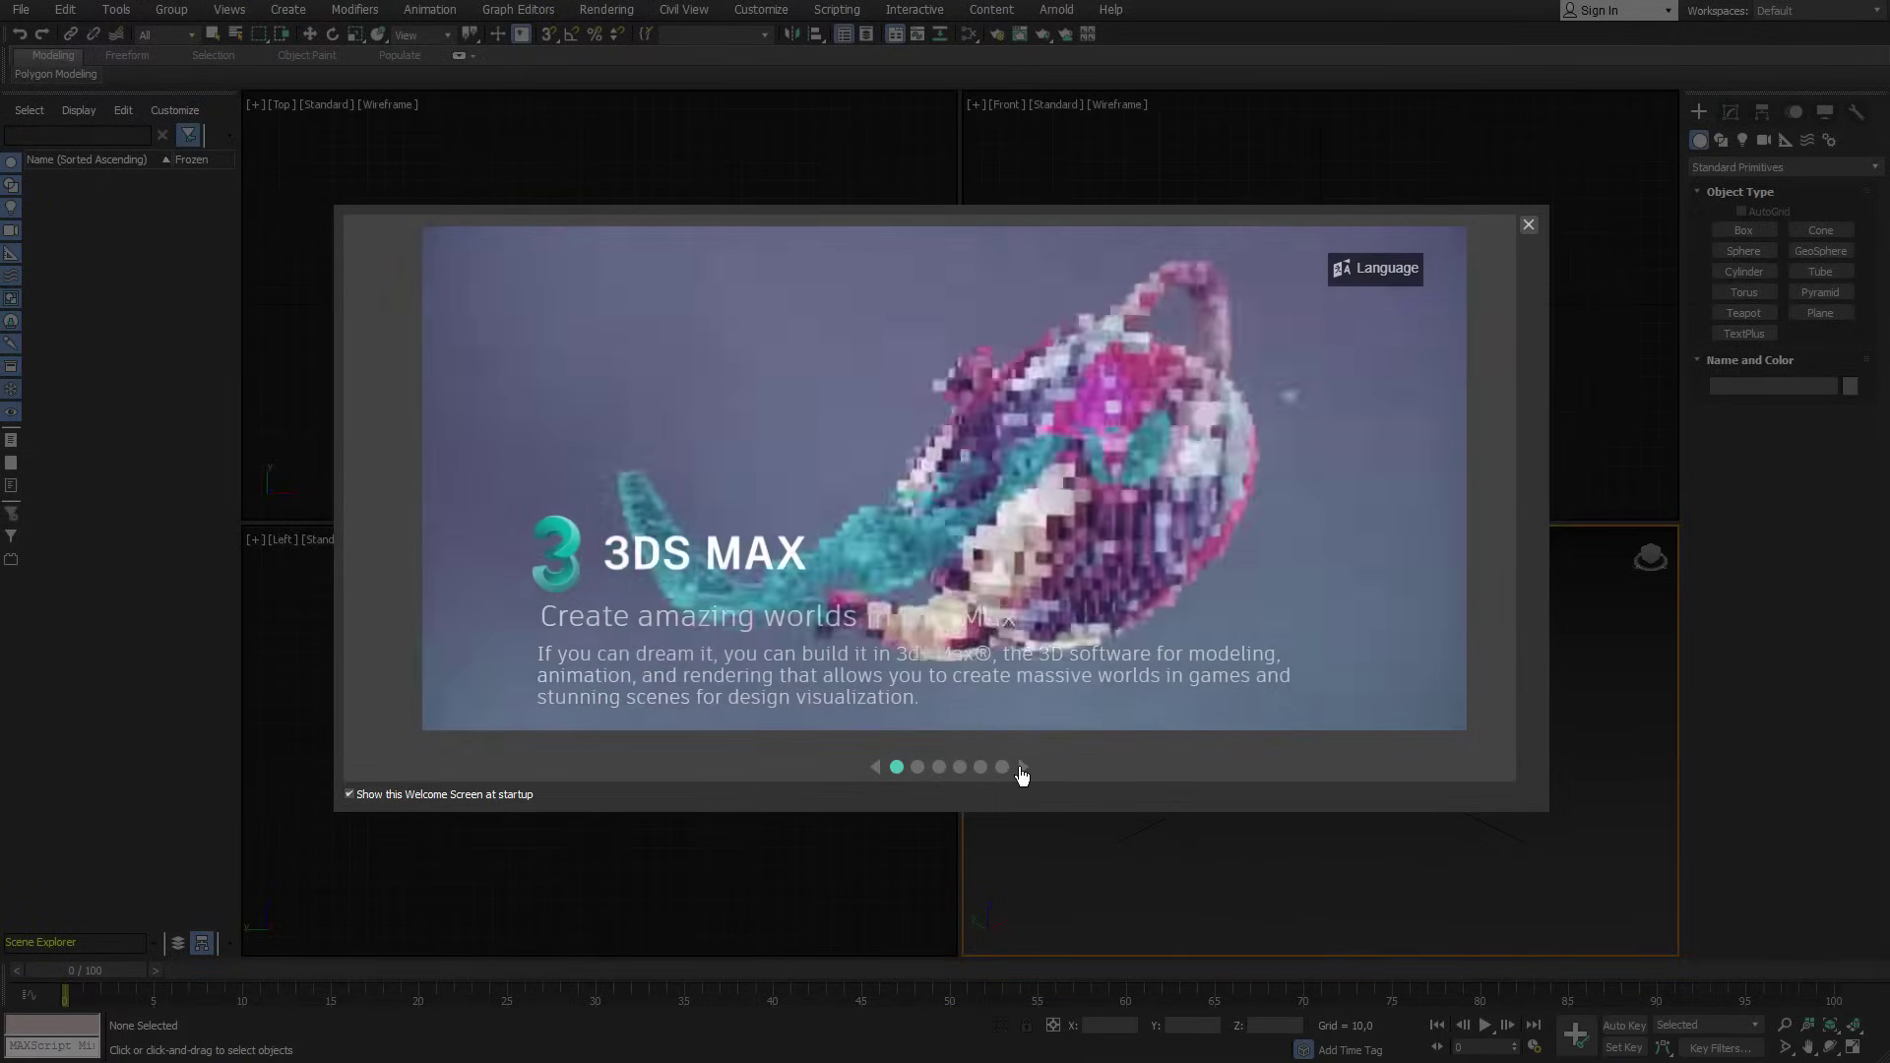
Page through all the Welcome Screen introduction slides, then close the Welcome Screen.
{"action": "left_click", "coordinate": [1021, 769]}
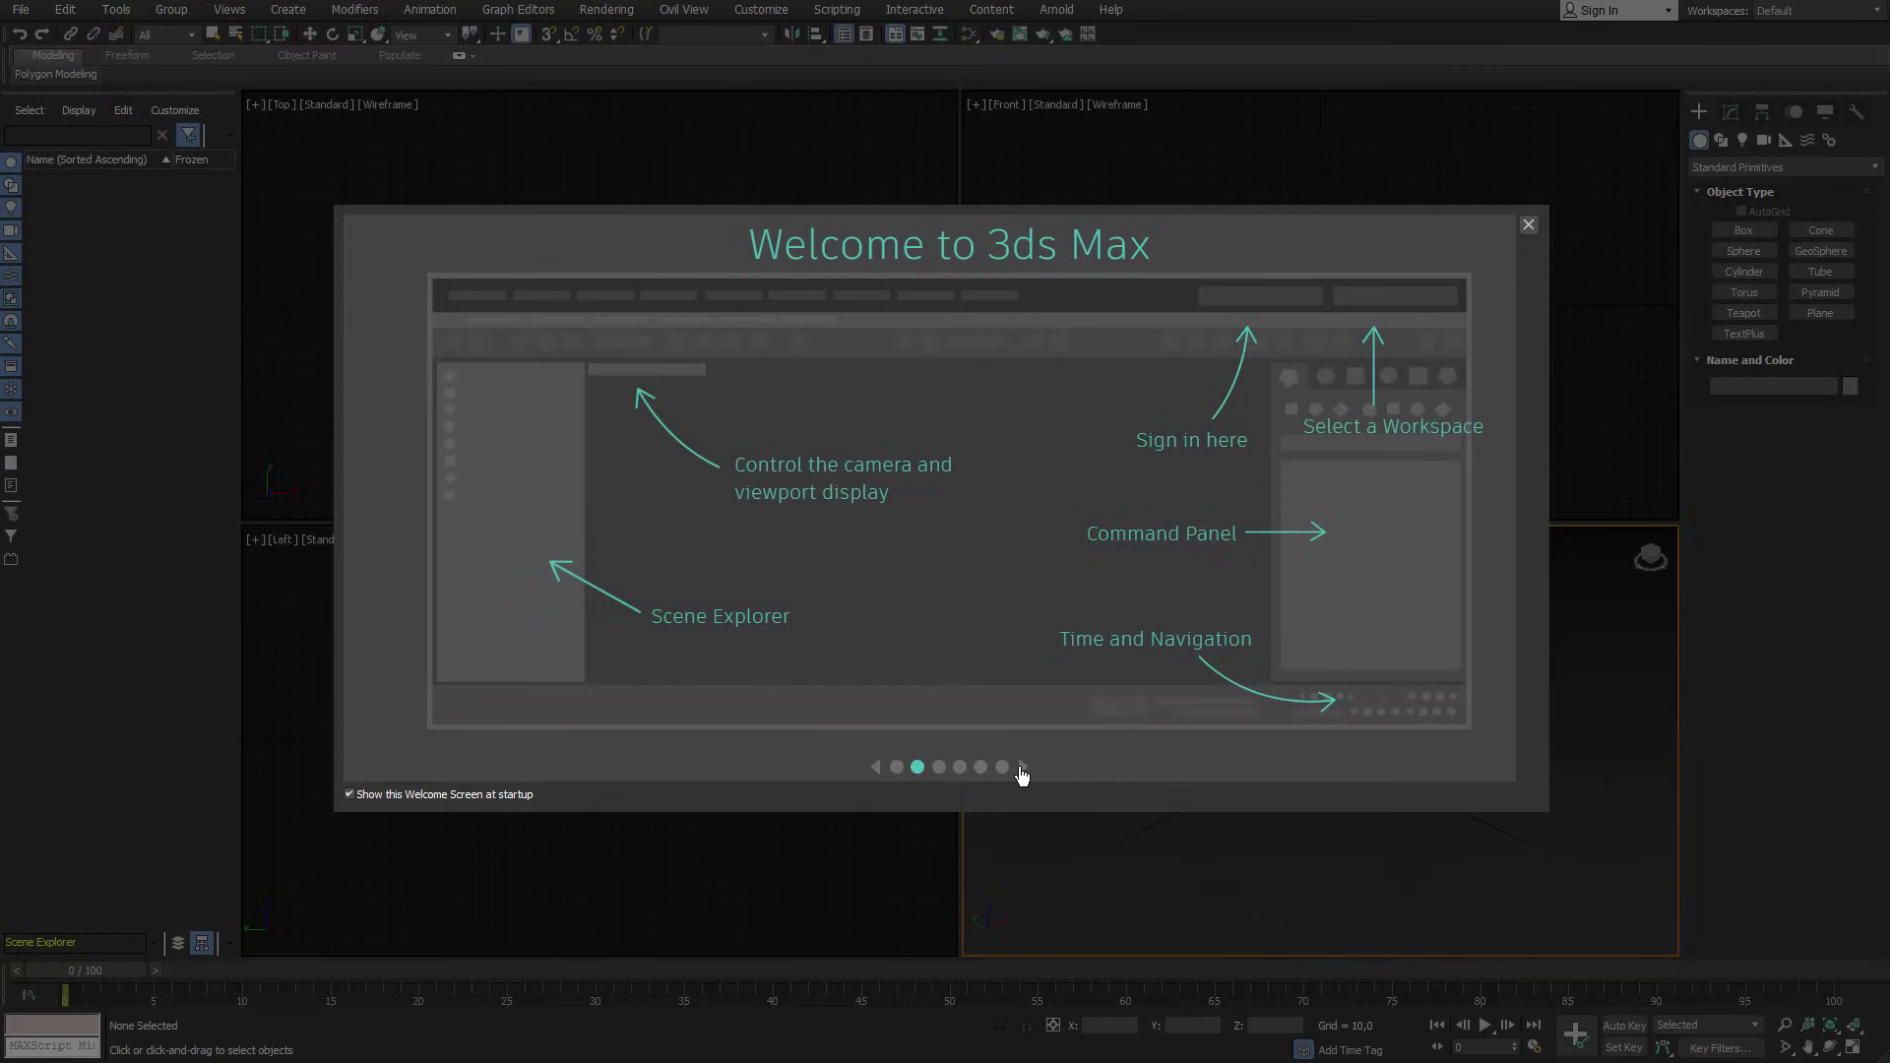
{"action": "left_click", "coordinate": [1021, 769]}
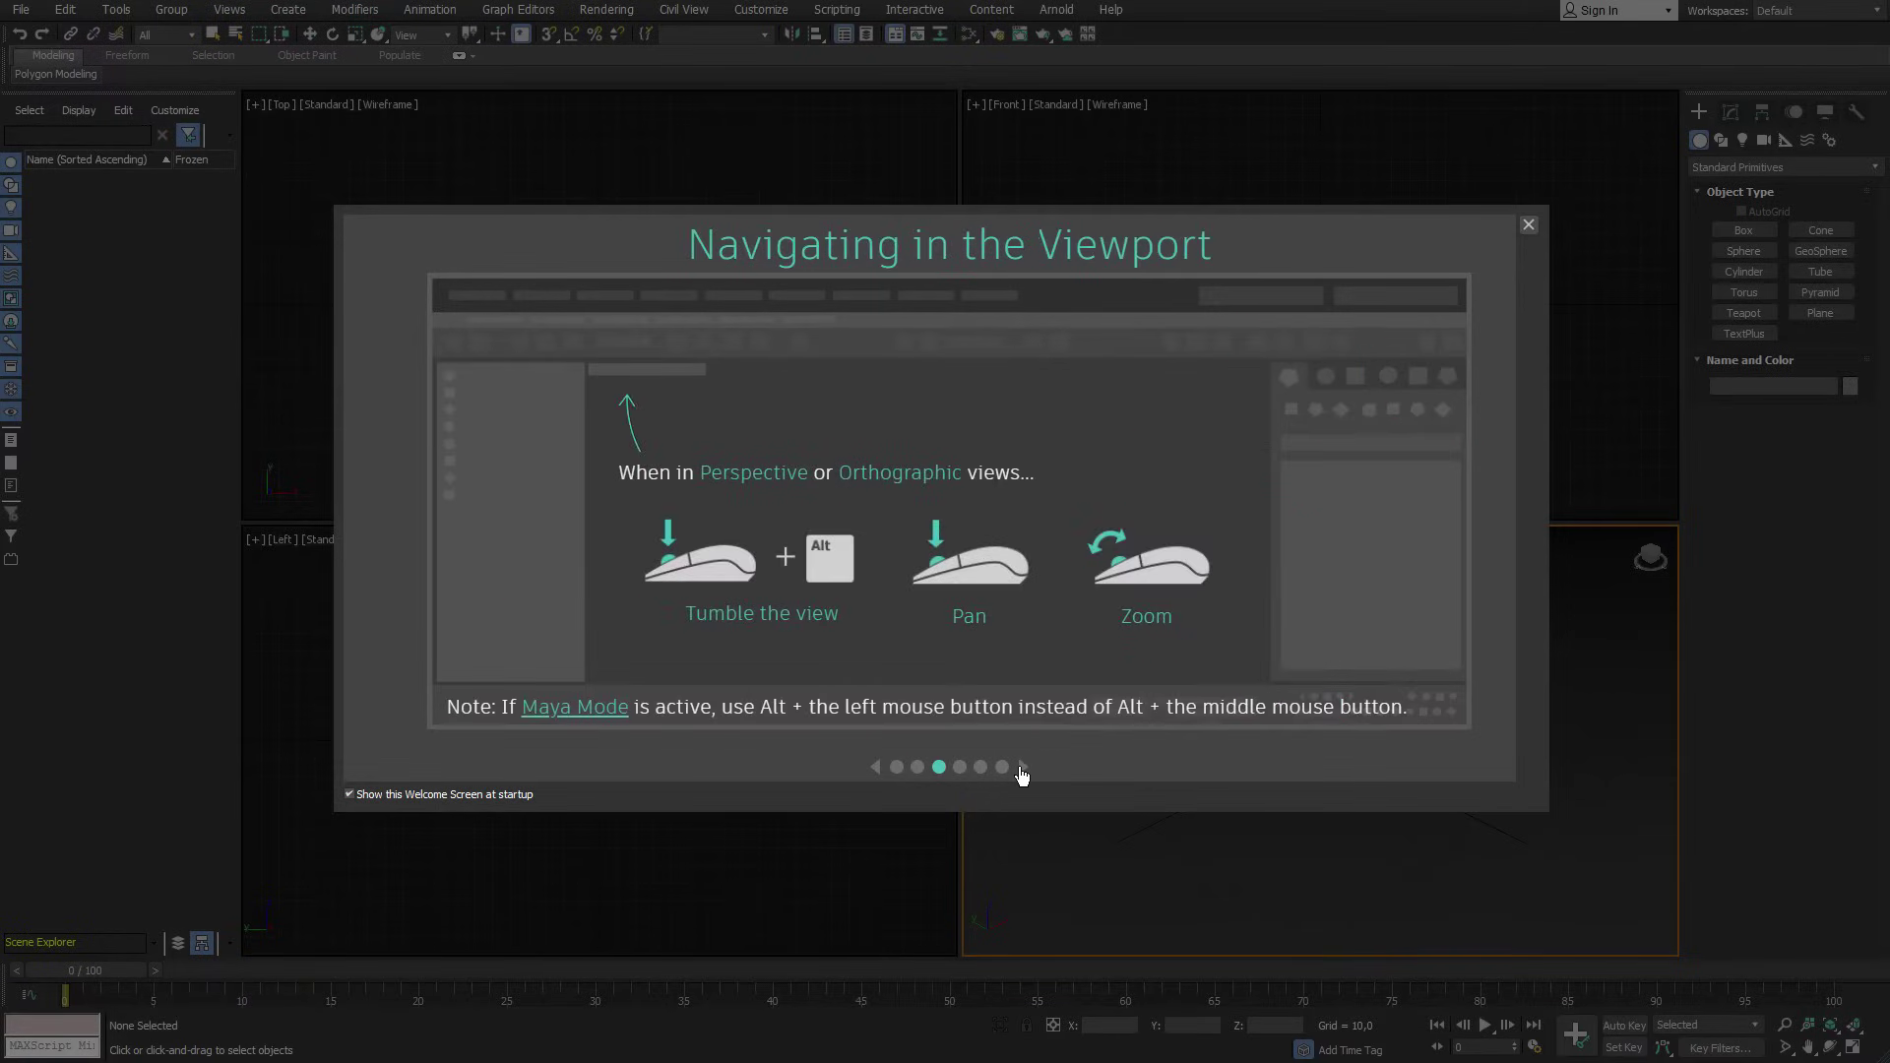
{"action": "left_click", "coordinate": [1021, 769]}
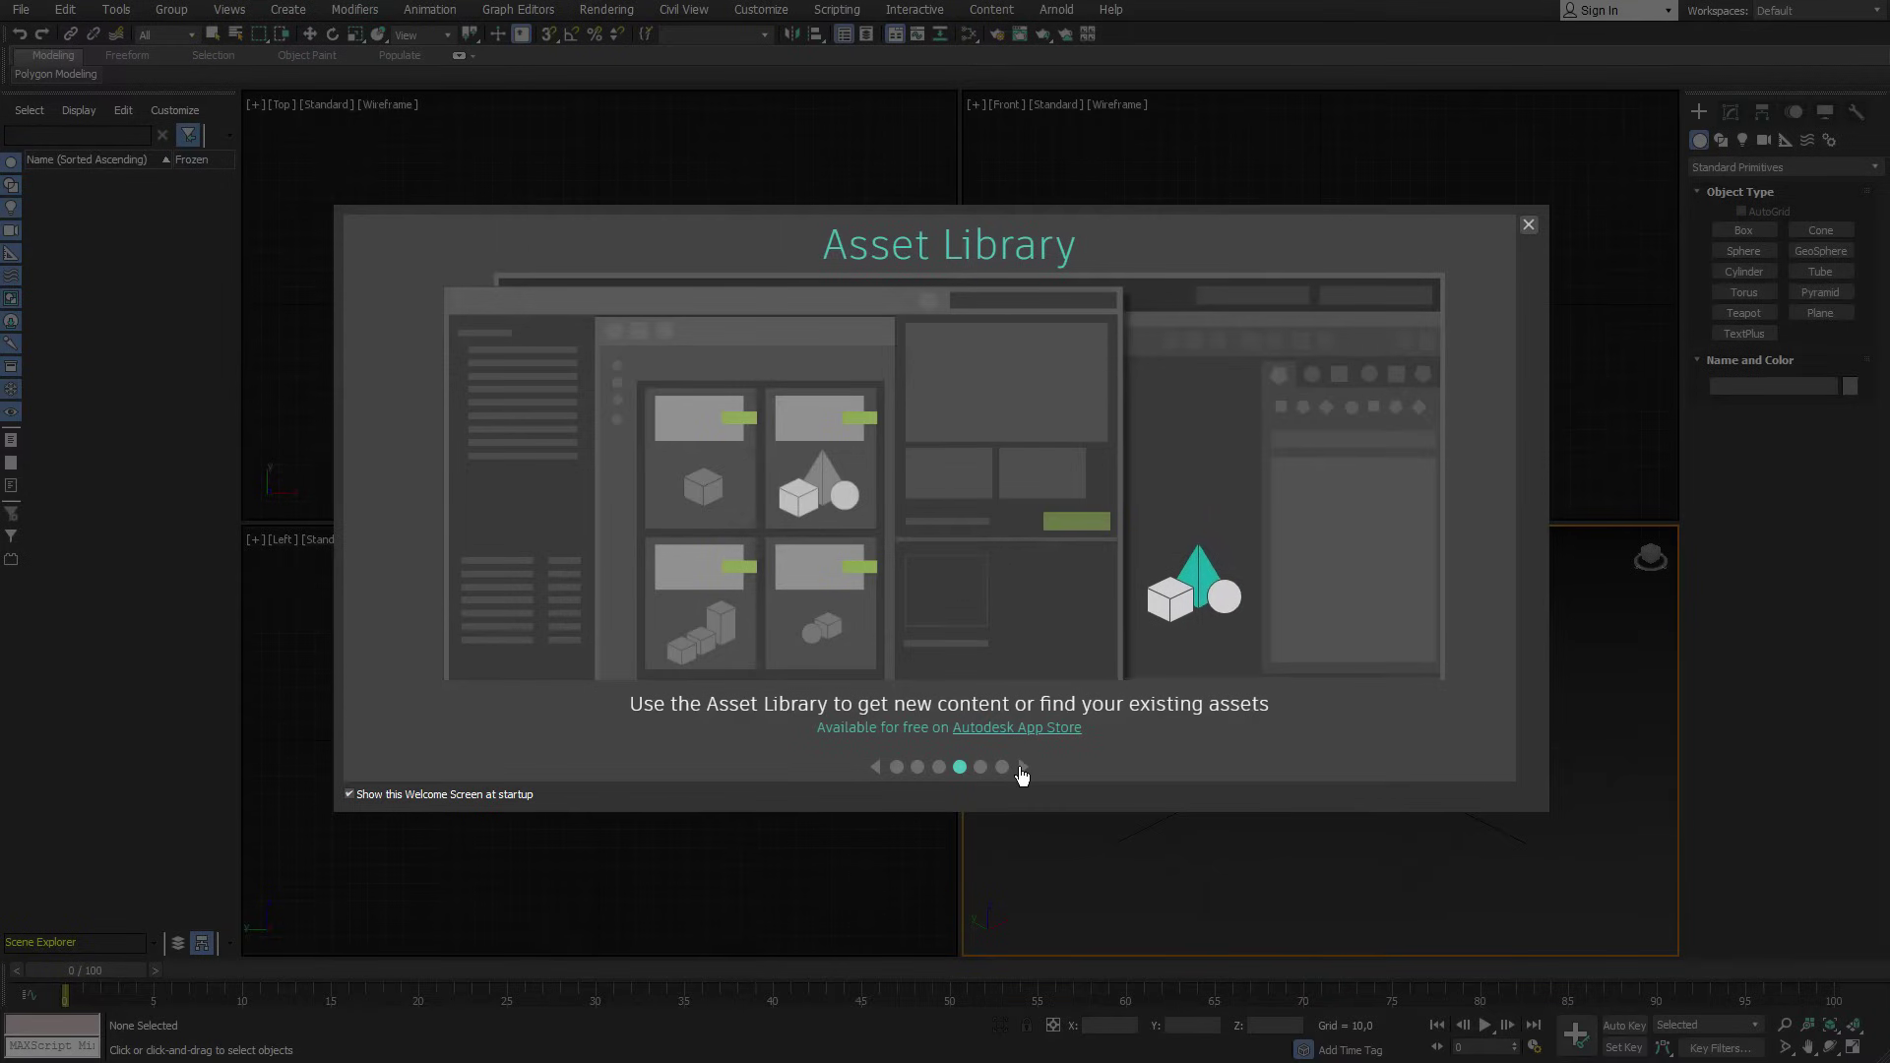
{"action": "left_click", "coordinate": [1021, 769]}
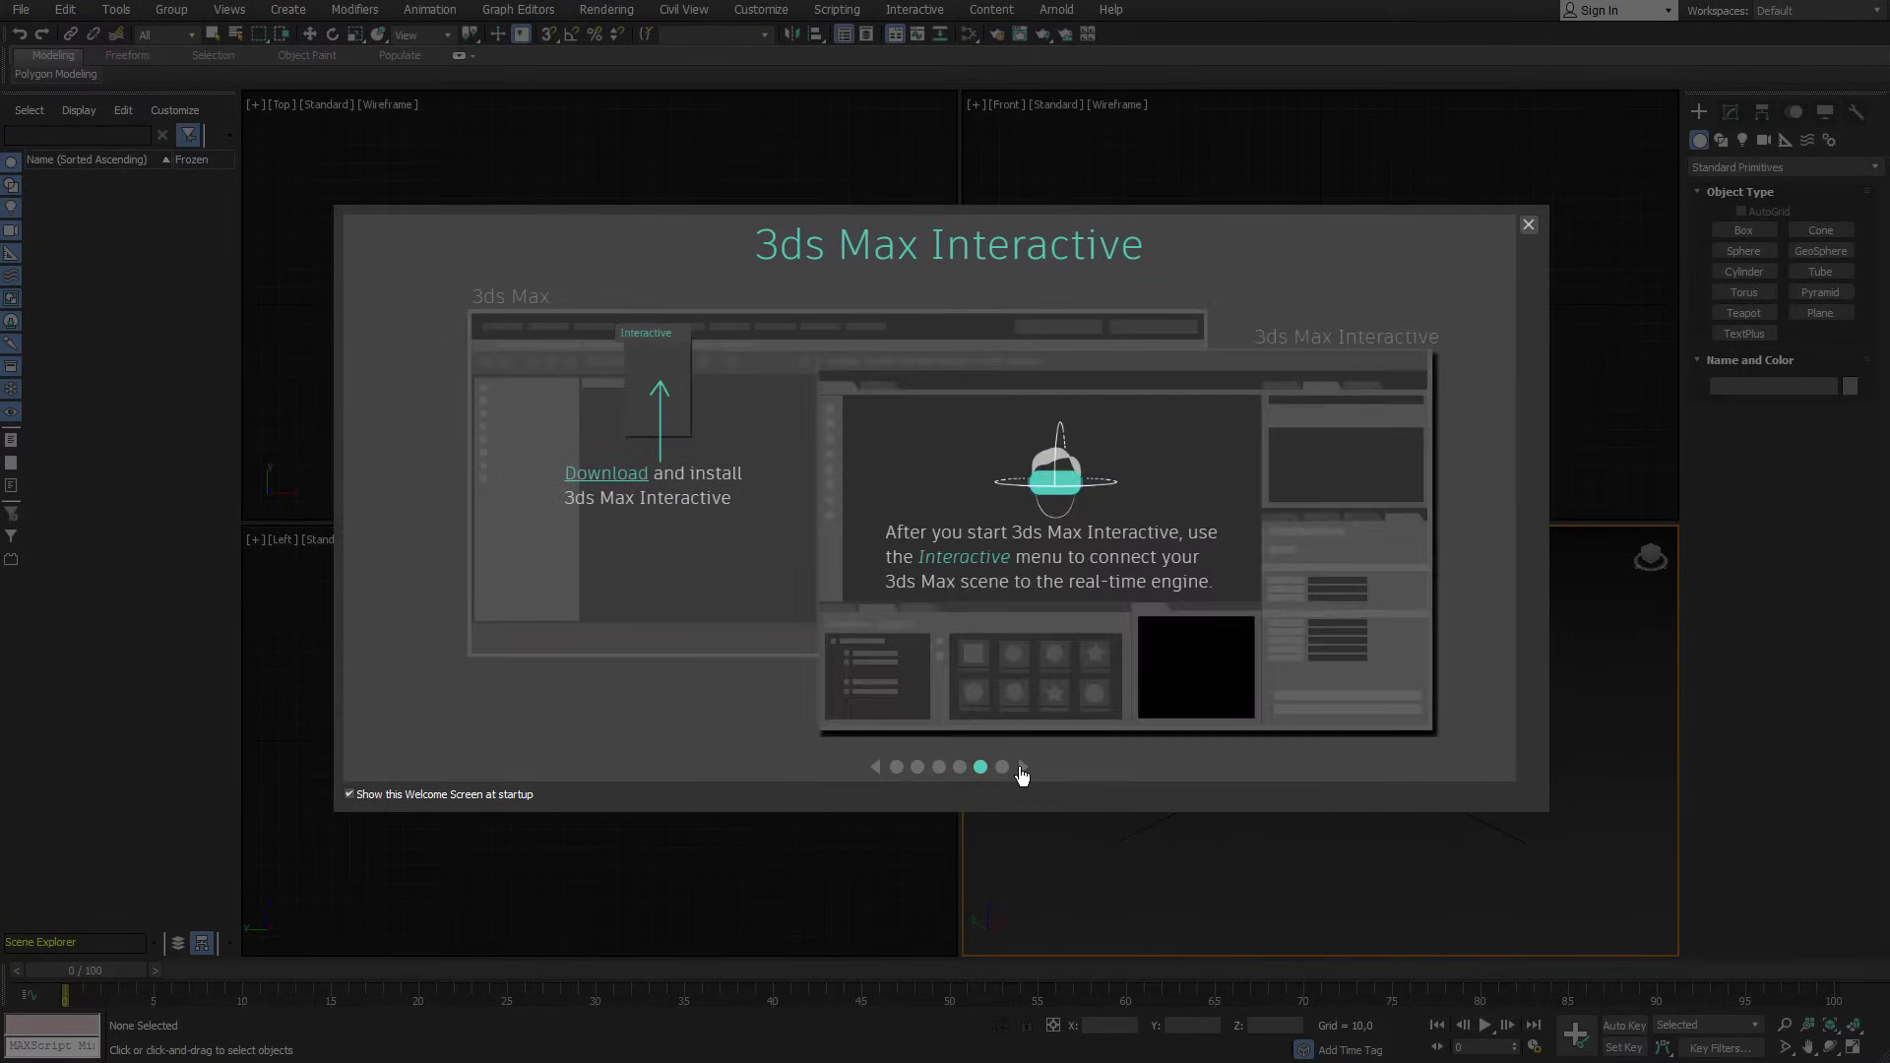
{"action": "left_click", "coordinate": [1022, 769]}
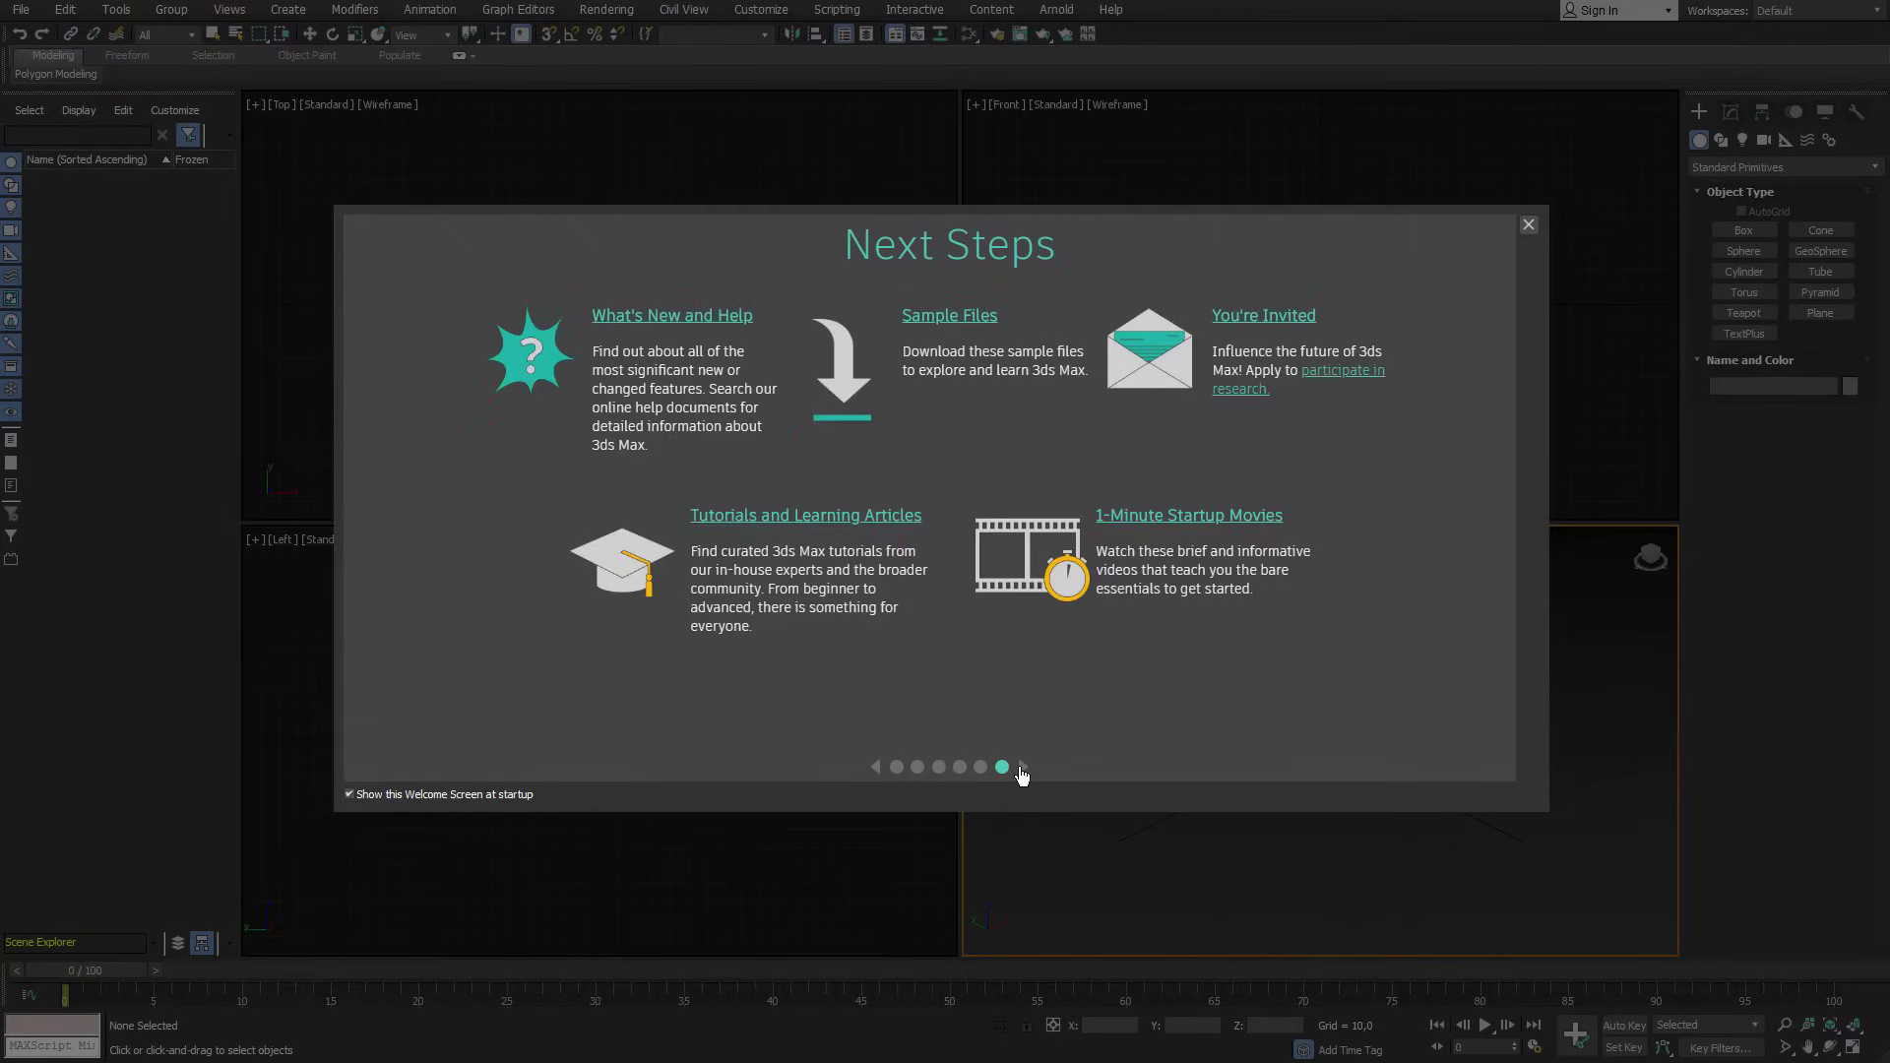
{"action": "left_click", "coordinate": [1021, 769]}
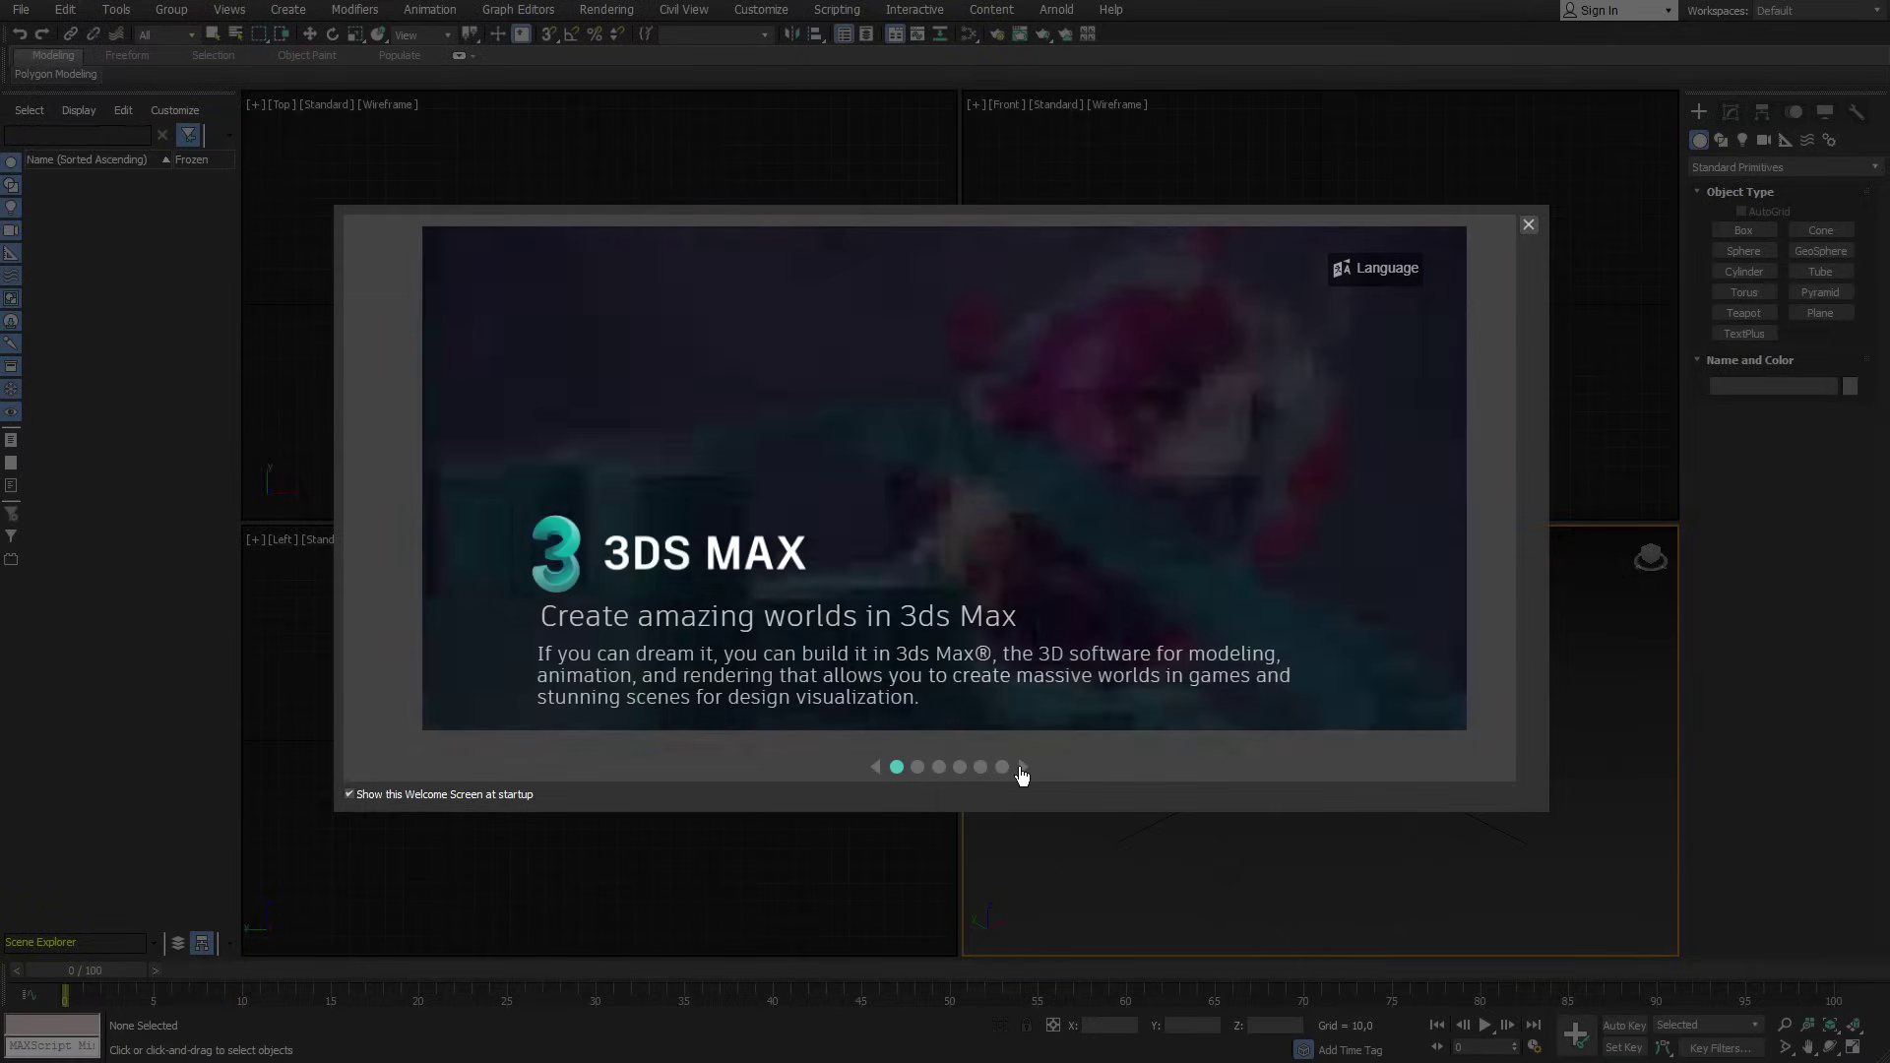
{"action": "left_click", "coordinate": [1021, 769]}
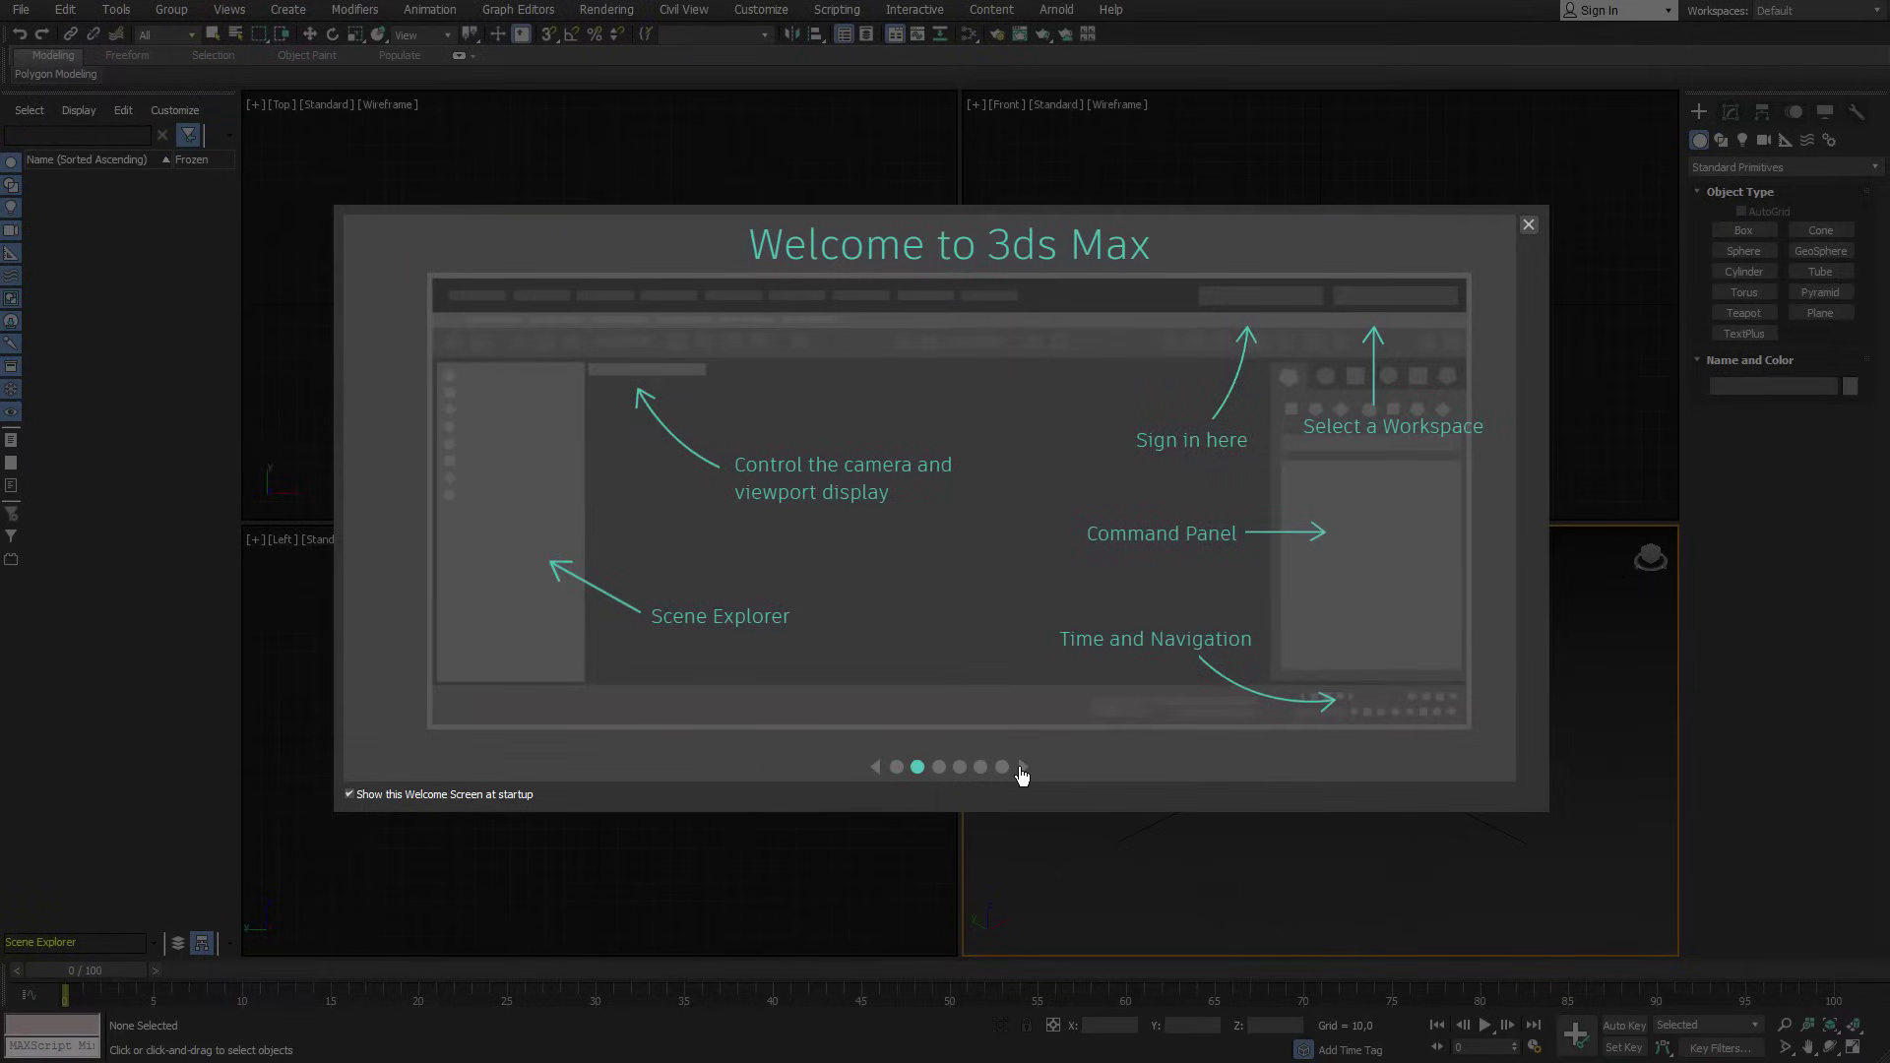
{"action": "left_click", "coordinate": [1021, 769]}
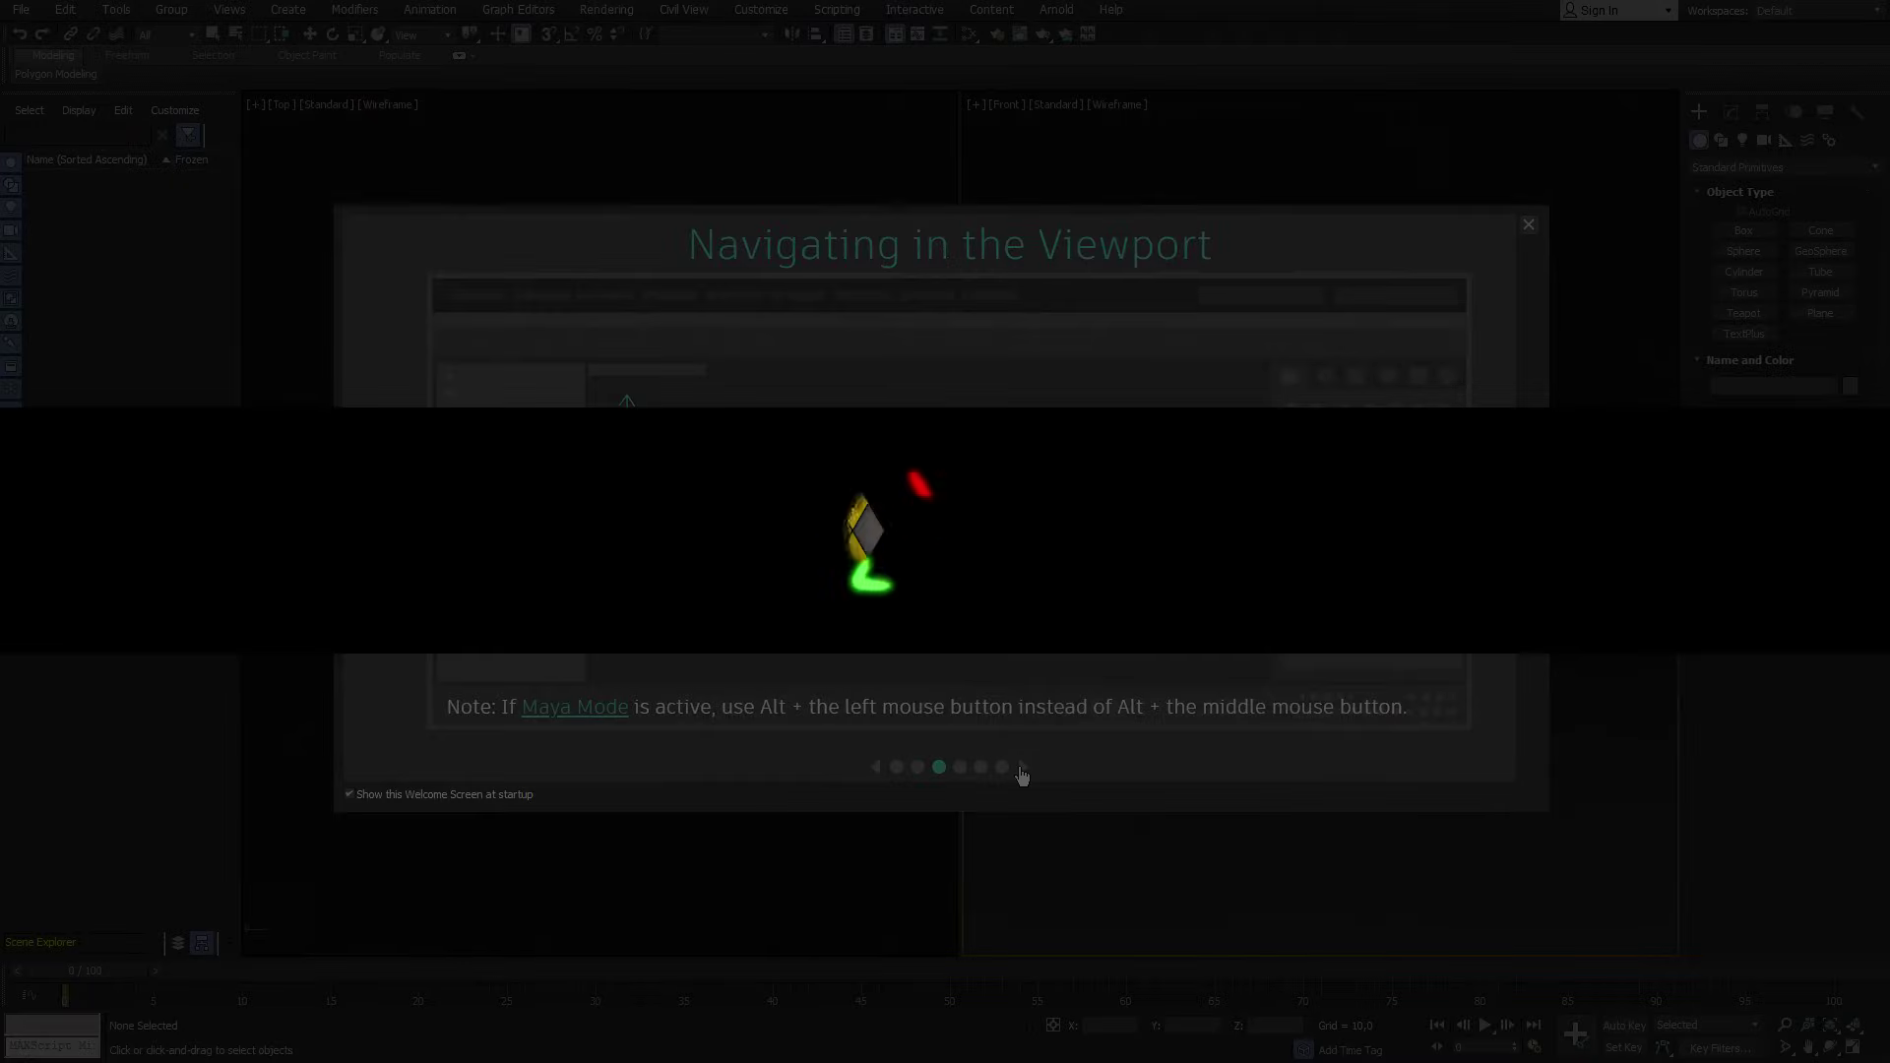
{"action": "left_click", "coordinate": [1021, 769]}
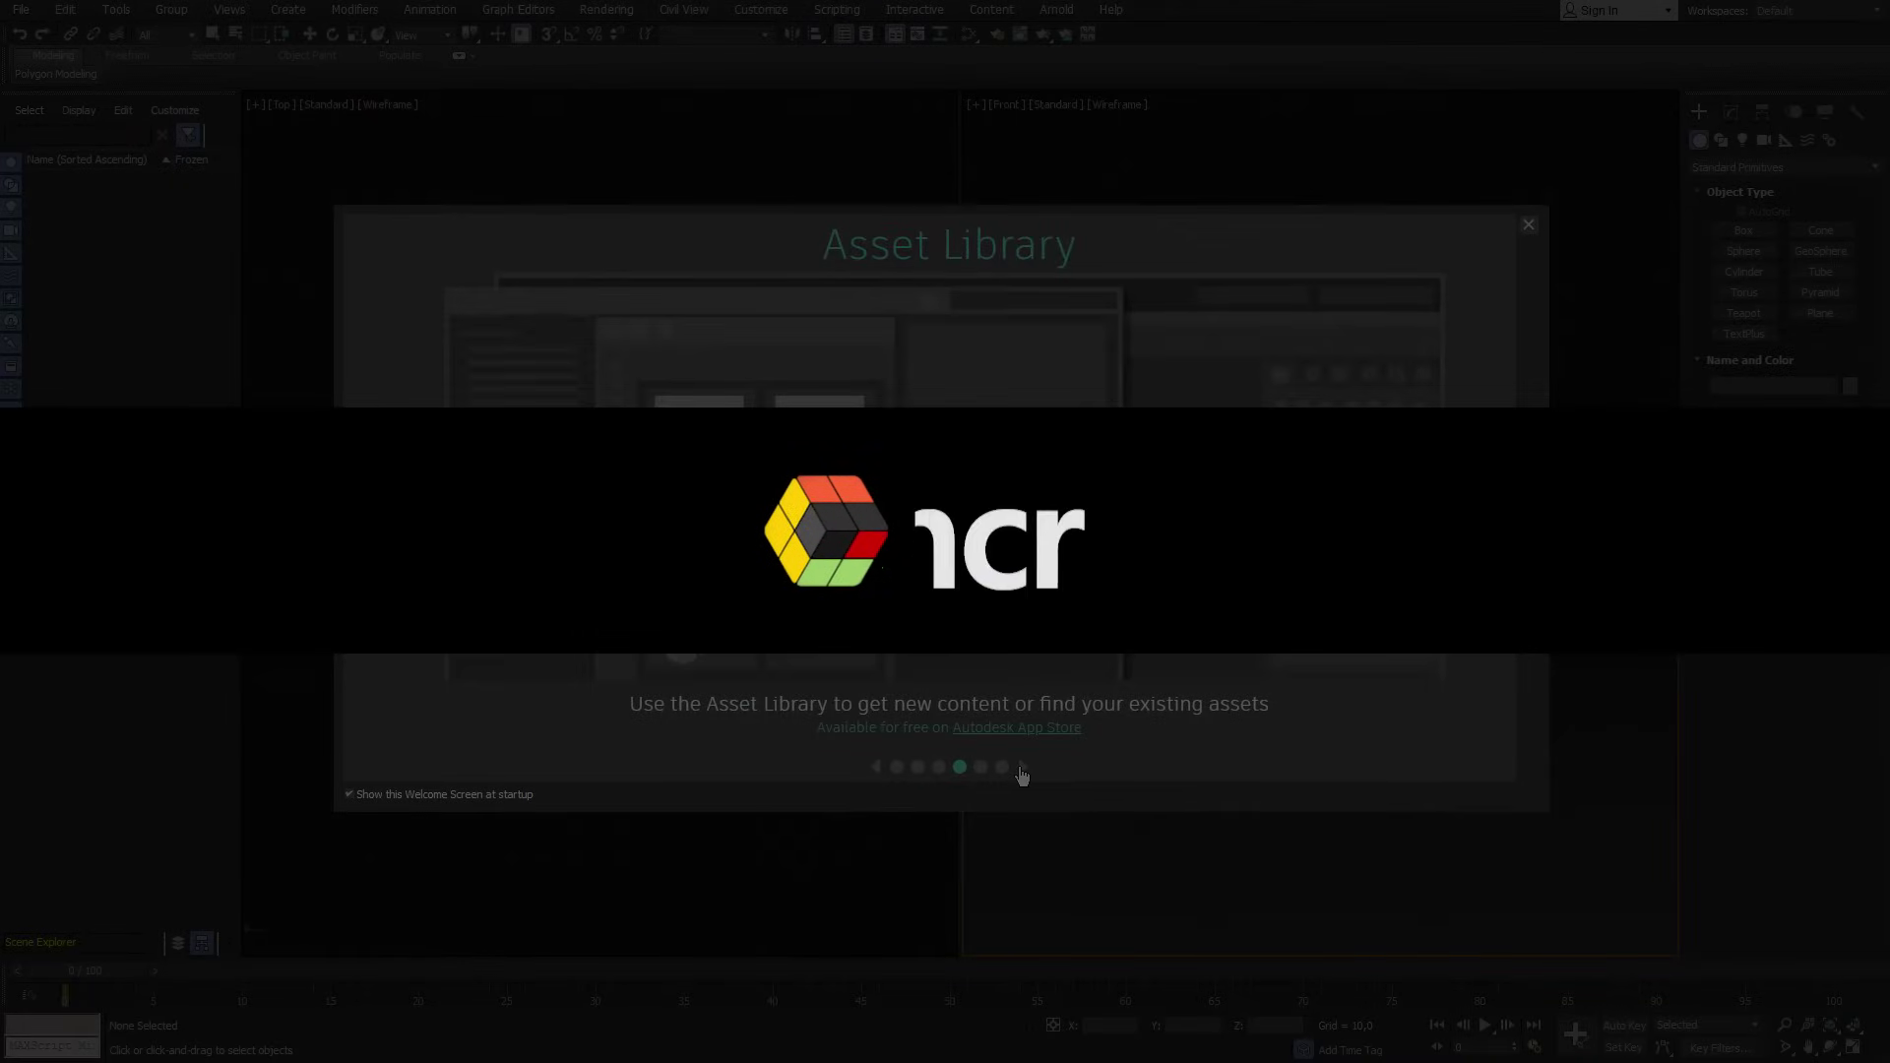
{"action": "left_click", "coordinate": [1021, 769]}
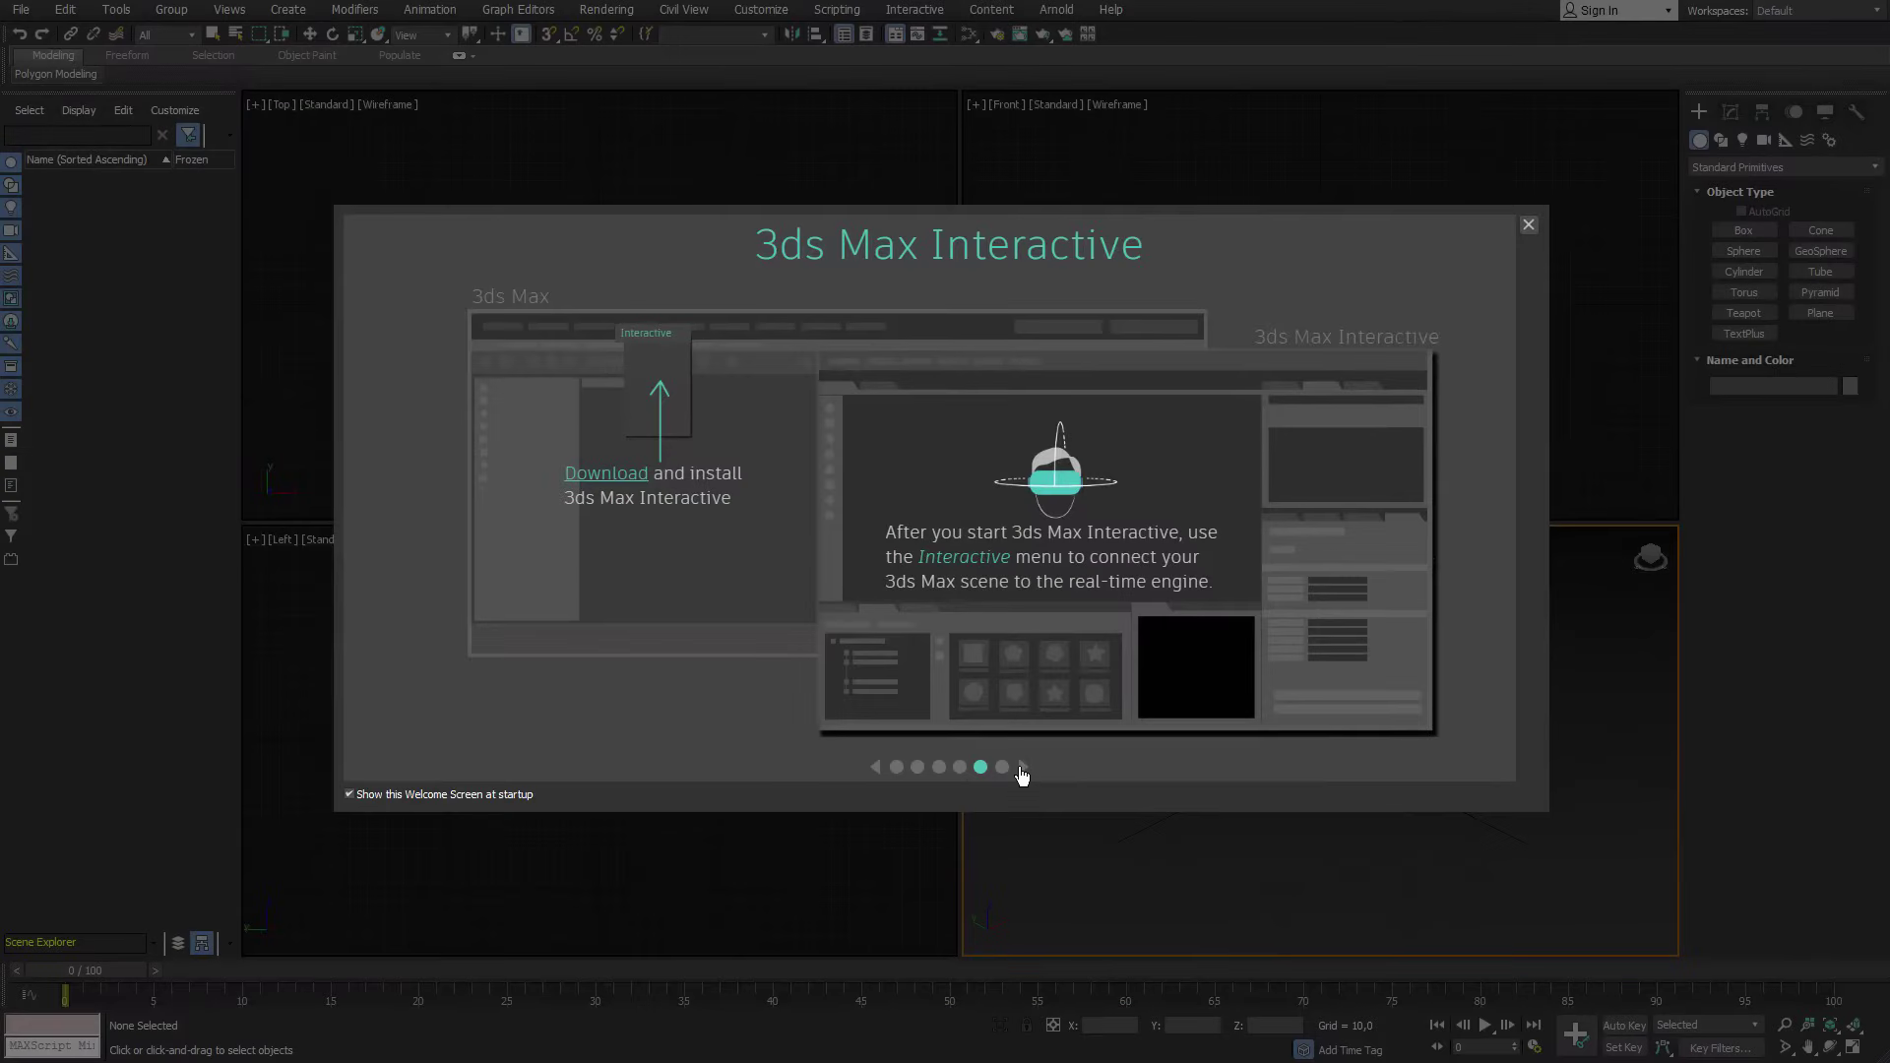
{"action": "left_click", "coordinate": [1021, 769]}
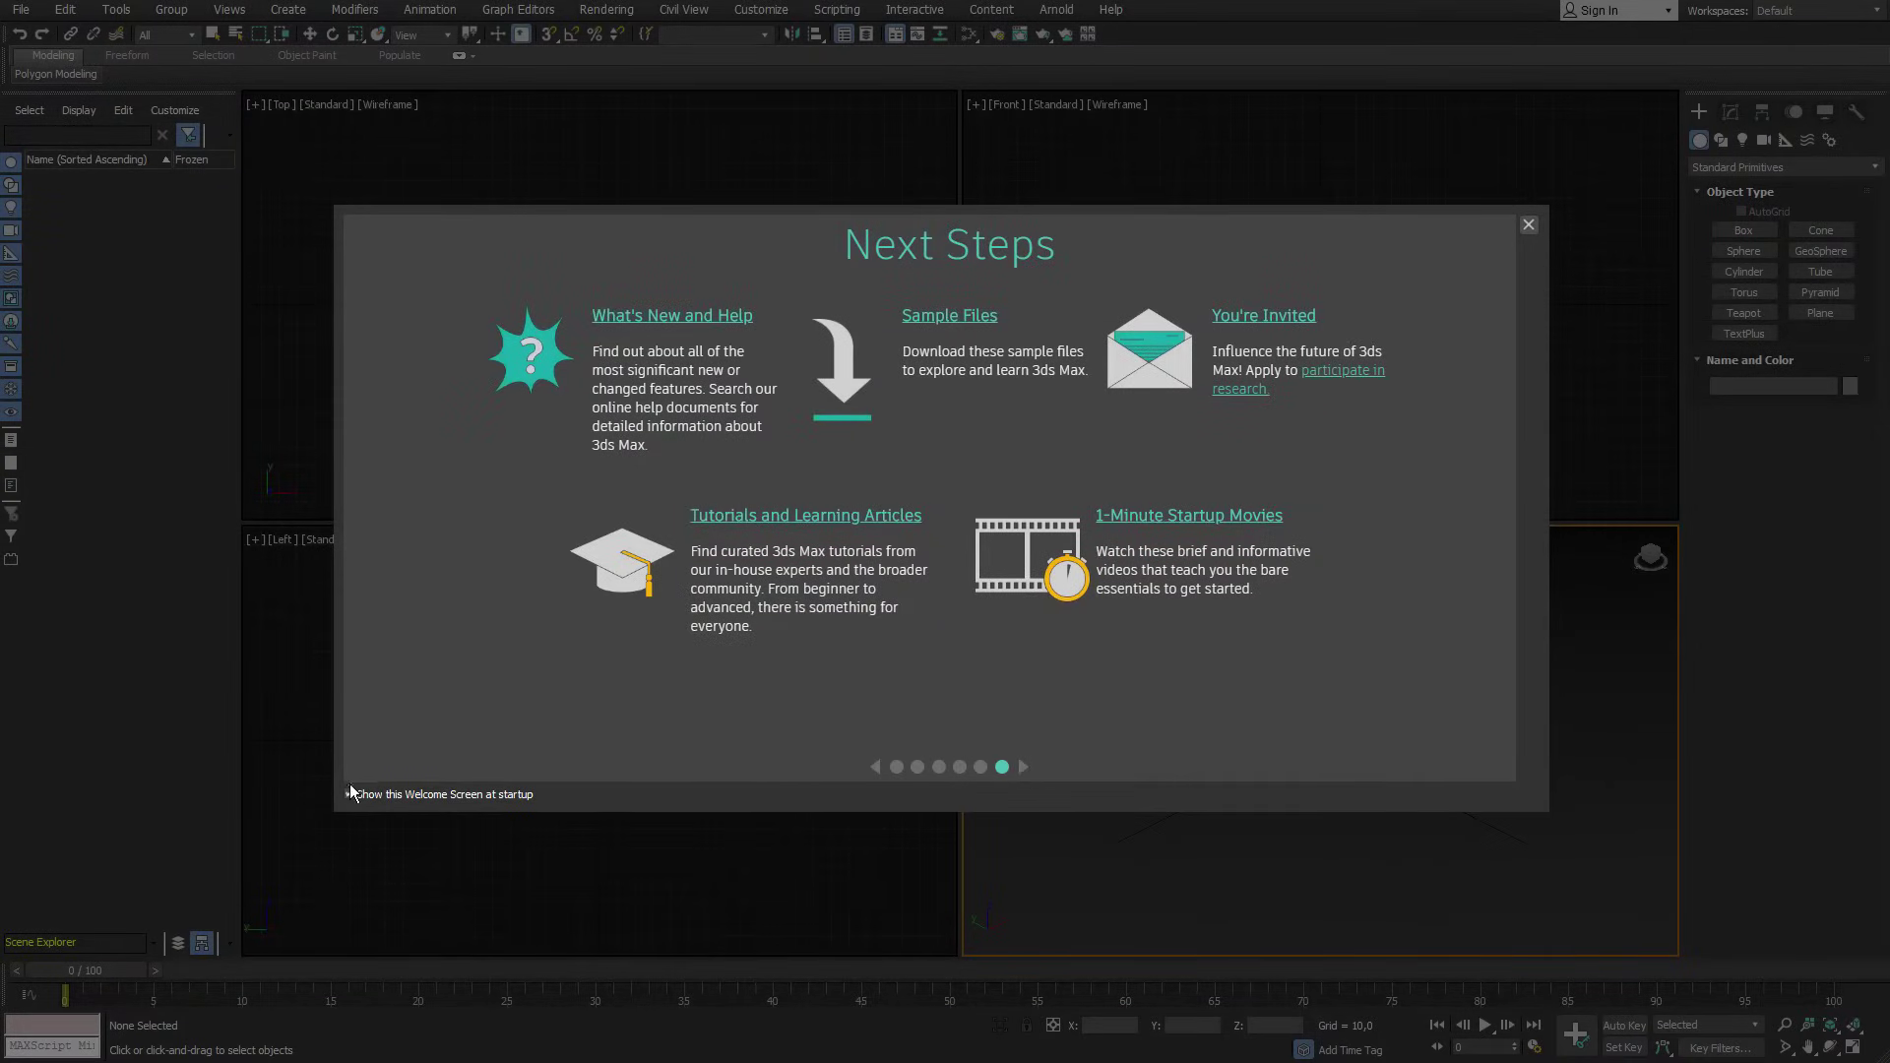
{"action": "left_click", "coordinate": [1529, 225]}
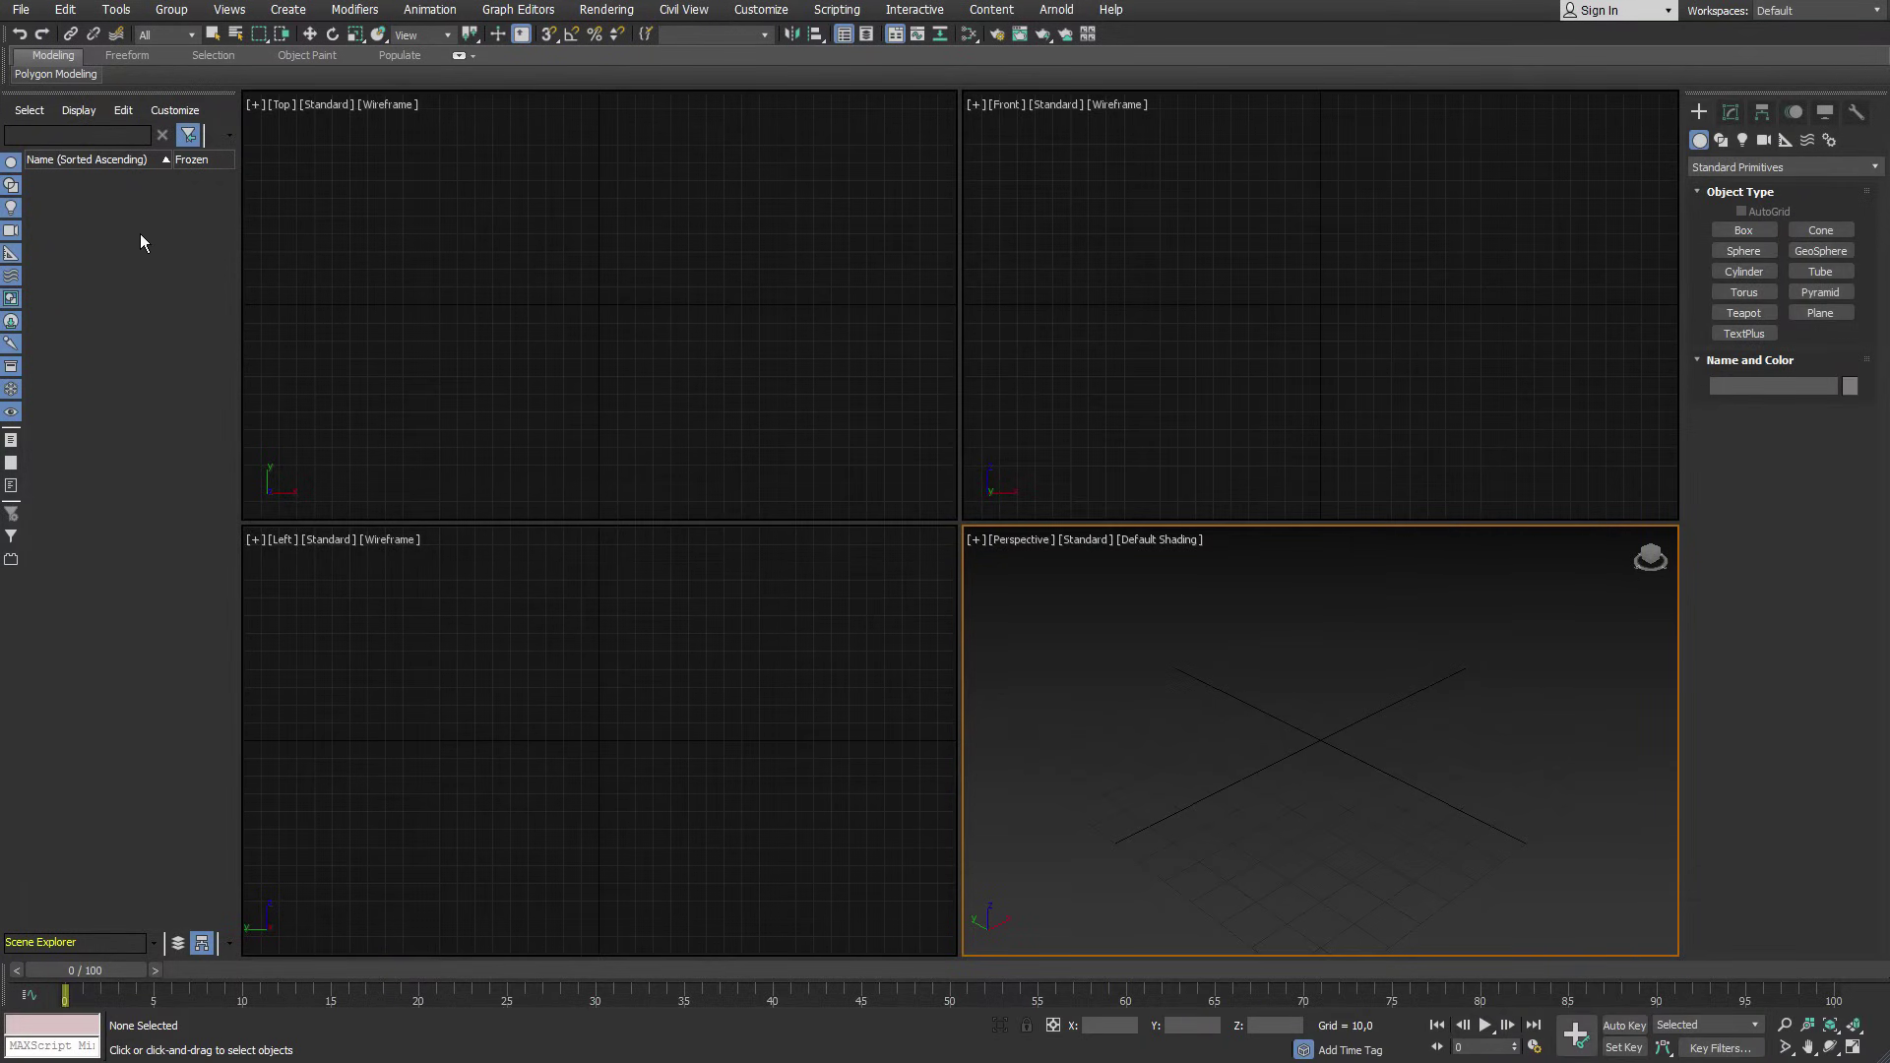
Hide the Scene Explorer, scrub the timeline to frame 2, and maximize Perspective then restore it.
{"action": "left_click", "coordinate": [844, 35]}
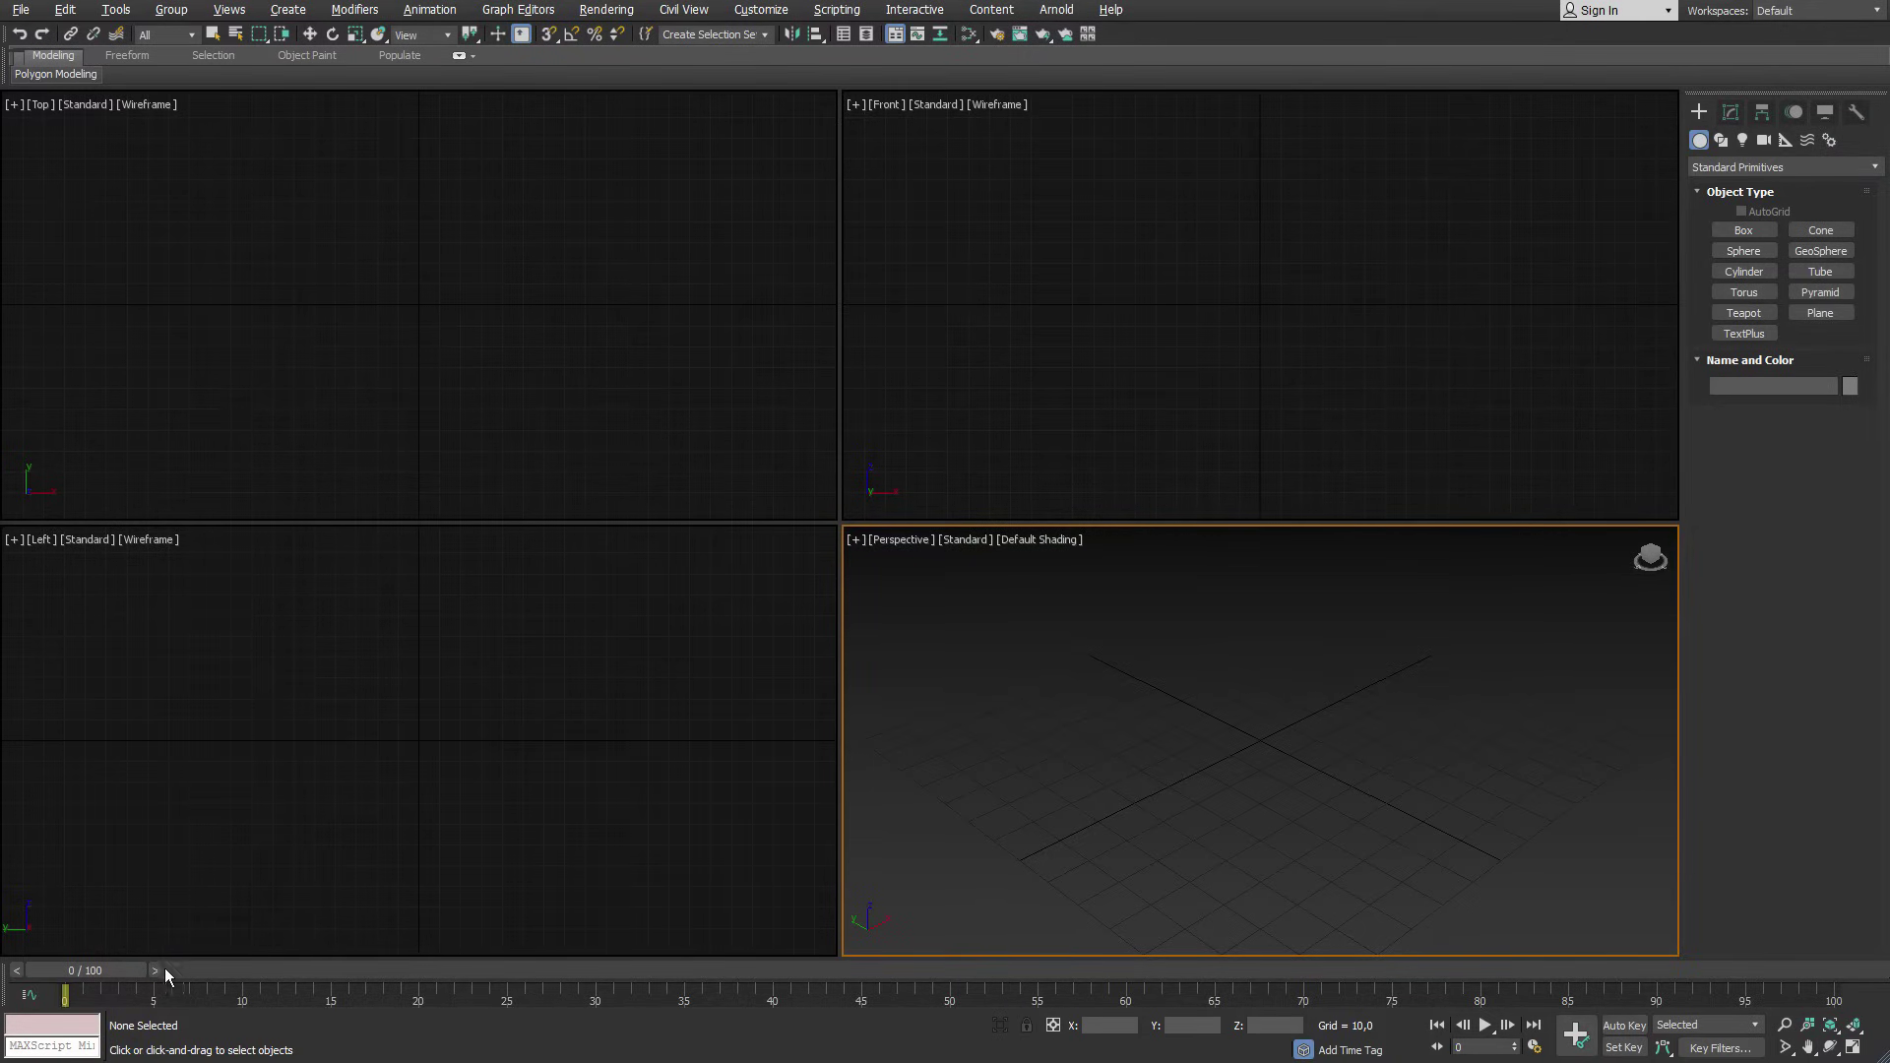
{"action": "left_click_drag", "start_coordinate": [163, 967], "coordinate": [105, 971]}
{"action": "key", "text": "alt+w"}
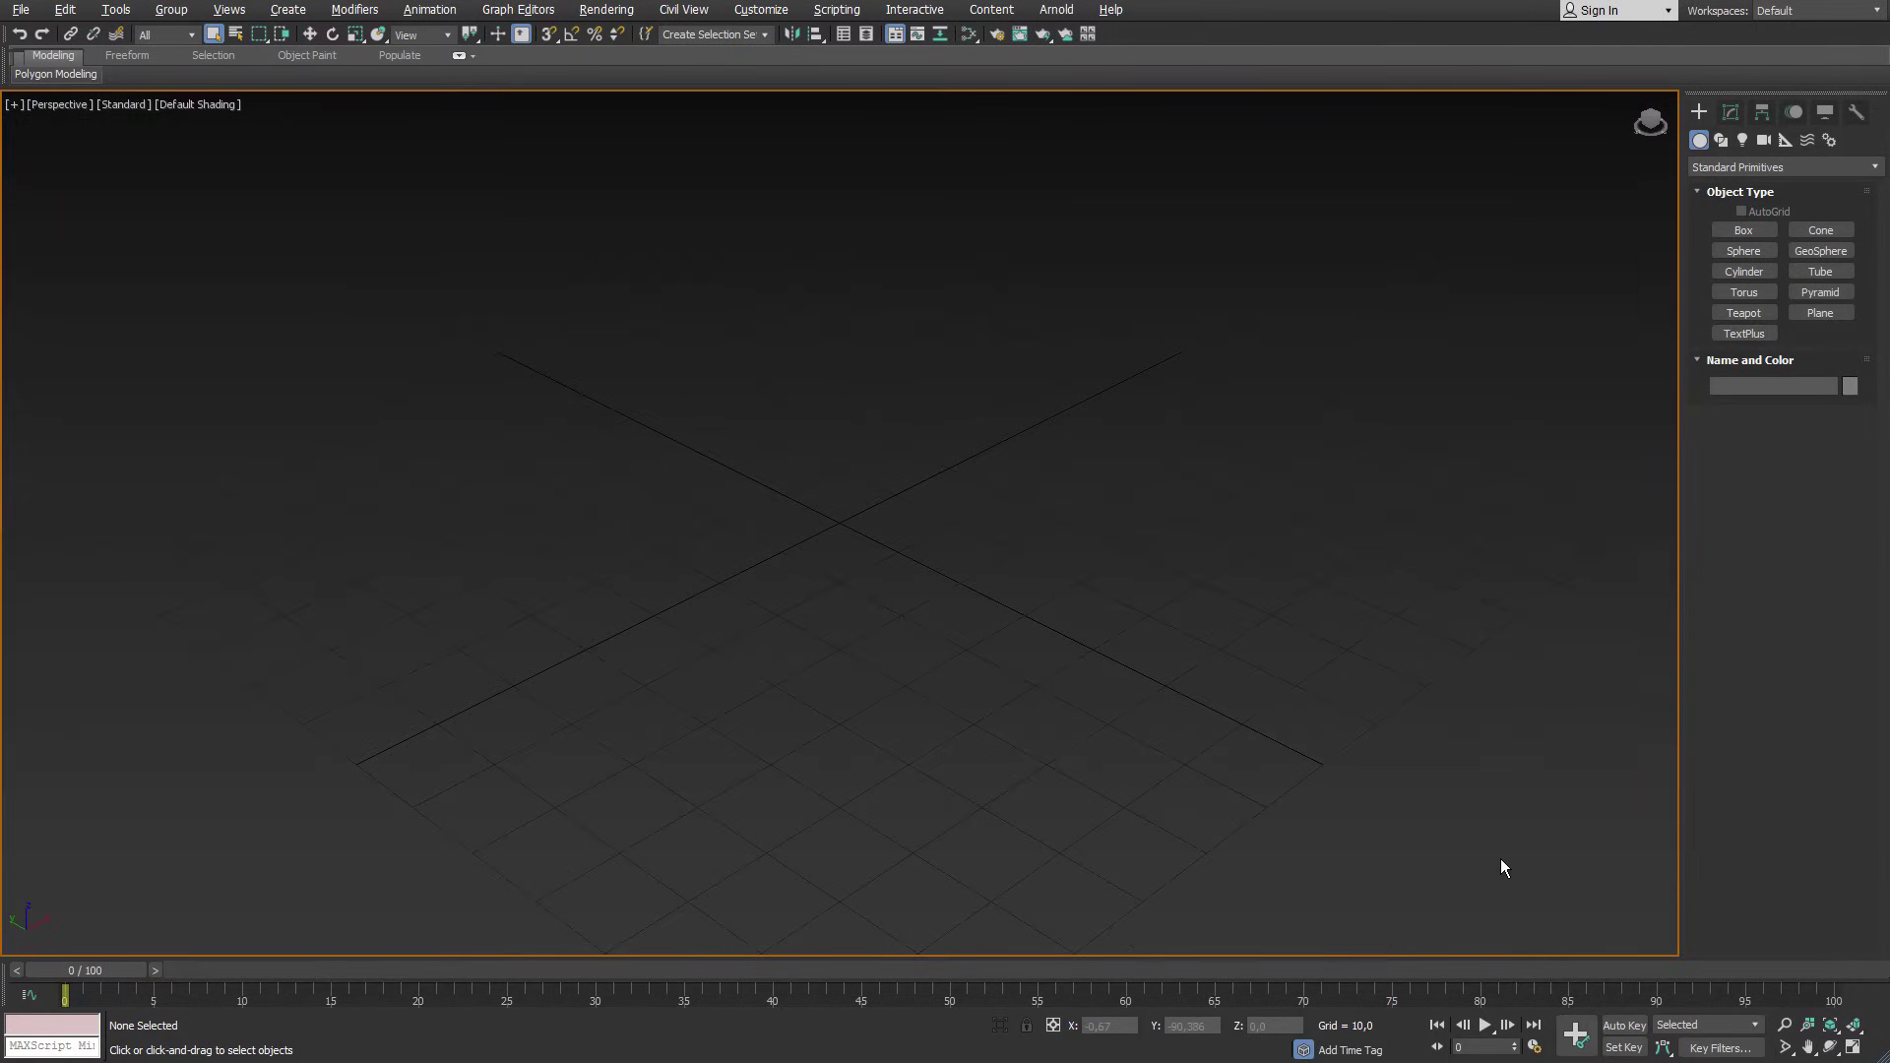
{"action": "key", "text": "alt+w"}
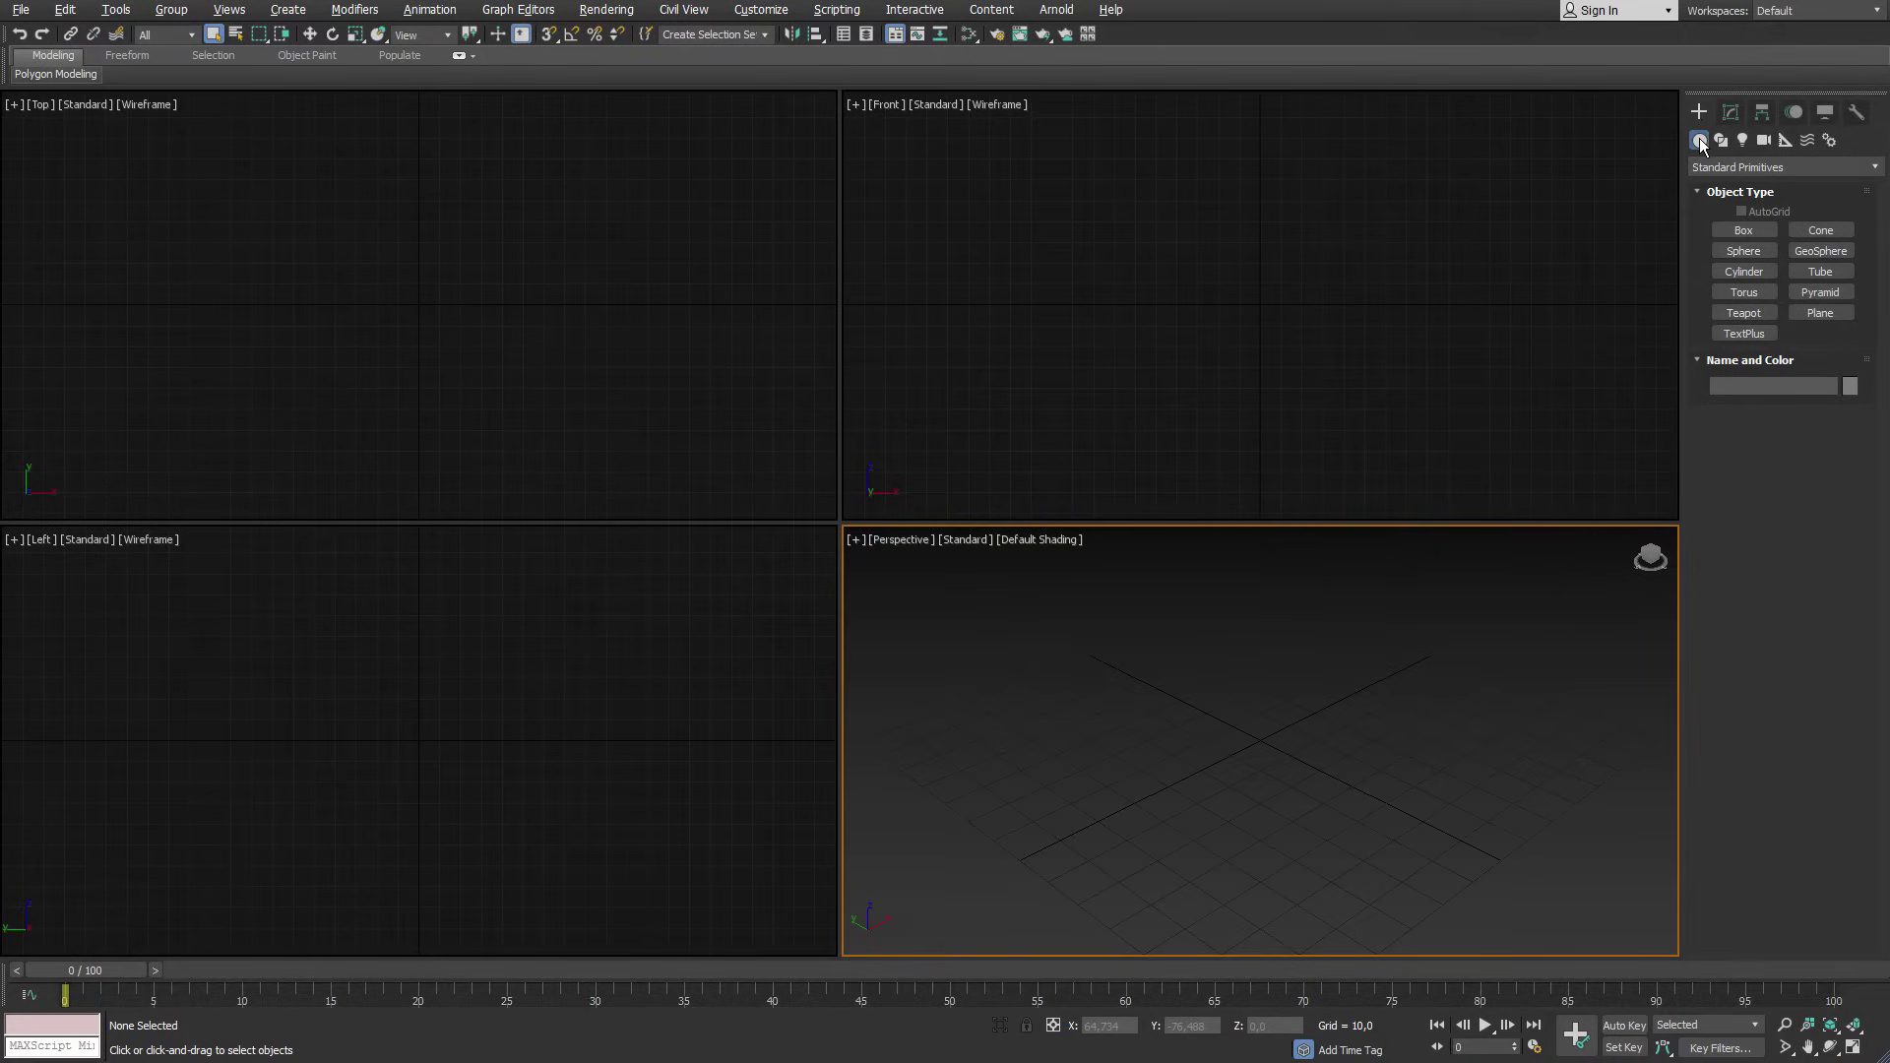
Draw a roughly 50 by 56 box and a sphere beside it in the Top view, using Standard Primitives.
{"action": "left_click", "coordinate": [1790, 174]}
{"action": "left_click", "coordinate": [1792, 185]}
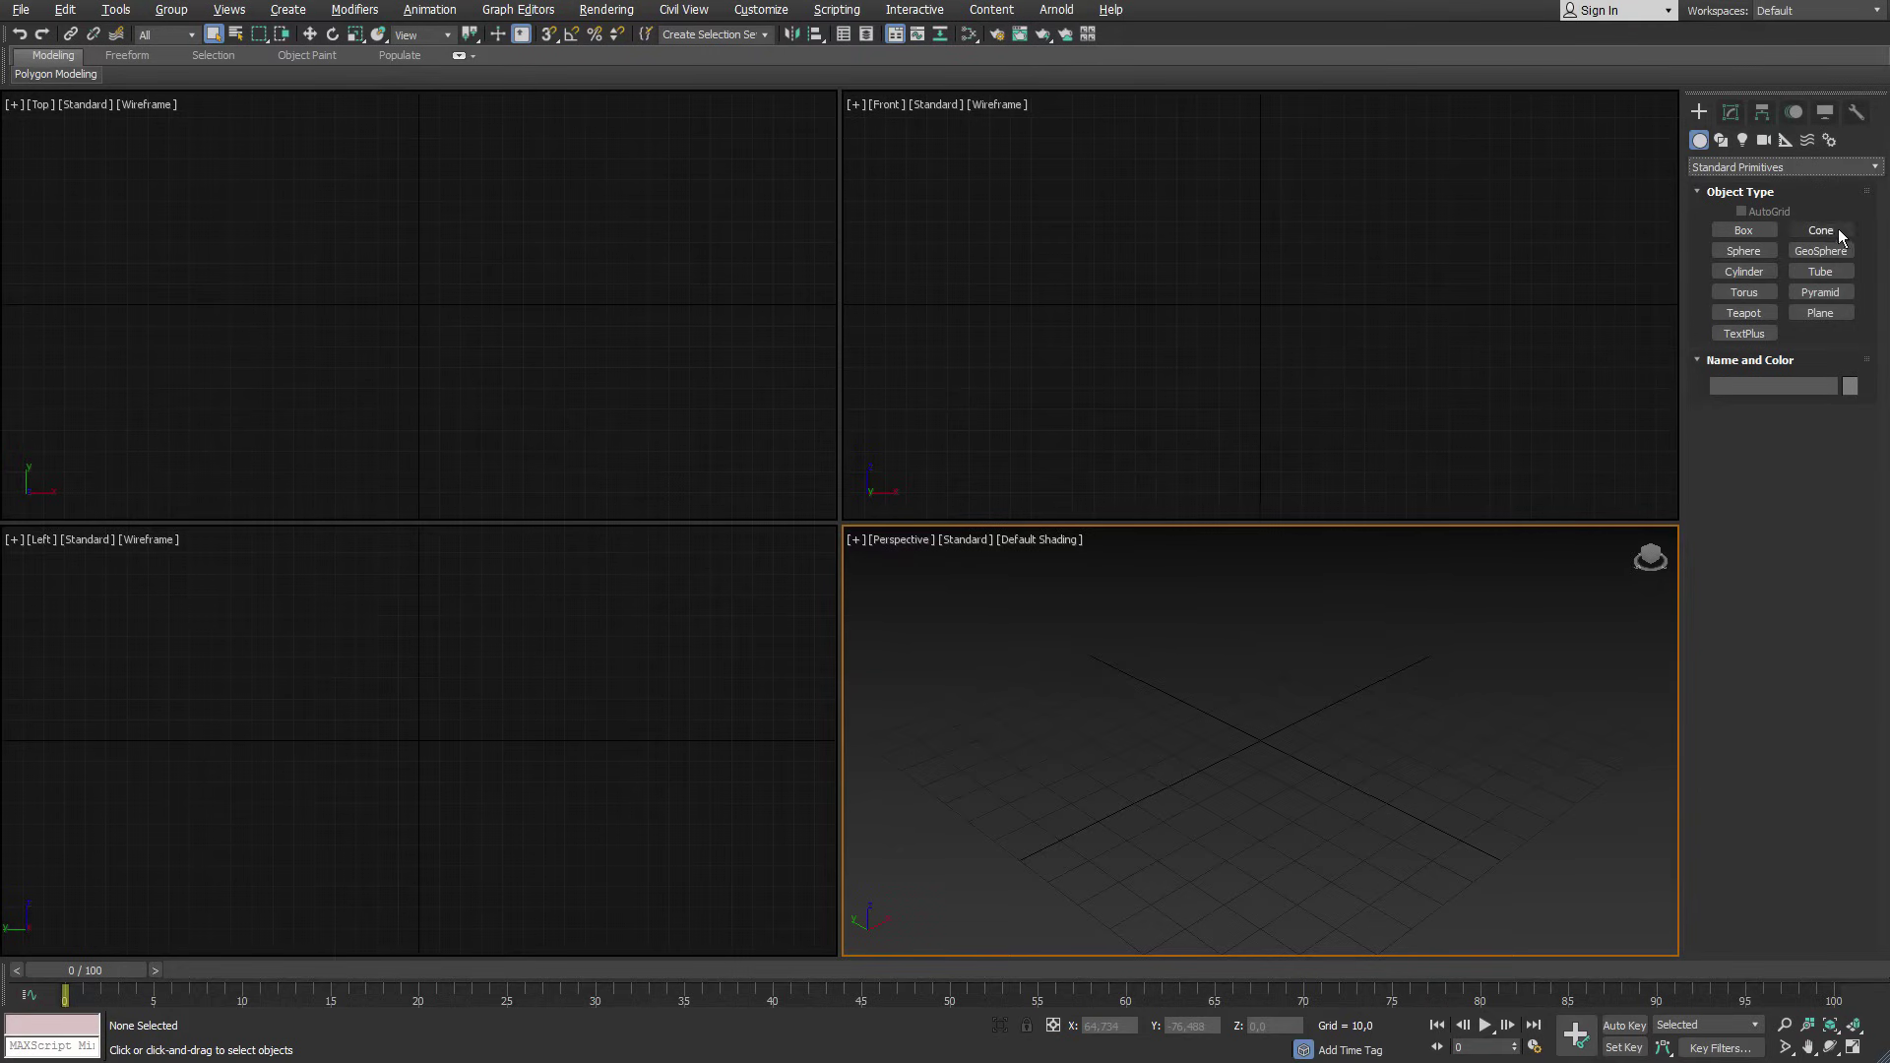
{"action": "left_click", "coordinate": [1767, 232]}
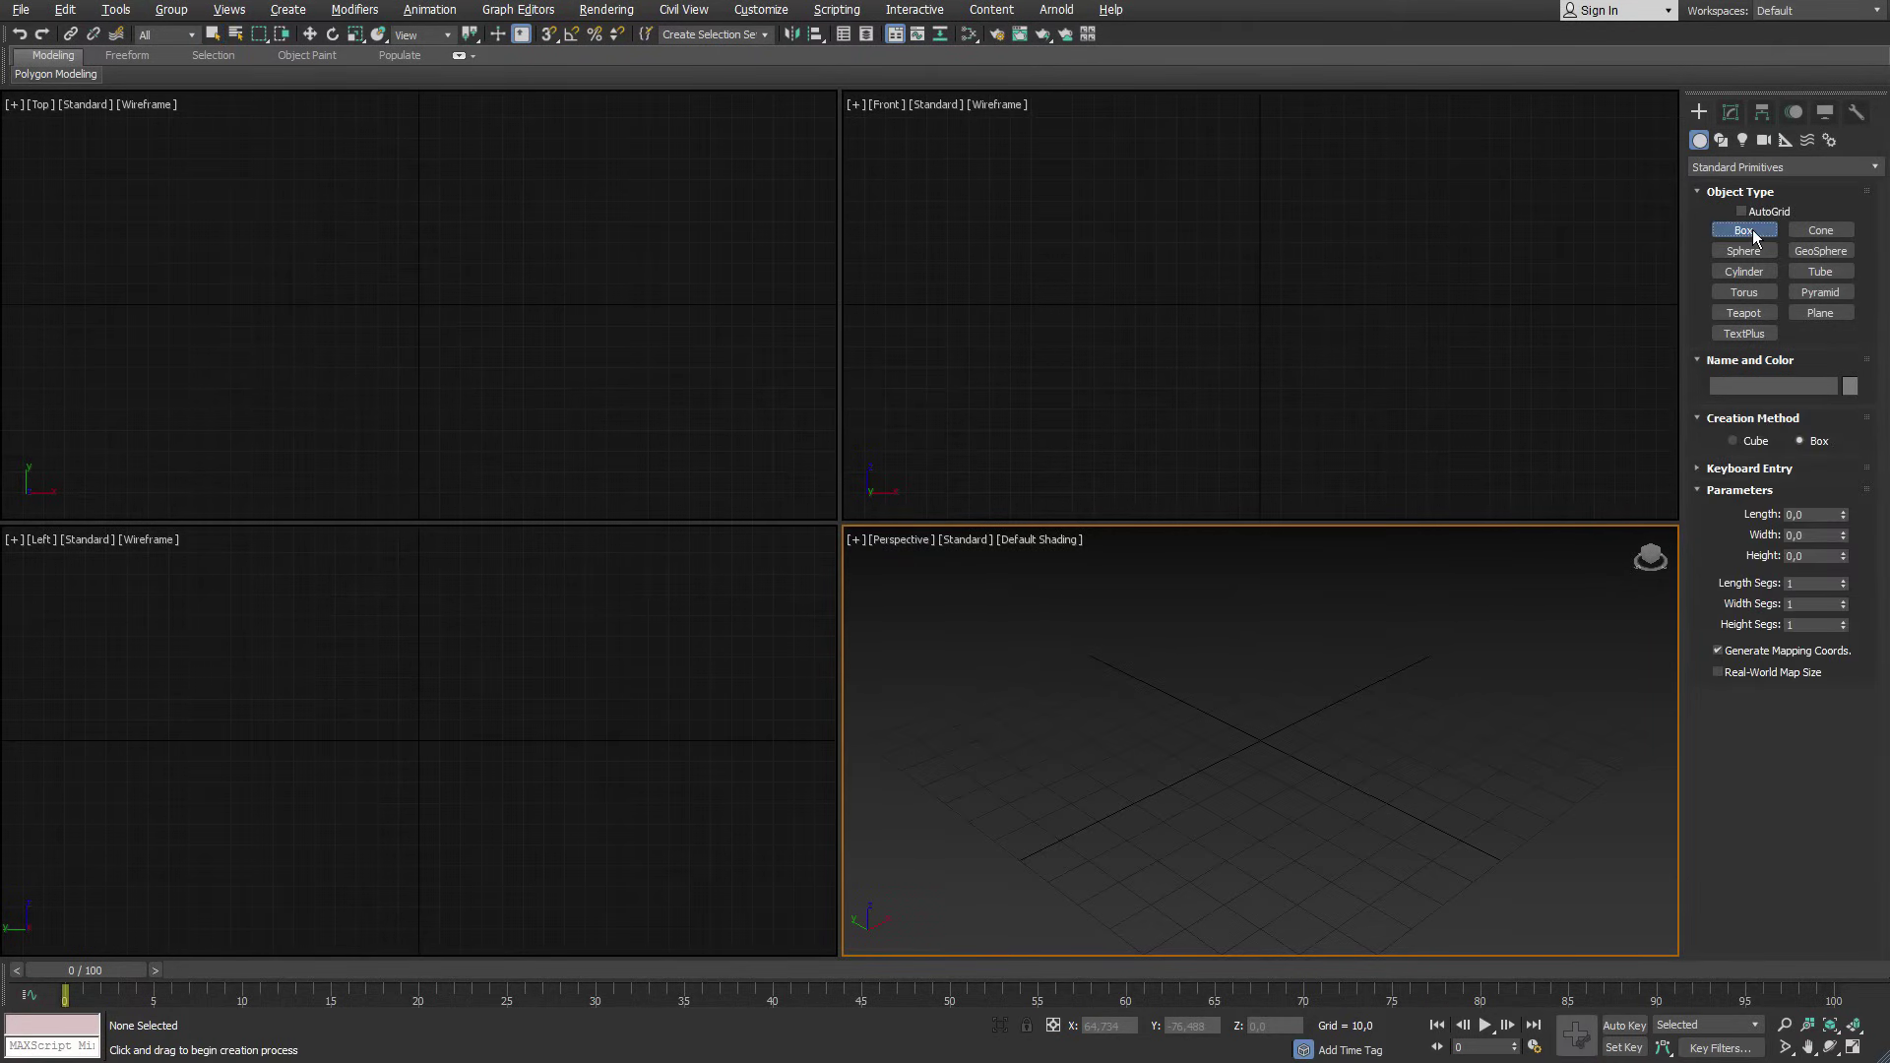
{"action": "left_click", "coordinate": [265, 170]}
{"action": "left_click_drag", "start_coordinate": [265, 171], "coordinate": [382, 277]}
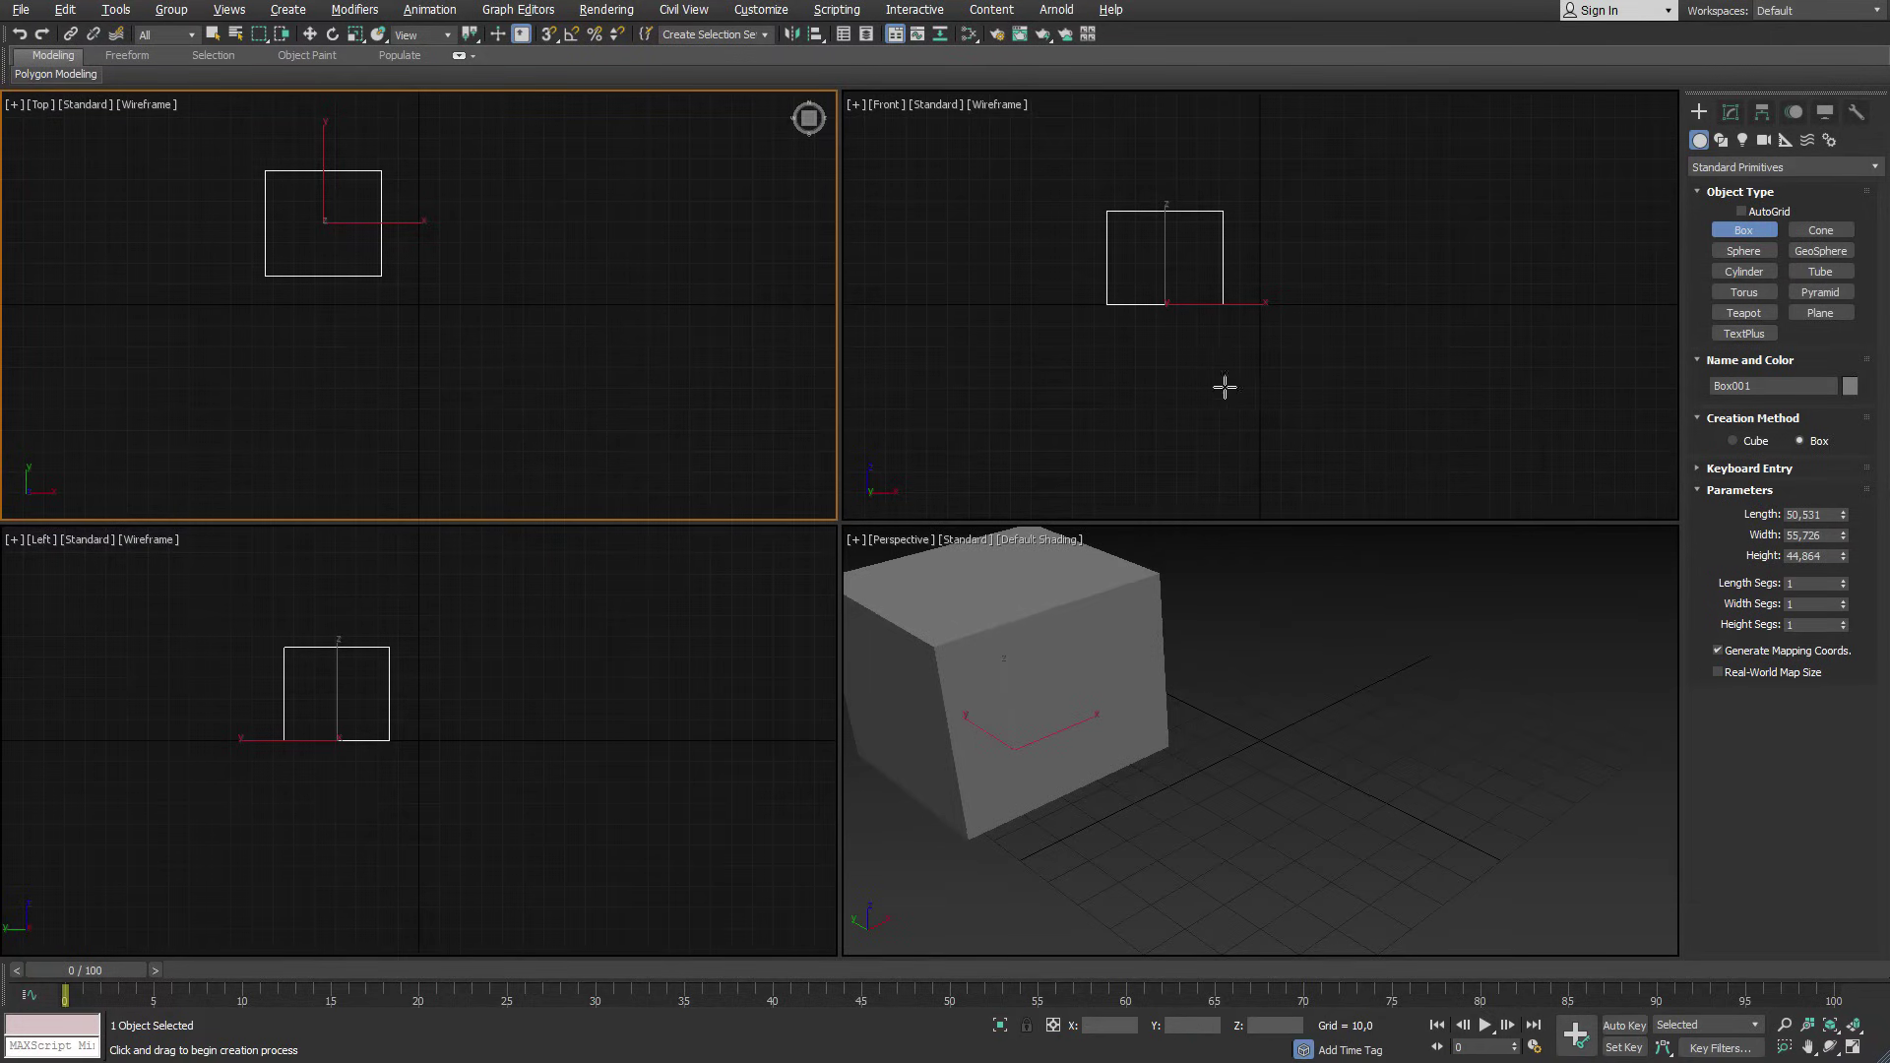
{"action": "left_click", "coordinate": [1759, 258]}
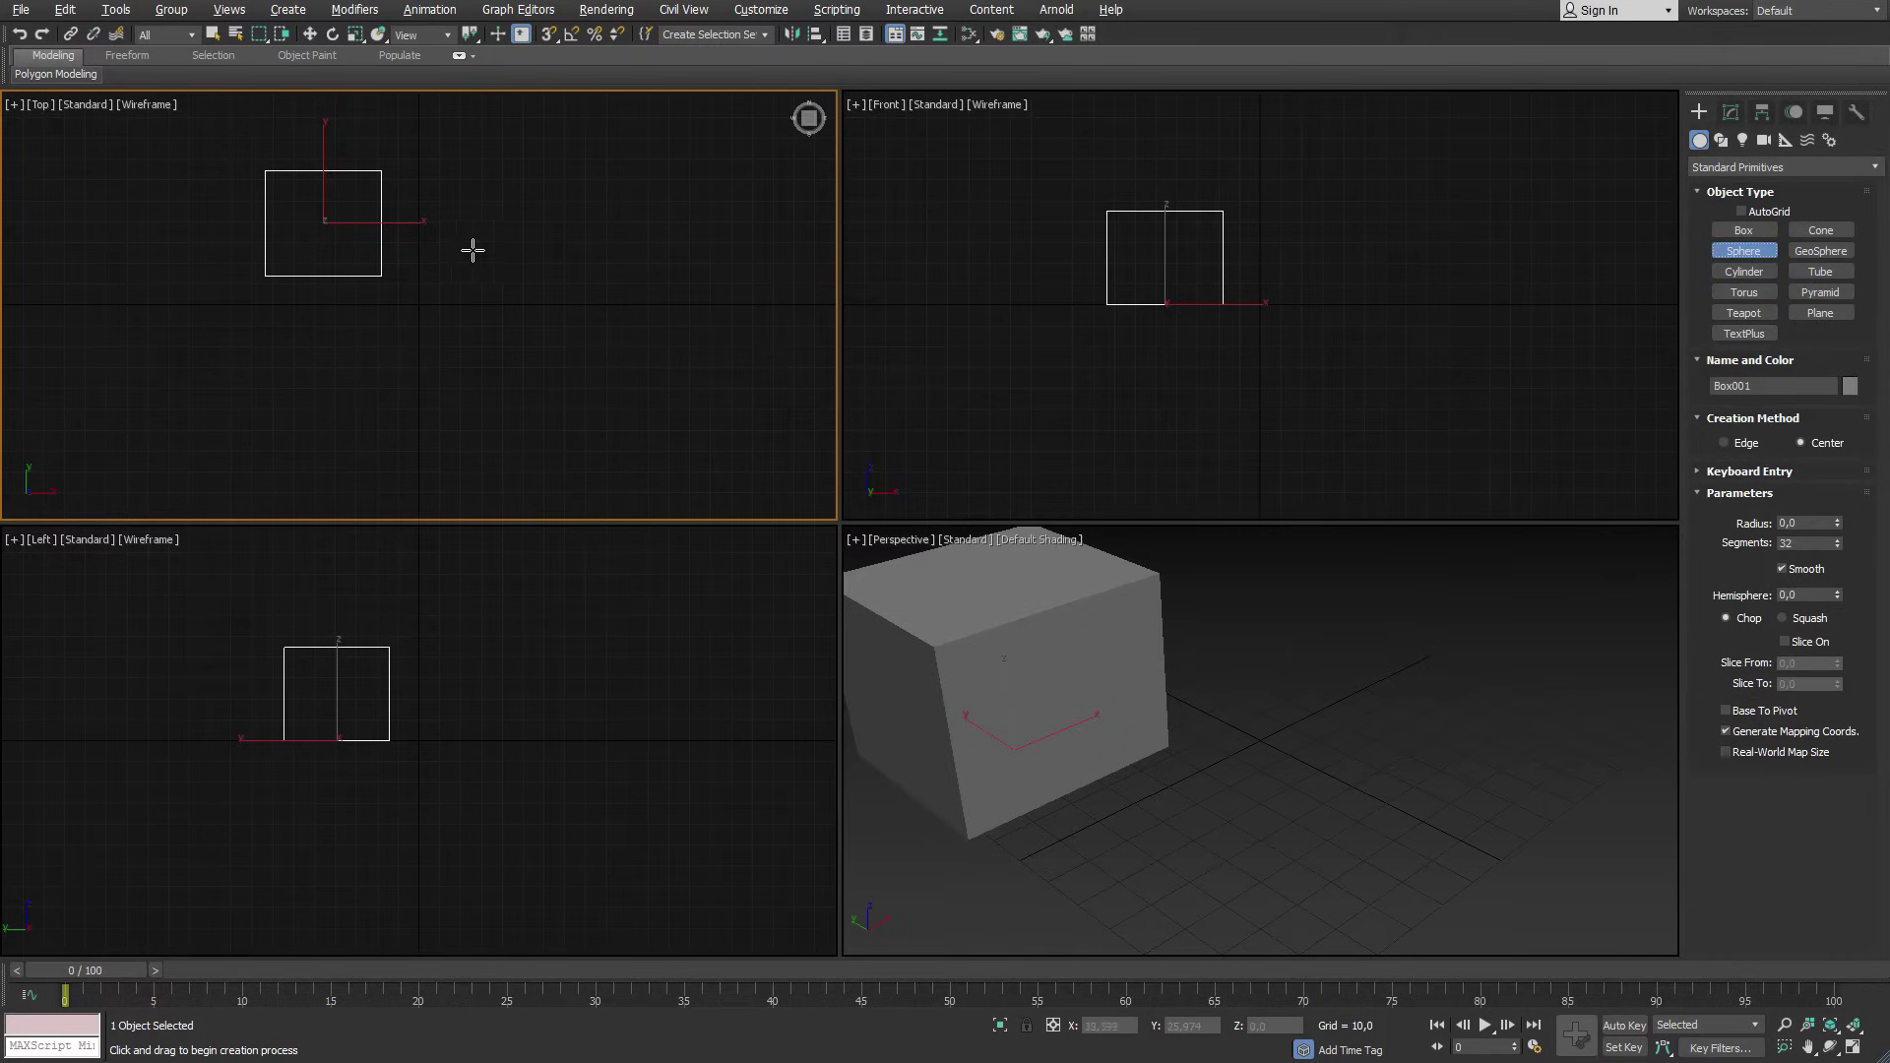
{"action": "left_click_drag", "start_coordinate": [457, 249], "coordinate": [492, 285]}
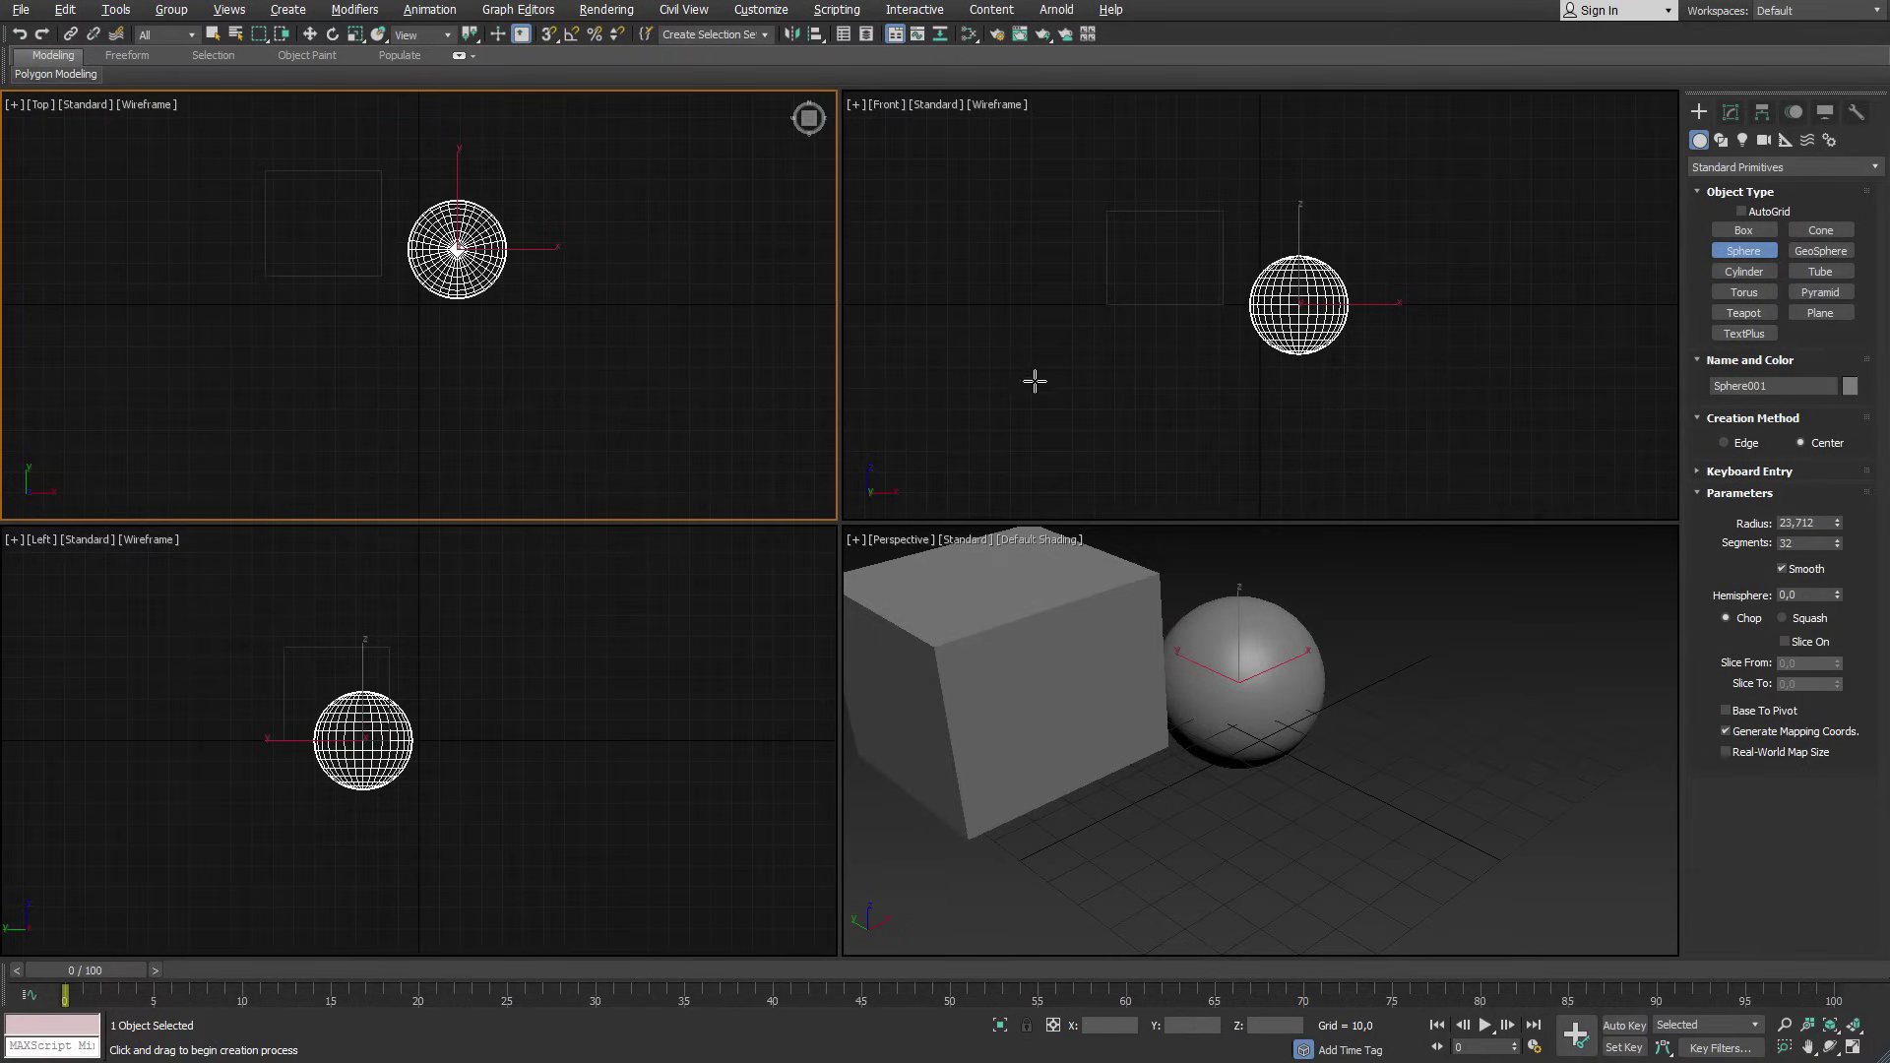
Draw a tube below the sphere and a torus to its left, then make Perspective active.
{"action": "left_click", "coordinate": [1820, 272]}
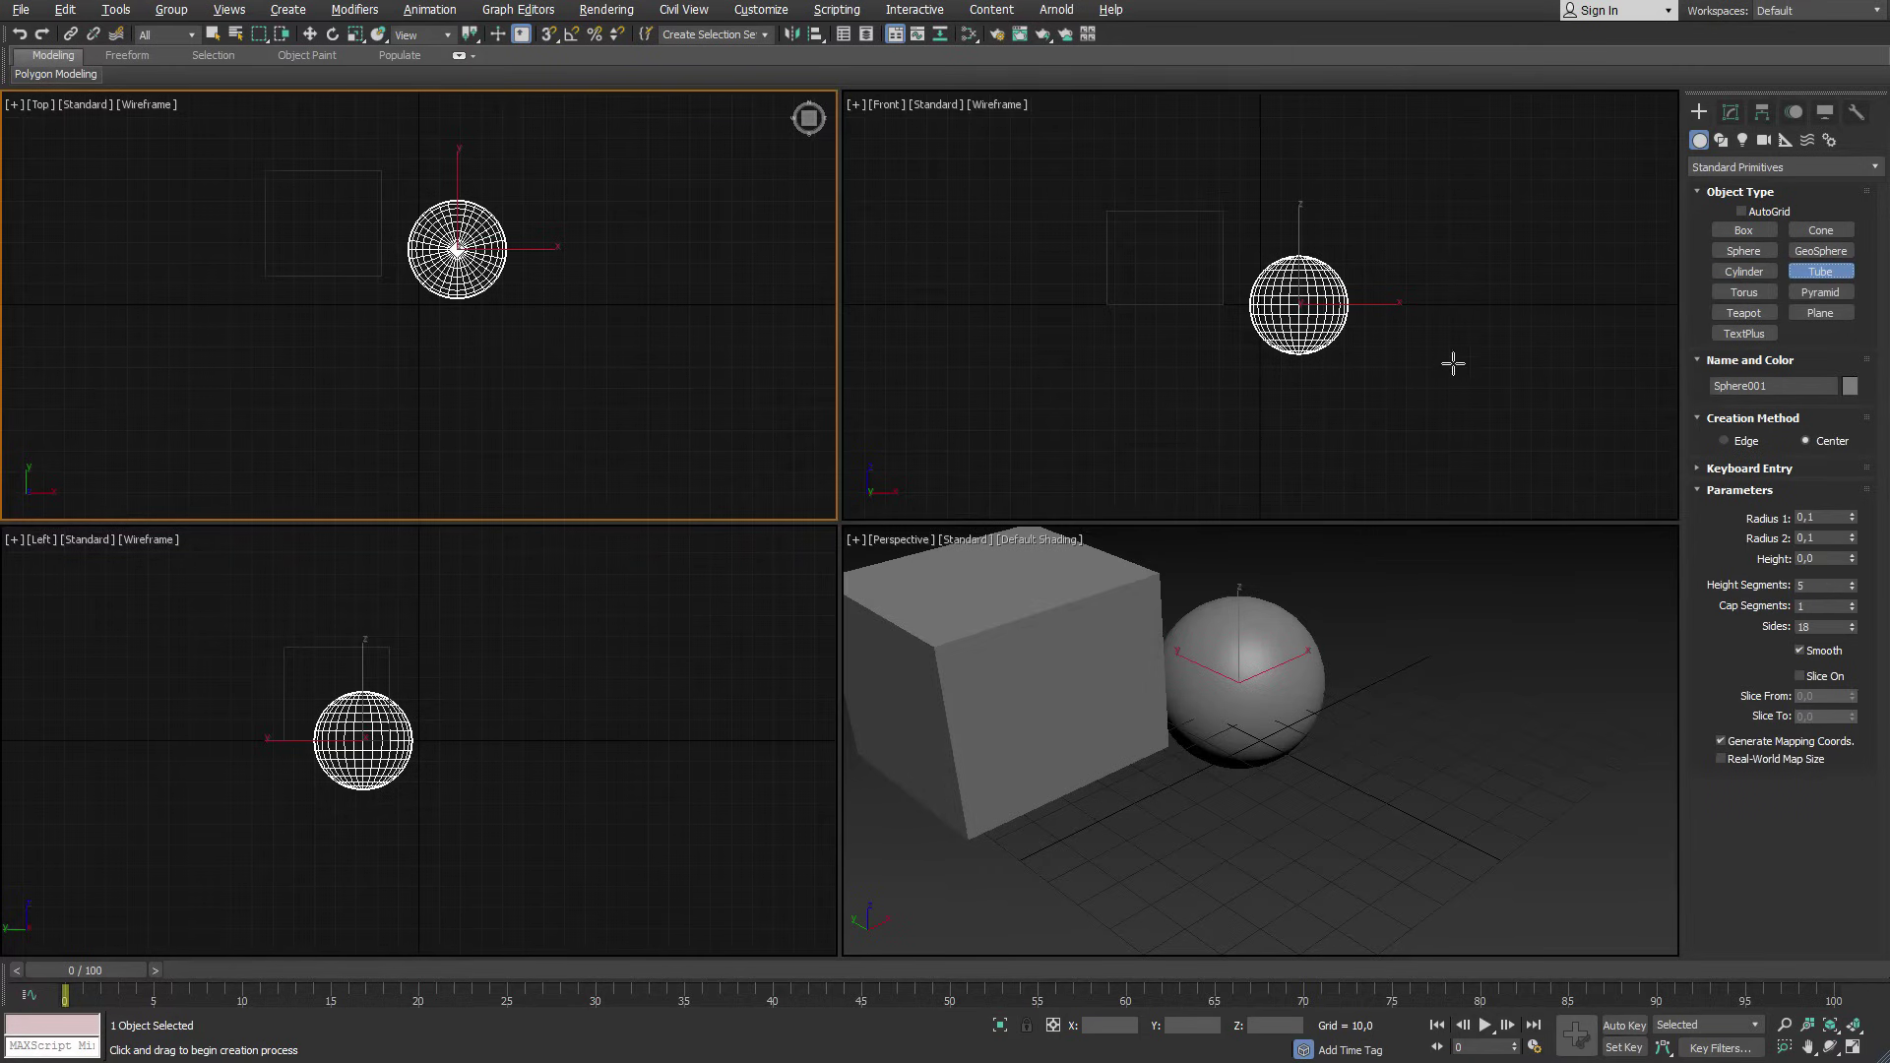
{"action": "left_click_drag", "start_coordinate": [495, 359], "coordinate": [530, 388]}
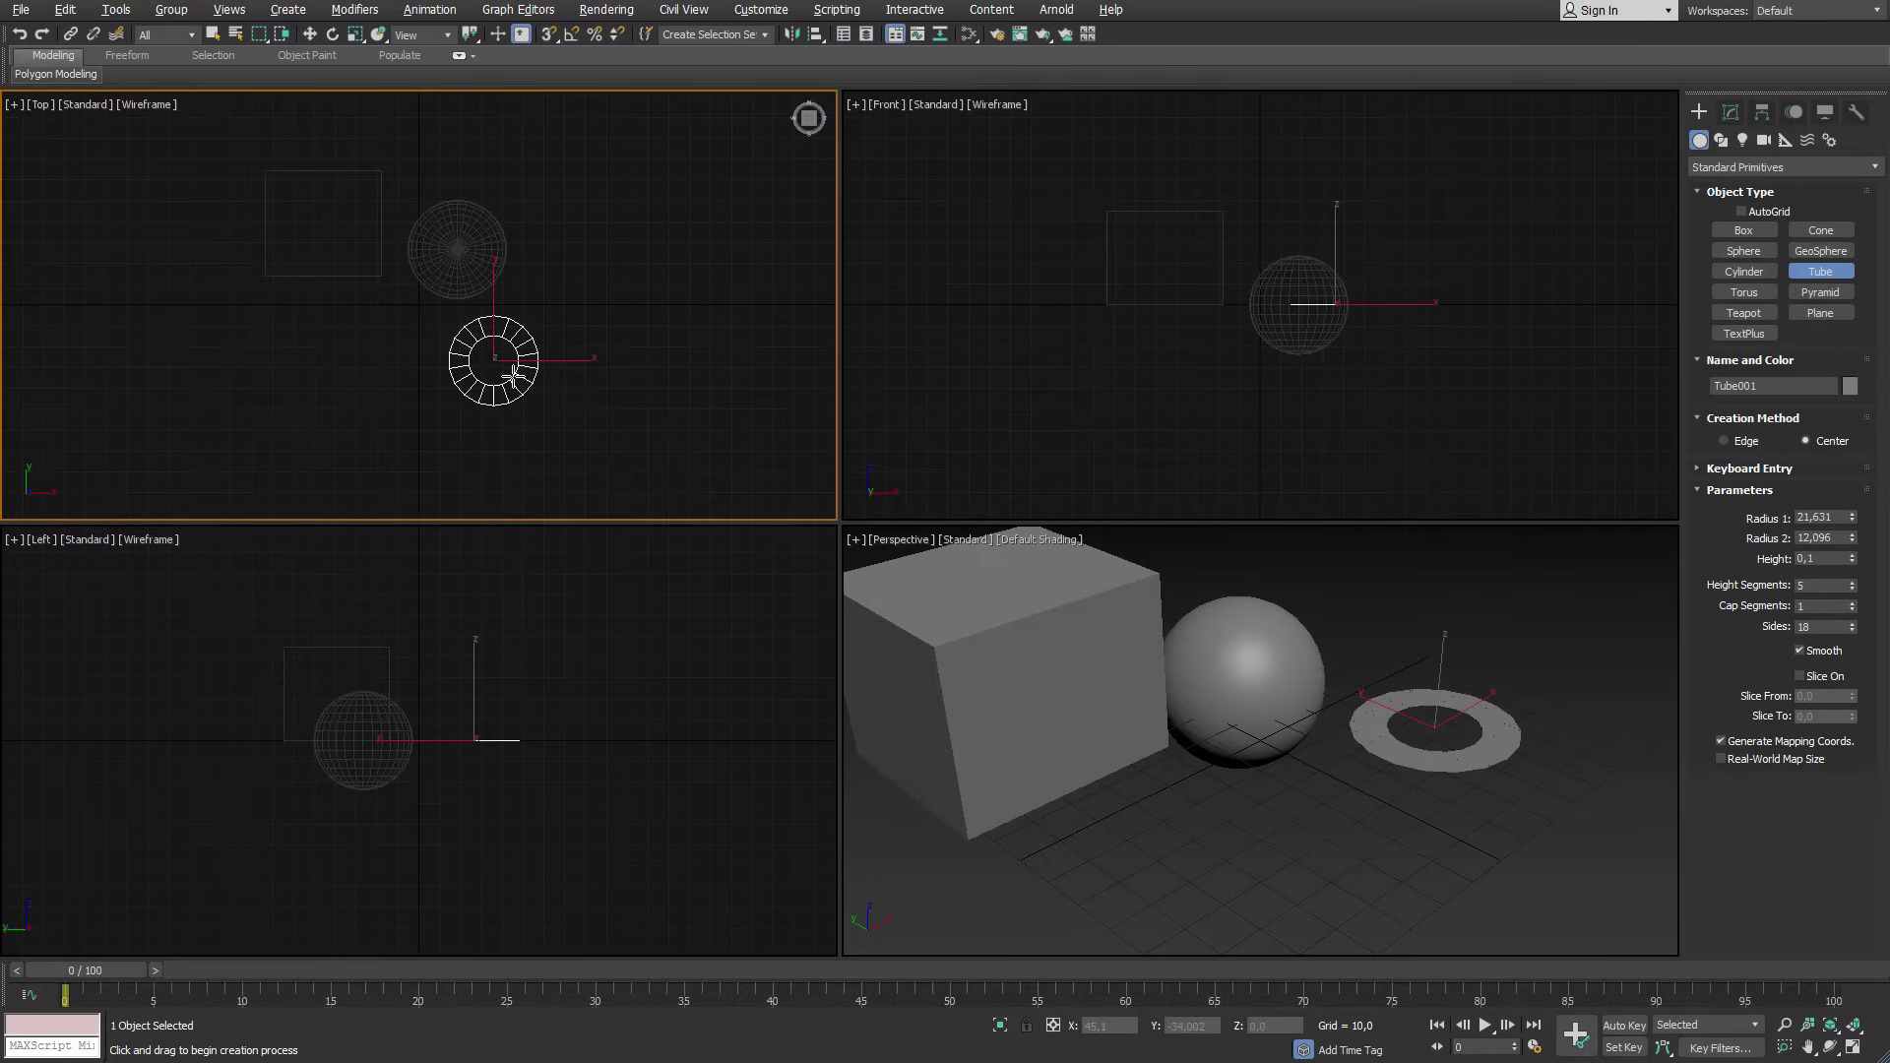
{"action": "left_click", "coordinate": [513, 374]}
{"action": "left_click", "coordinate": [516, 327]}
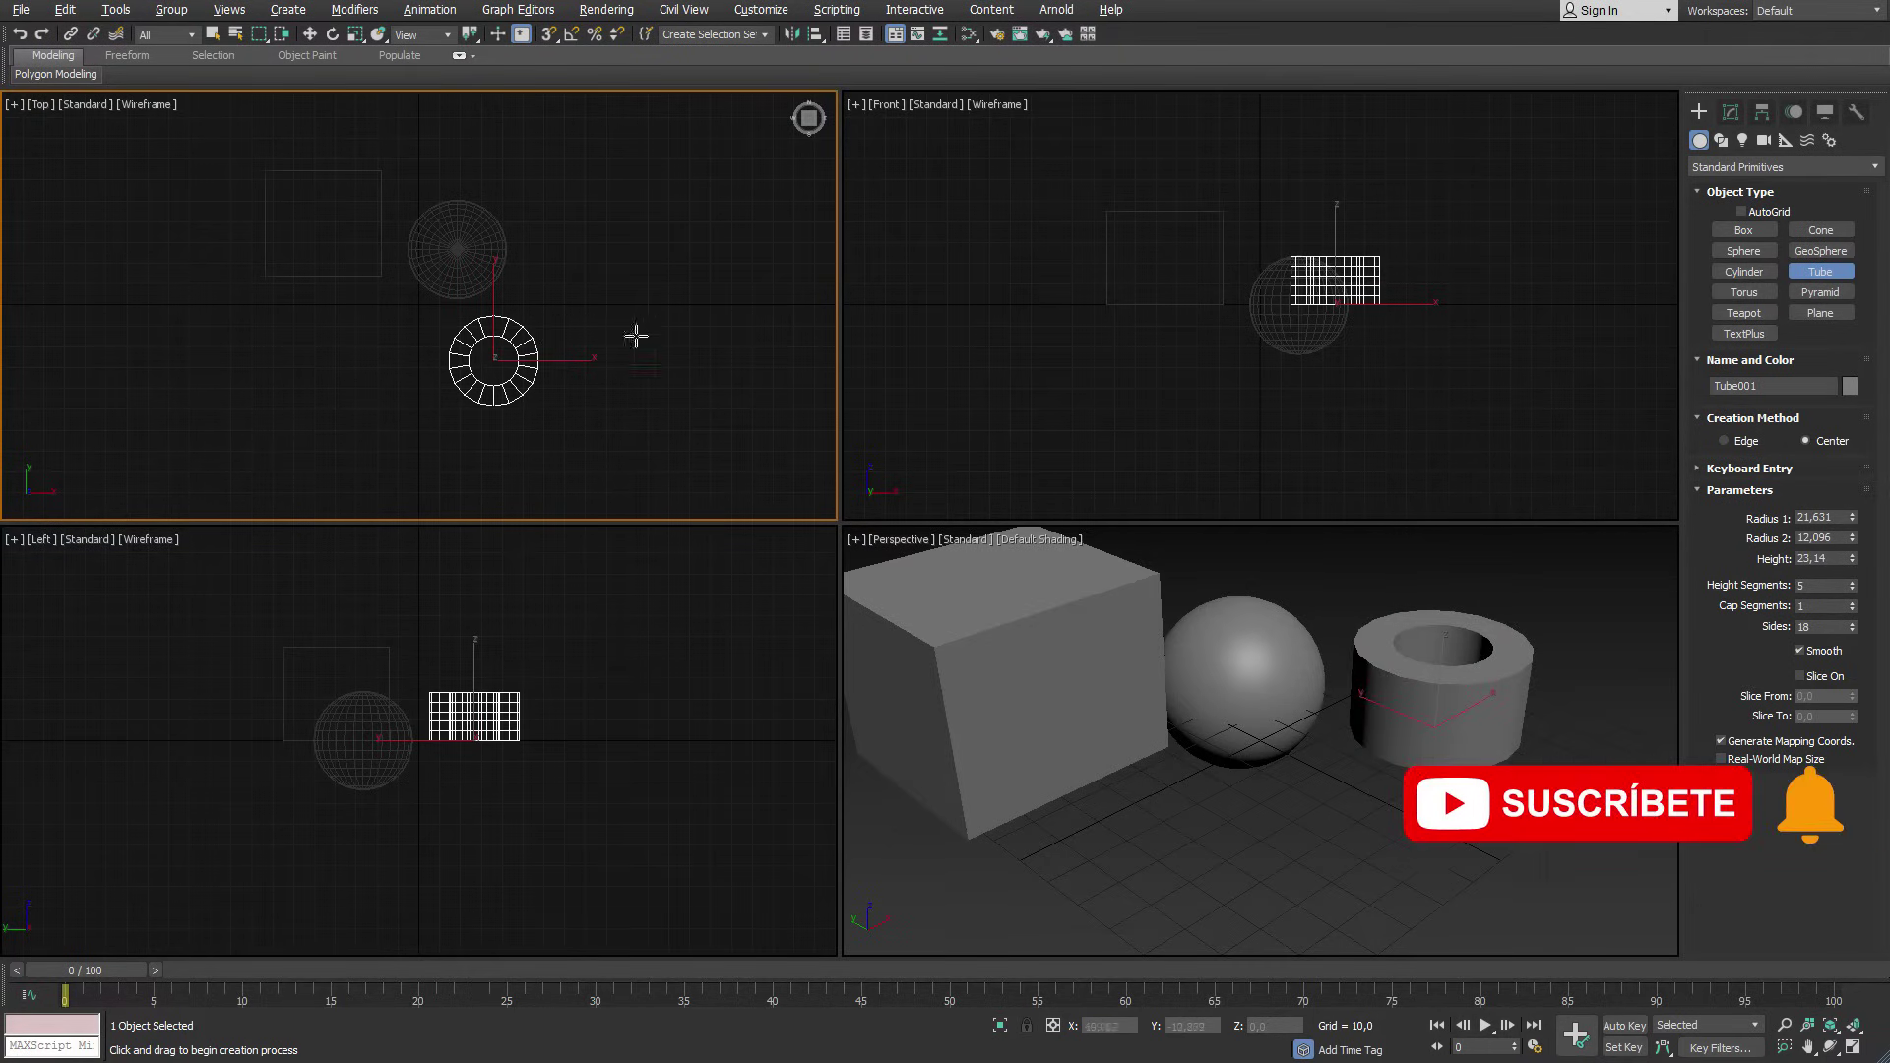
{"action": "left_click", "coordinate": [1744, 293]}
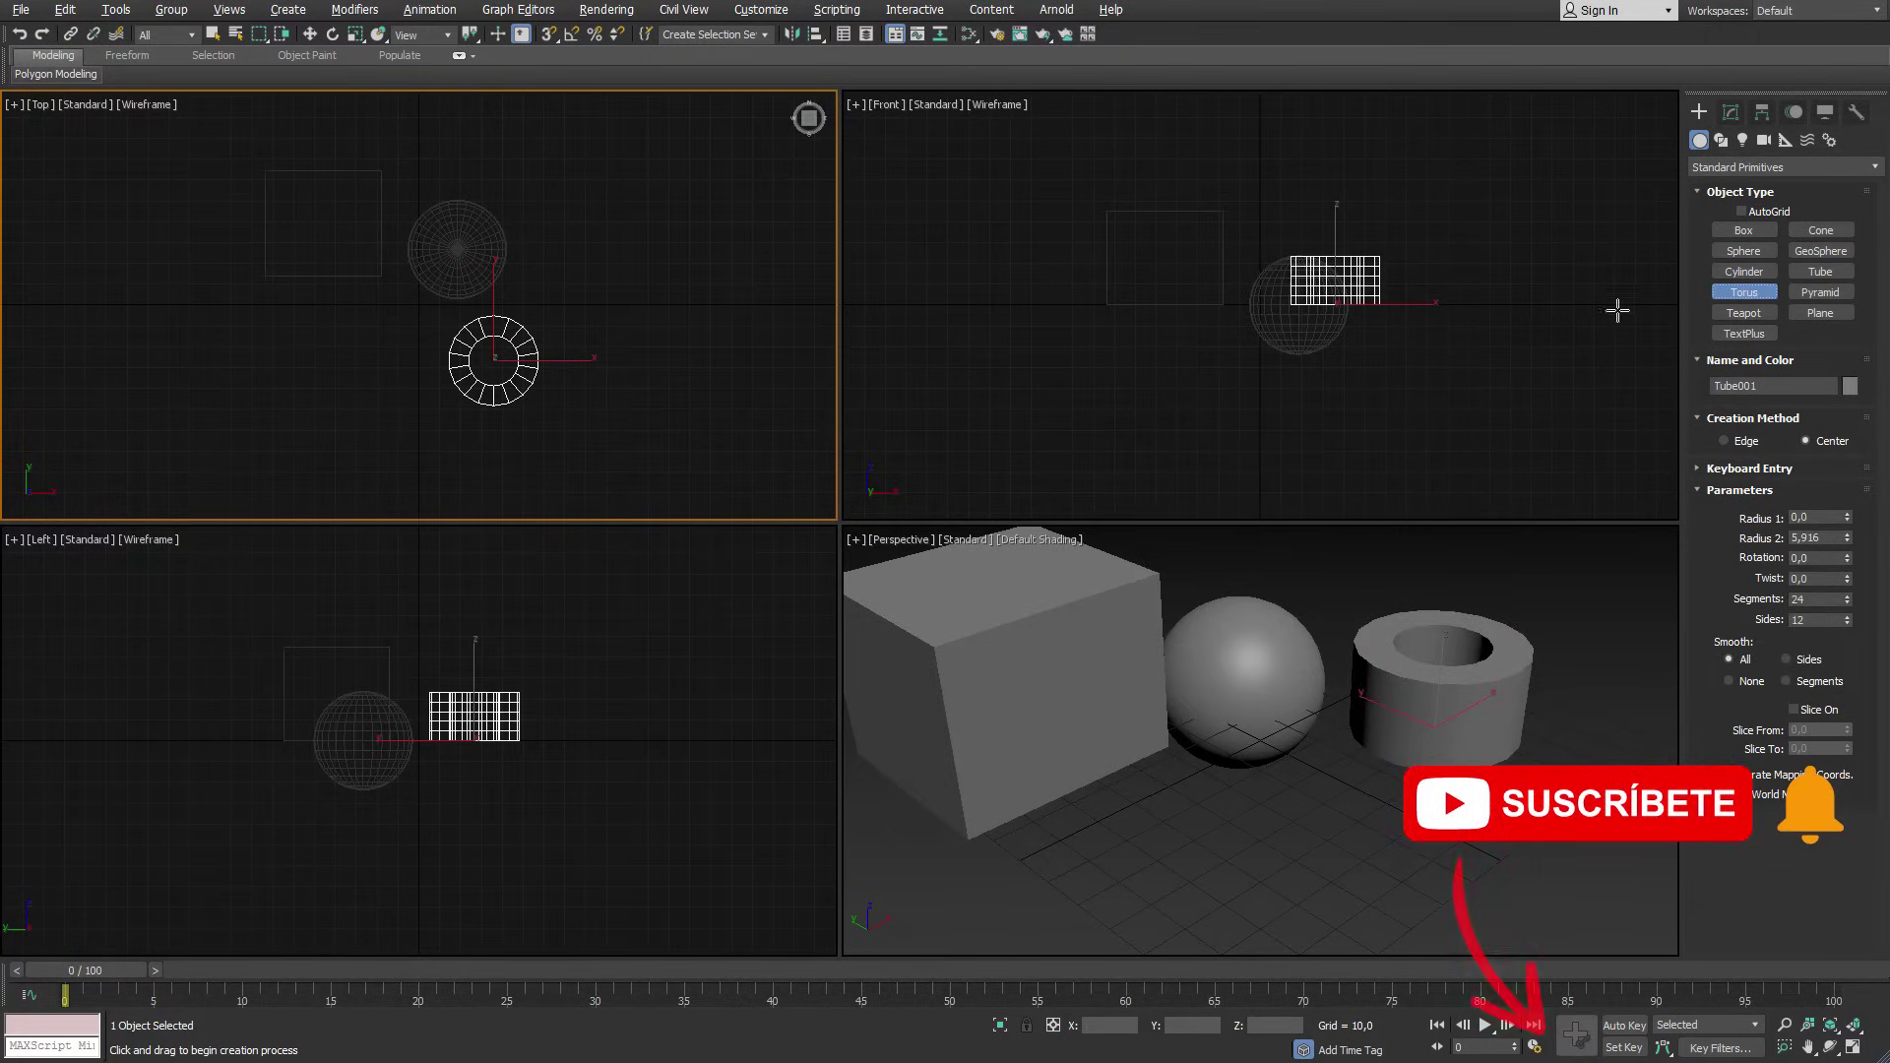
{"action": "left_click_drag", "start_coordinate": [321, 358], "coordinate": [364, 358]}
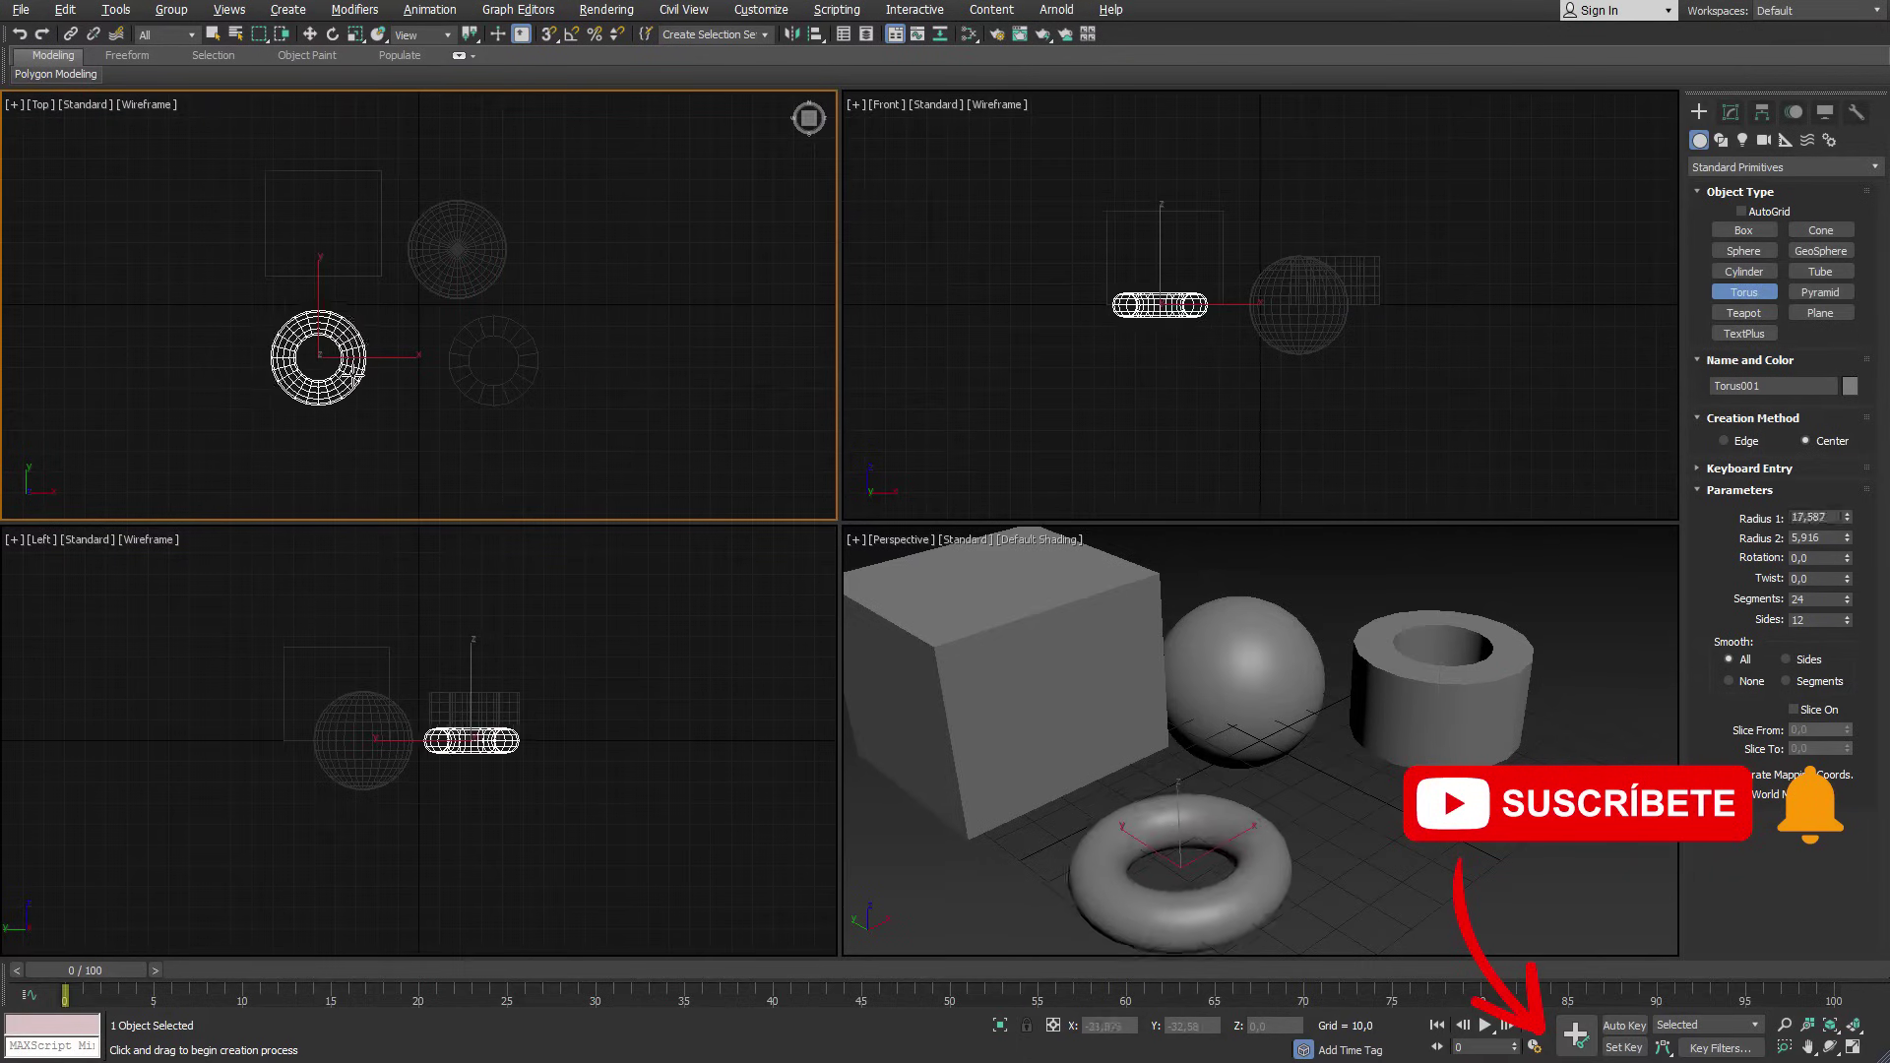
{"action": "left_click", "coordinate": [350, 375]}
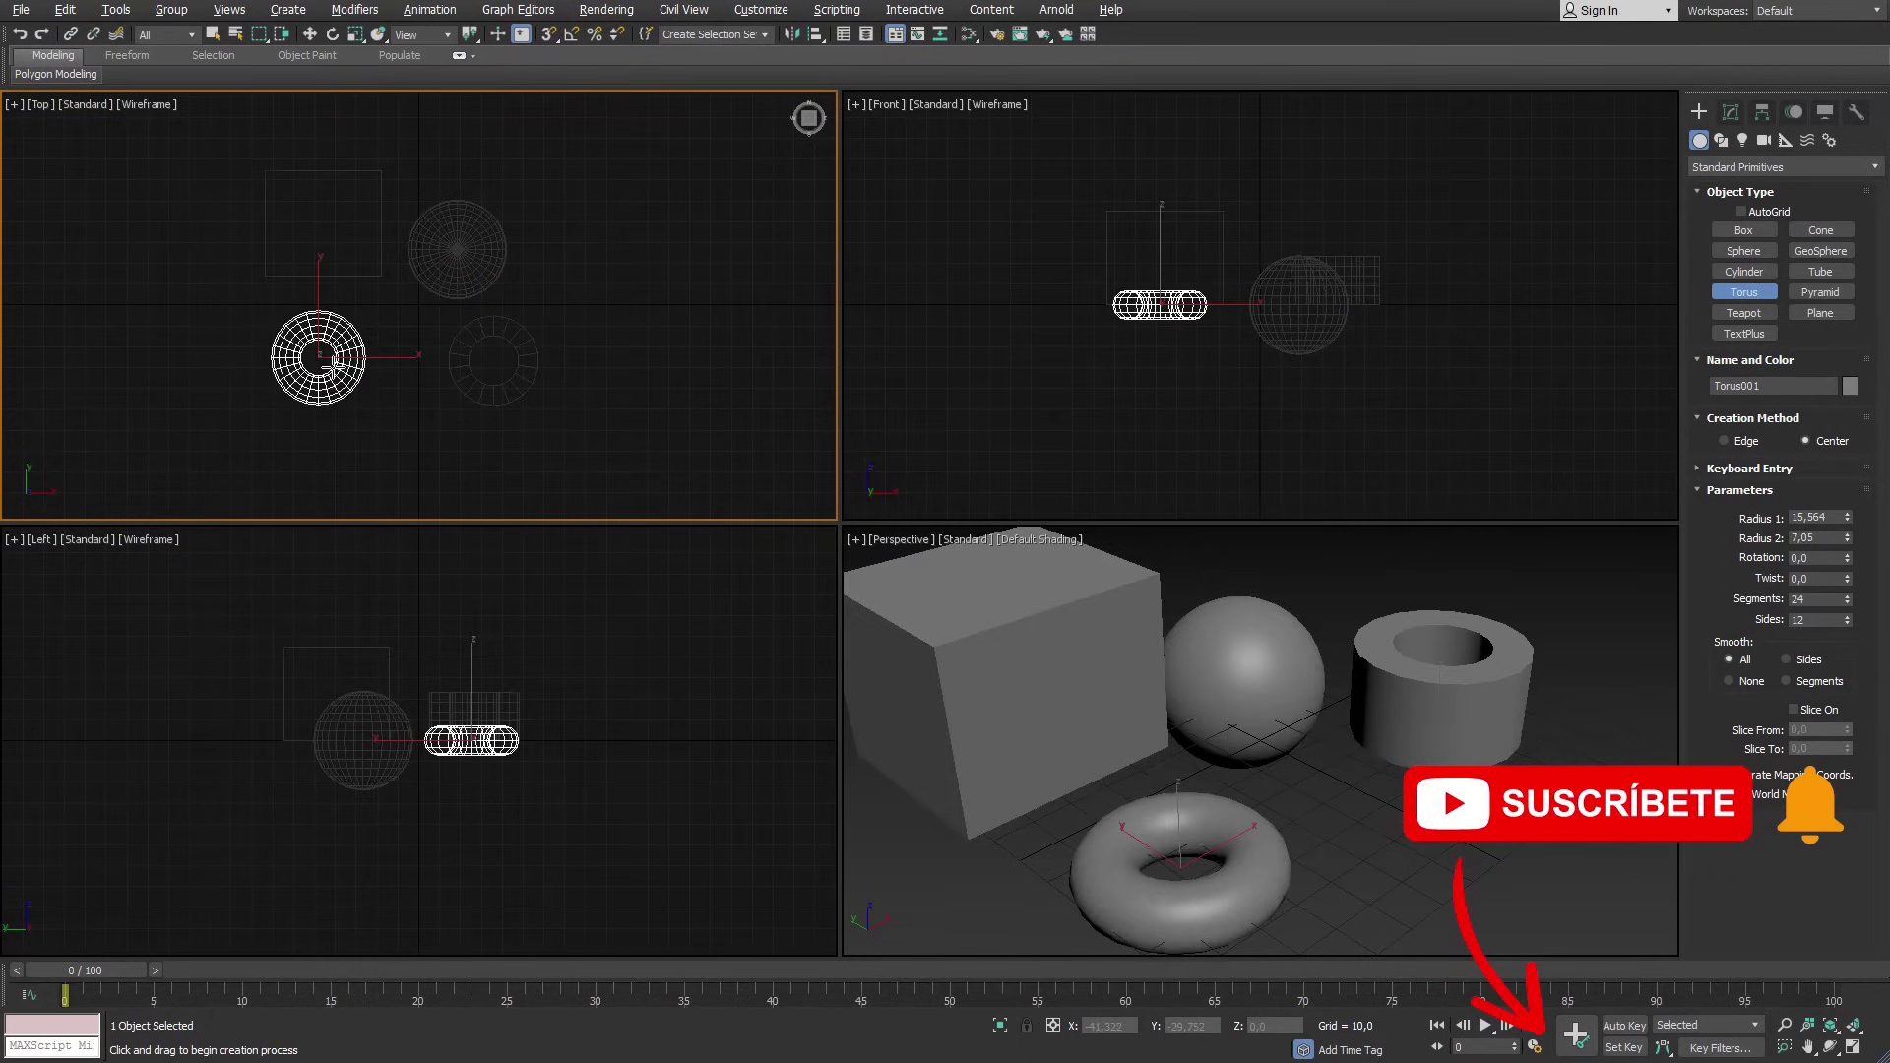
{"action": "left_click", "coordinate": [1348, 799]}
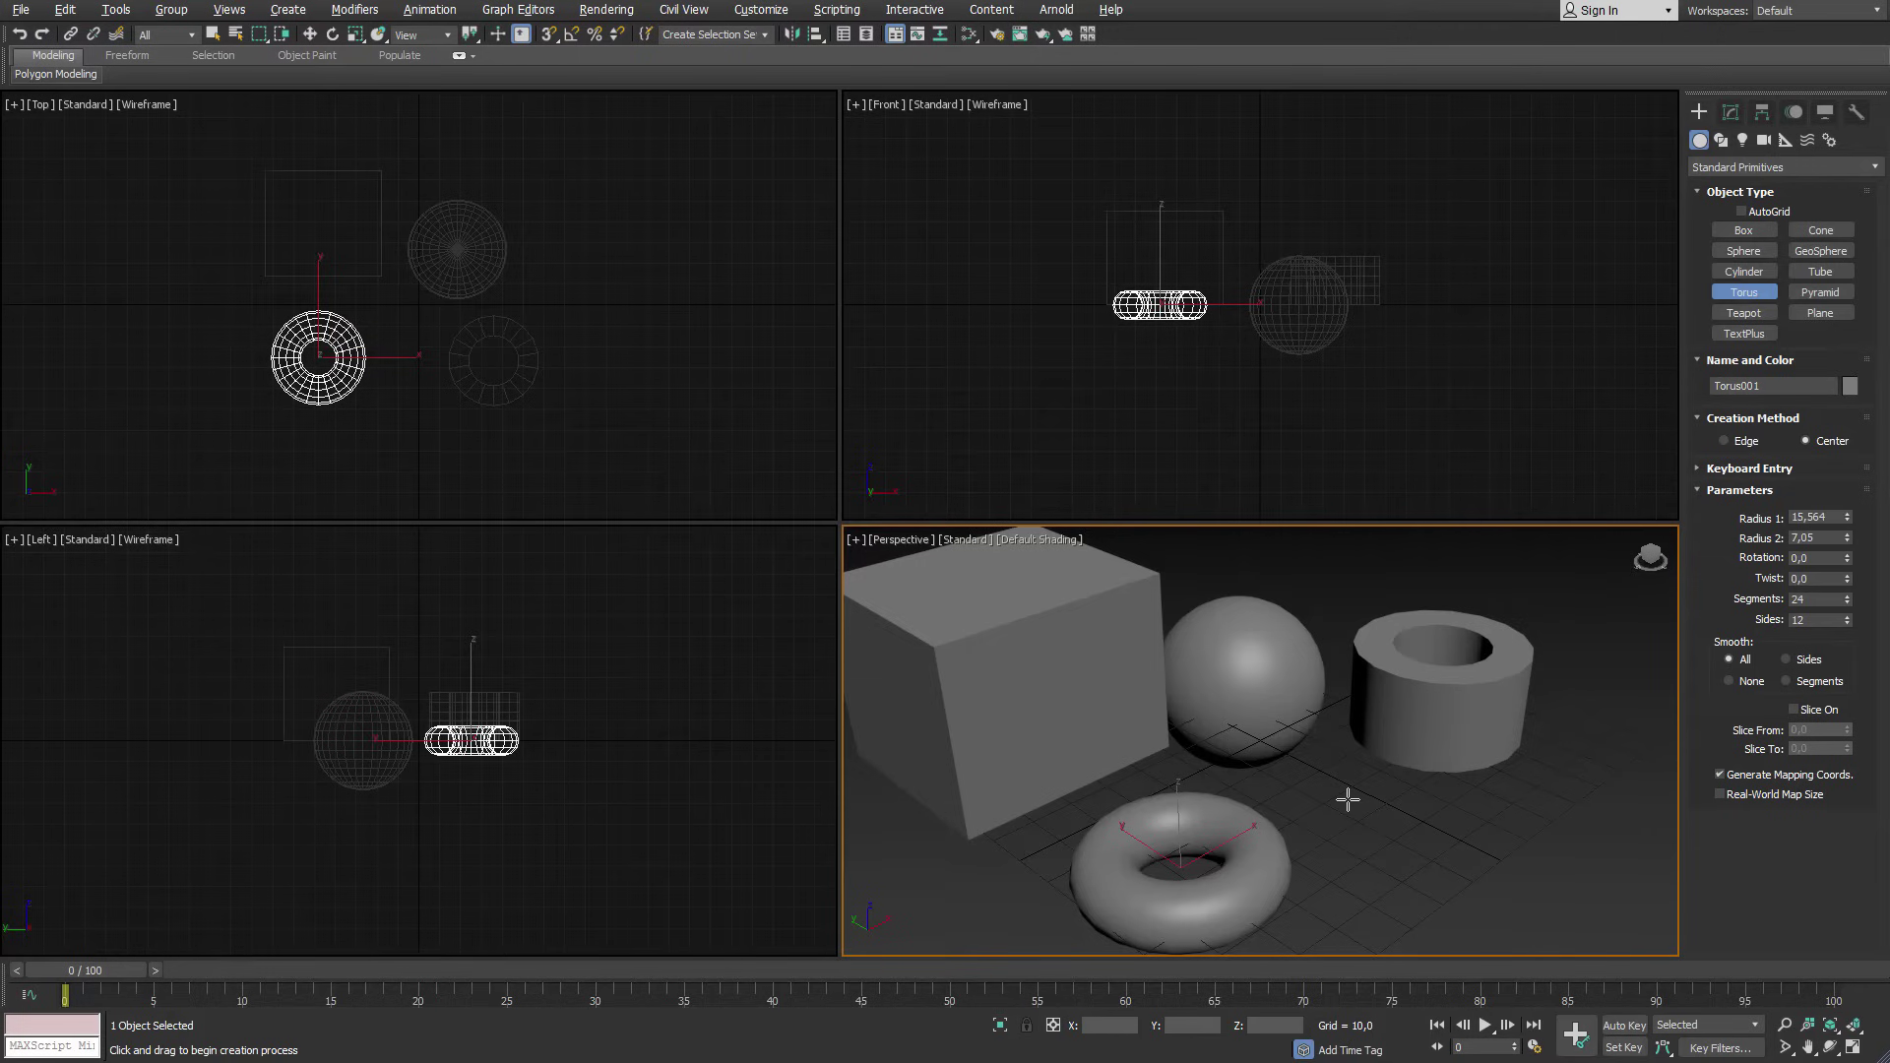
Try the Wireframe and Edged Faces display modes, leave Edged Faces on, and reset torus Radius 1.
{"action": "key", "text": "F4"}
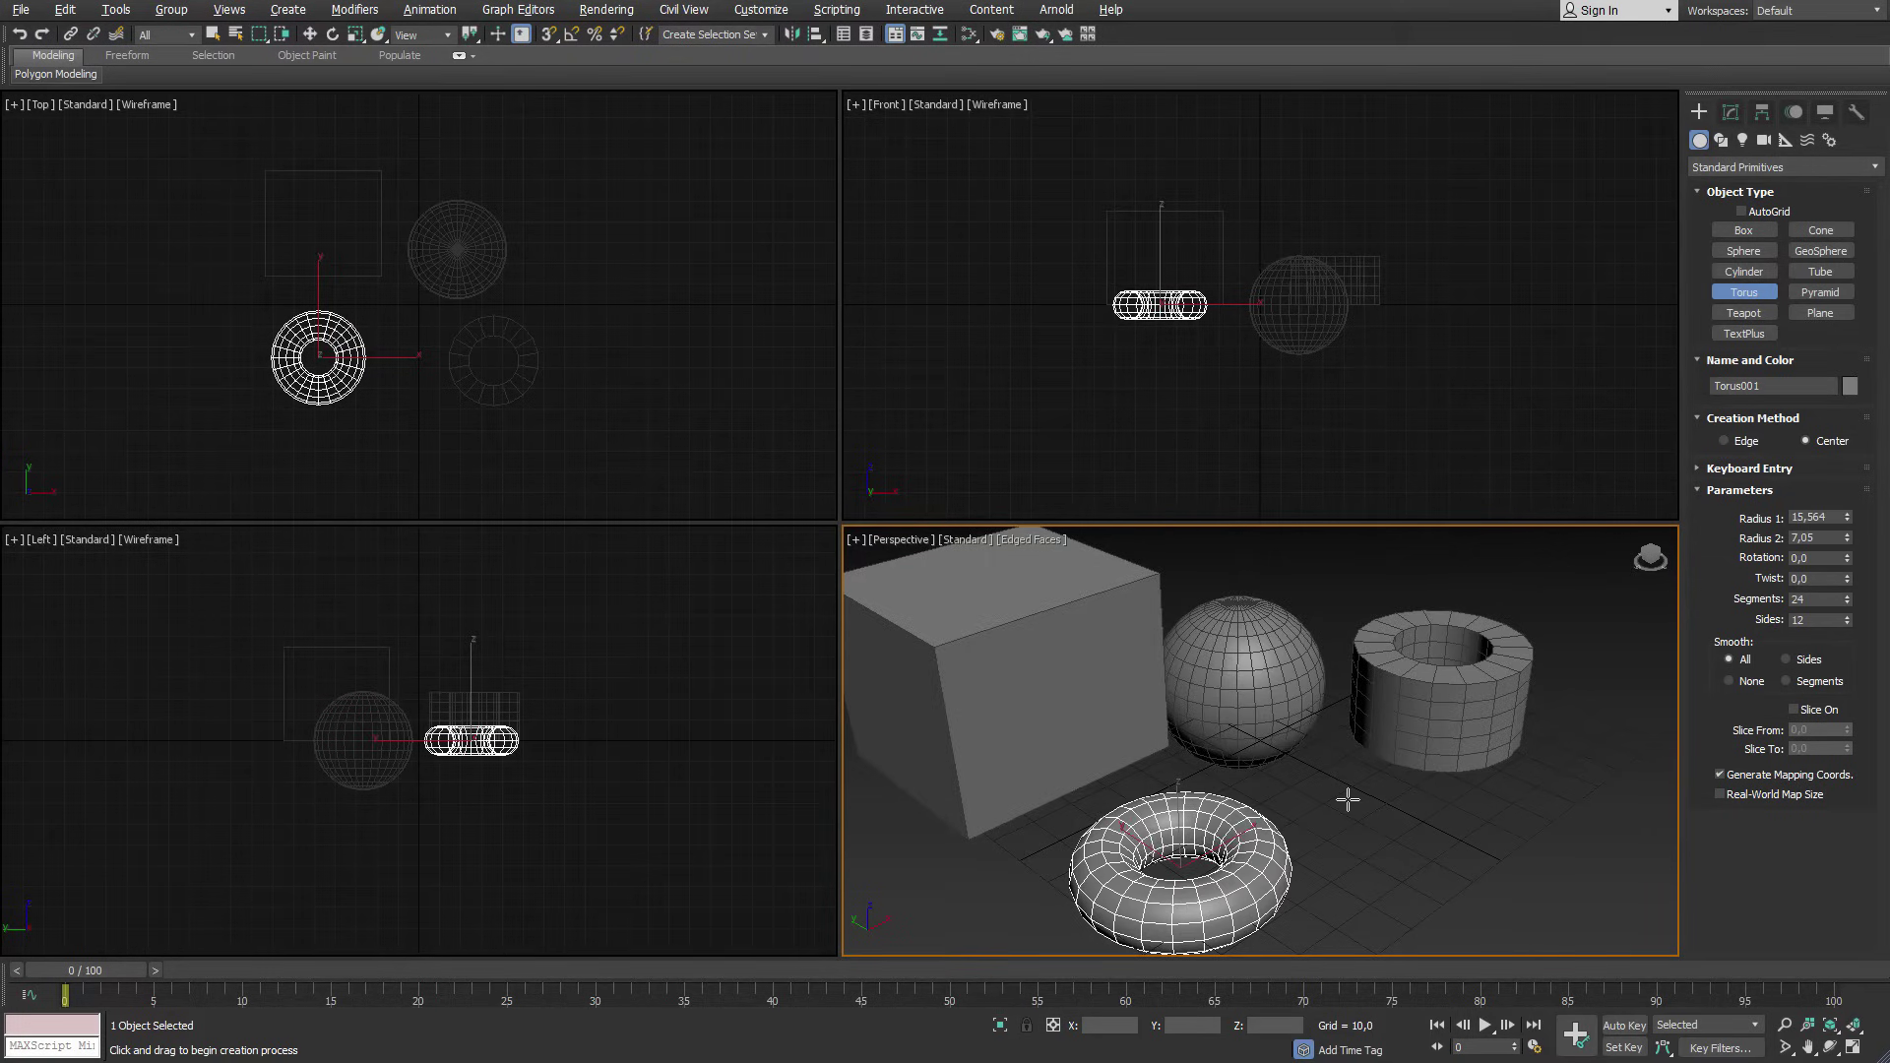
{"action": "key", "text": "F4"}
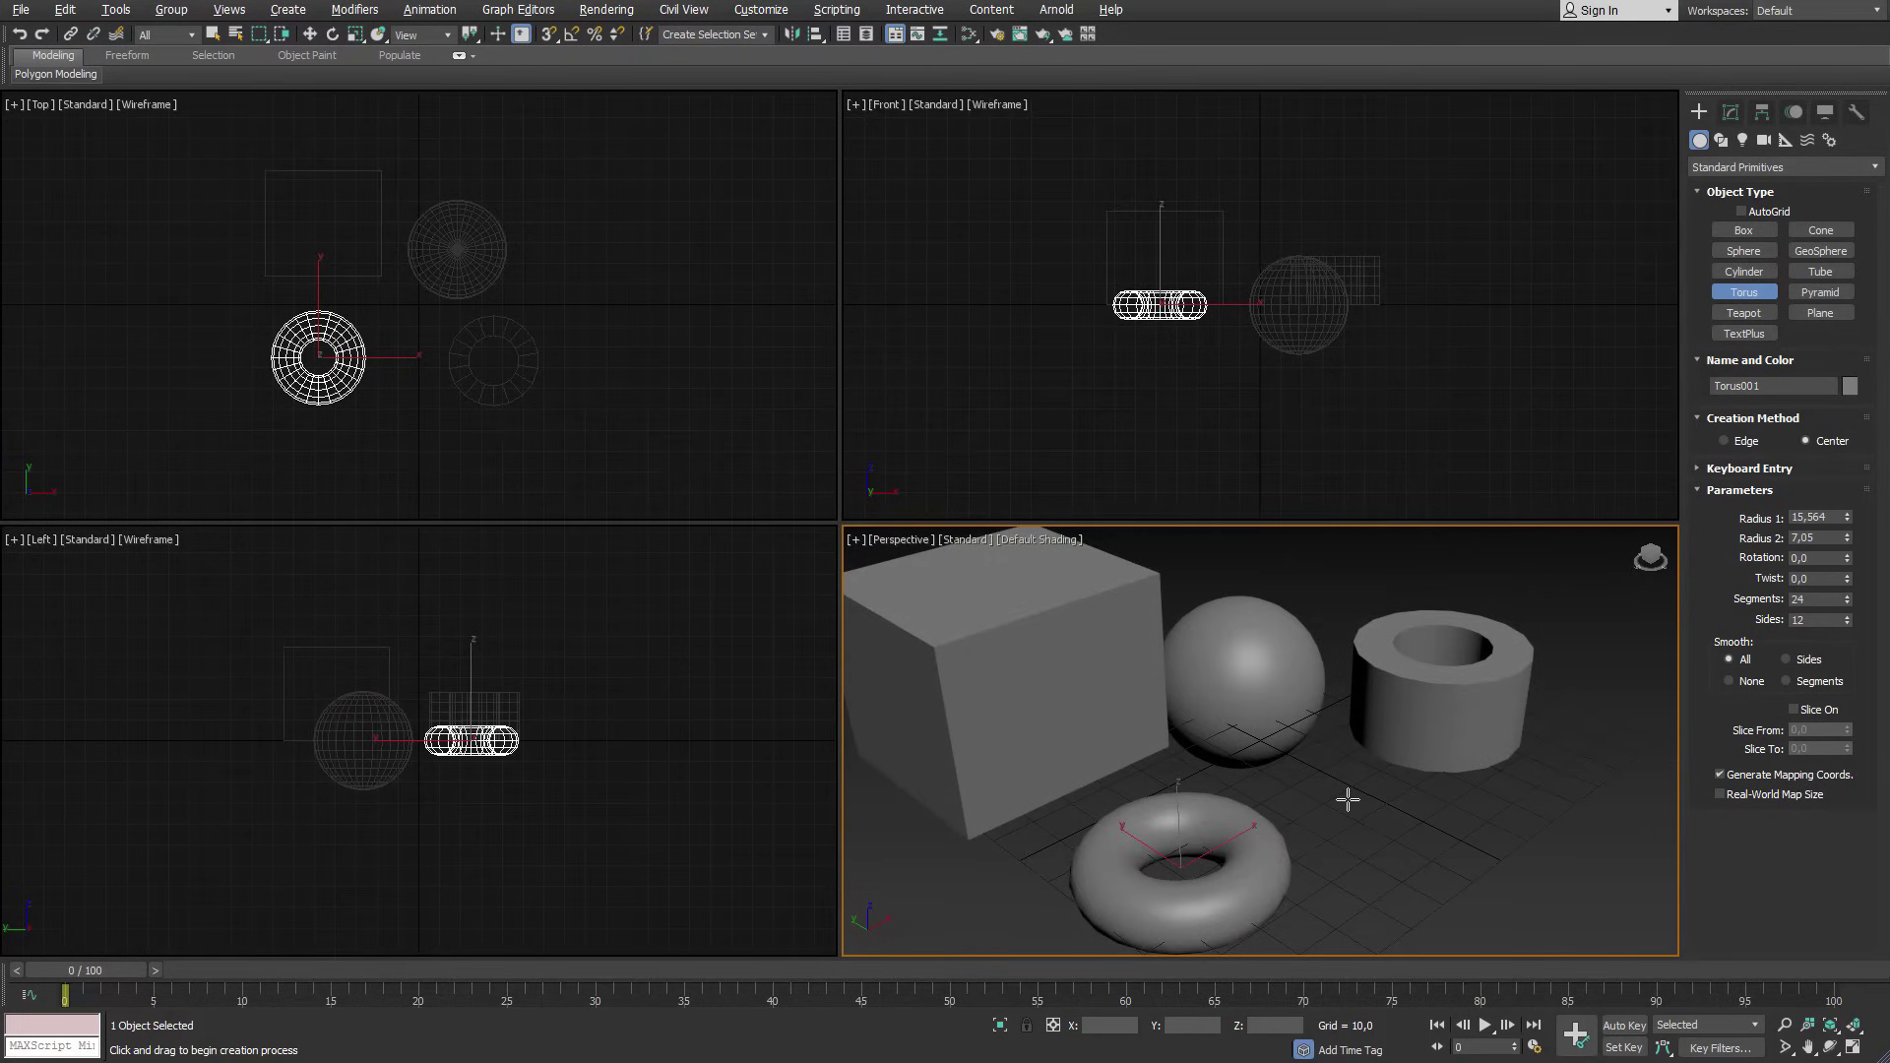
{"action": "key", "text": "F3"}
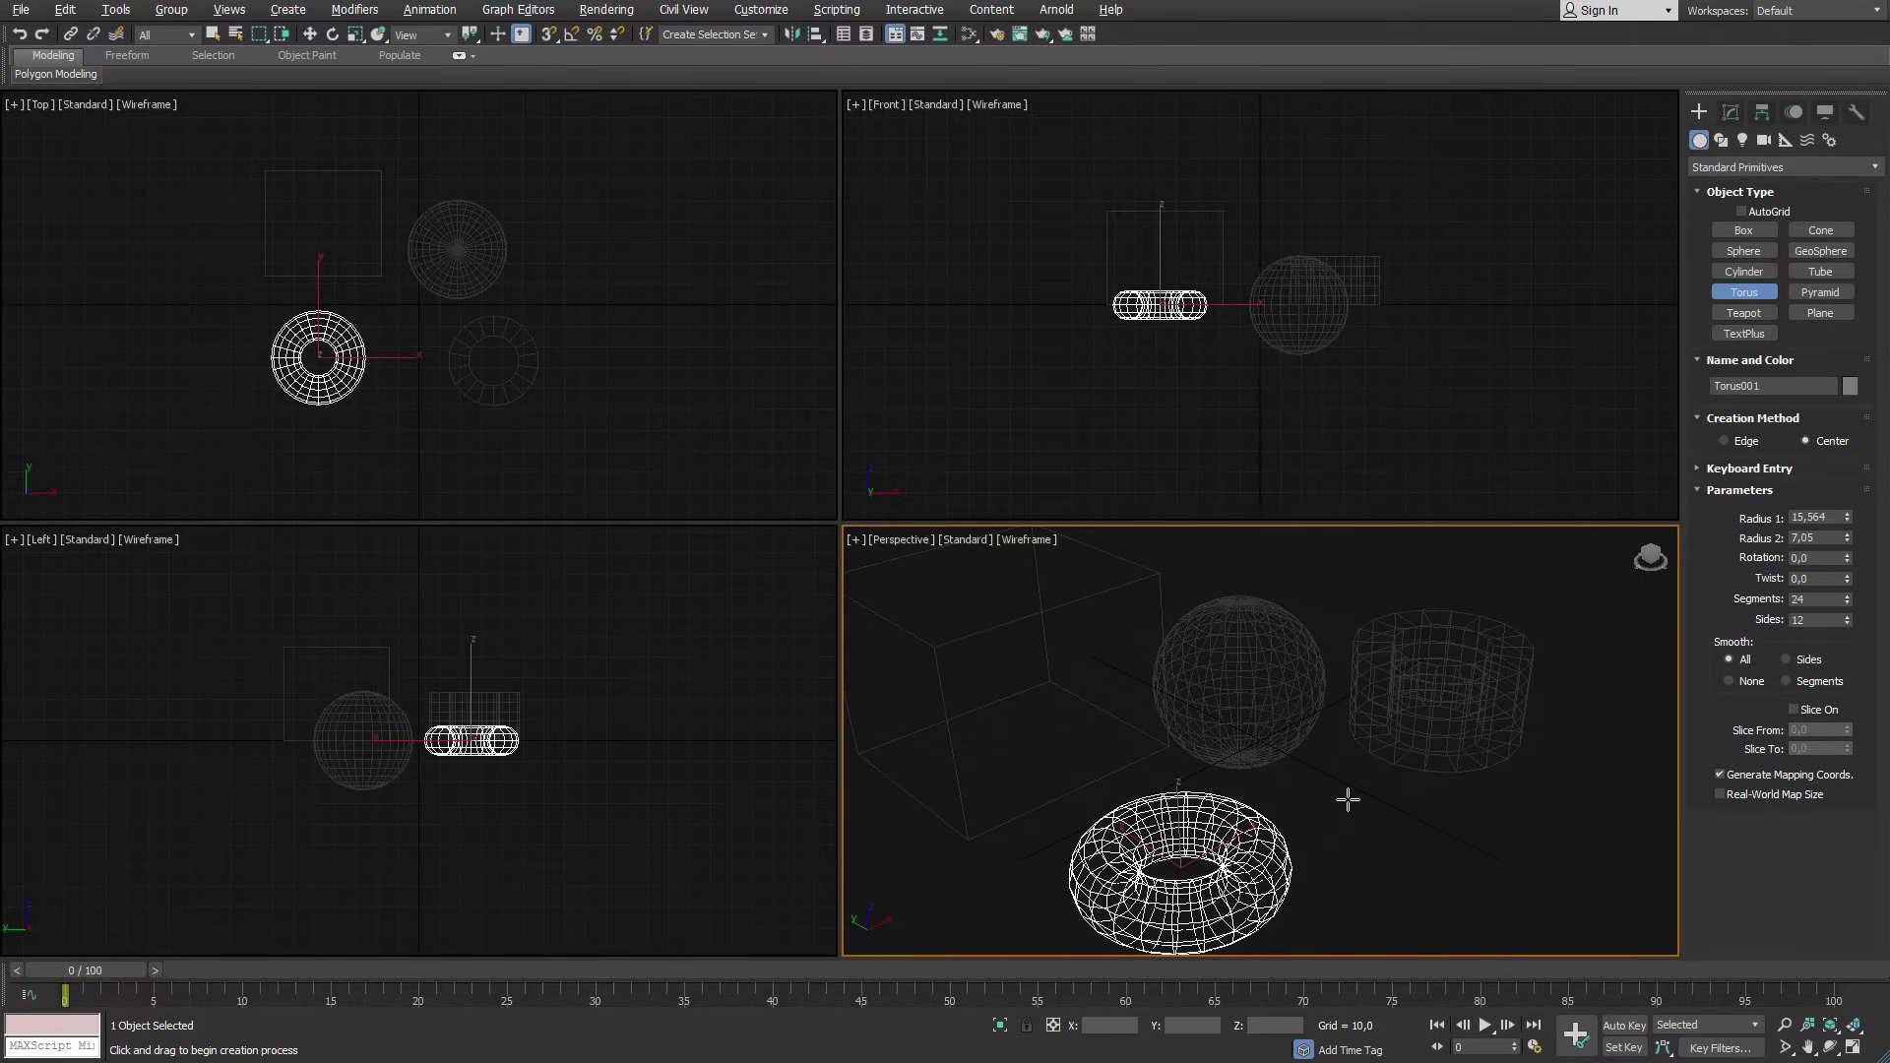
{"action": "key", "text": "F3"}
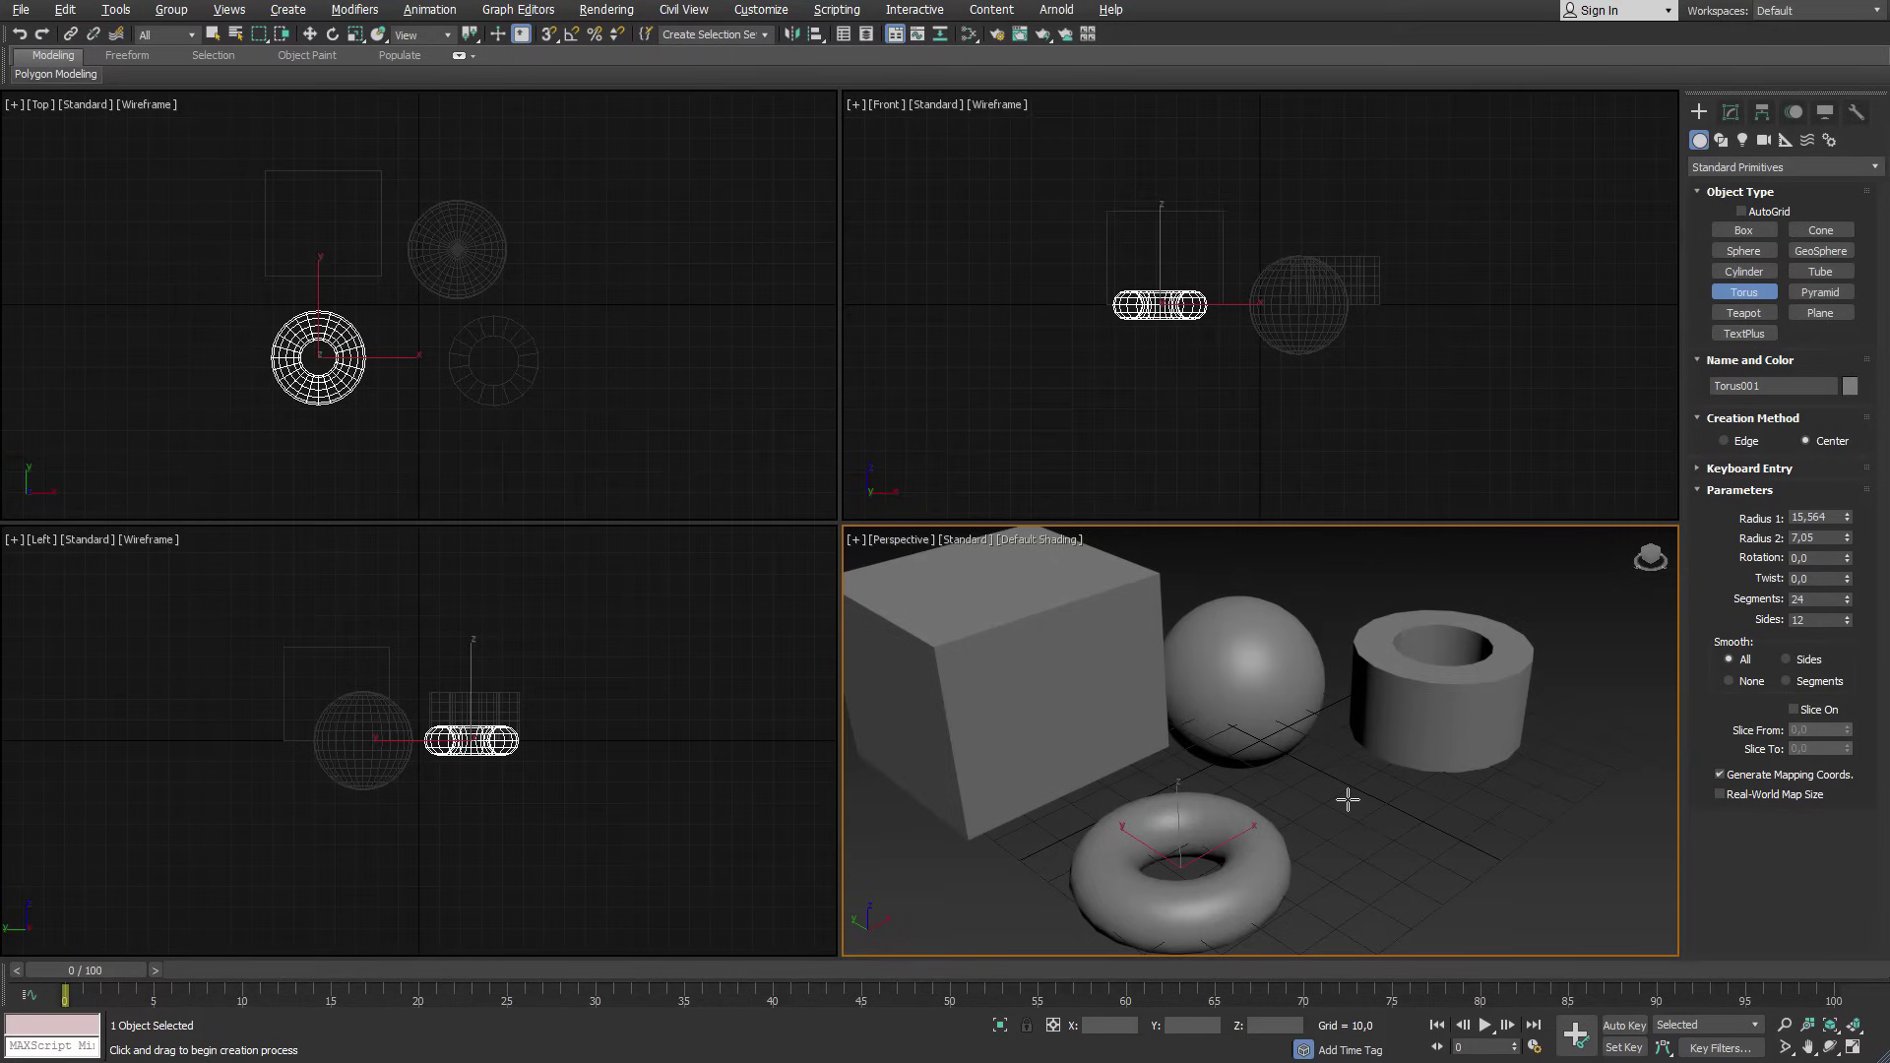
{"action": "key", "text": "F4"}
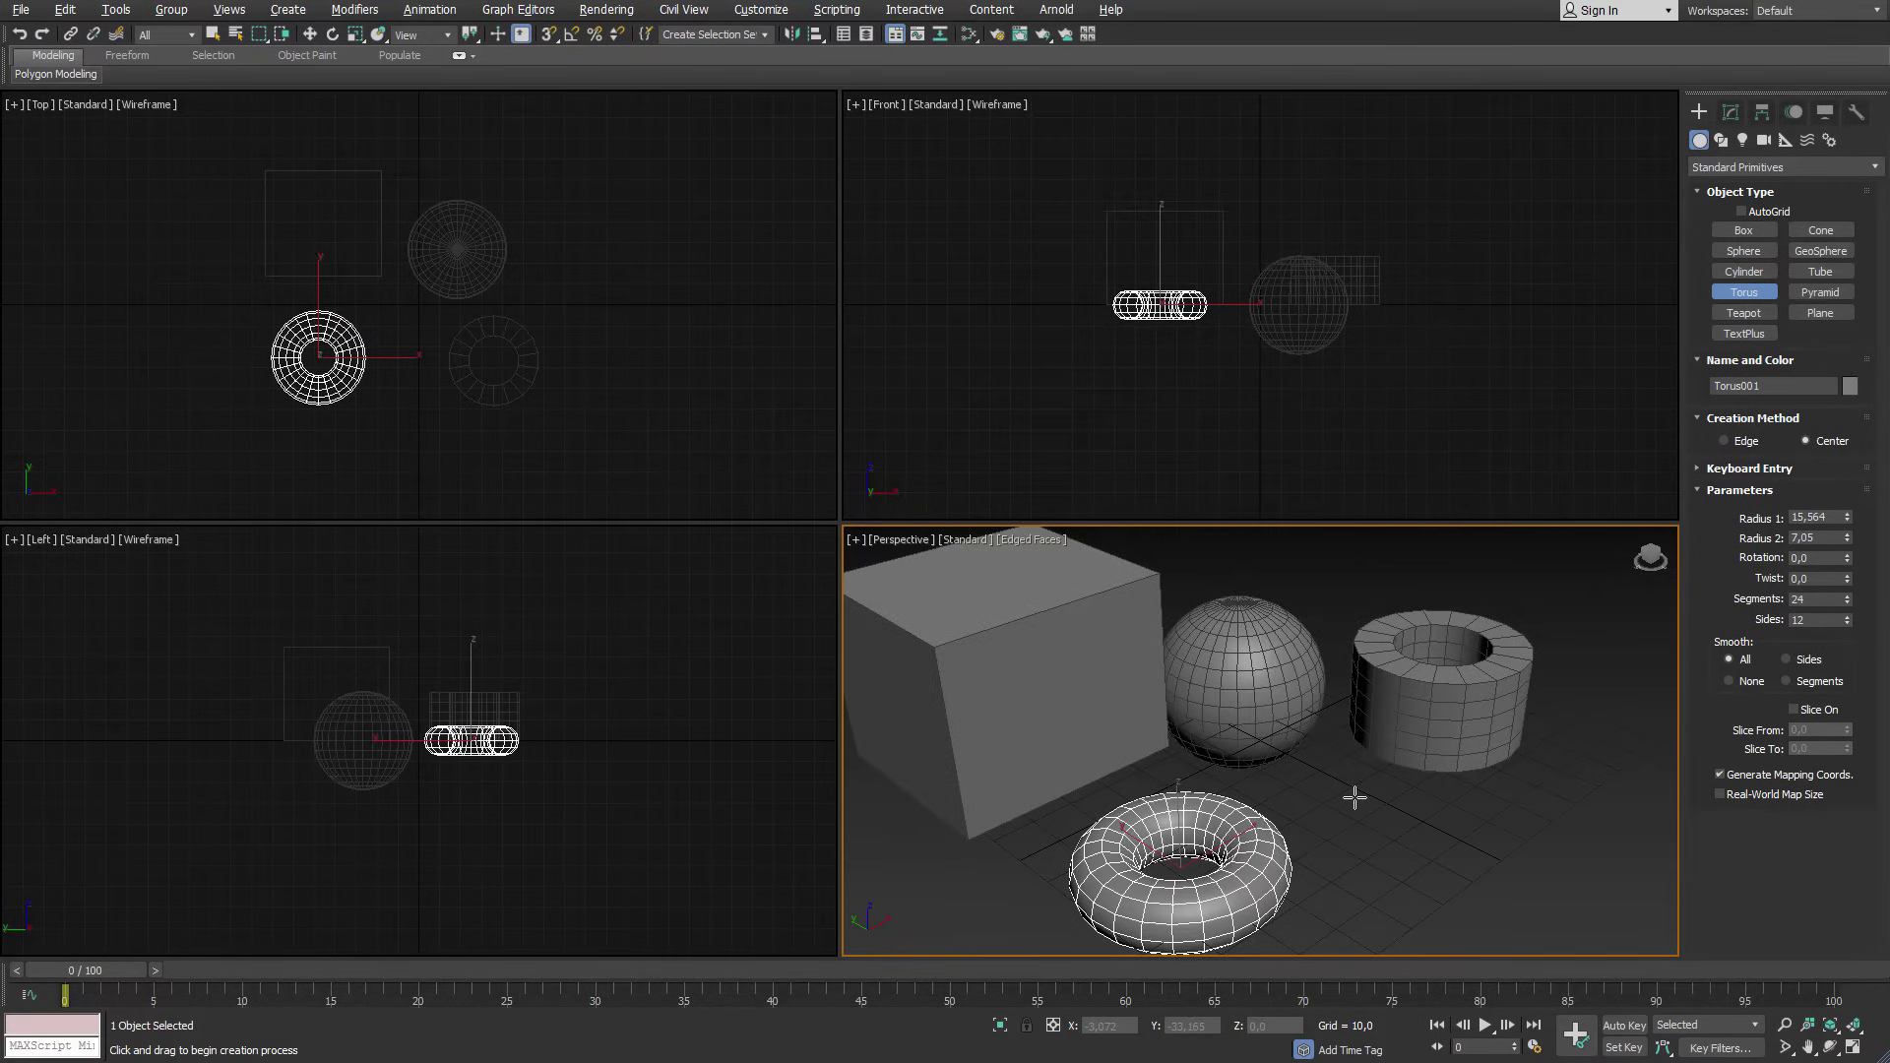
{"action": "left_click", "coordinate": [1355, 798]}
Slide the torus along X, then select all four objects and move them across the grid.
{"action": "left_click", "coordinate": [309, 34]}
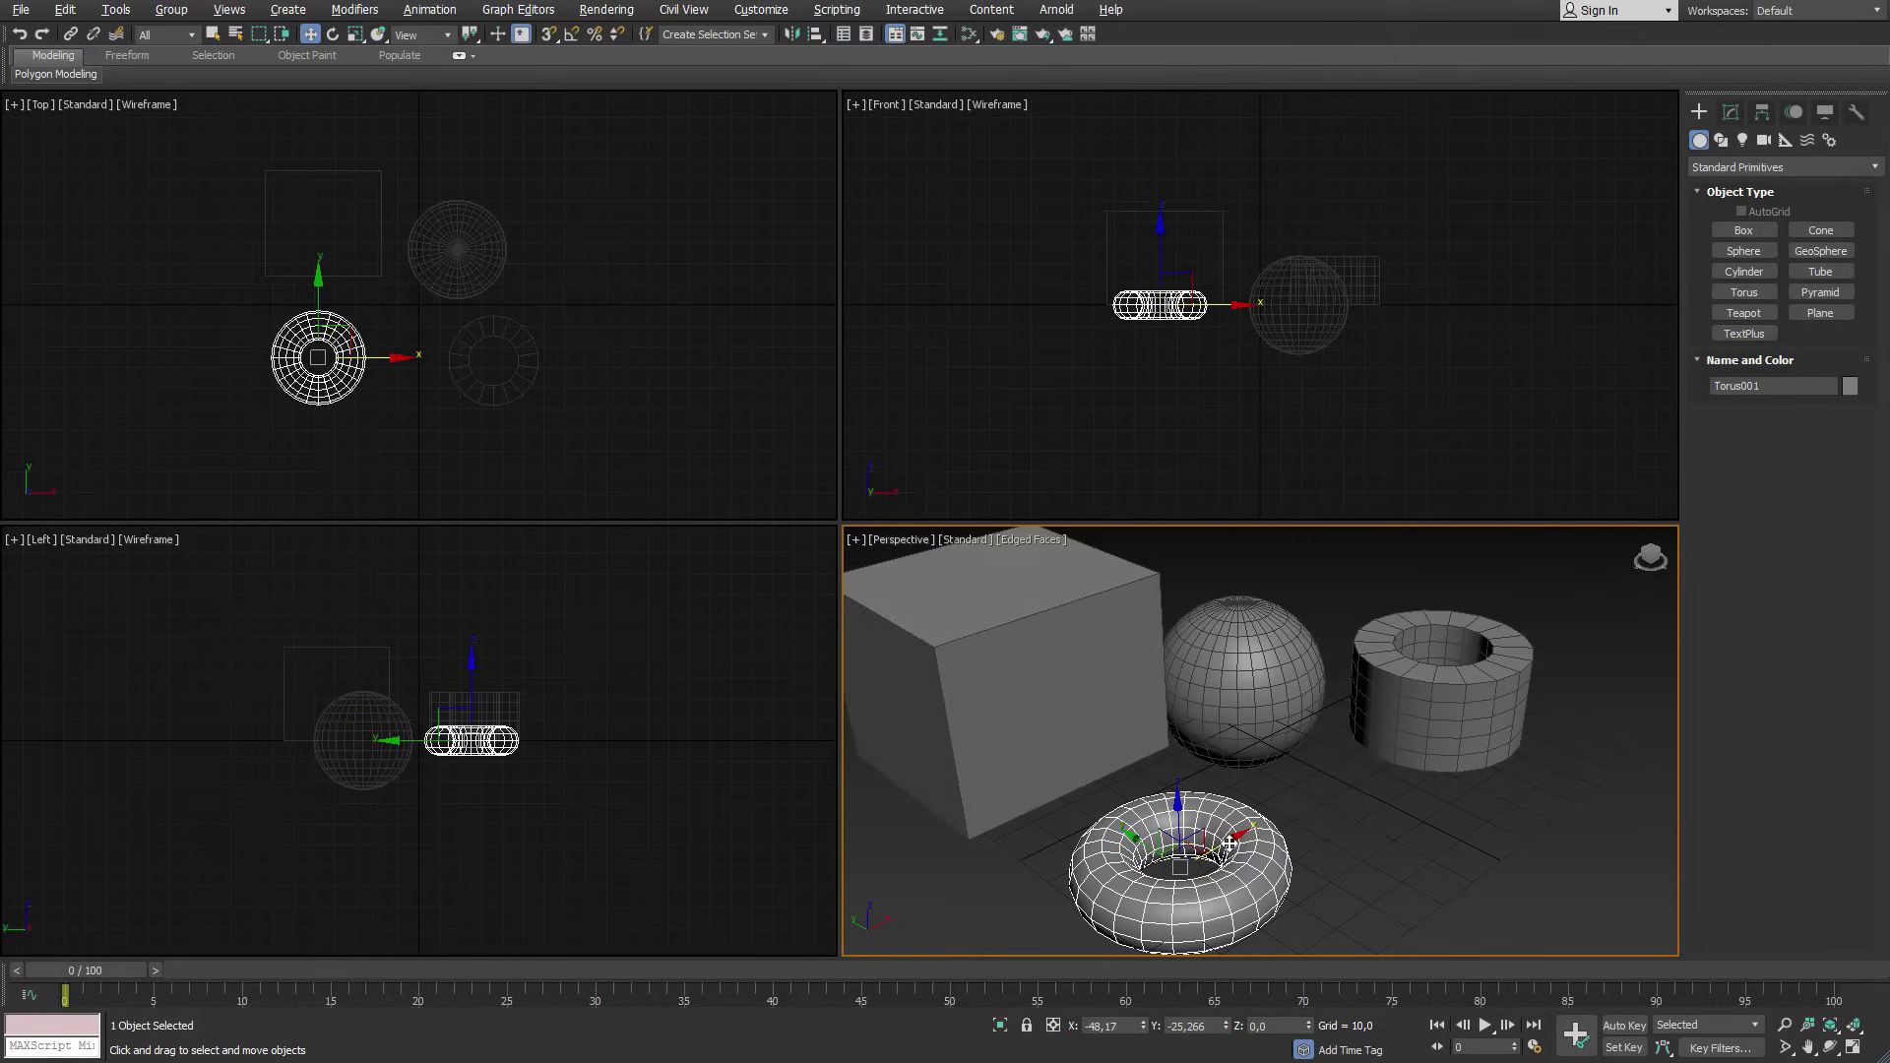
{"action": "mouse_move", "coordinate": [1229, 844]}
{"action": "left_mouse_down"}
{"action": "mouse_move", "coordinate": [1250, 830]}
{"action": "mouse_move", "coordinate": [1194, 796]}
{"action": "left_mouse_up"}
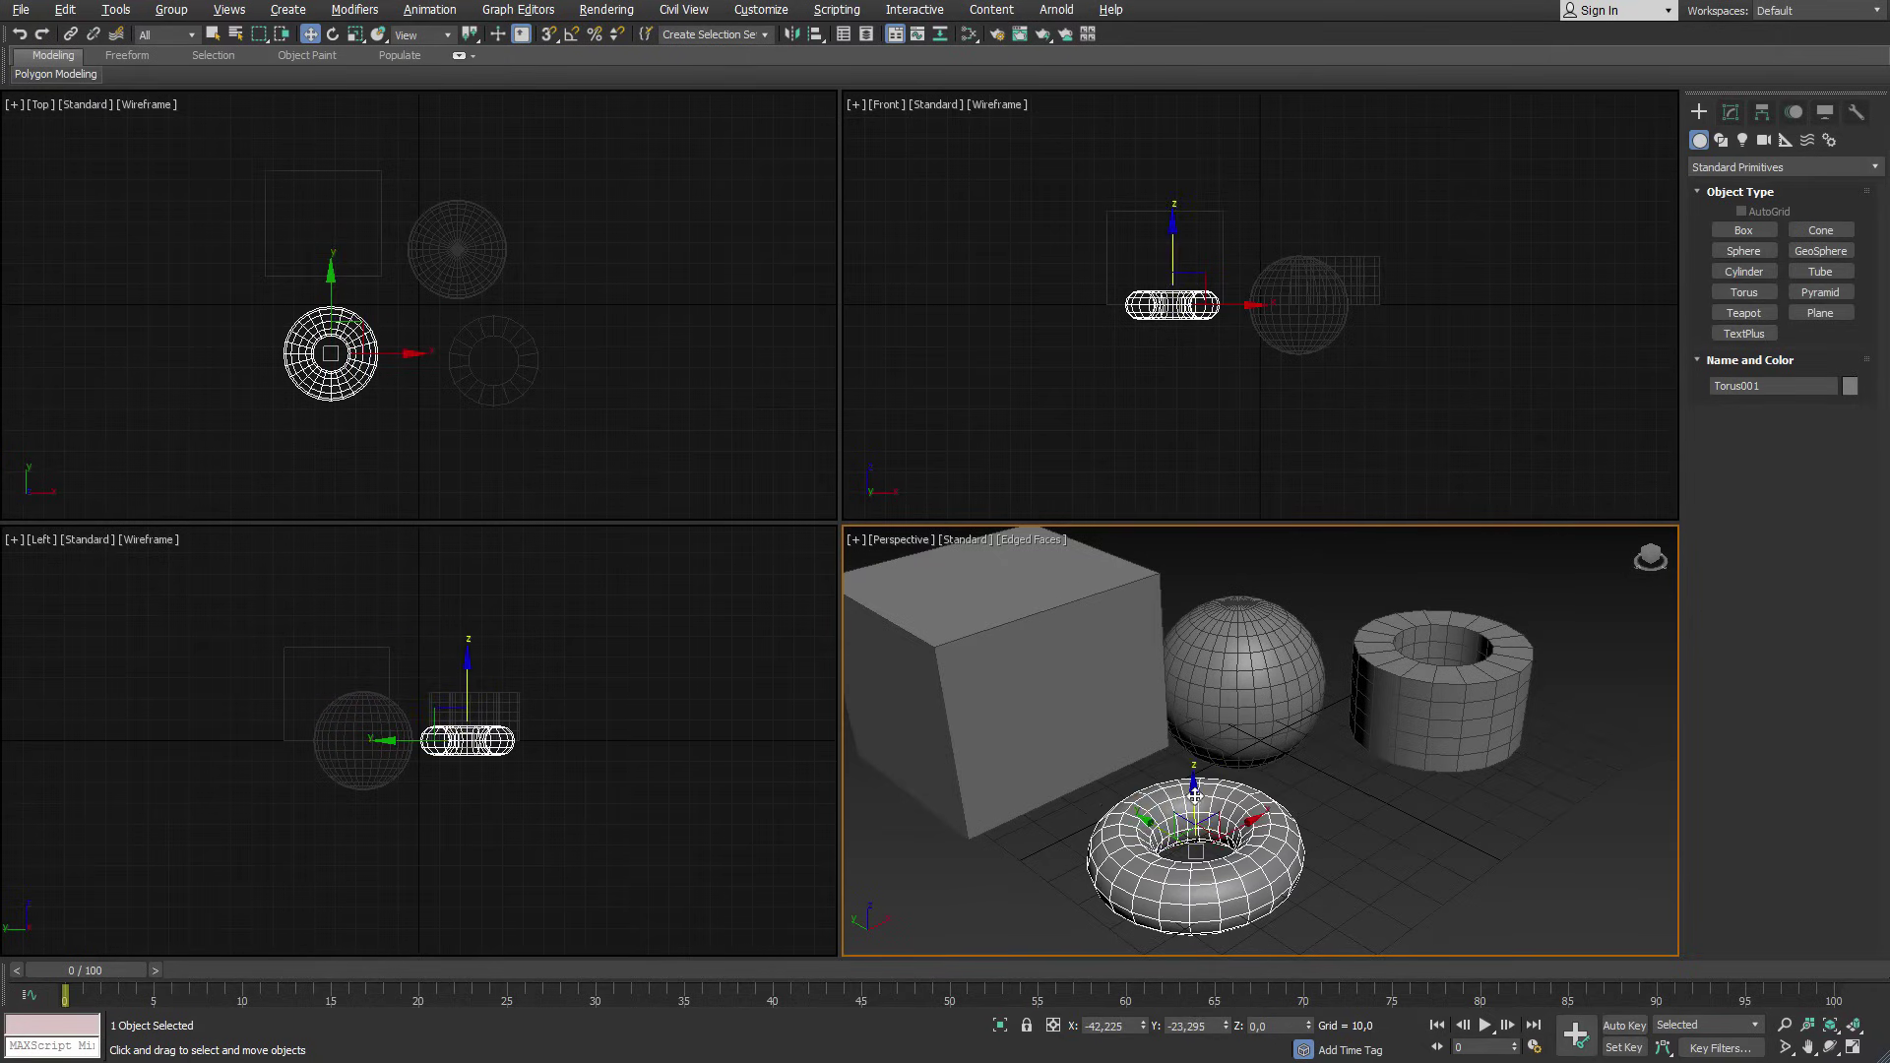
{"action": "left_click_drag", "start_coordinate": [1195, 795], "coordinate": [1196, 729]}
{"action": "left_click_drag", "start_coordinate": [1386, 839], "coordinate": [1105, 693]}
{"action": "left_click_drag", "start_coordinate": [1281, 716], "coordinate": [1292, 674]}
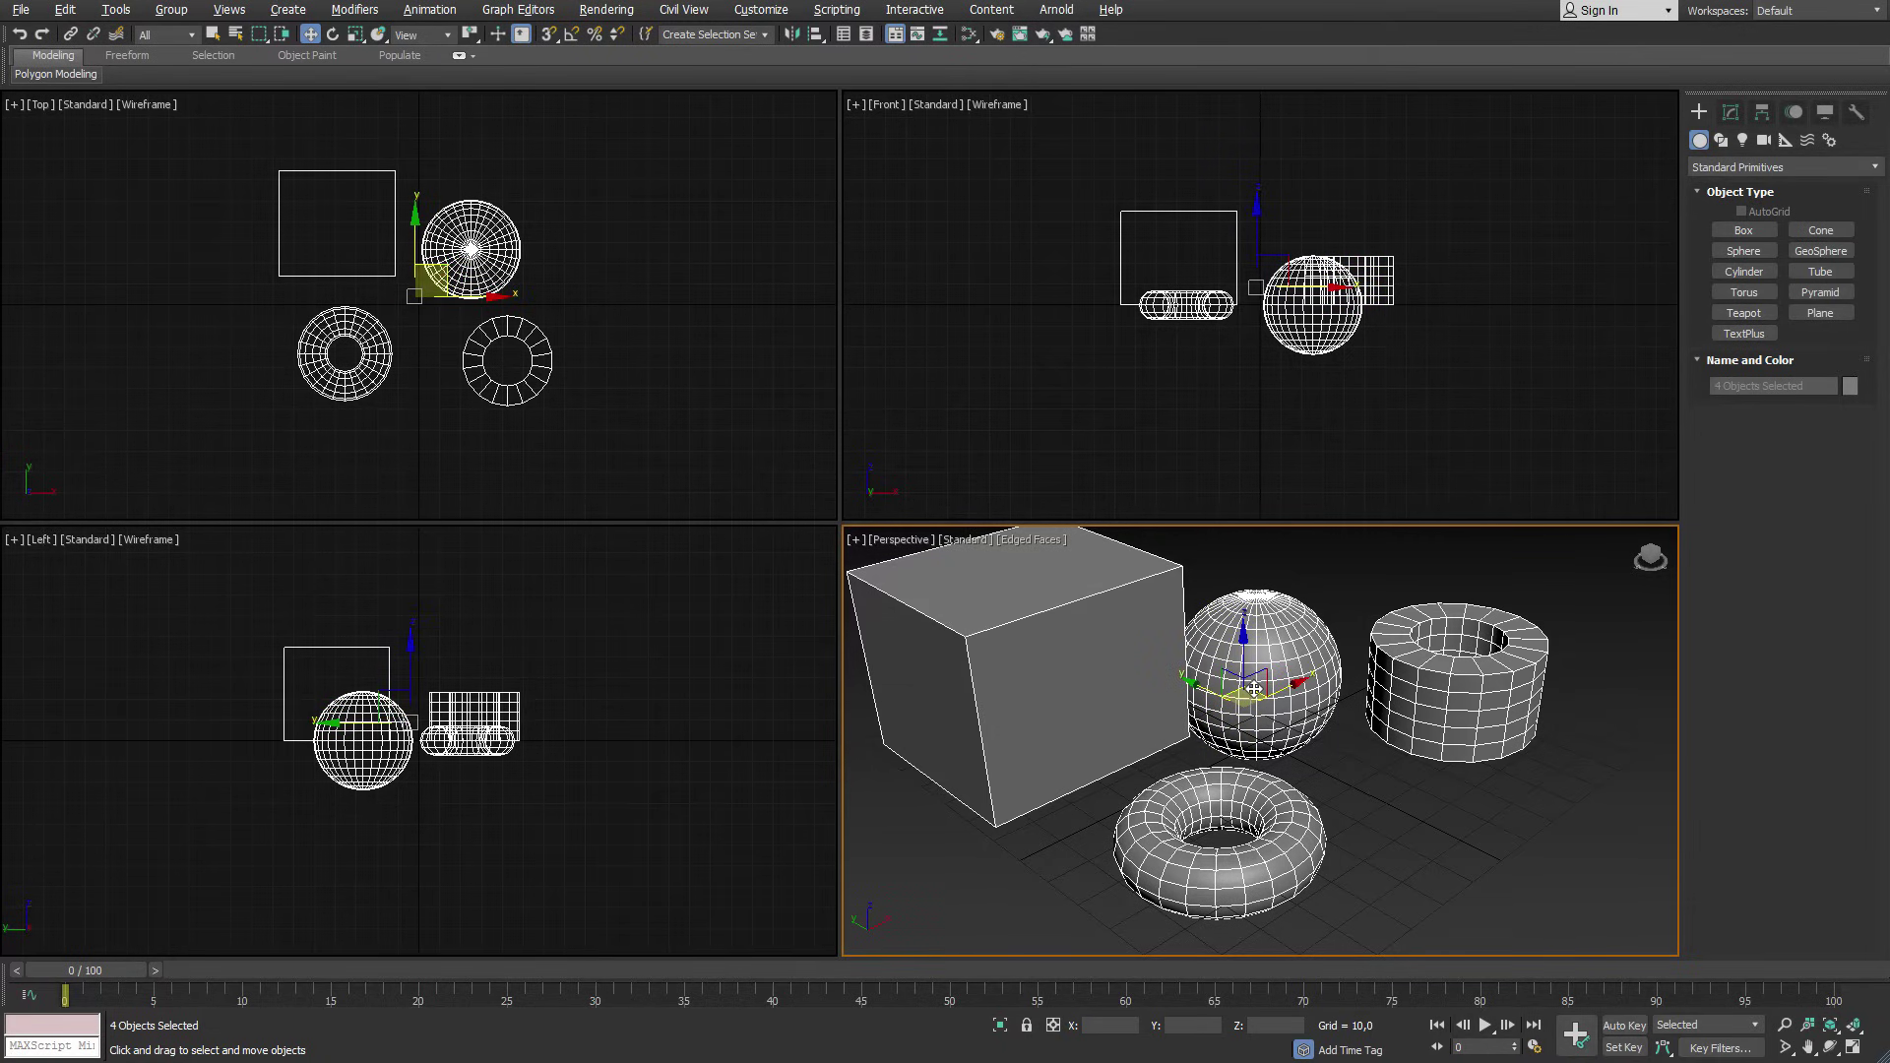
{"action": "mouse_move", "coordinate": [1253, 690]}
{"action": "left_mouse_down"}
{"action": "mouse_move", "coordinate": [1220, 627]}
{"action": "mouse_move", "coordinate": [1321, 652]}
{"action": "mouse_move", "coordinate": [1280, 628]}
{"action": "left_mouse_up"}
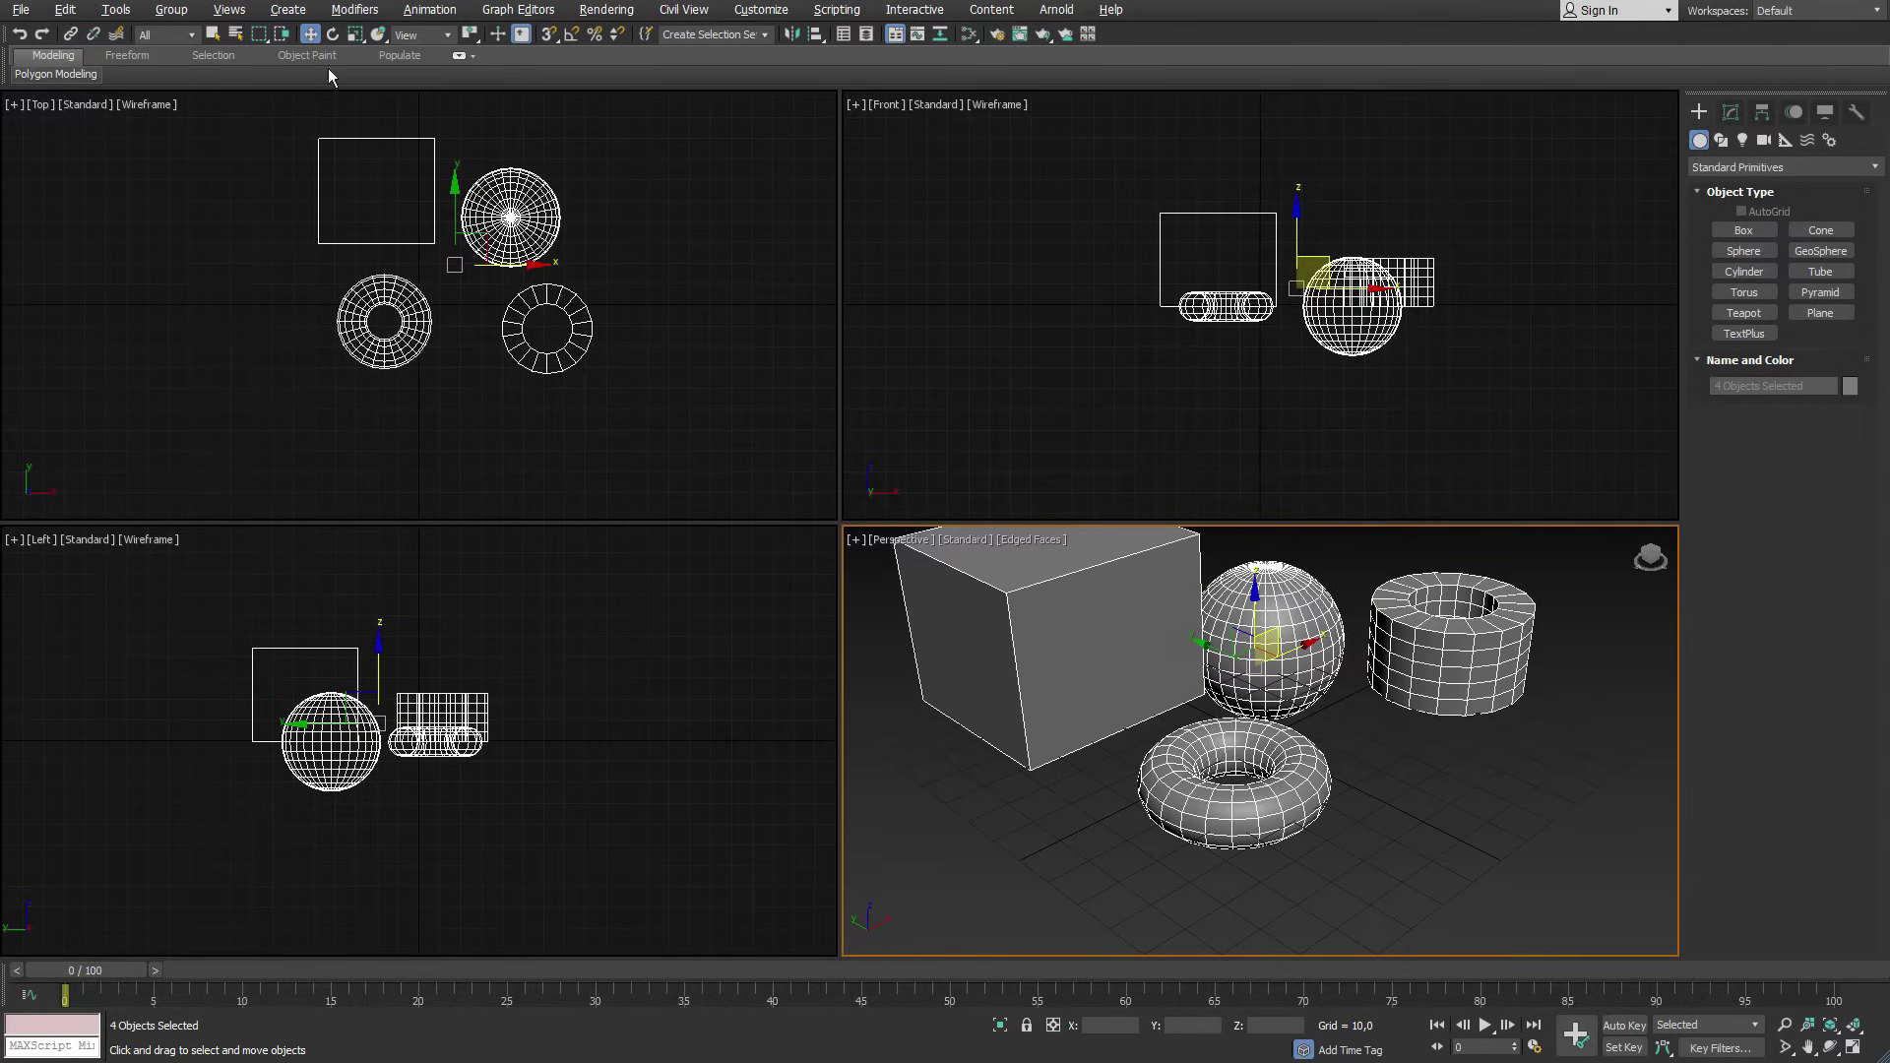
Rotate the four selected objects about Y into a new tilted orientation.
{"action": "left_click", "coordinate": [334, 37]}
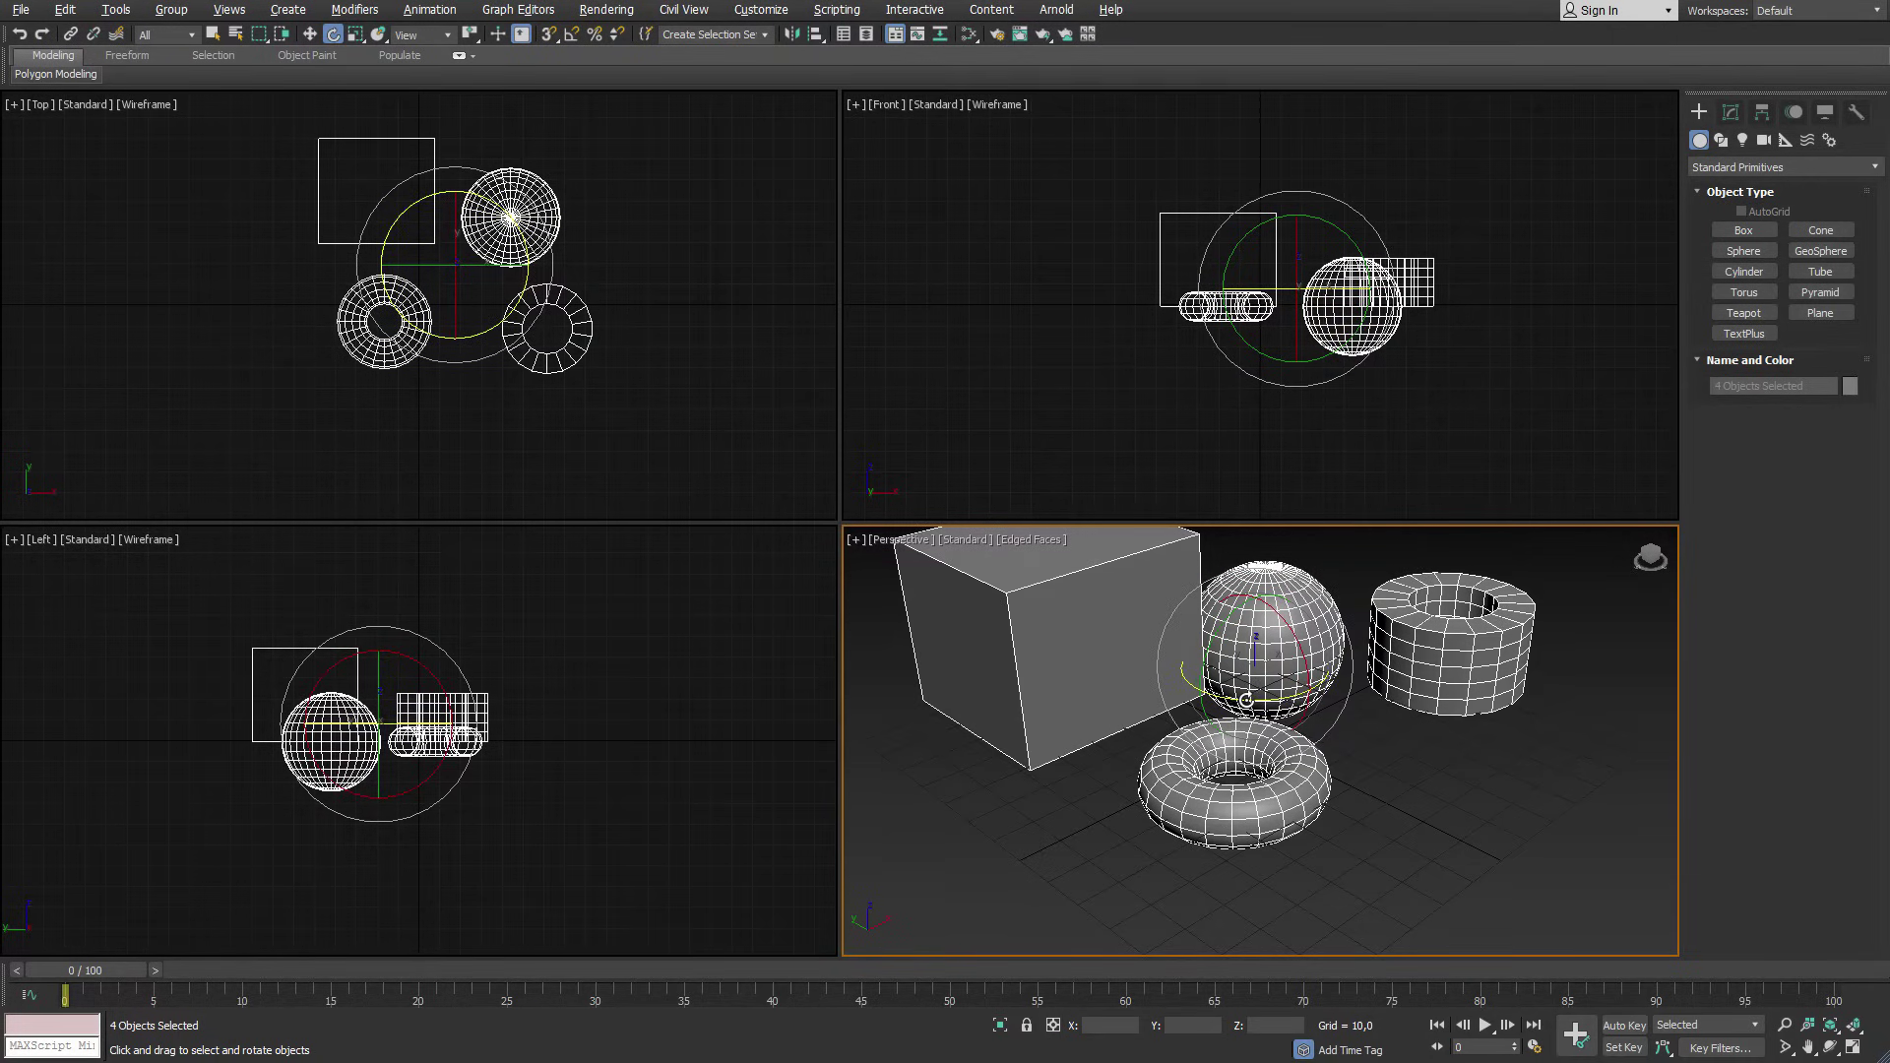
{"action": "left_click_drag", "start_coordinate": [1246, 700], "coordinate": [1222, 633]}
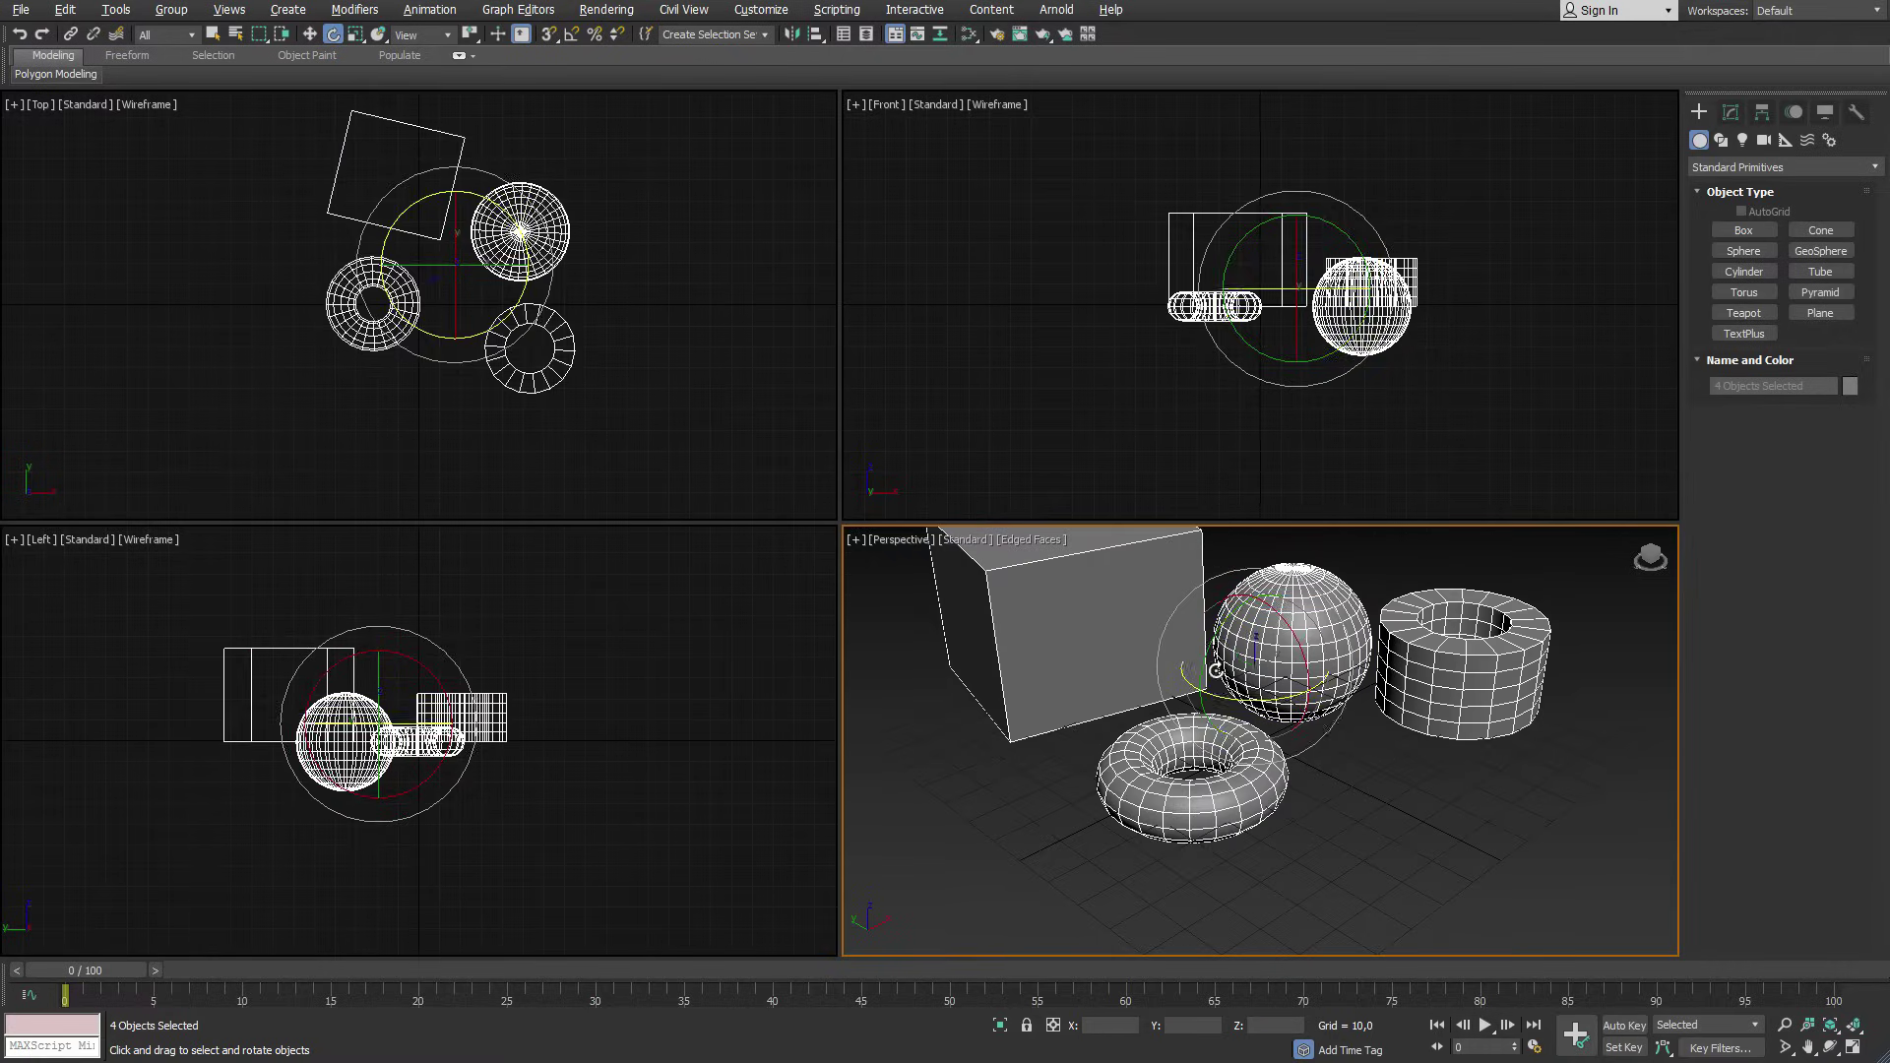
{"action": "left_click_drag", "start_coordinate": [1222, 633], "coordinate": [1194, 663]}
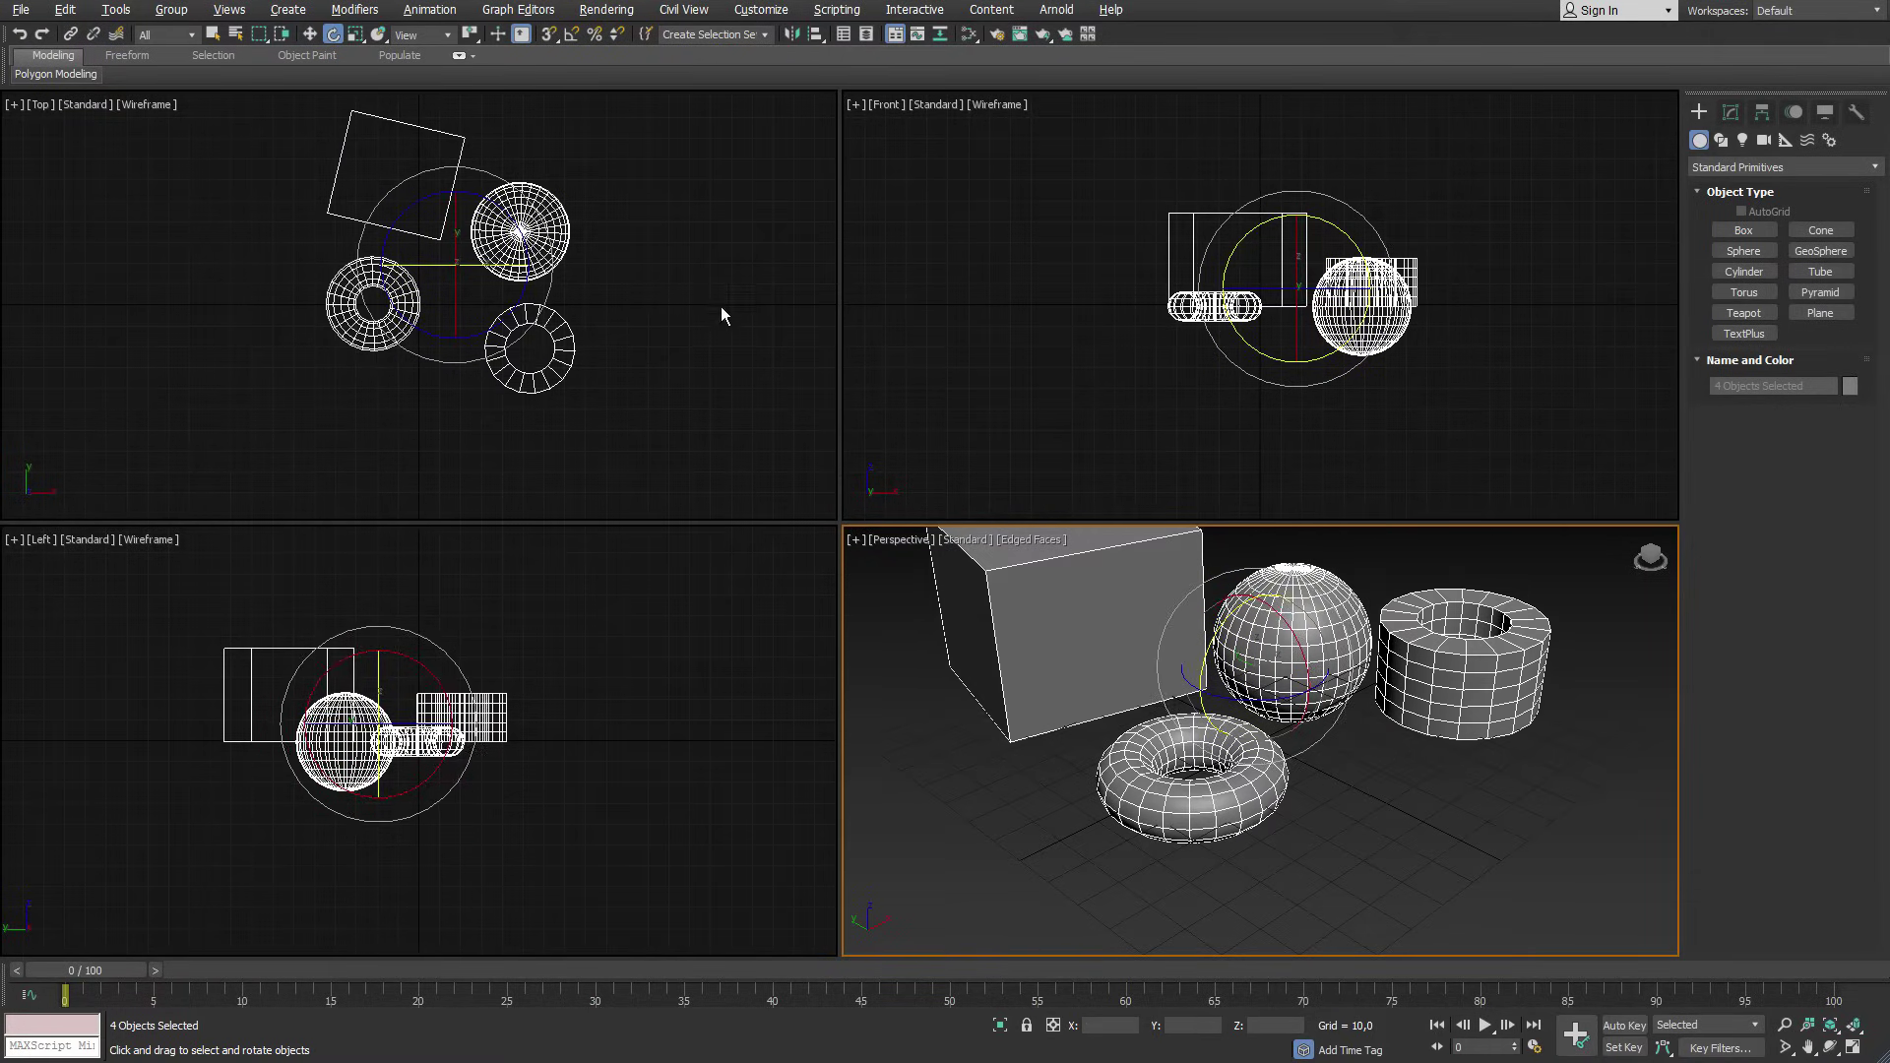
Enable Angle Snap with a 25-degree snap angle and test a snapped rotation, cancelling it.
{"action": "left_click", "coordinate": [571, 36]}
{"action": "right_click", "coordinate": [569, 36]}
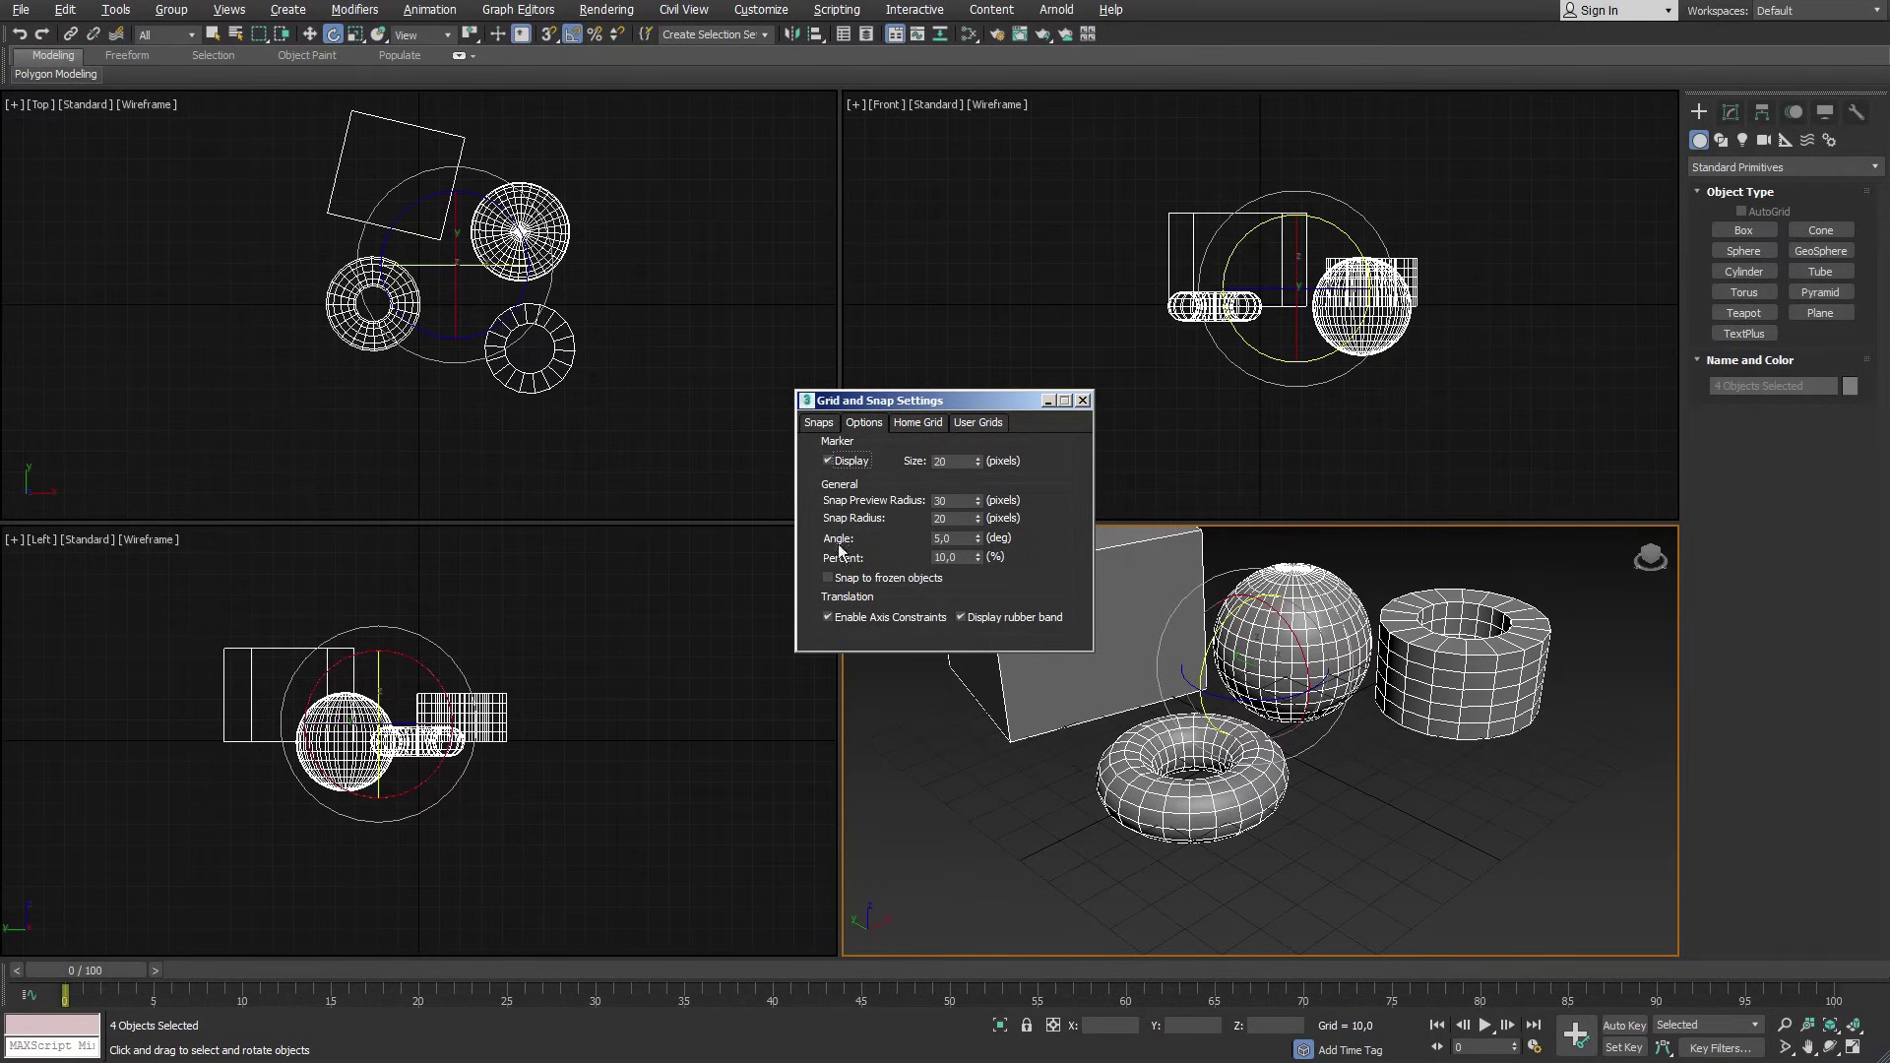
{"action": "left_click", "coordinate": [931, 538]}
{"action": "type", "text": "25"}
{"action": "left_click", "coordinate": [1082, 400]}
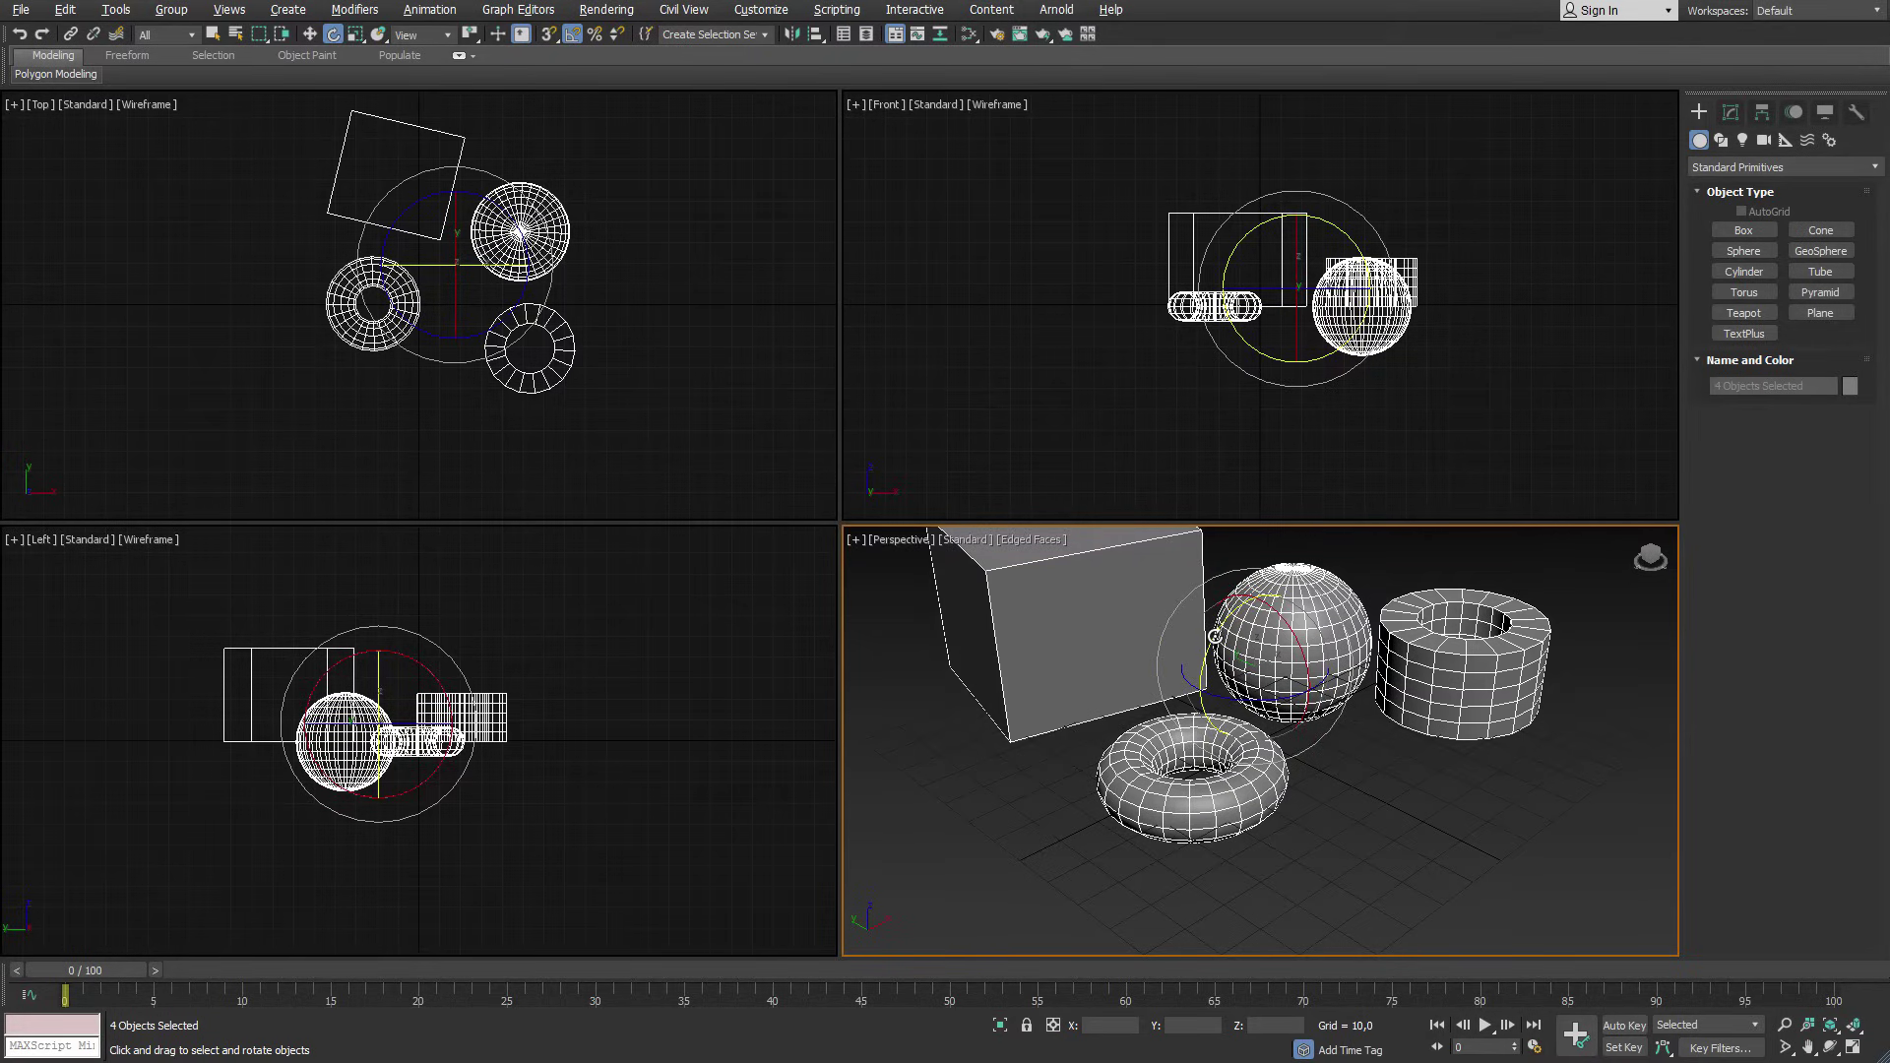
{"action": "left_click_drag", "start_coordinate": [1217, 638], "coordinate": [1207, 635]}
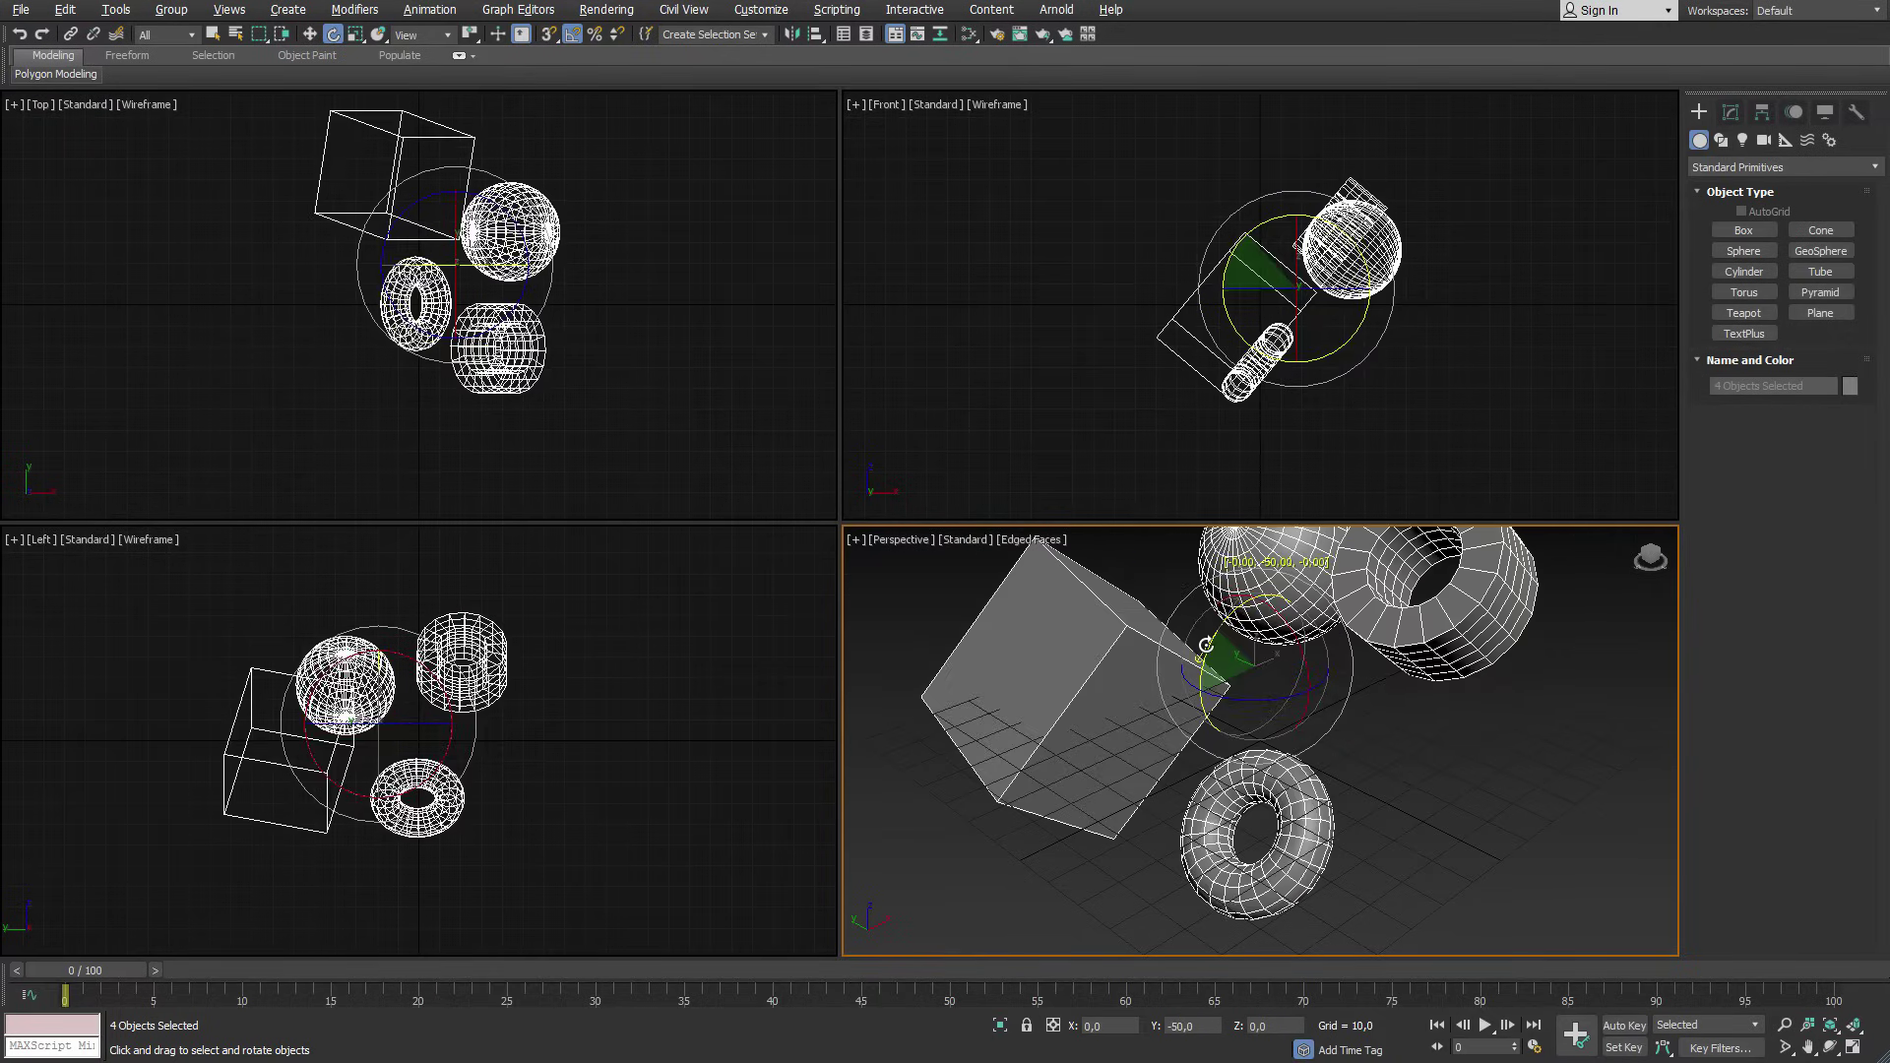
{"action": "right_click", "coordinate": [1207, 635]}
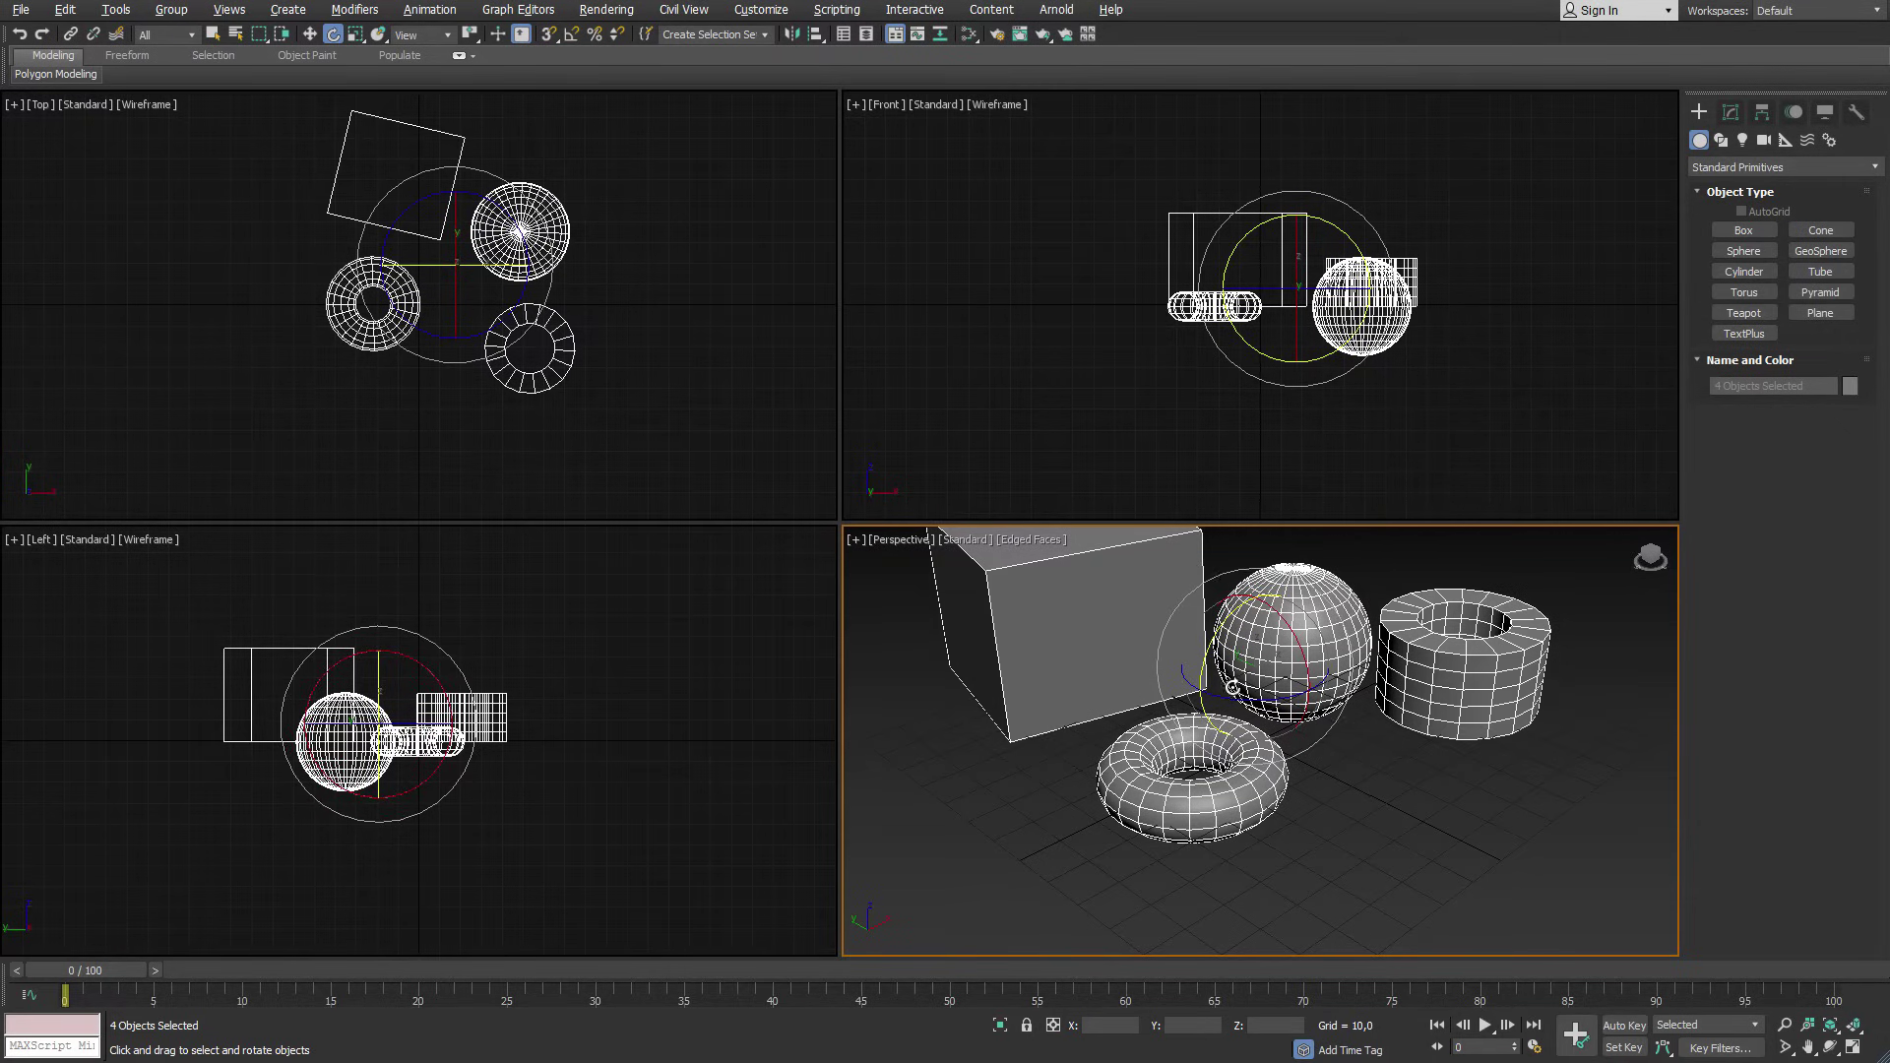
Rotate the objects slightly about Z, then test non-uniform and uniform scaling without changing their size.
{"action": "mouse_move", "coordinate": [1233, 688]}
{"action": "left_mouse_down"}
{"action": "mouse_move", "coordinate": [1276, 695]}
{"action": "mouse_move", "coordinate": [1219, 688]}
{"action": "left_mouse_up"}
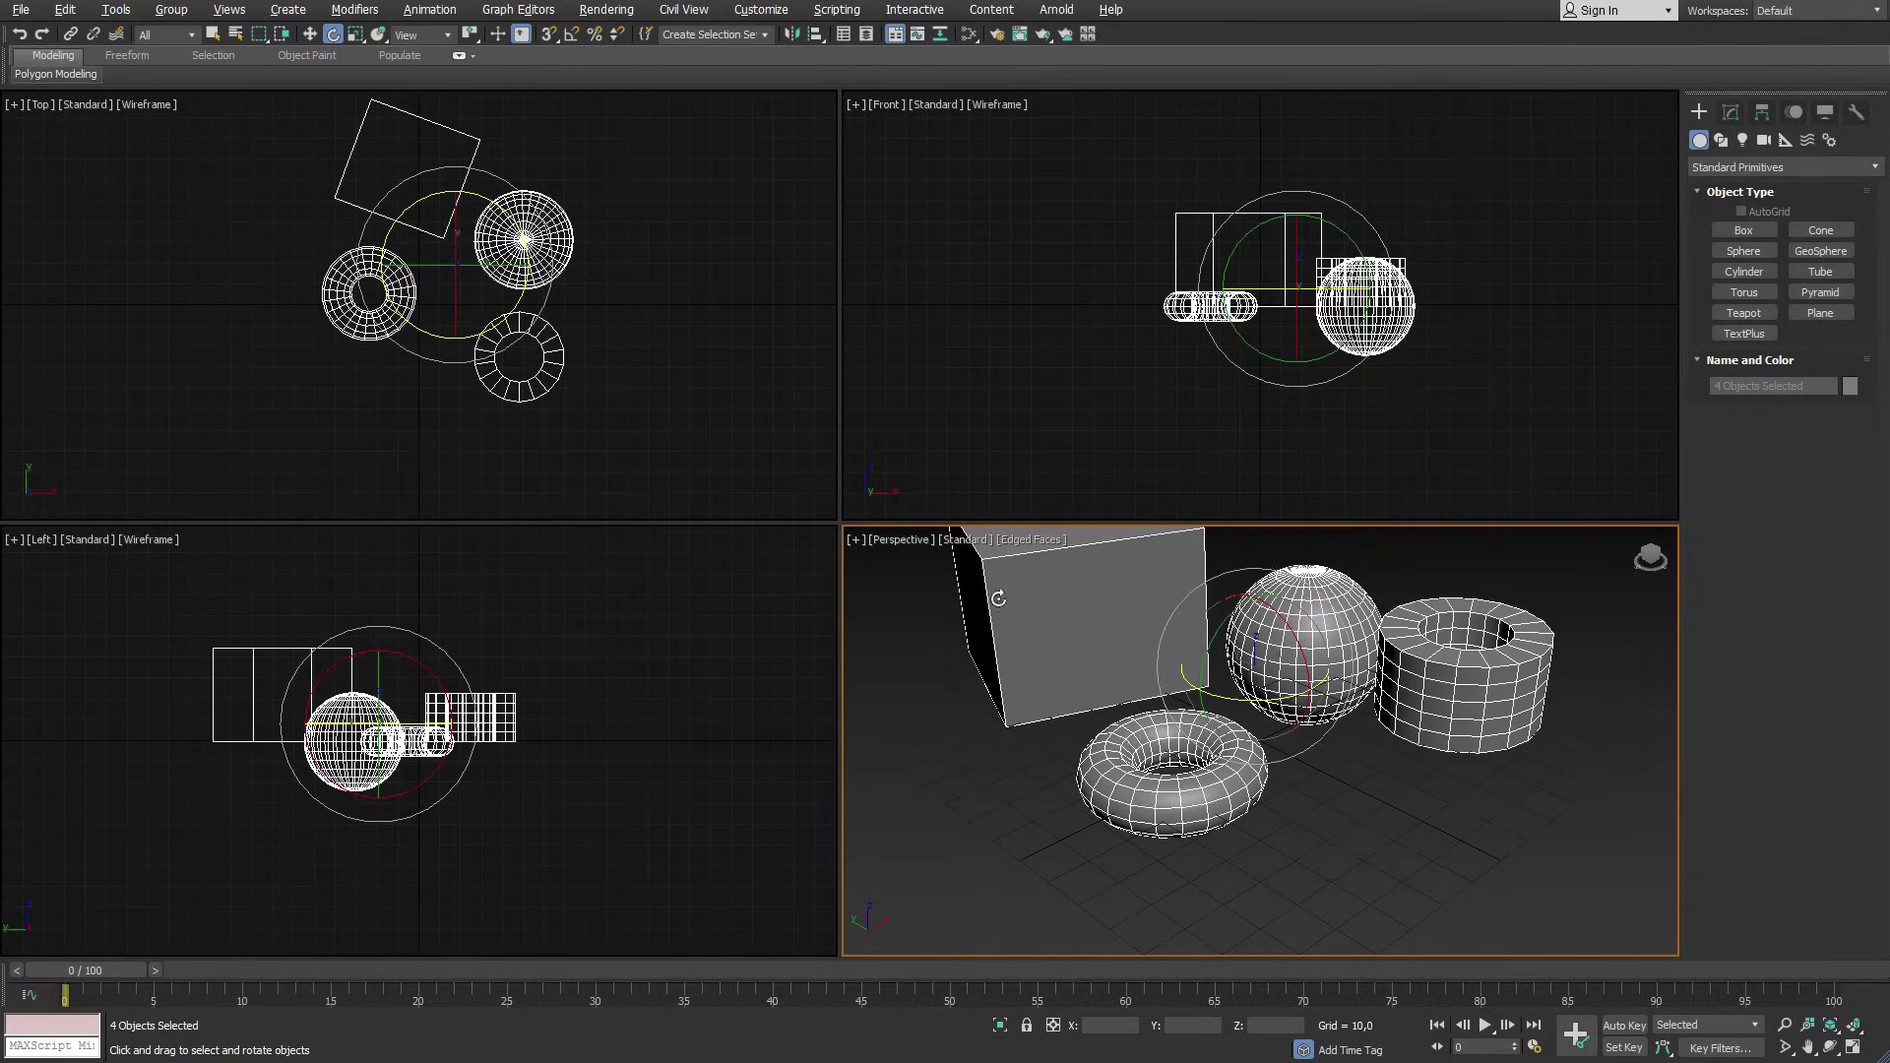
{"action": "left_click", "coordinate": [355, 34]}
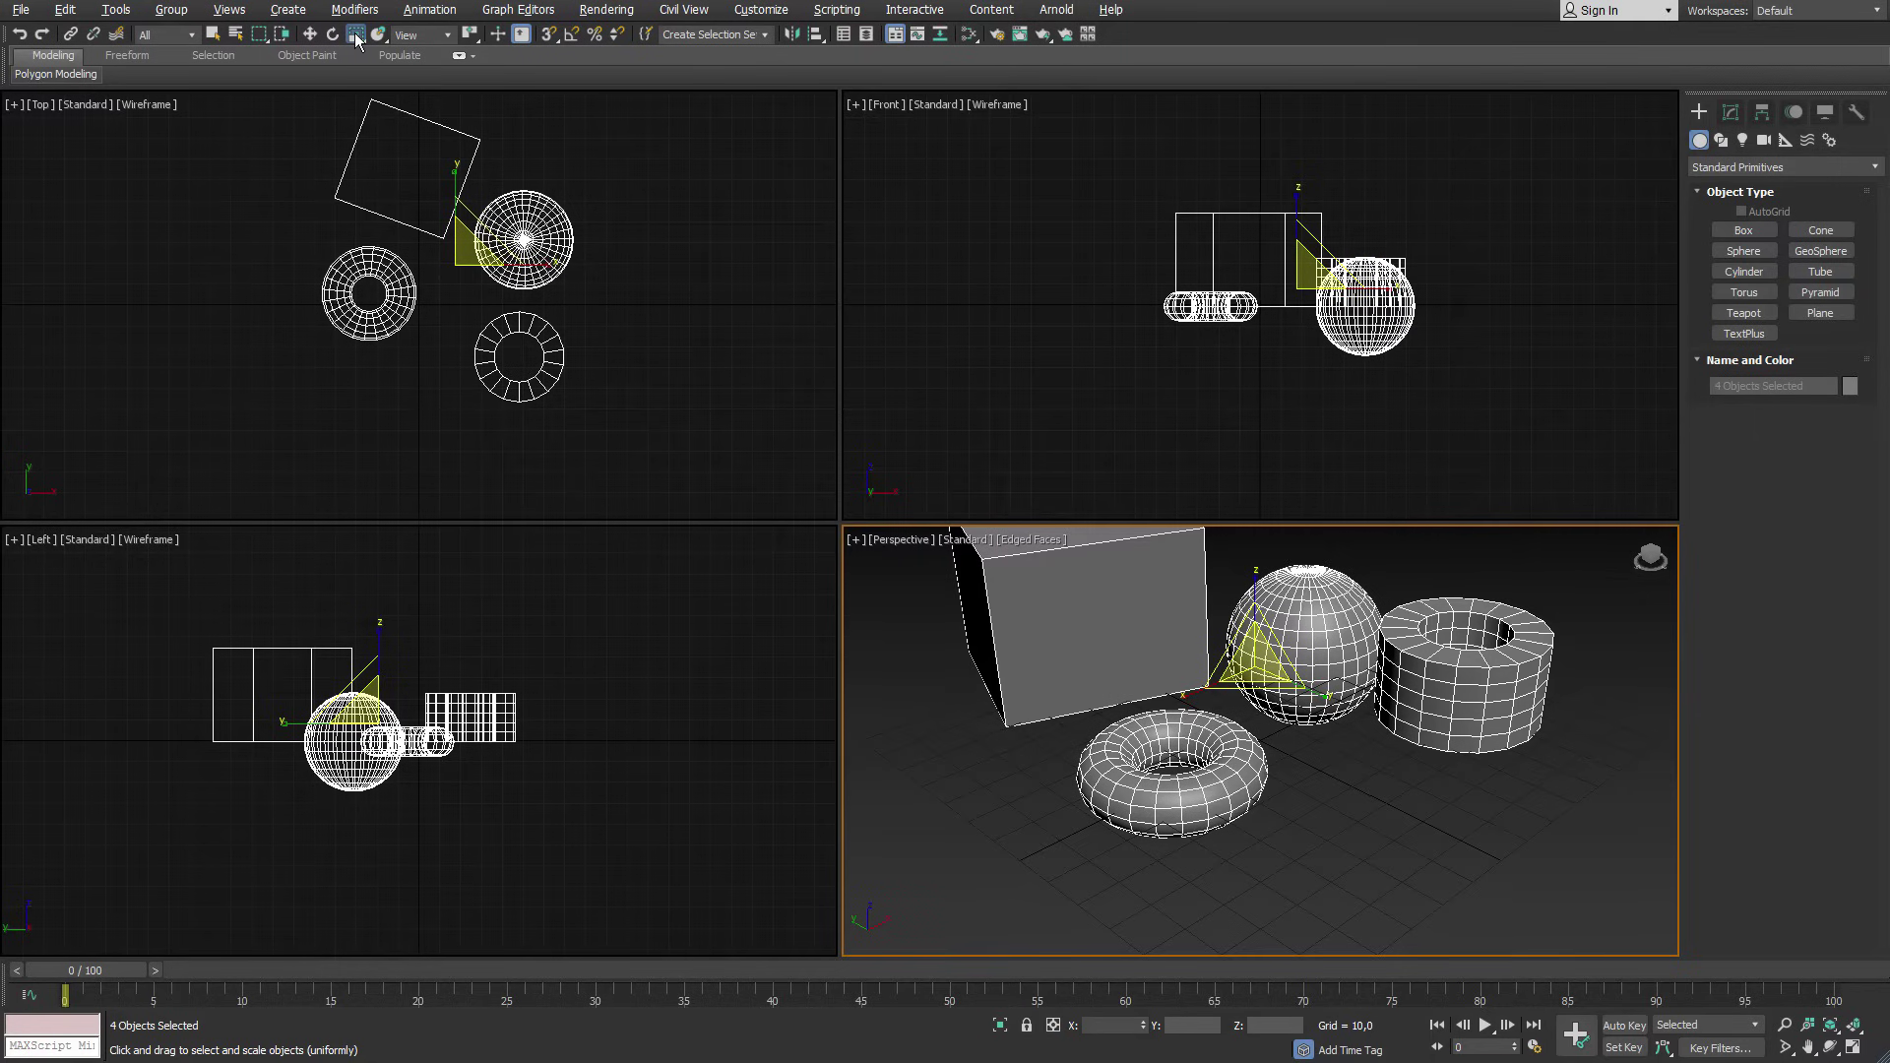
{"action": "key", "text": "r"}
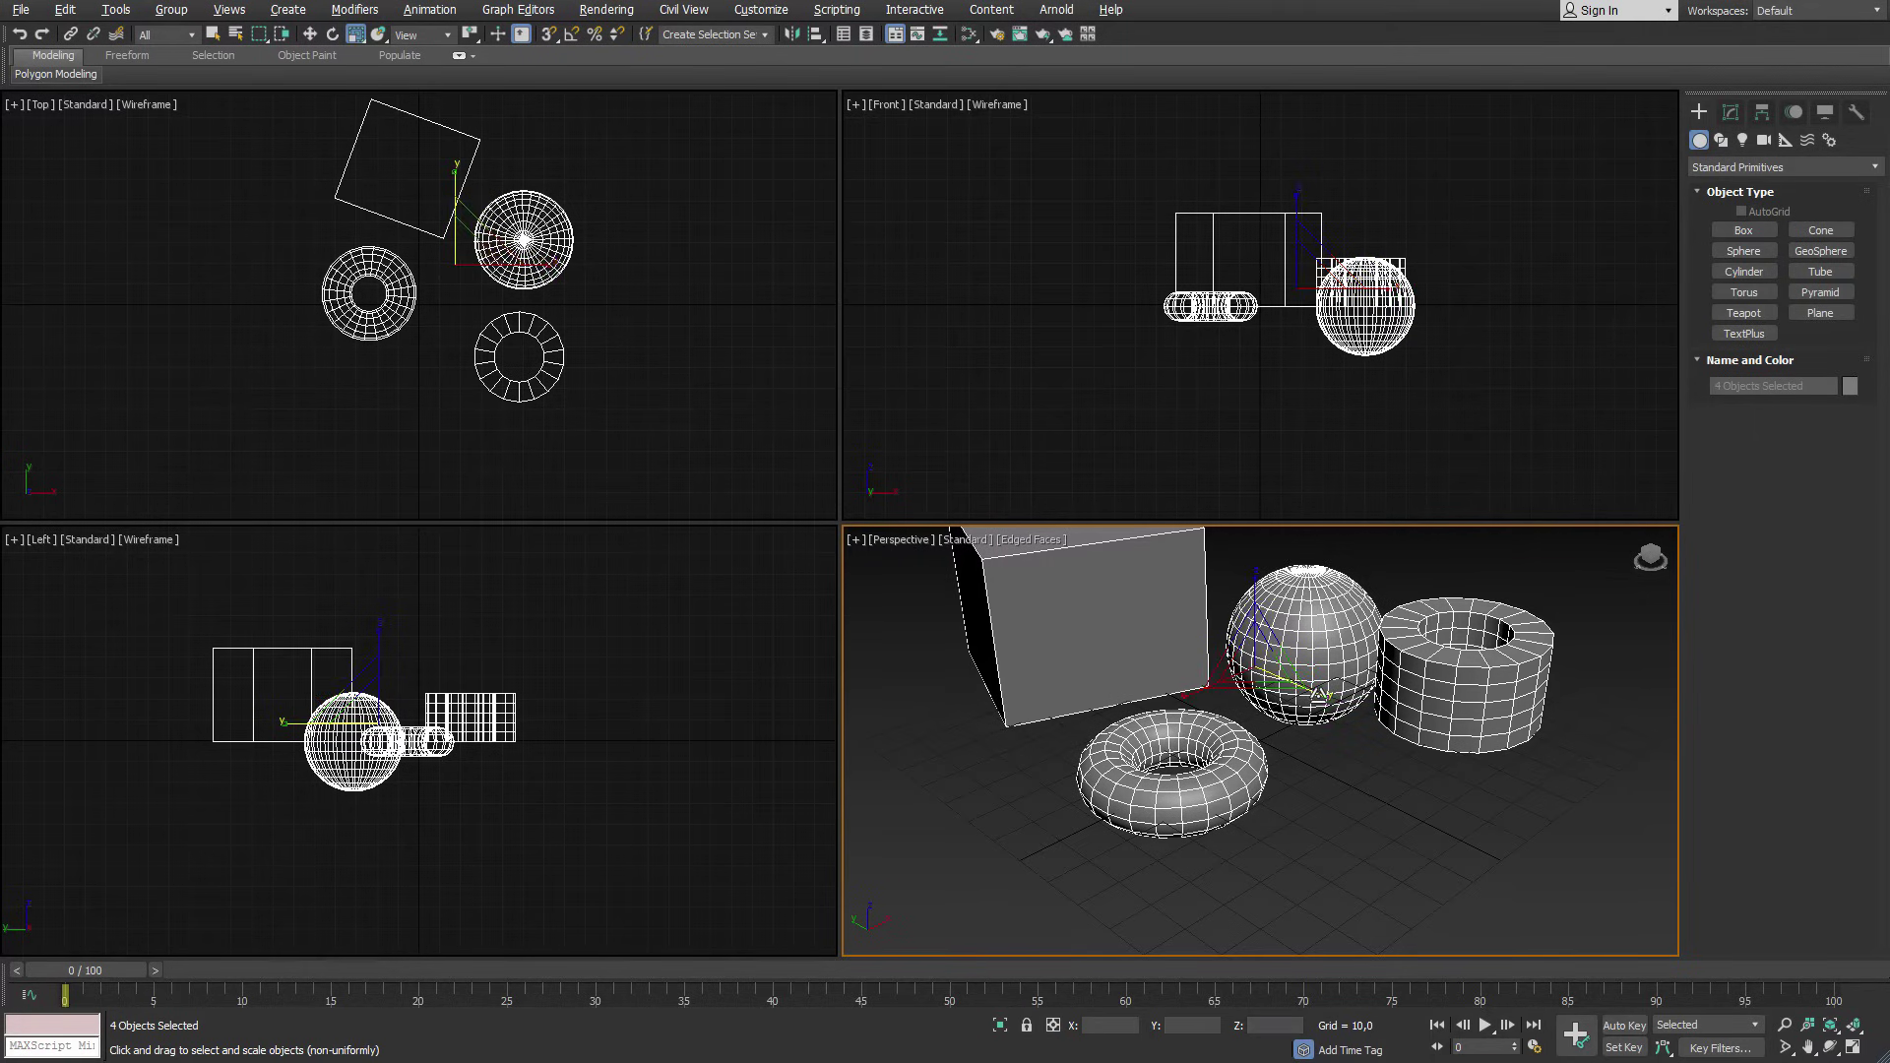
{"action": "left_click_drag", "start_coordinate": [1319, 694], "coordinate": [1320, 650]}
{"action": "key", "text": "r"}
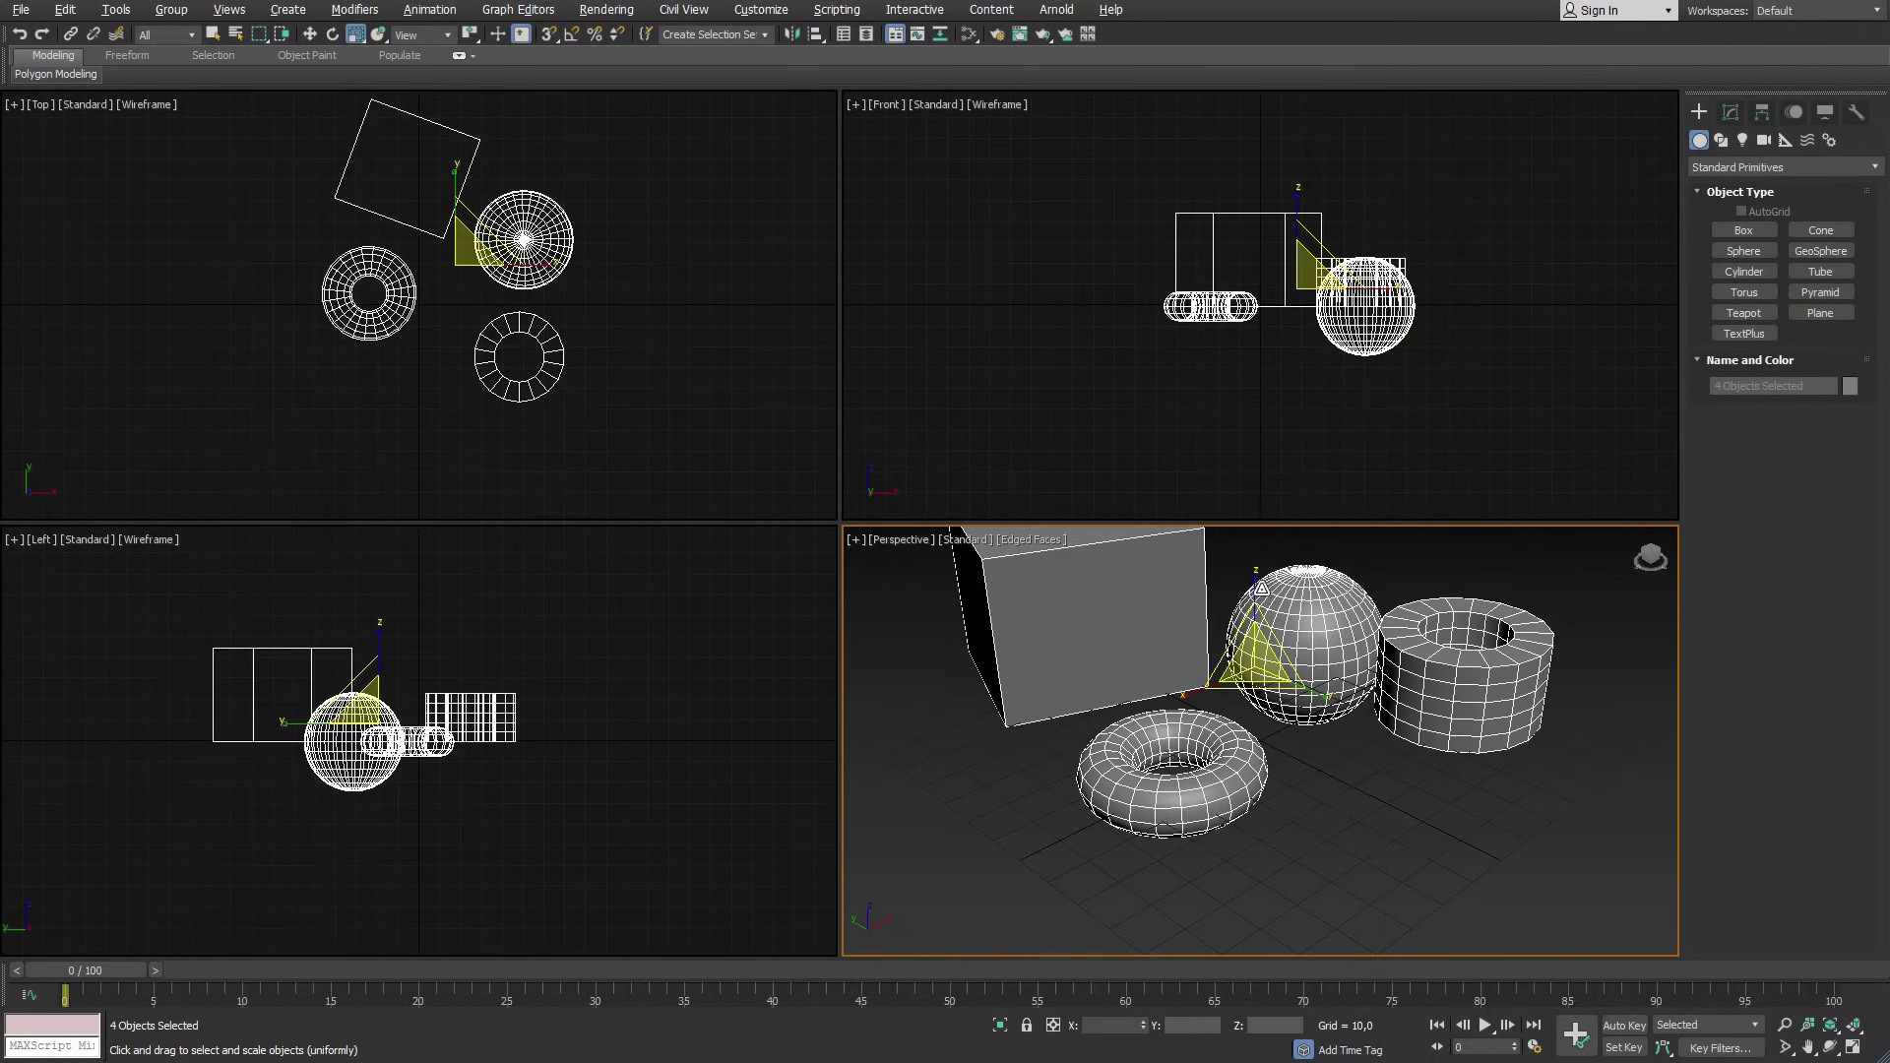
{"action": "left_click_drag", "start_coordinate": [1262, 587], "coordinate": [1290, 597]}
Orbit the Perspective, Front, Top and Left views, then restore Front, Top and Left.
{"action": "mouse_move", "coordinate": [1305, 736]}
{"action": "middle_mouse_down", "text": "alt"}
{"action": "mouse_move", "coordinate": [1390, 748]}
{"action": "mouse_move", "coordinate": [1297, 655]}
{"action": "mouse_move", "coordinate": [1285, 760]}
{"action": "mouse_move", "coordinate": [1321, 751]}
{"action": "middle_mouse_up", "text": "alt"}
{"action": "mouse_move", "coordinate": [1125, 321]}
{"action": "middle_mouse_down", "text": "alt"}
{"action": "mouse_move", "coordinate": [1201, 355]}
{"action": "mouse_move", "coordinate": [1203, 335]}
{"action": "middle_mouse_up", "text": "alt"}
{"action": "mouse_move", "coordinate": [683, 217]}
{"action": "middle_mouse_down", "text": "alt"}
{"action": "mouse_move", "coordinate": [583, 173]}
{"action": "mouse_move", "coordinate": [609, 195]}
{"action": "middle_mouse_up", "text": "alt"}
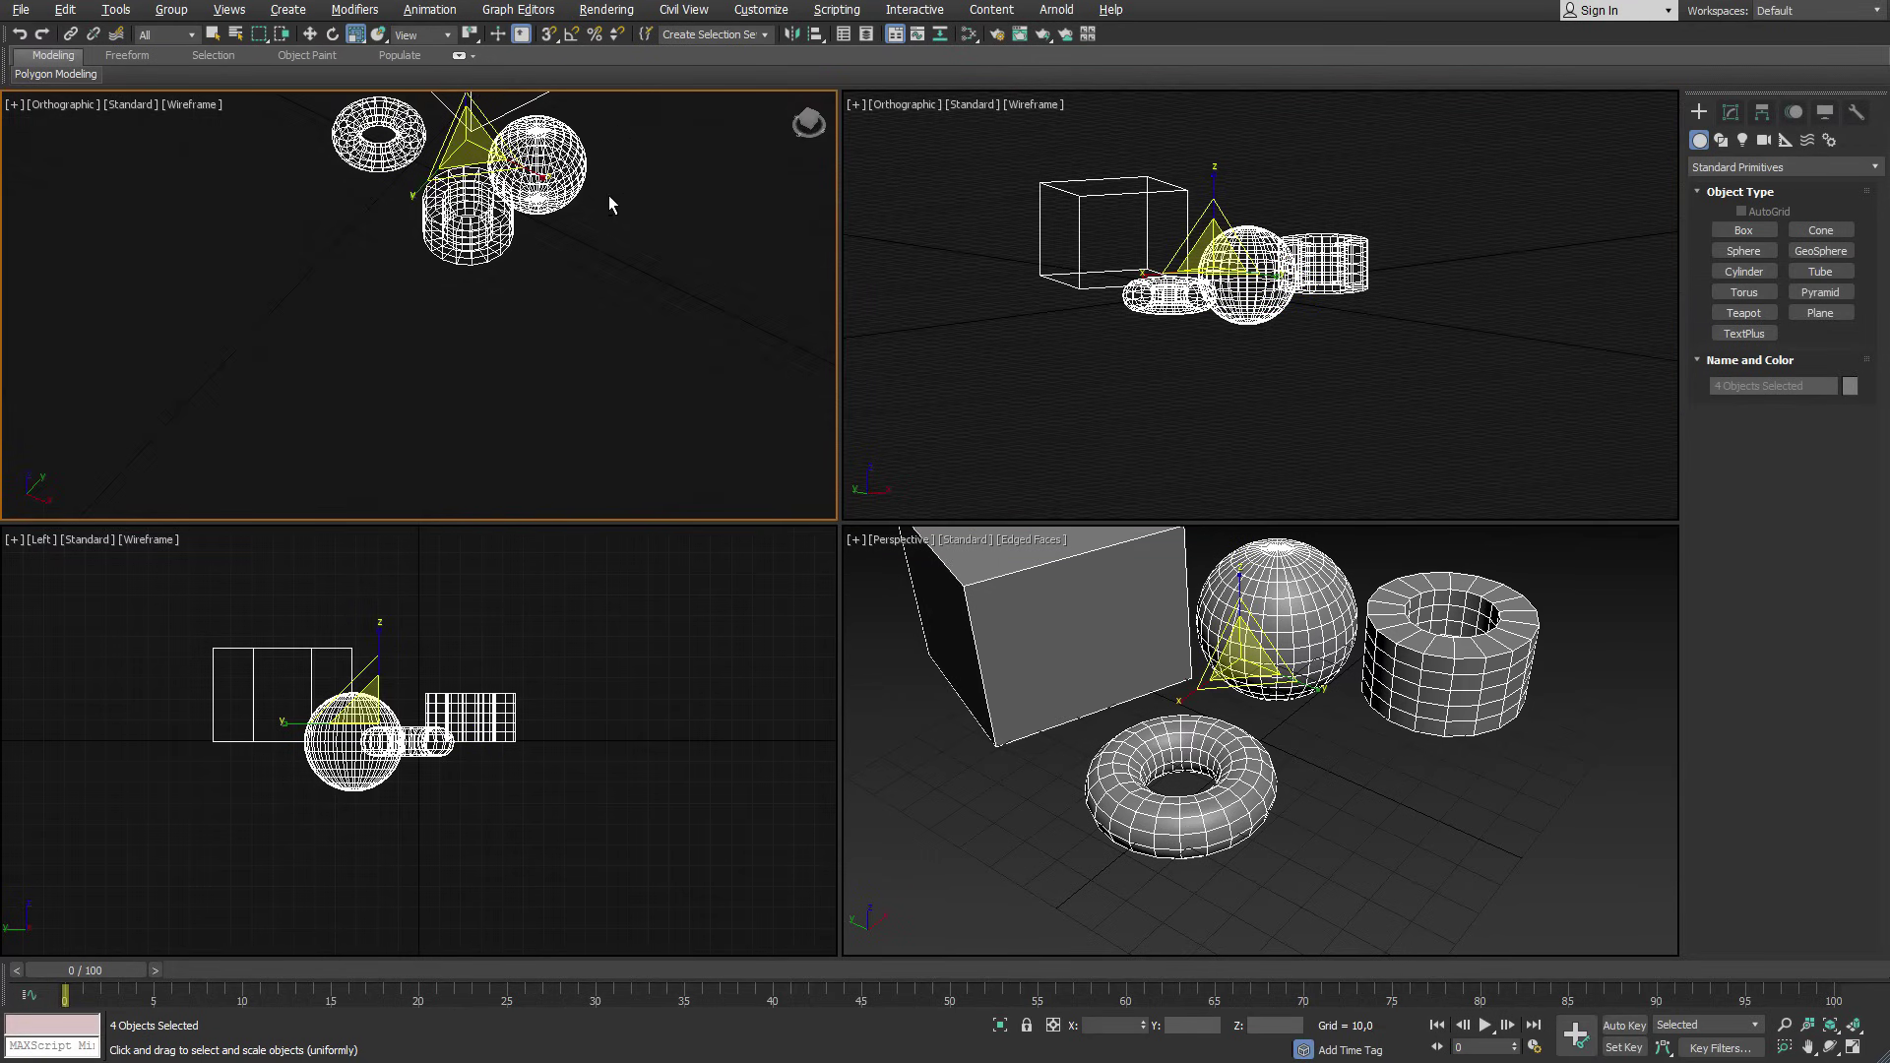
{"action": "mouse_move", "coordinate": [523, 630]}
{"action": "middle_mouse_down", "text": "alt"}
{"action": "mouse_move", "coordinate": [567, 701]}
{"action": "mouse_move", "coordinate": [374, 684]}
{"action": "middle_mouse_up", "text": "alt"}
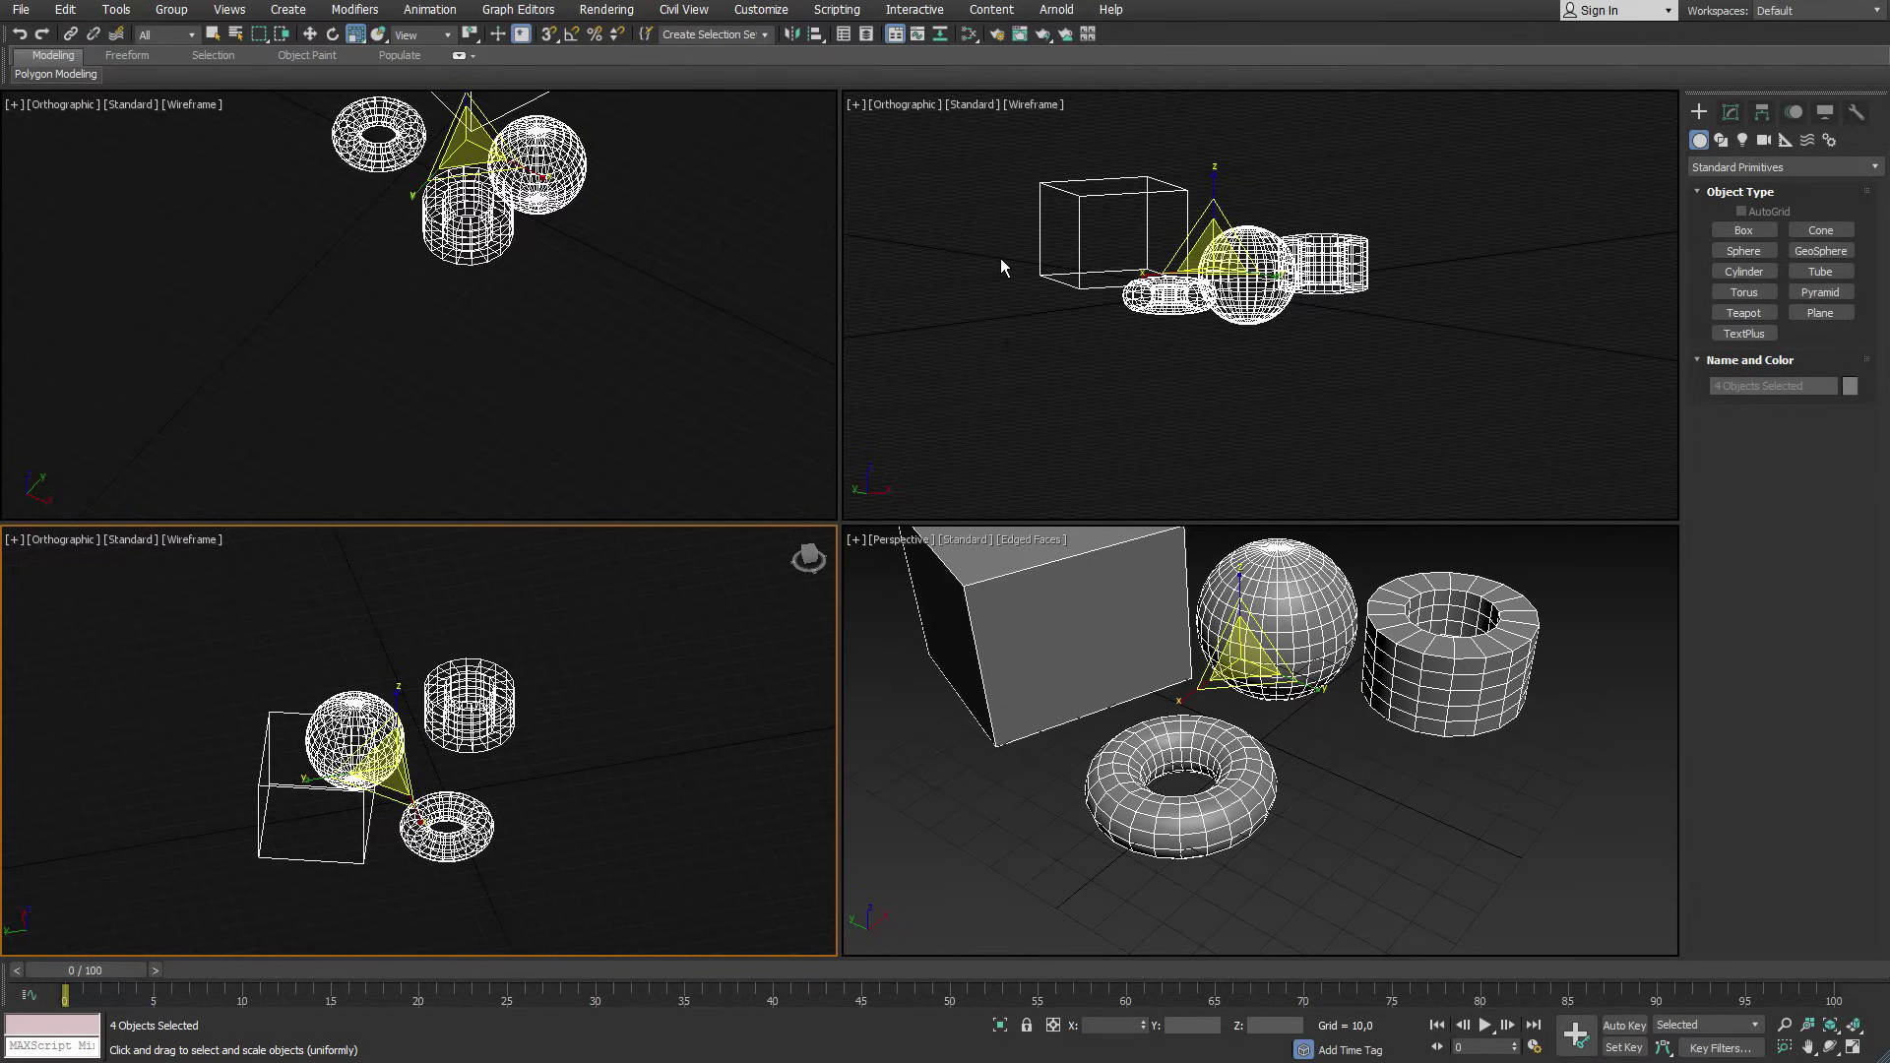
{"action": "key", "text": "f"}
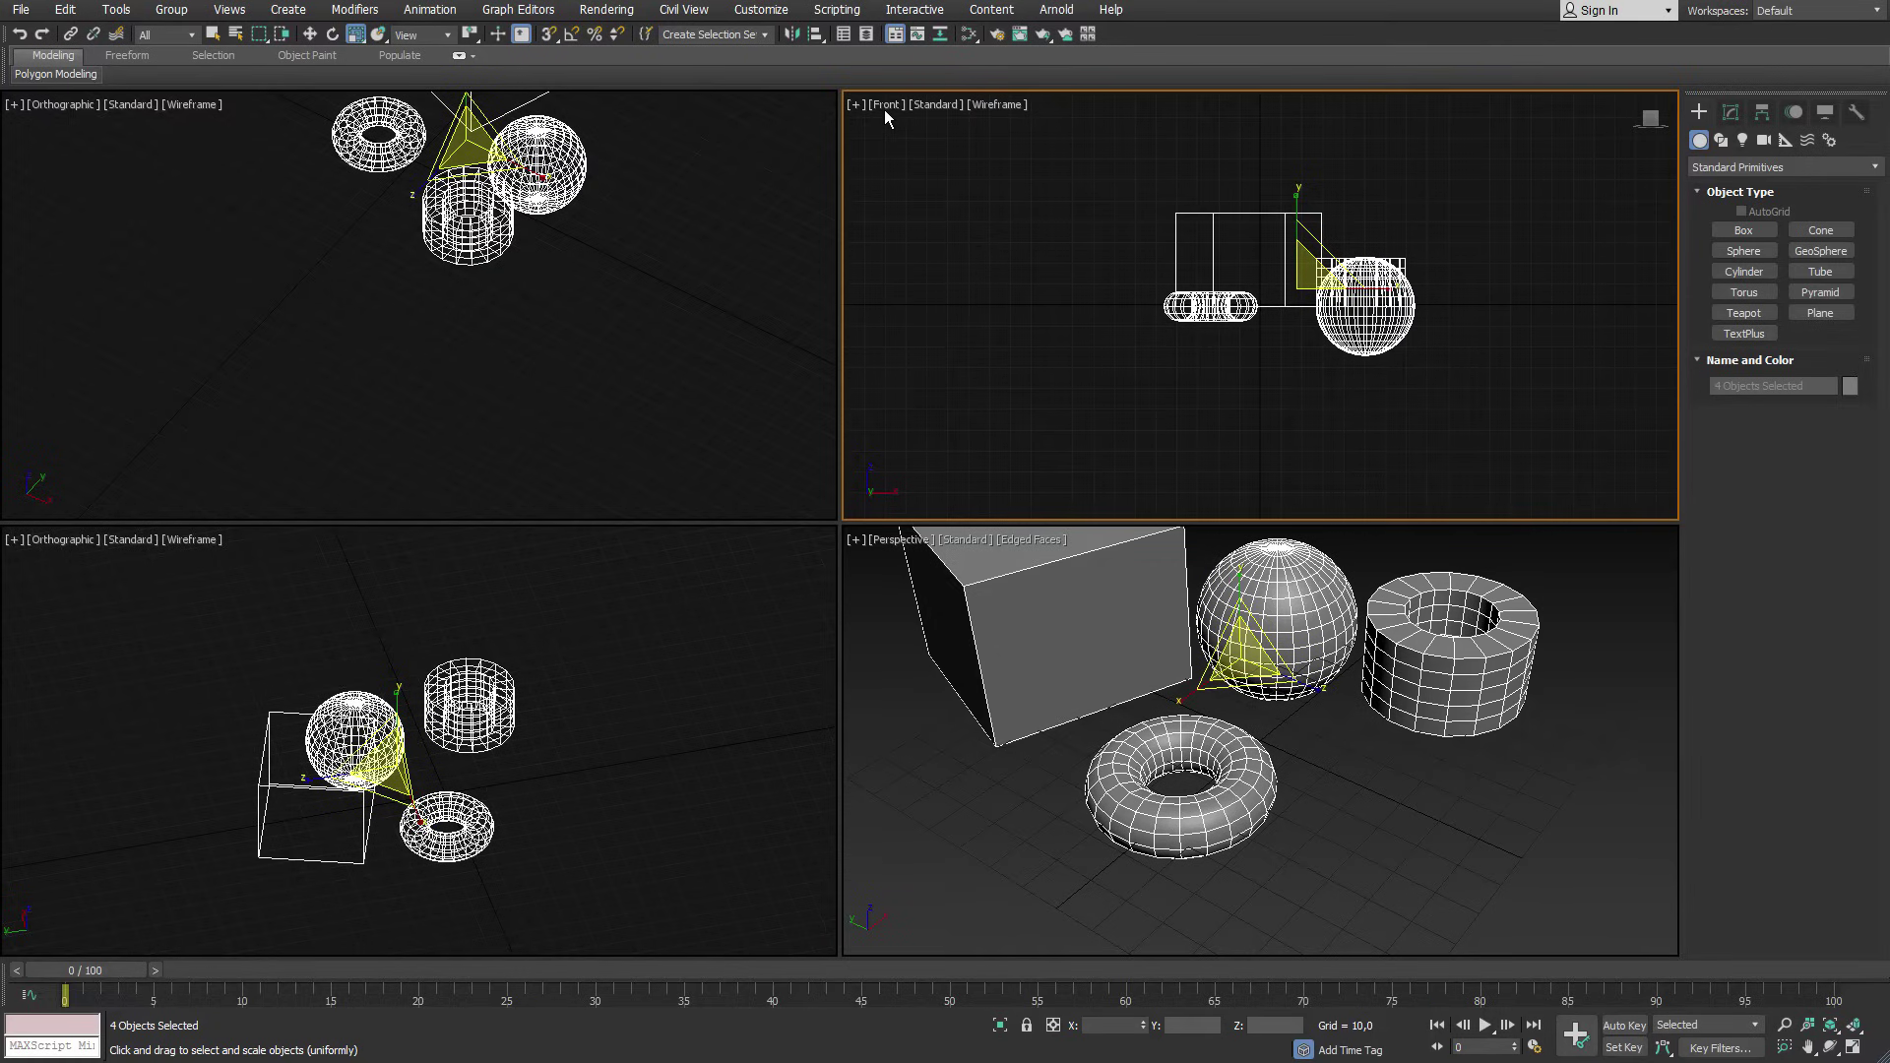
{"action": "key", "text": "t"}
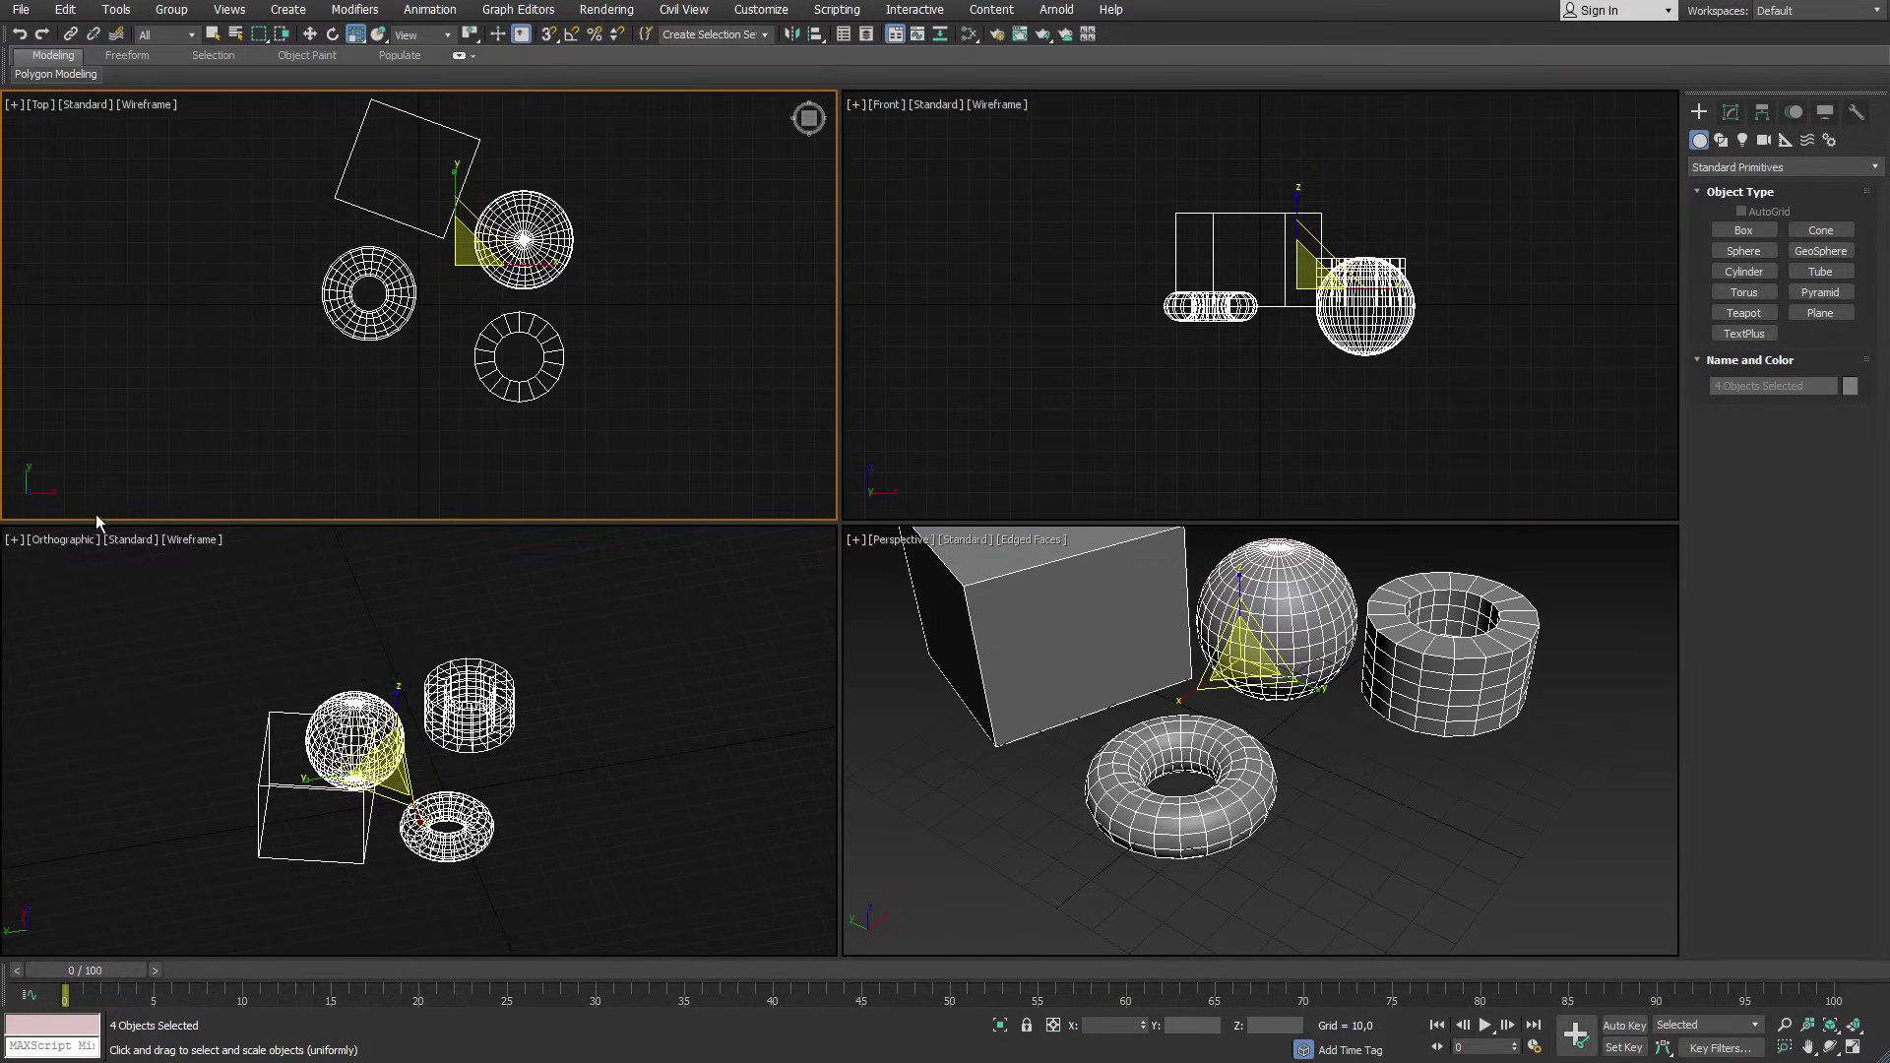
{"action": "key", "text": "l"}
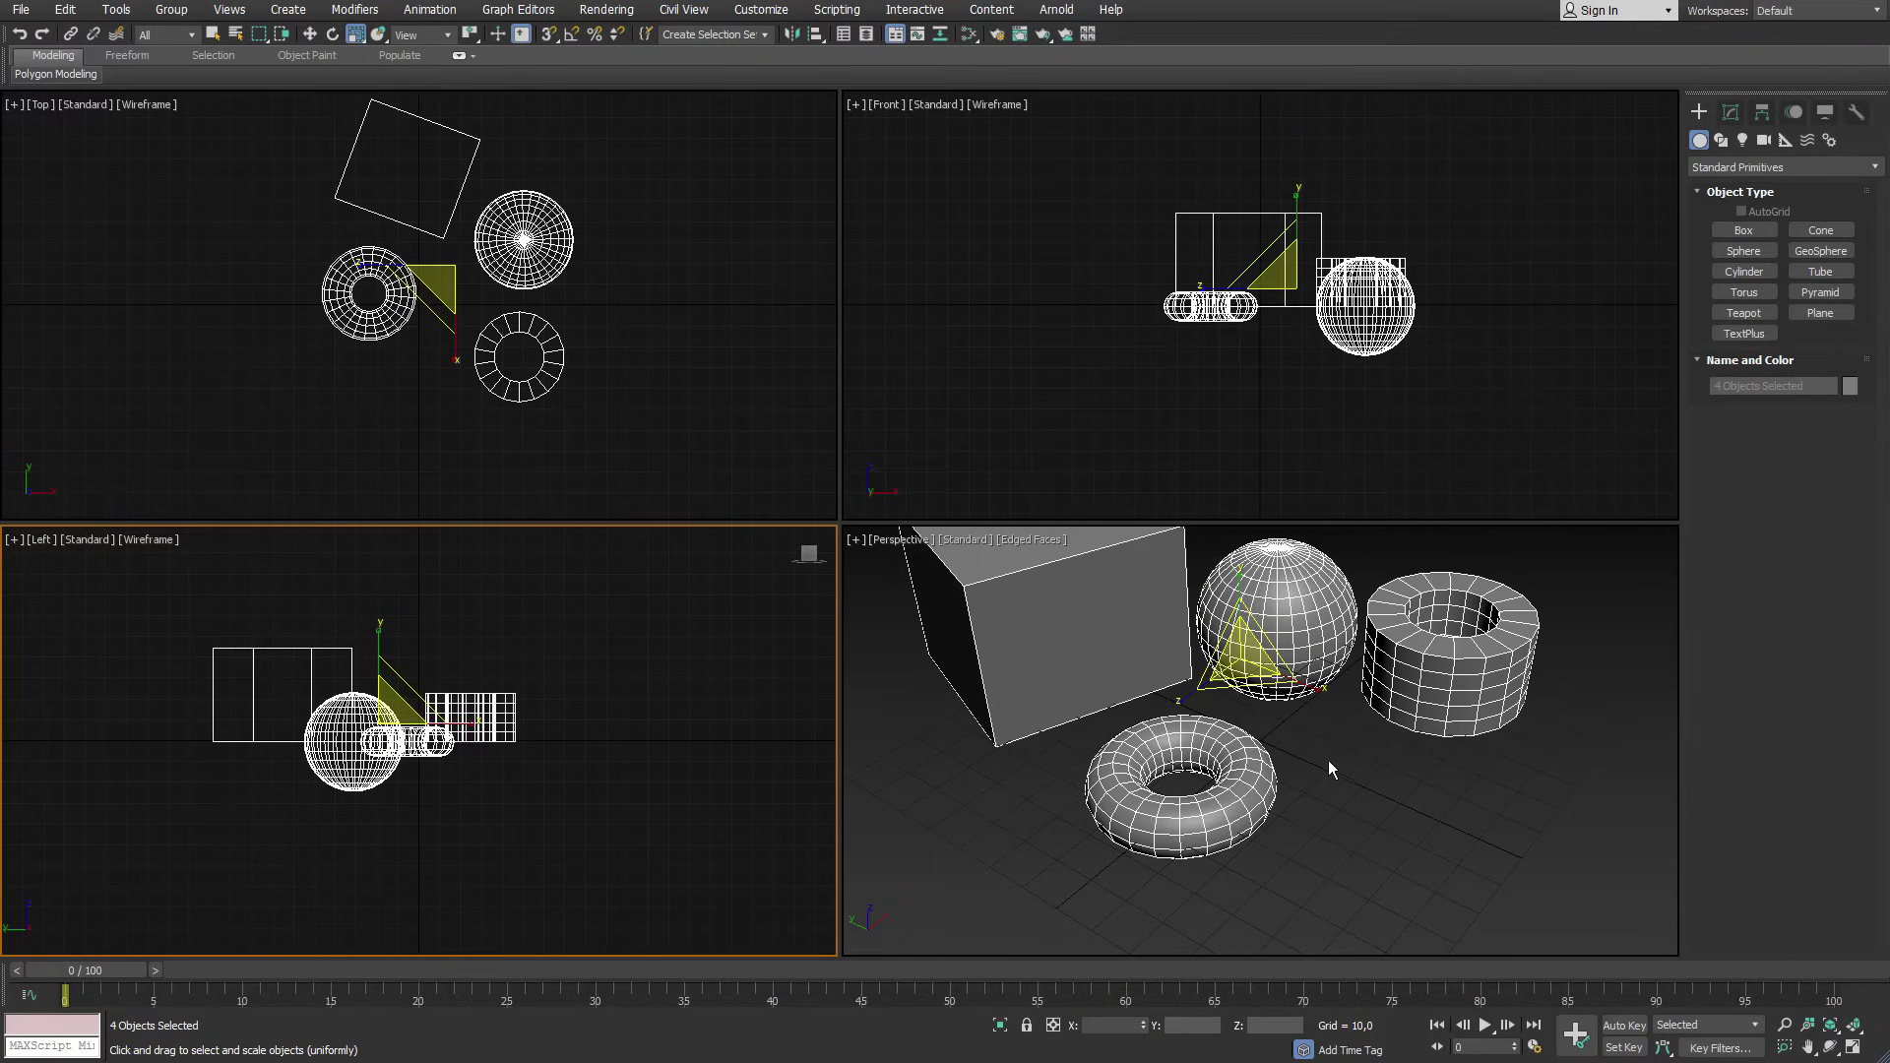
Pan and zoom the Perspective view to frame all four objects, then deselect everything.
{"action": "mouse_move", "coordinate": [1245, 709]}
{"action": "middle_mouse_down"}
{"action": "mouse_move", "coordinate": [1241, 742]}
{"action": "mouse_move", "coordinate": [1295, 761]}
{"action": "middle_mouse_up"}
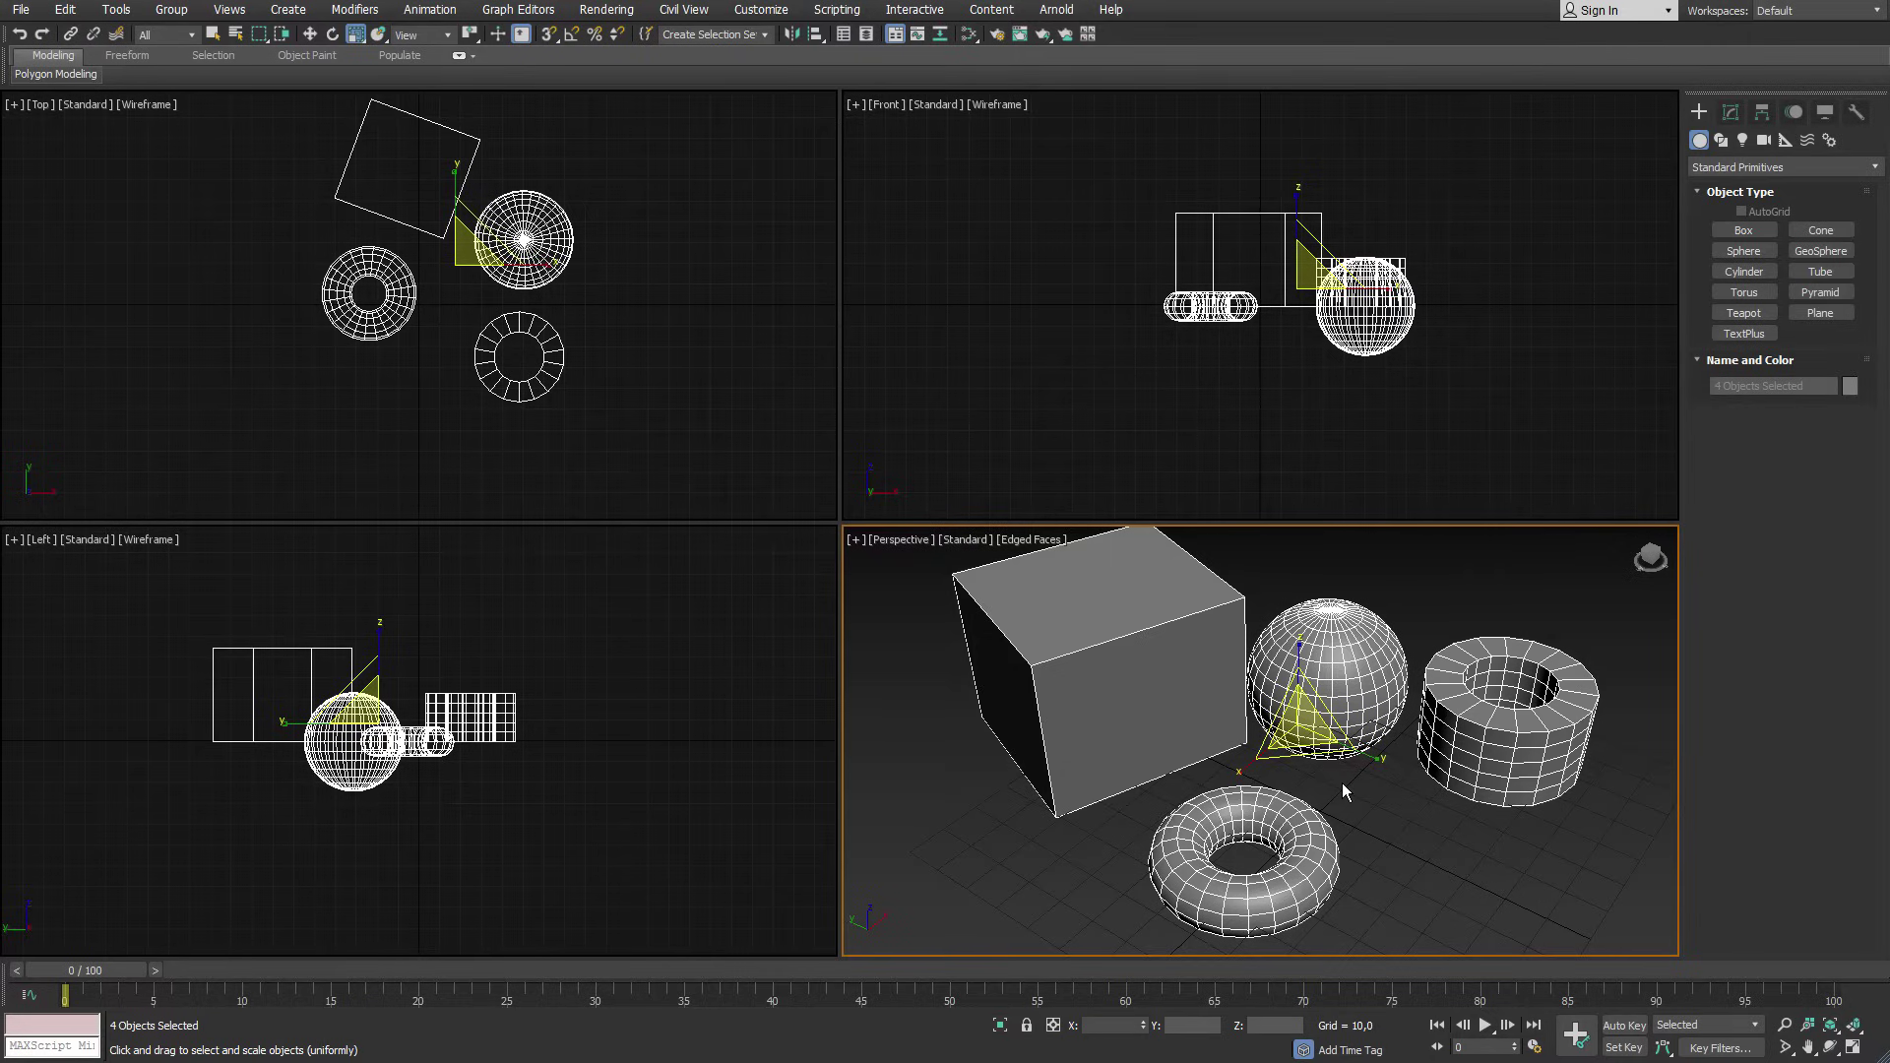
{"action": "scroll", "coordinate": [1343, 783], "scroll_direction": "up", "scroll_amount": 4}
{"action": "scroll", "coordinate": [1343, 782], "scroll_direction": "up", "scroll_amount": 4}
{"action": "scroll", "coordinate": [1343, 783], "scroll_direction": "down", "scroll_amount": 8}
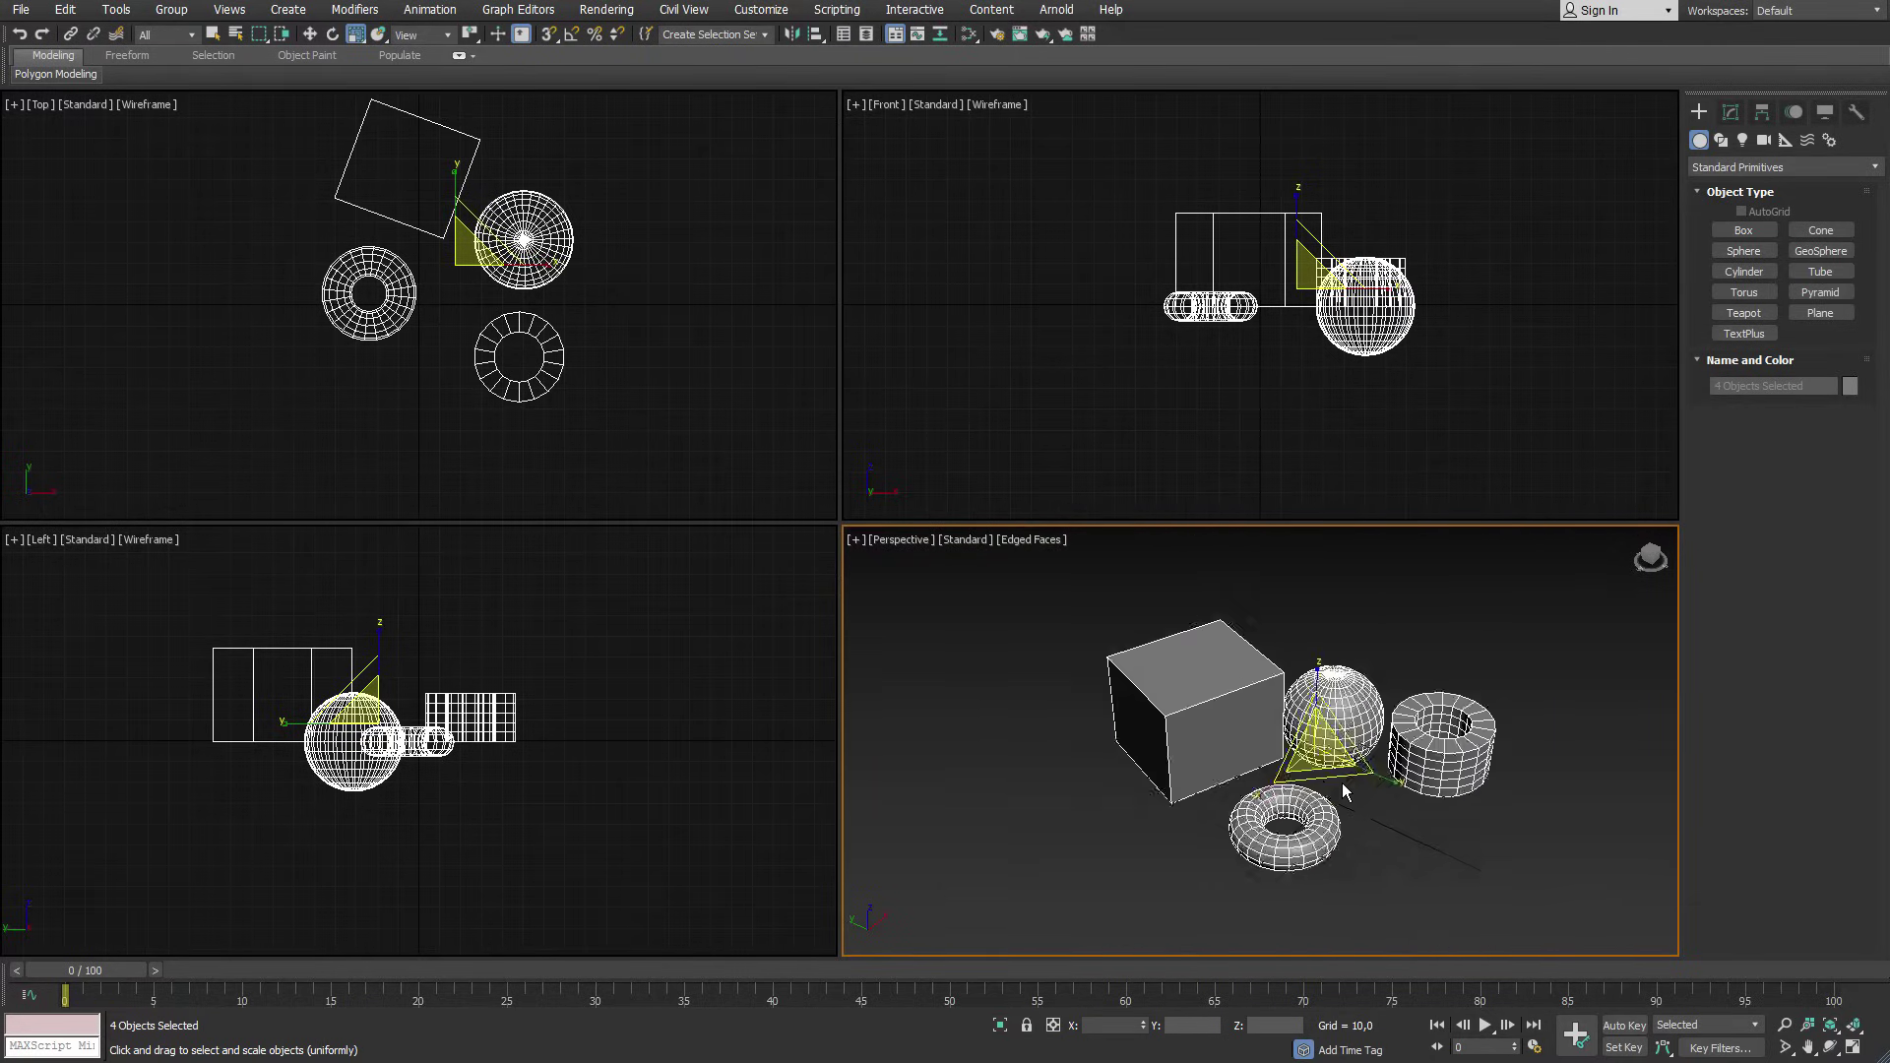
{"action": "scroll", "coordinate": [1343, 783], "scroll_direction": "down", "scroll_amount": 3}
{"action": "scroll", "coordinate": [1343, 783], "scroll_direction": "down", "scroll_amount": 2}
{"action": "scroll", "coordinate": [1343, 782], "scroll_direction": "up", "scroll_amount": 5}
{"action": "scroll", "coordinate": [1342, 783], "scroll_direction": "up", "scroll_amount": 4}
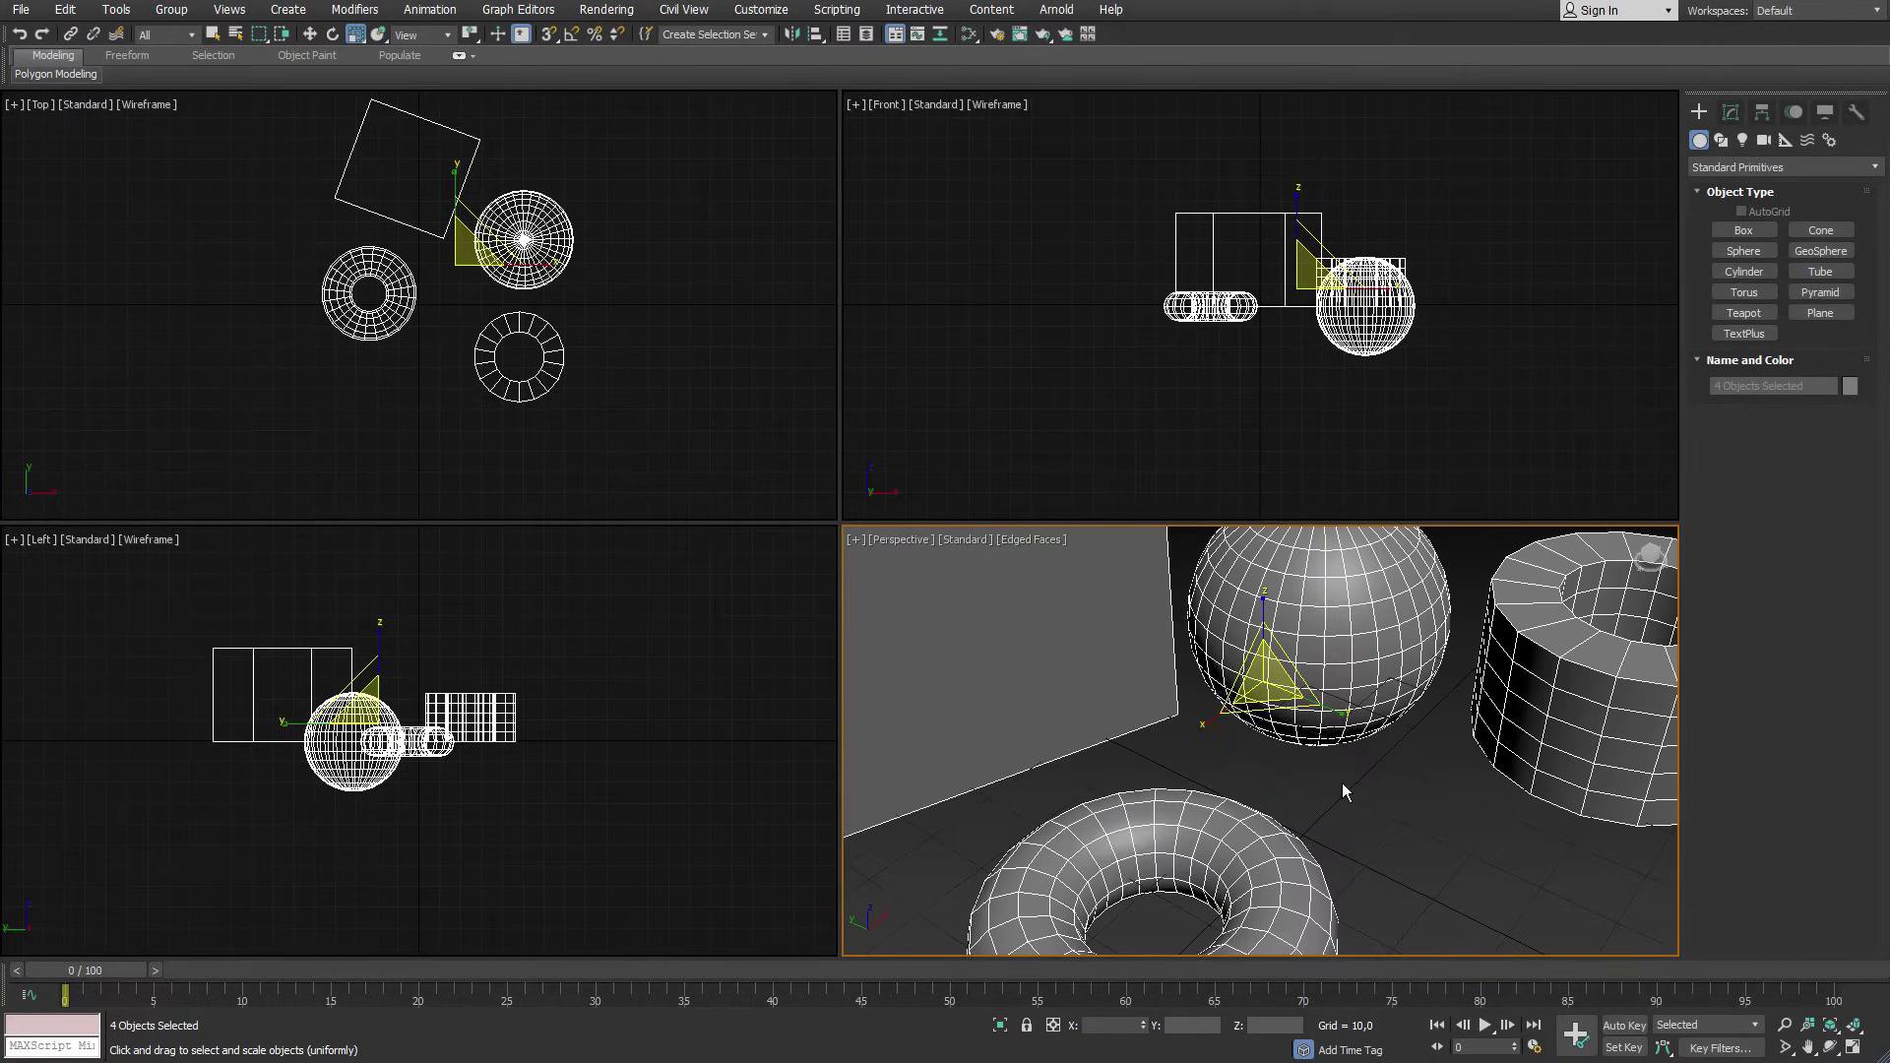
{"action": "scroll", "coordinate": [1343, 783], "scroll_direction": "down", "scroll_amount": 4}
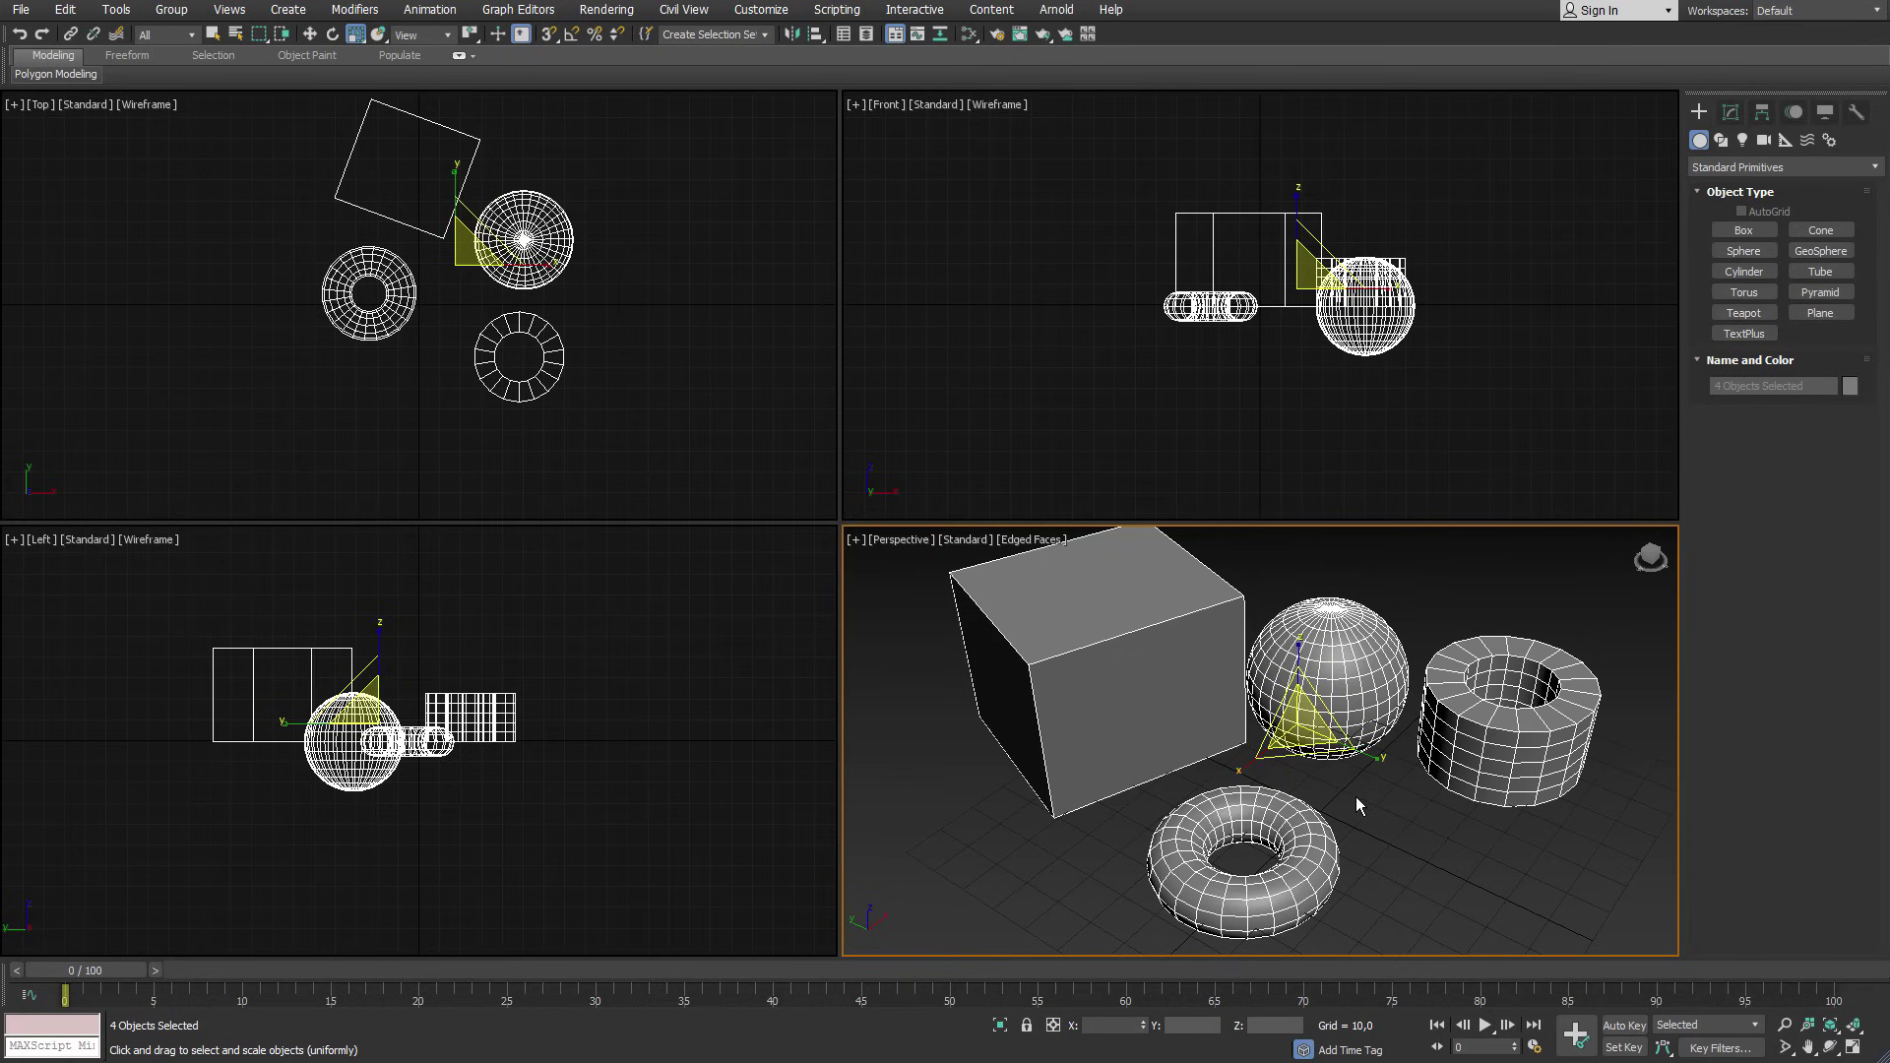
{"action": "left_click", "coordinate": [1355, 796]}
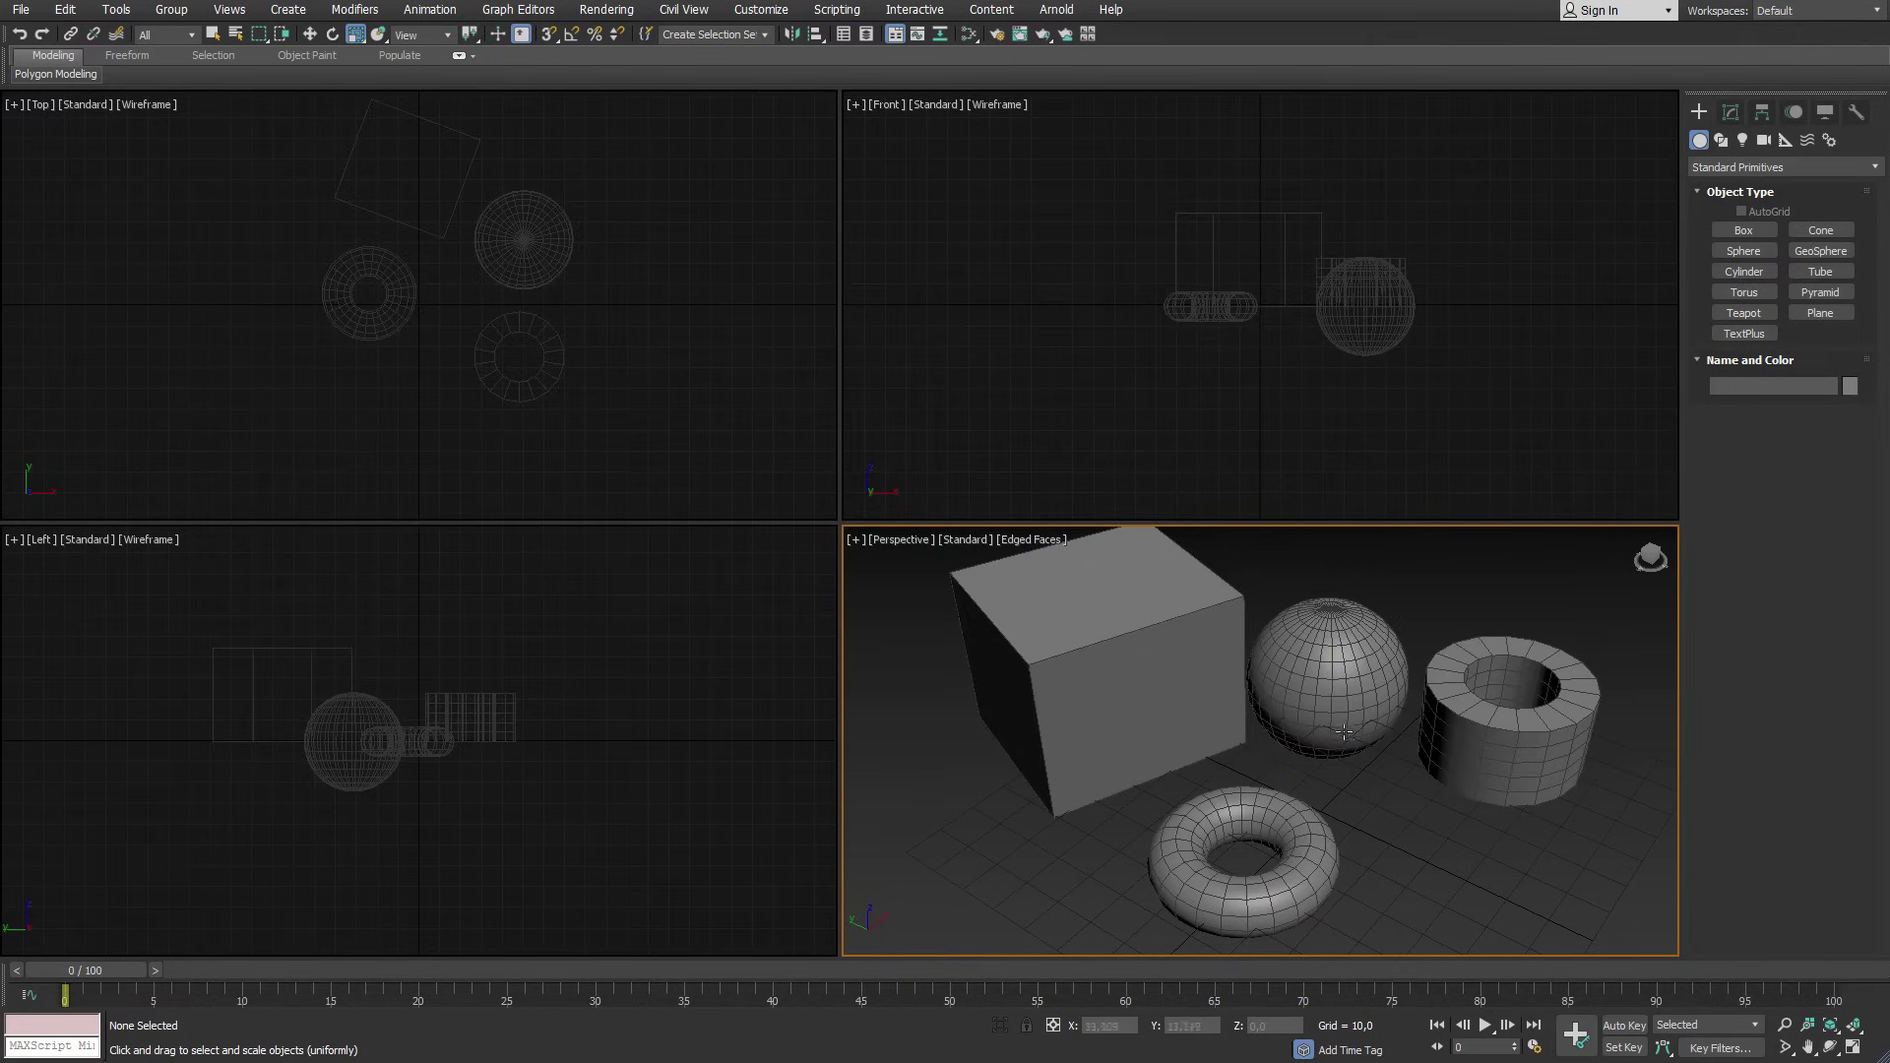
Select the sphere and zoom the Perspective, Front and Top views to fit it.
{"action": "left_click", "coordinate": [1337, 670]}
{"action": "key", "text": "z"}
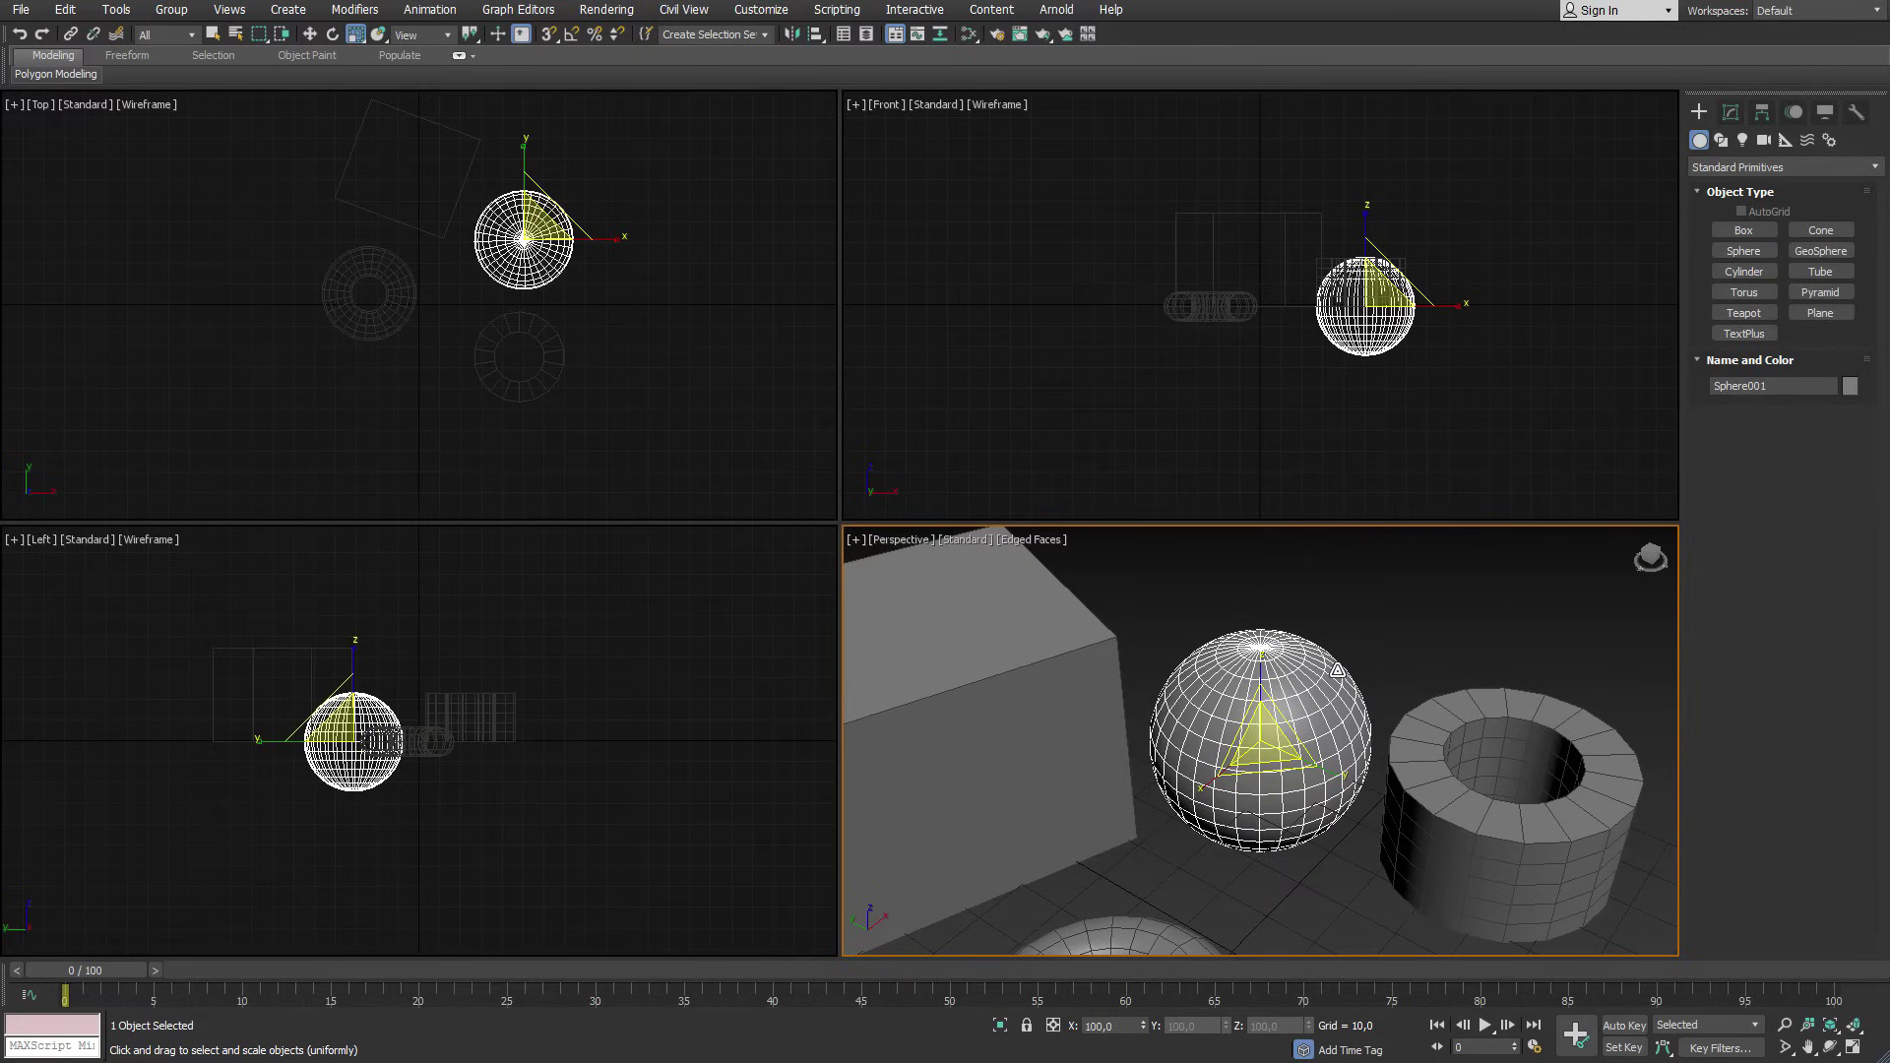
{"action": "key", "text": "z"}
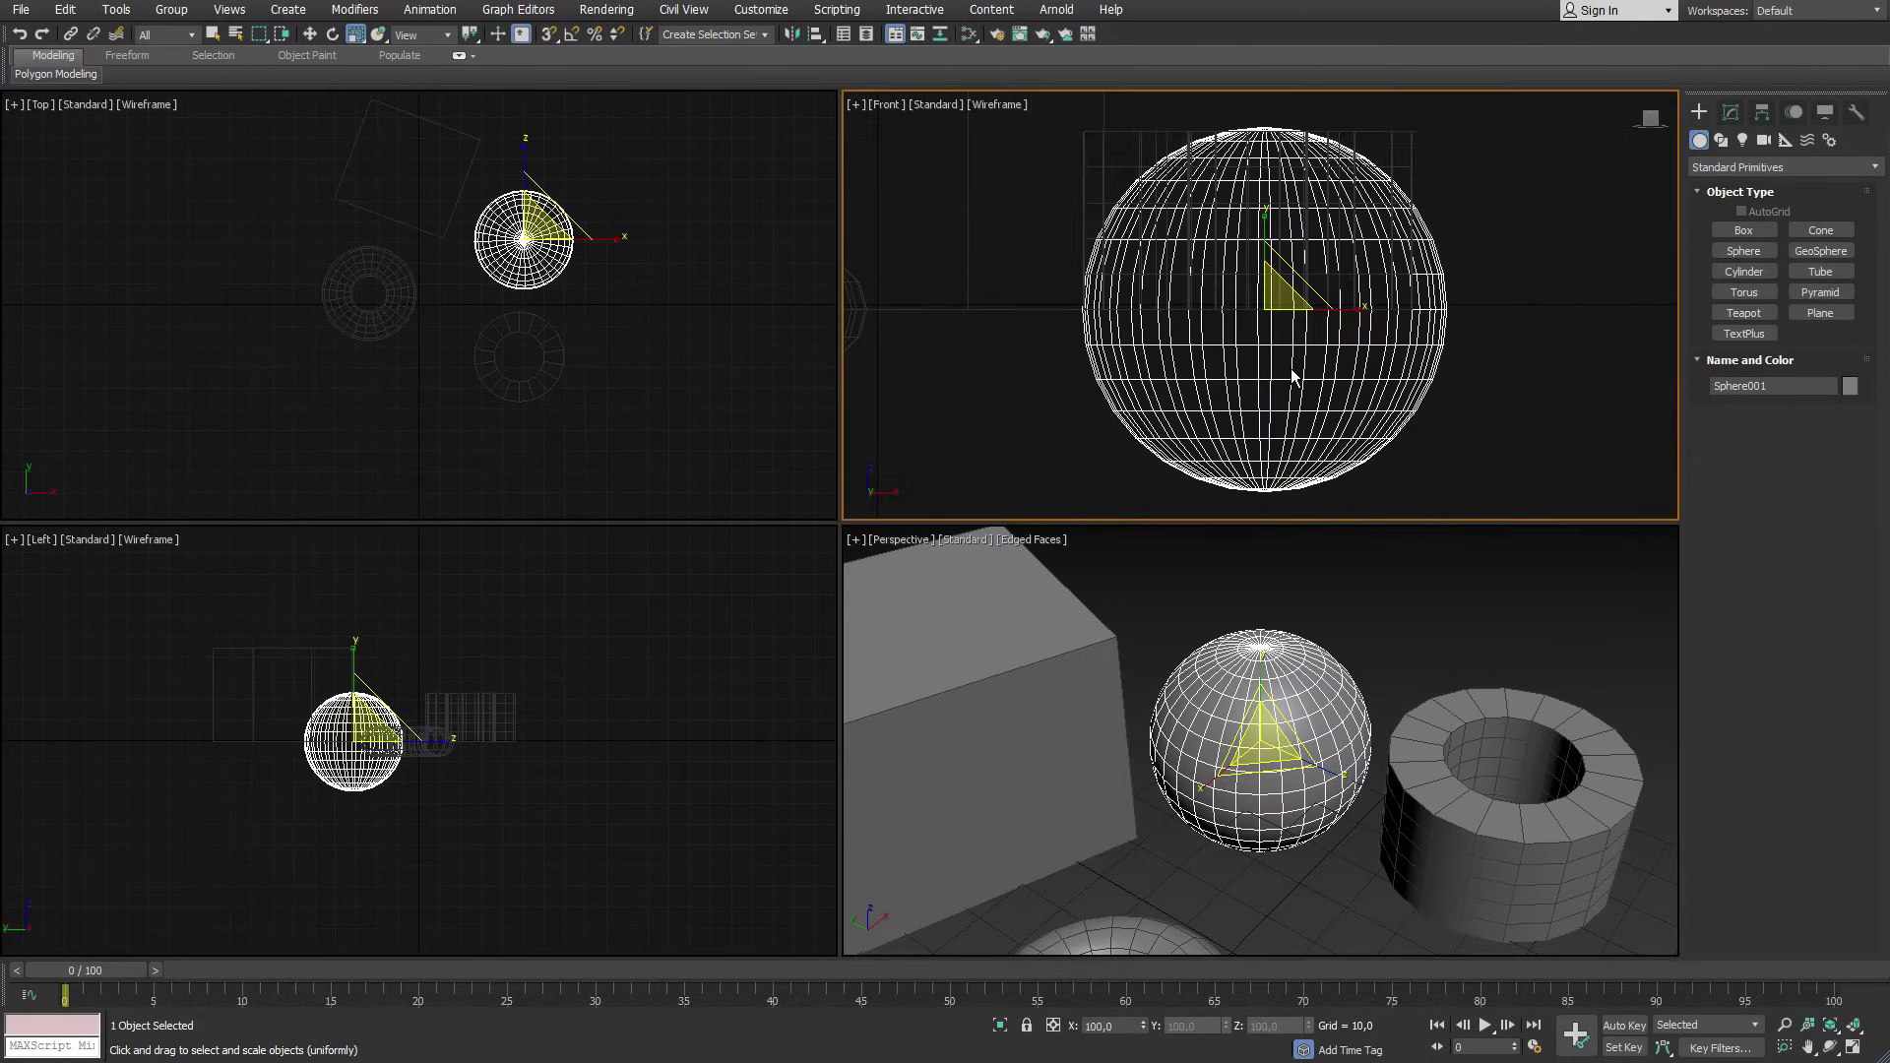
{"action": "middle_click", "coordinate": [721, 385]}
{"action": "key", "text": "z"}
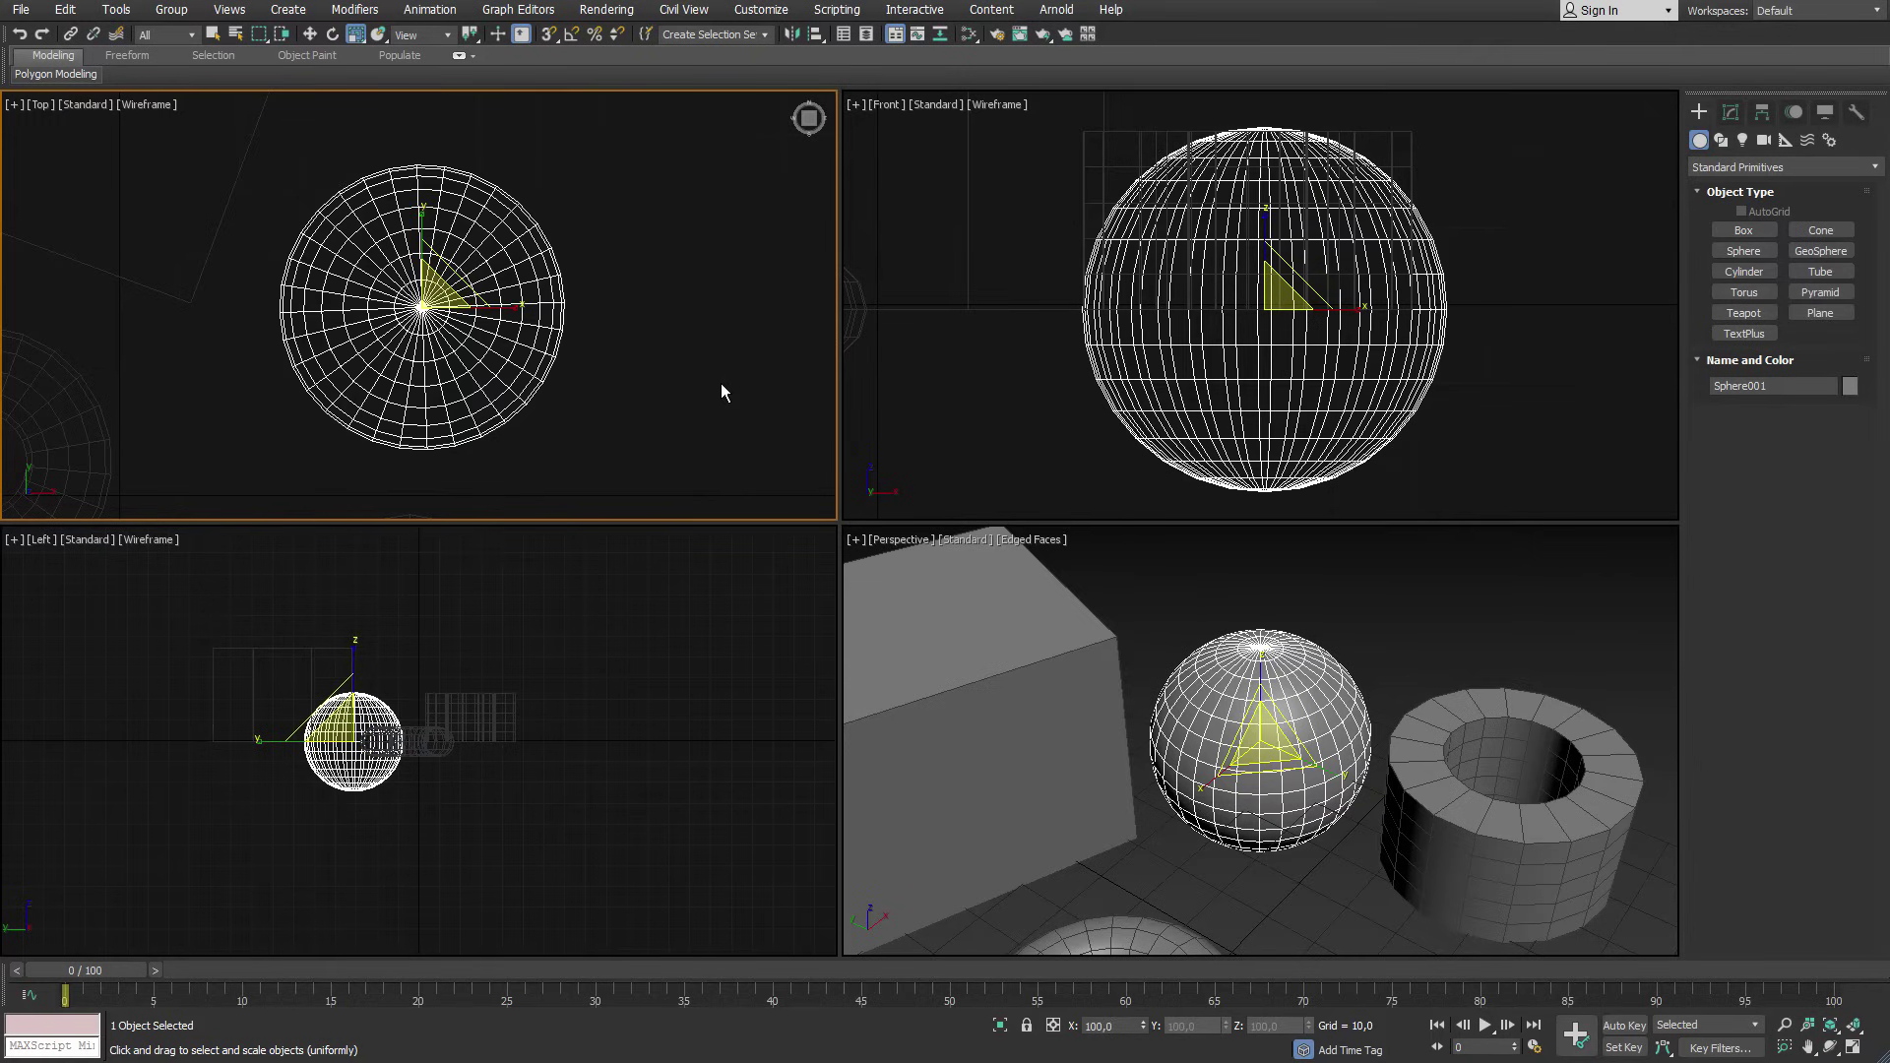
Orbit Perspective to show the torus below, hide its grid, and deselect the sphere.
{"action": "middle_click", "coordinate": [1142, 700]}
{"action": "middle_click_drag", "start_coordinate": [1149, 689], "coordinate": [1313, 808], "text": "alt"}
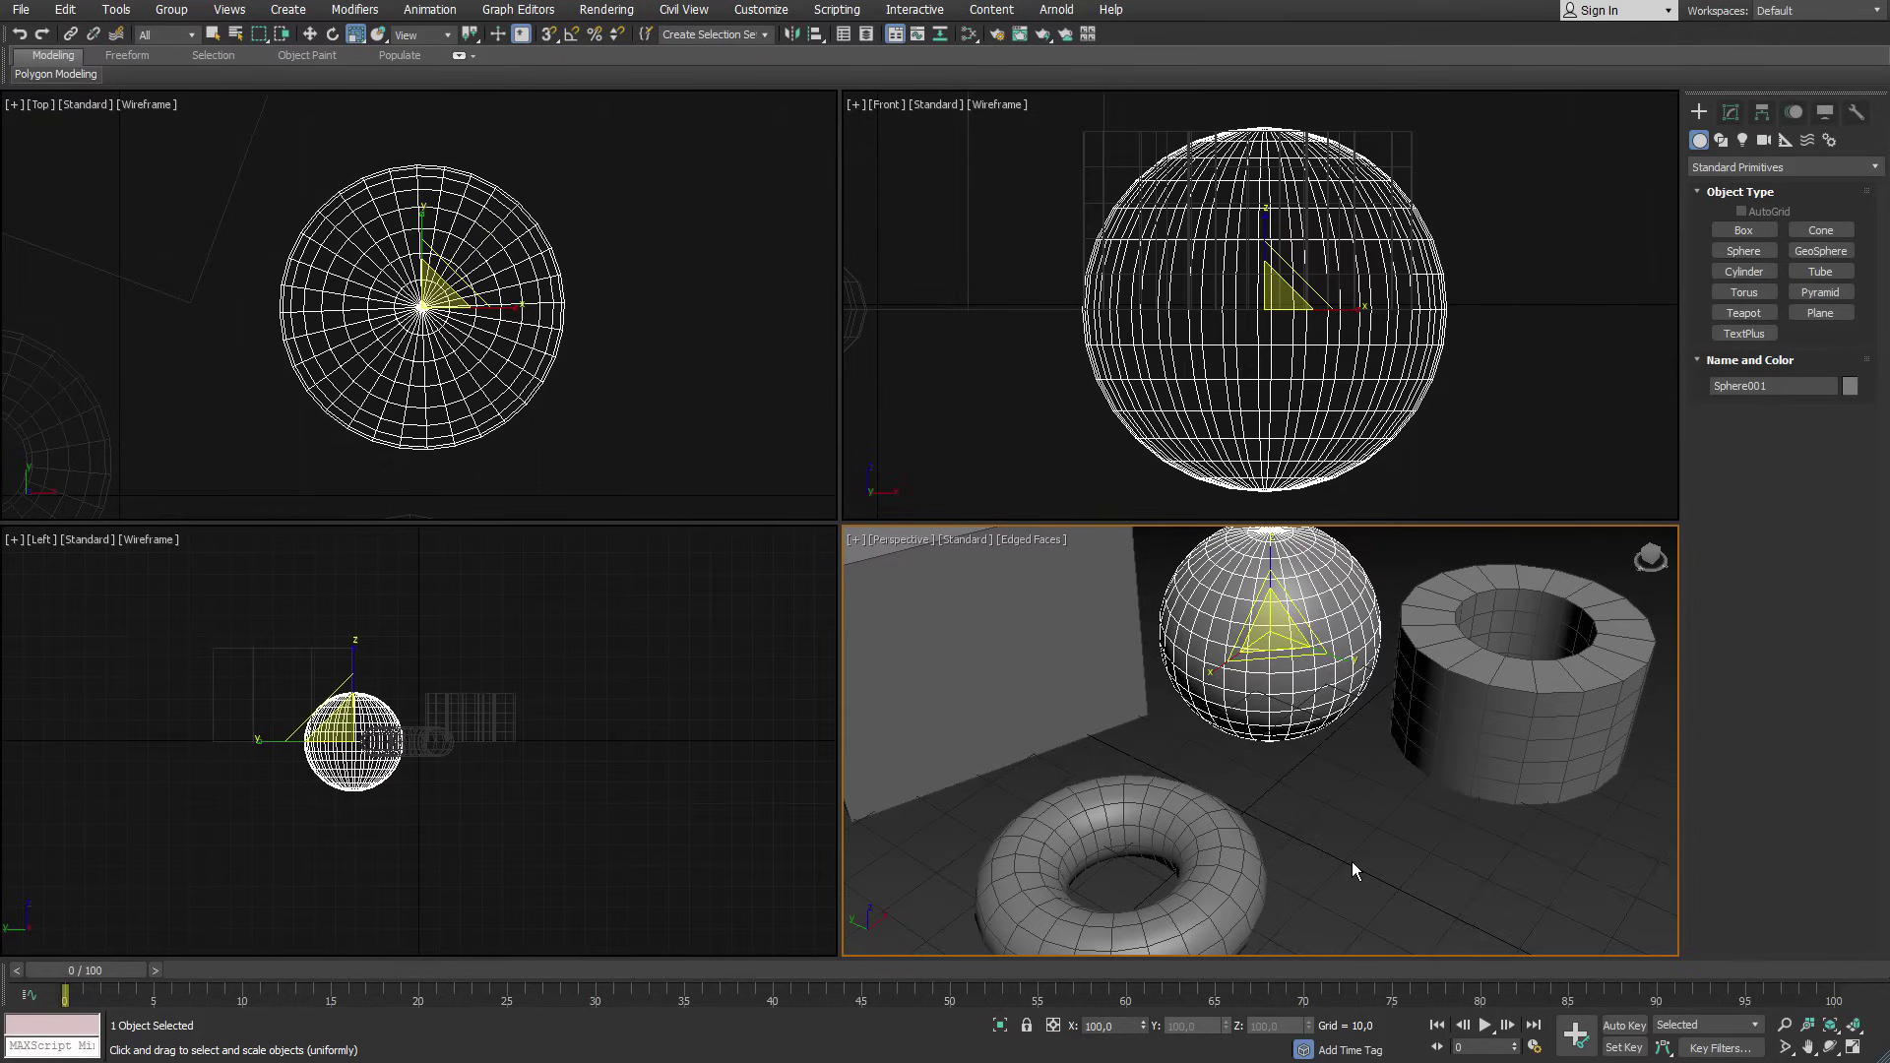
{"action": "key", "text": "g"}
{"action": "key", "text": "g"}
{"action": "key", "text": "w"}
{"action": "left_click", "coordinate": [1345, 863]}
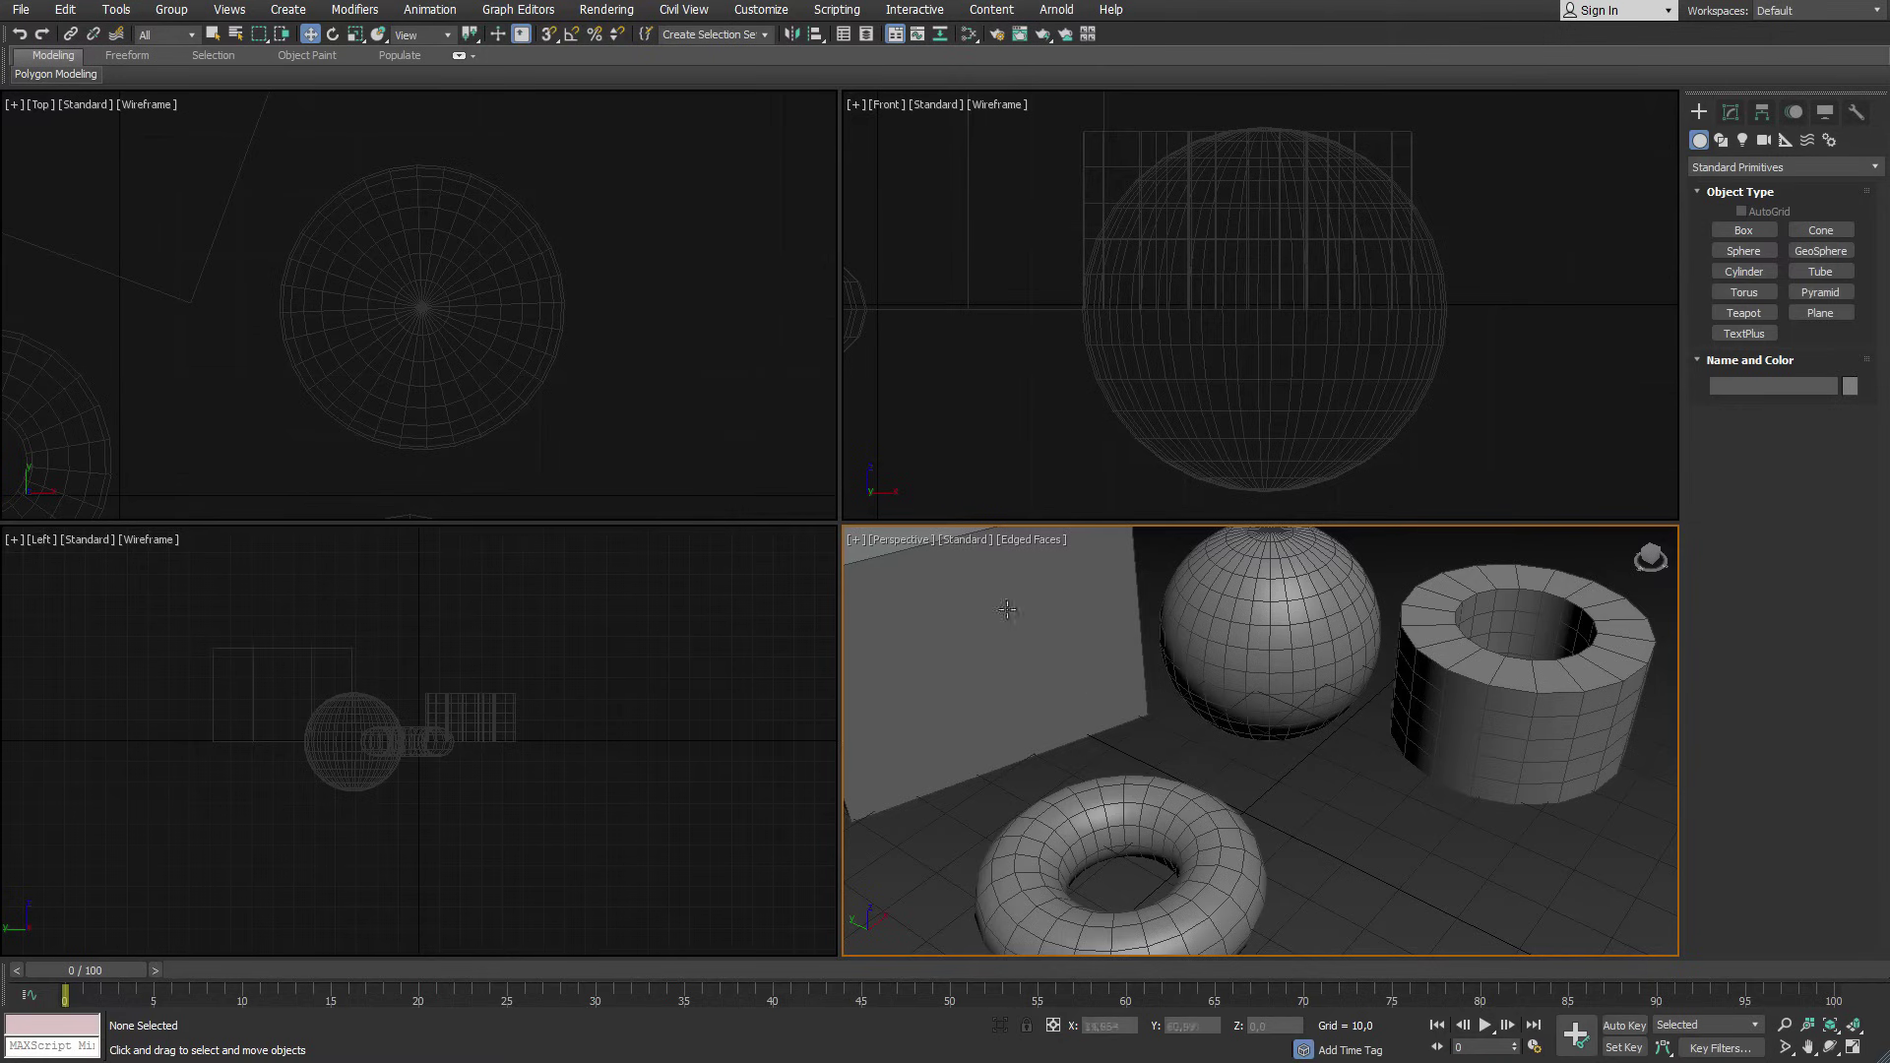
Keep the system unit scale at 1 unit = 1 Centimeters and bring up the Modify panel.
{"action": "left_click", "coordinate": [767, 14]}
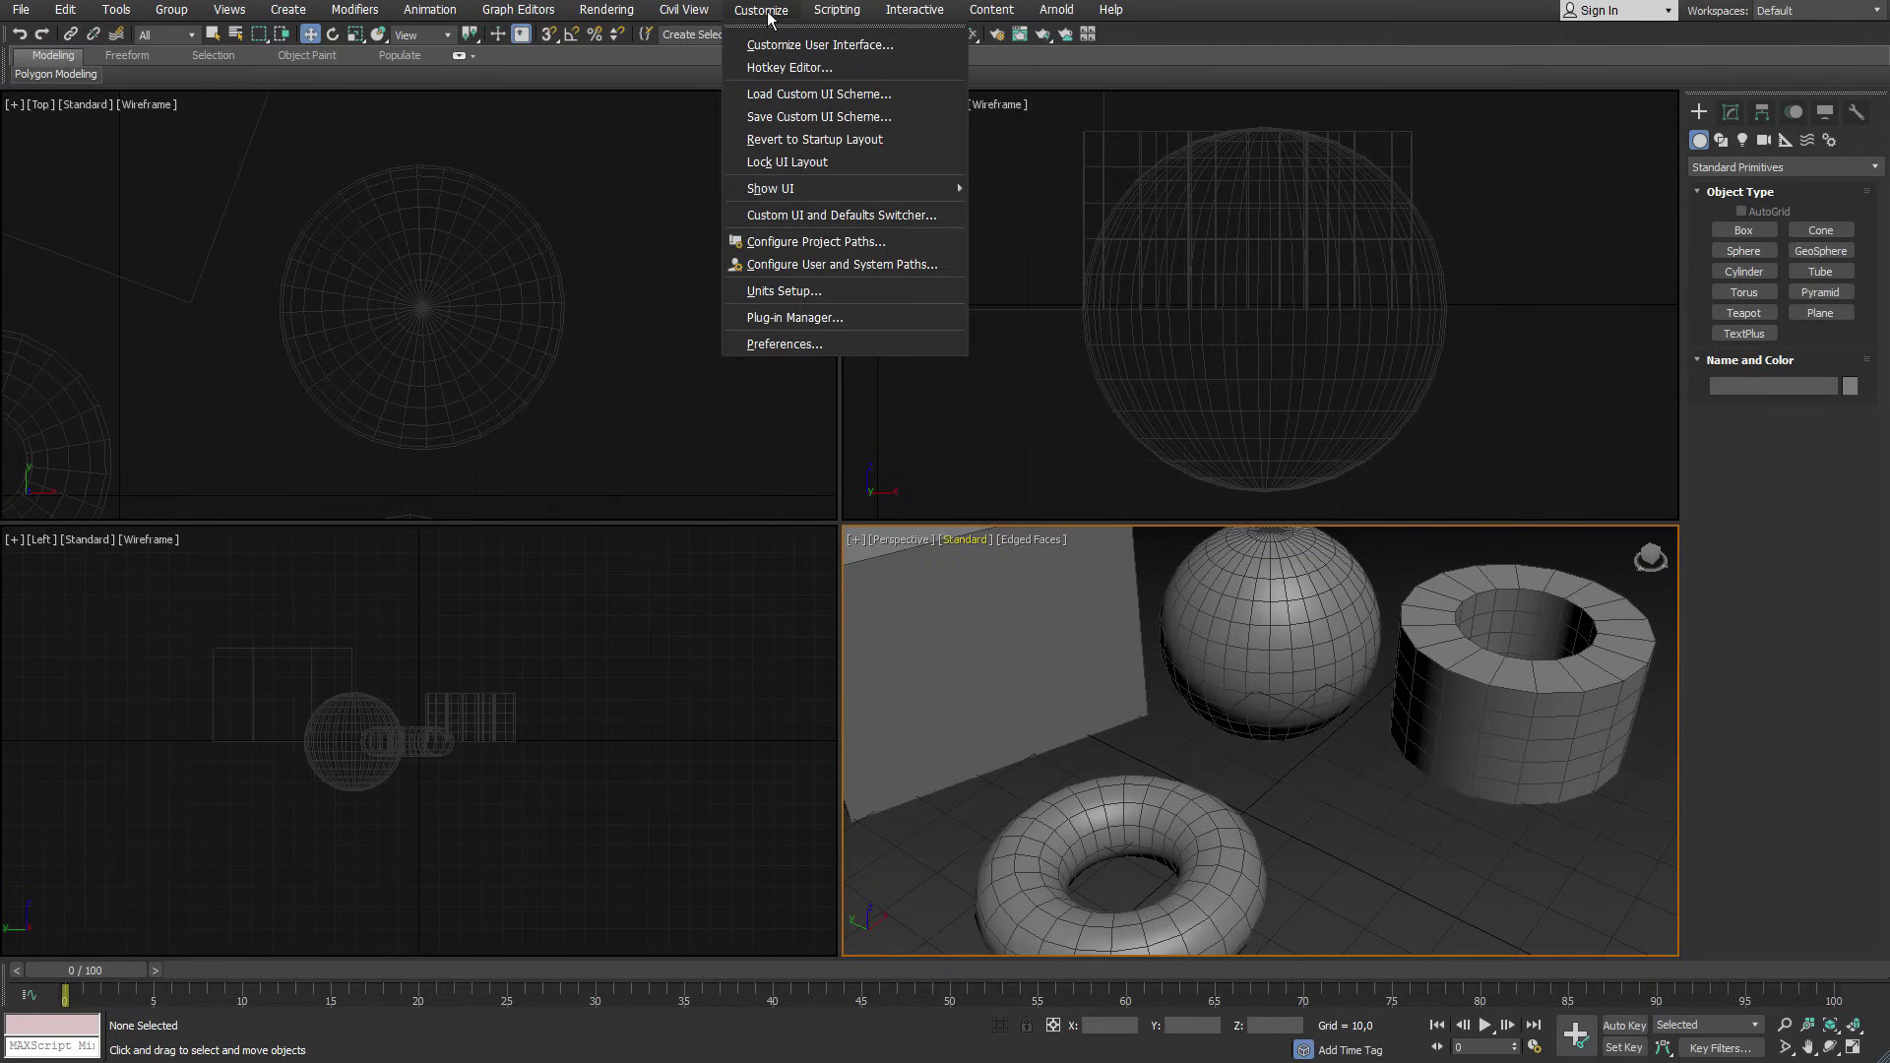
{"action": "left_click", "coordinate": [854, 290]}
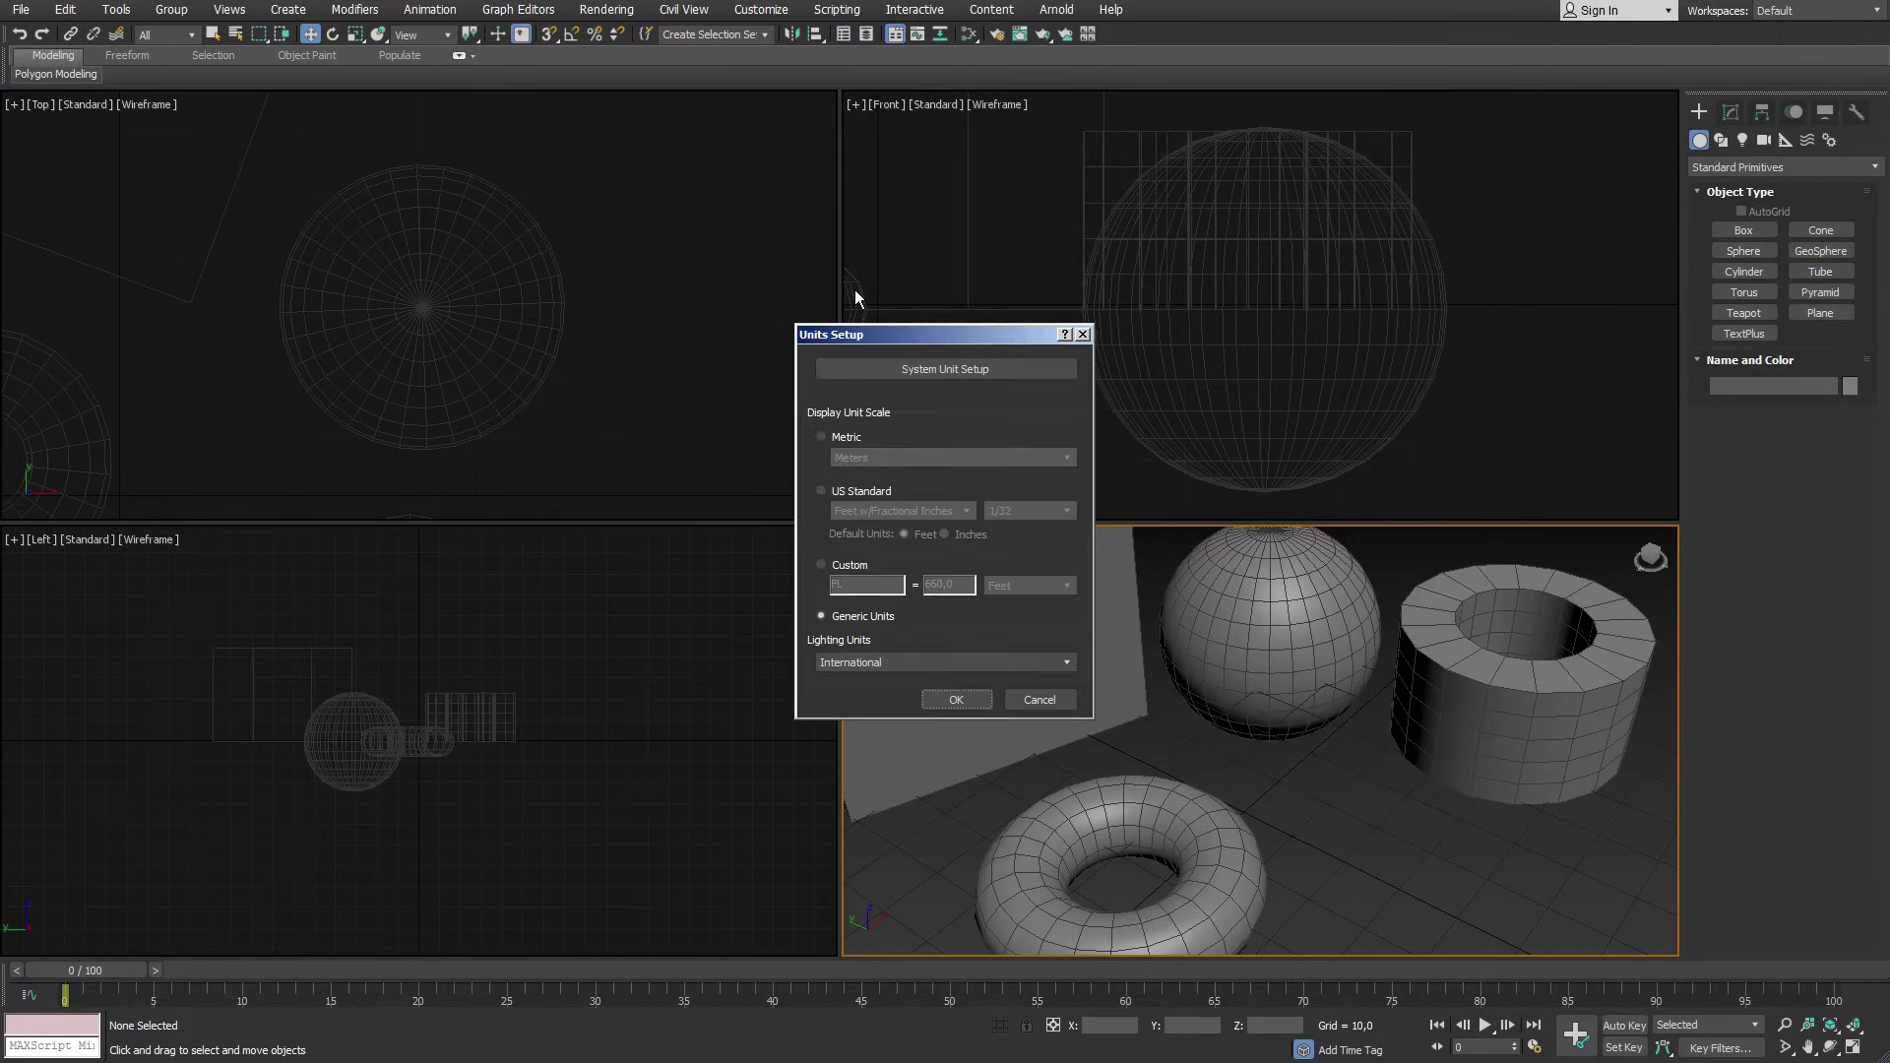
{"action": "left_click", "coordinate": [1015, 372]}
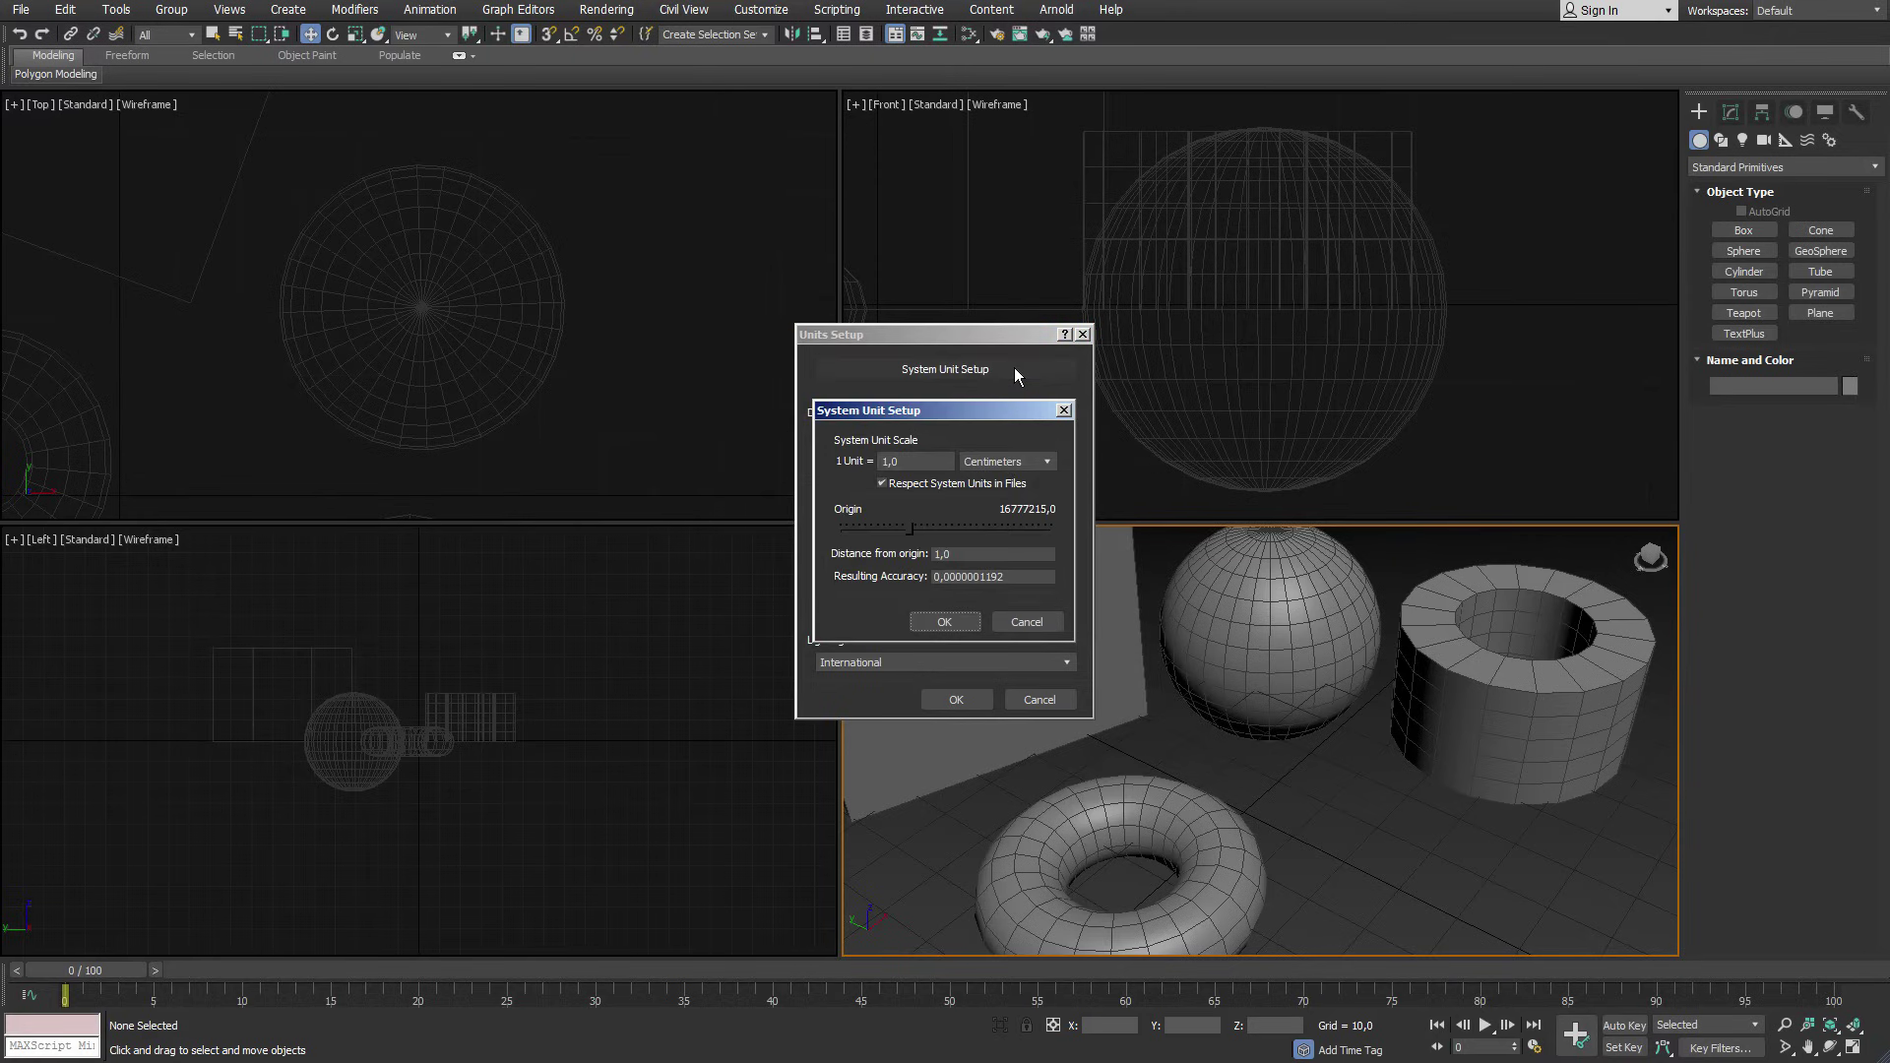
{"action": "left_click", "coordinate": [1048, 461]}
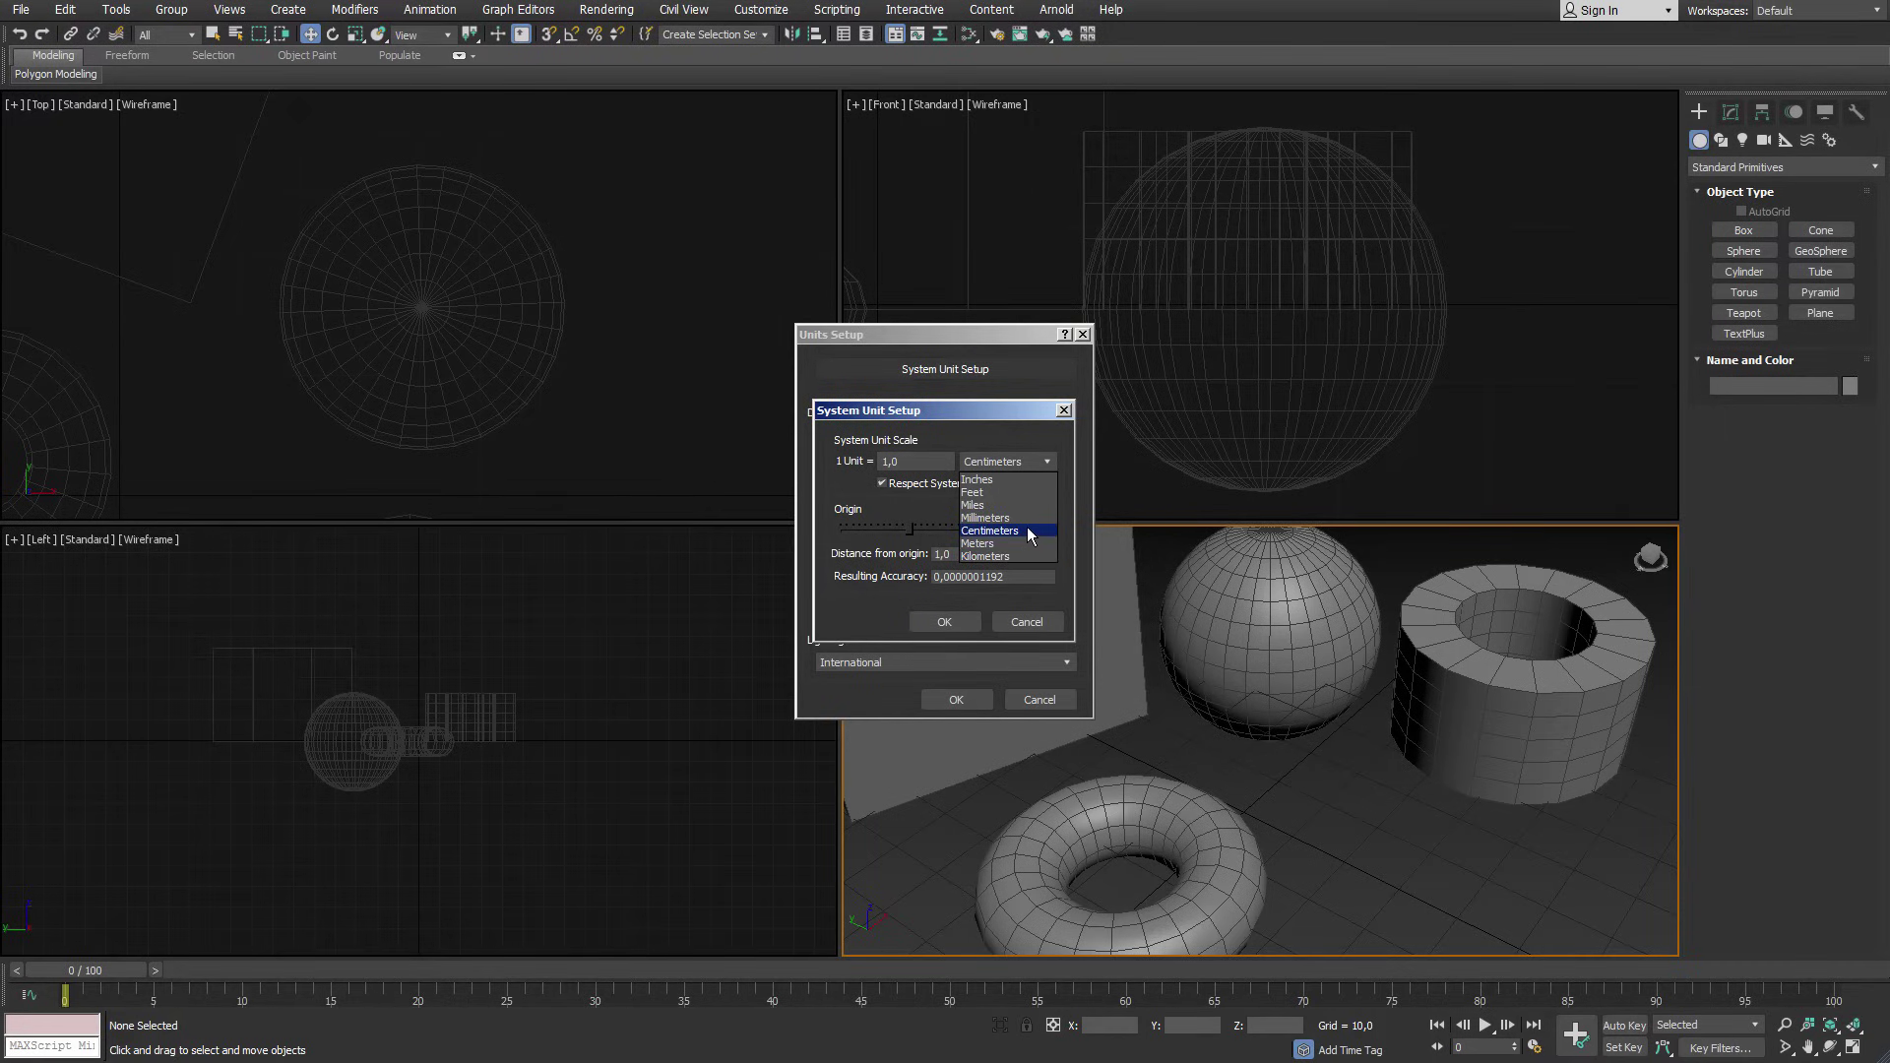
{"action": "left_click", "coordinate": [1030, 535]}
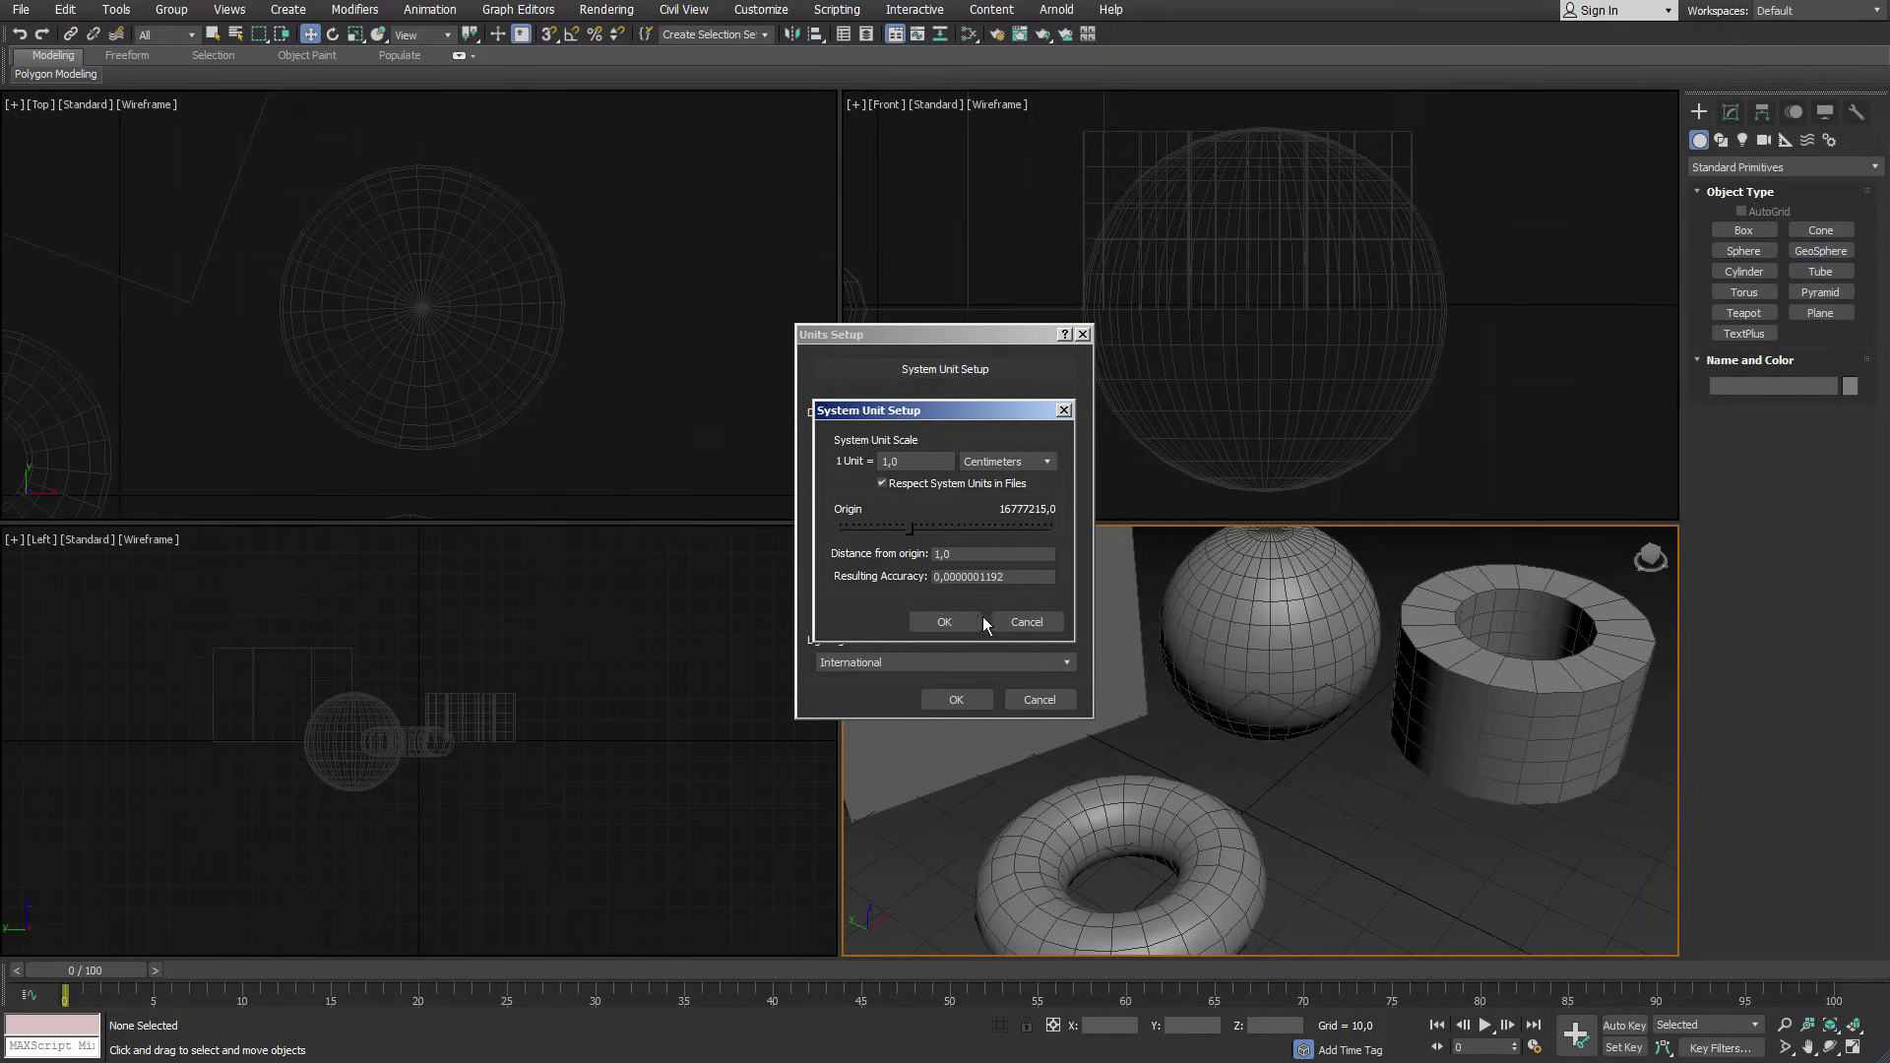
{"action": "left_click", "coordinate": [975, 620]}
{"action": "left_click", "coordinate": [974, 699]}
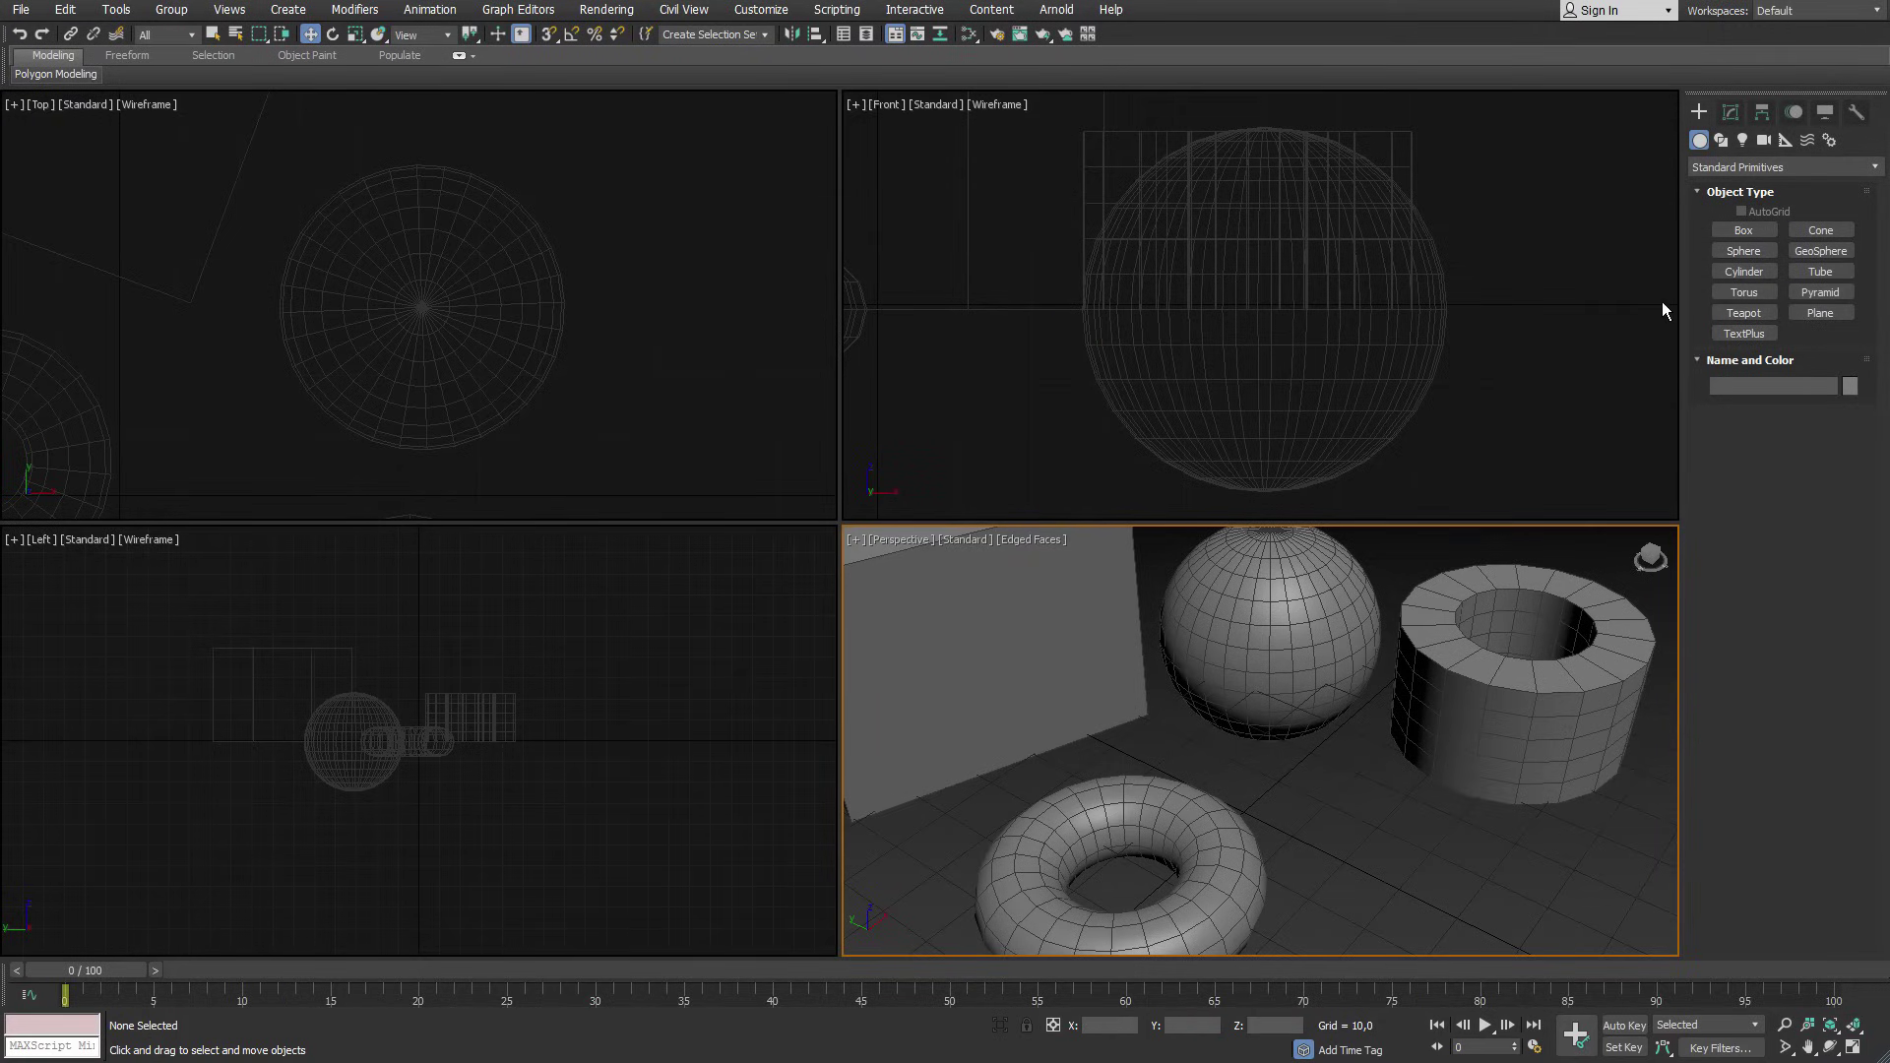
{"action": "left_click", "coordinate": [1729, 114]}
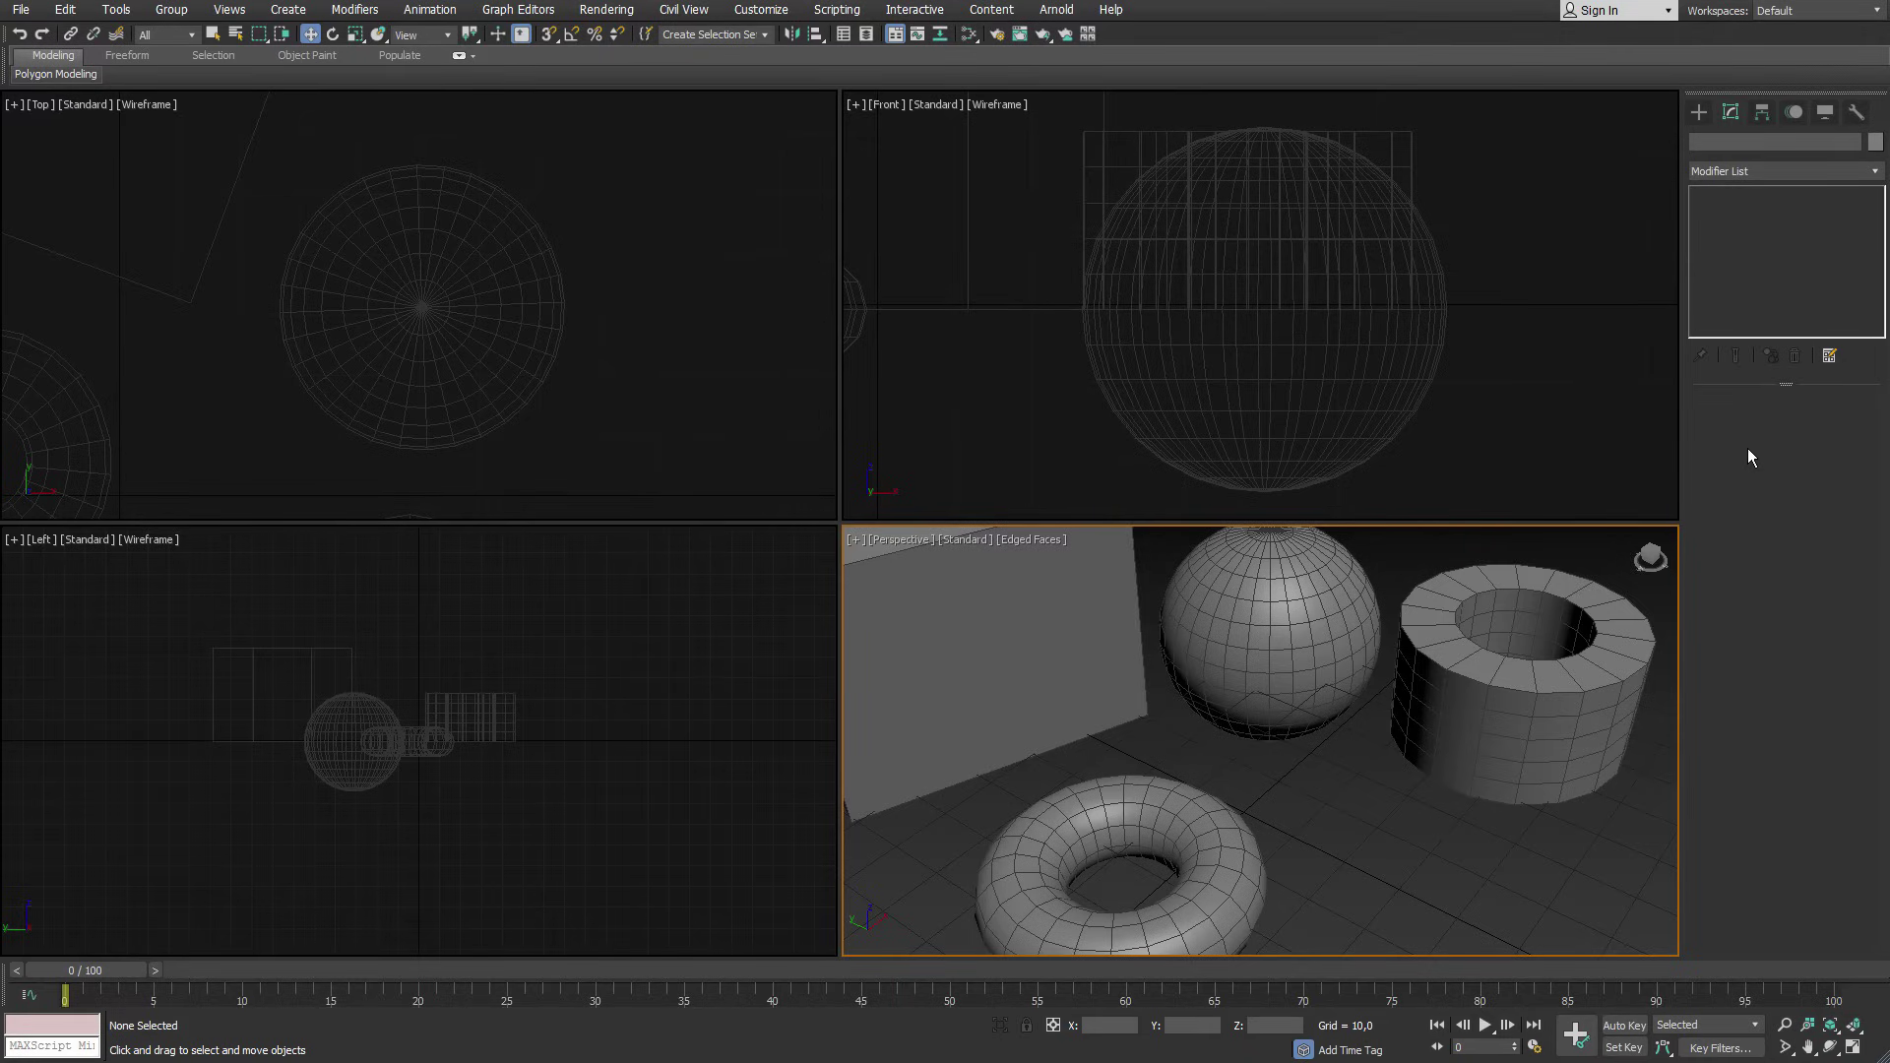
Select Sphere001, then select Box001 to show its Length, Width and Height parameters.
{"action": "left_click", "coordinate": [1323, 598]}
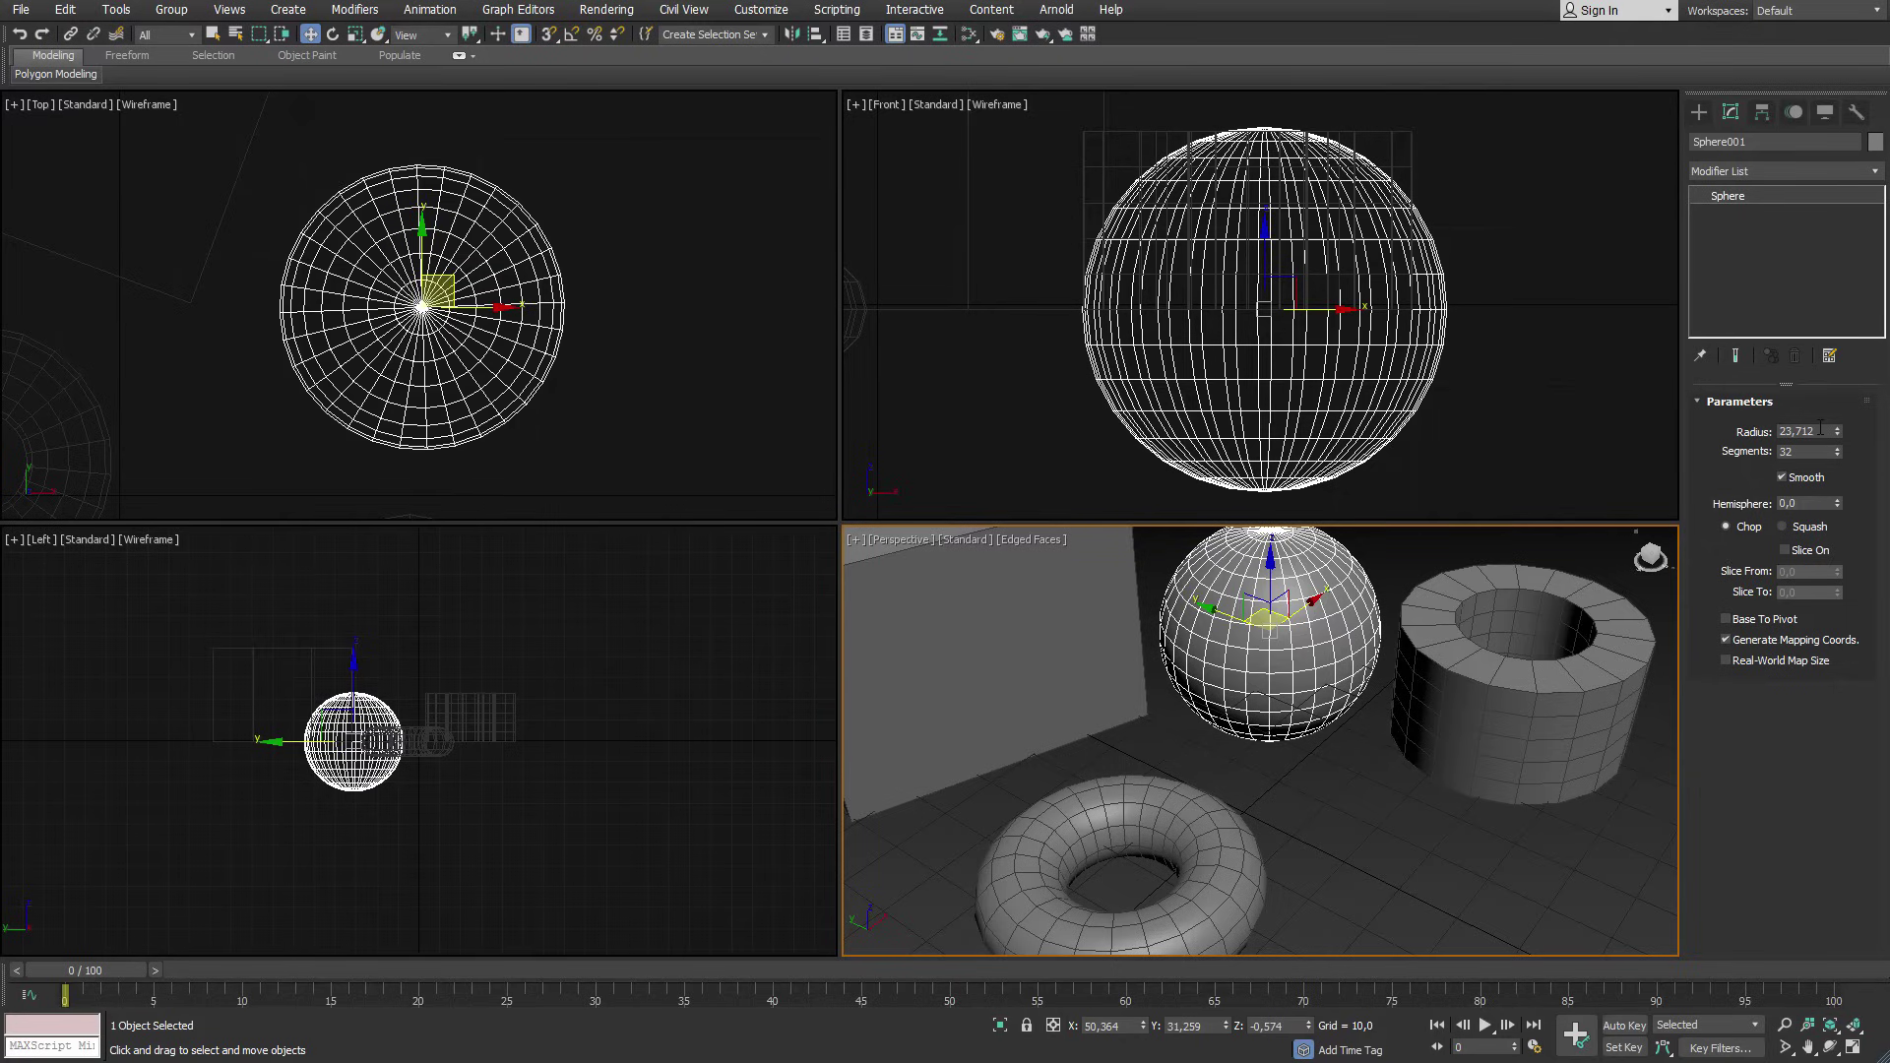
{"action": "left_click", "coordinate": [1086, 608]}
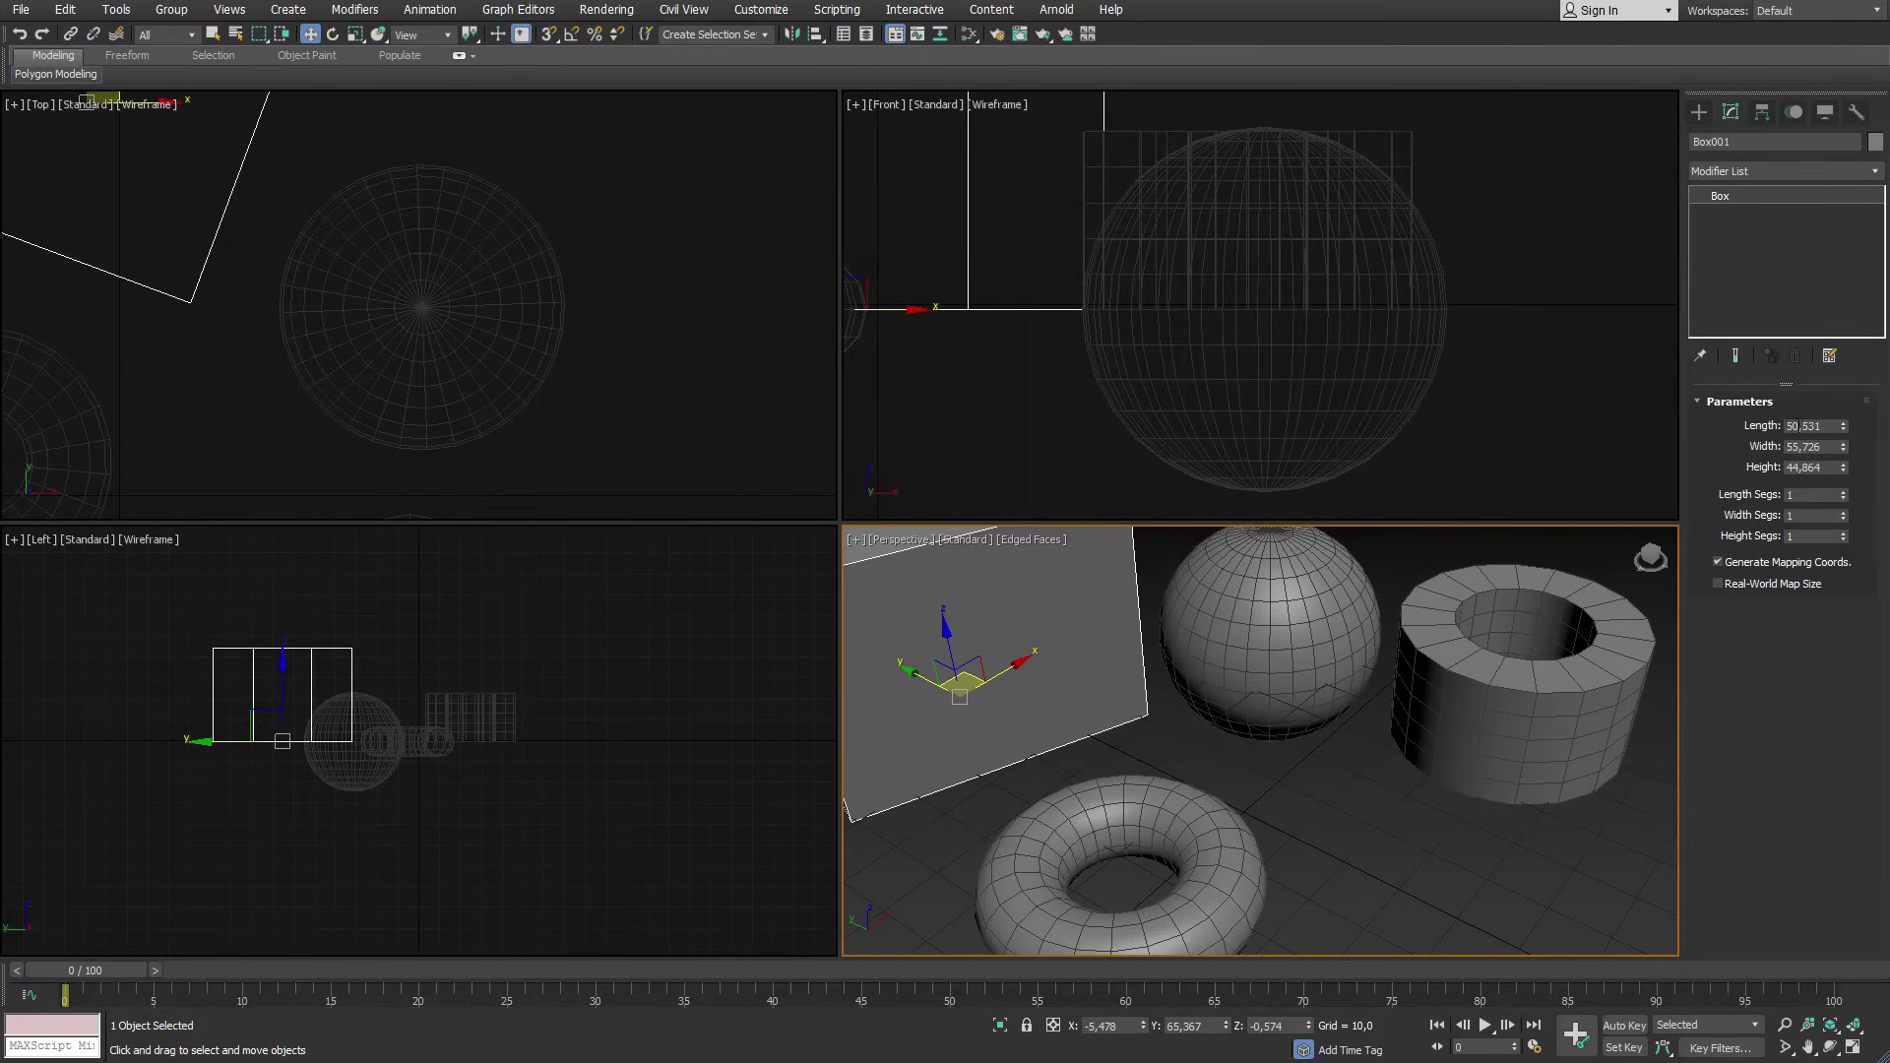
Resize Box001 to Length 57.606, Width 50.153 and Height 56.2.
{"action": "mouse_move", "coordinate": [1844, 427]}
{"action": "left_mouse_down"}
{"action": "mouse_move", "coordinate": [1838, 413]}
{"action": "mouse_move", "coordinate": [1833, 455]}
{"action": "left_mouse_up"}
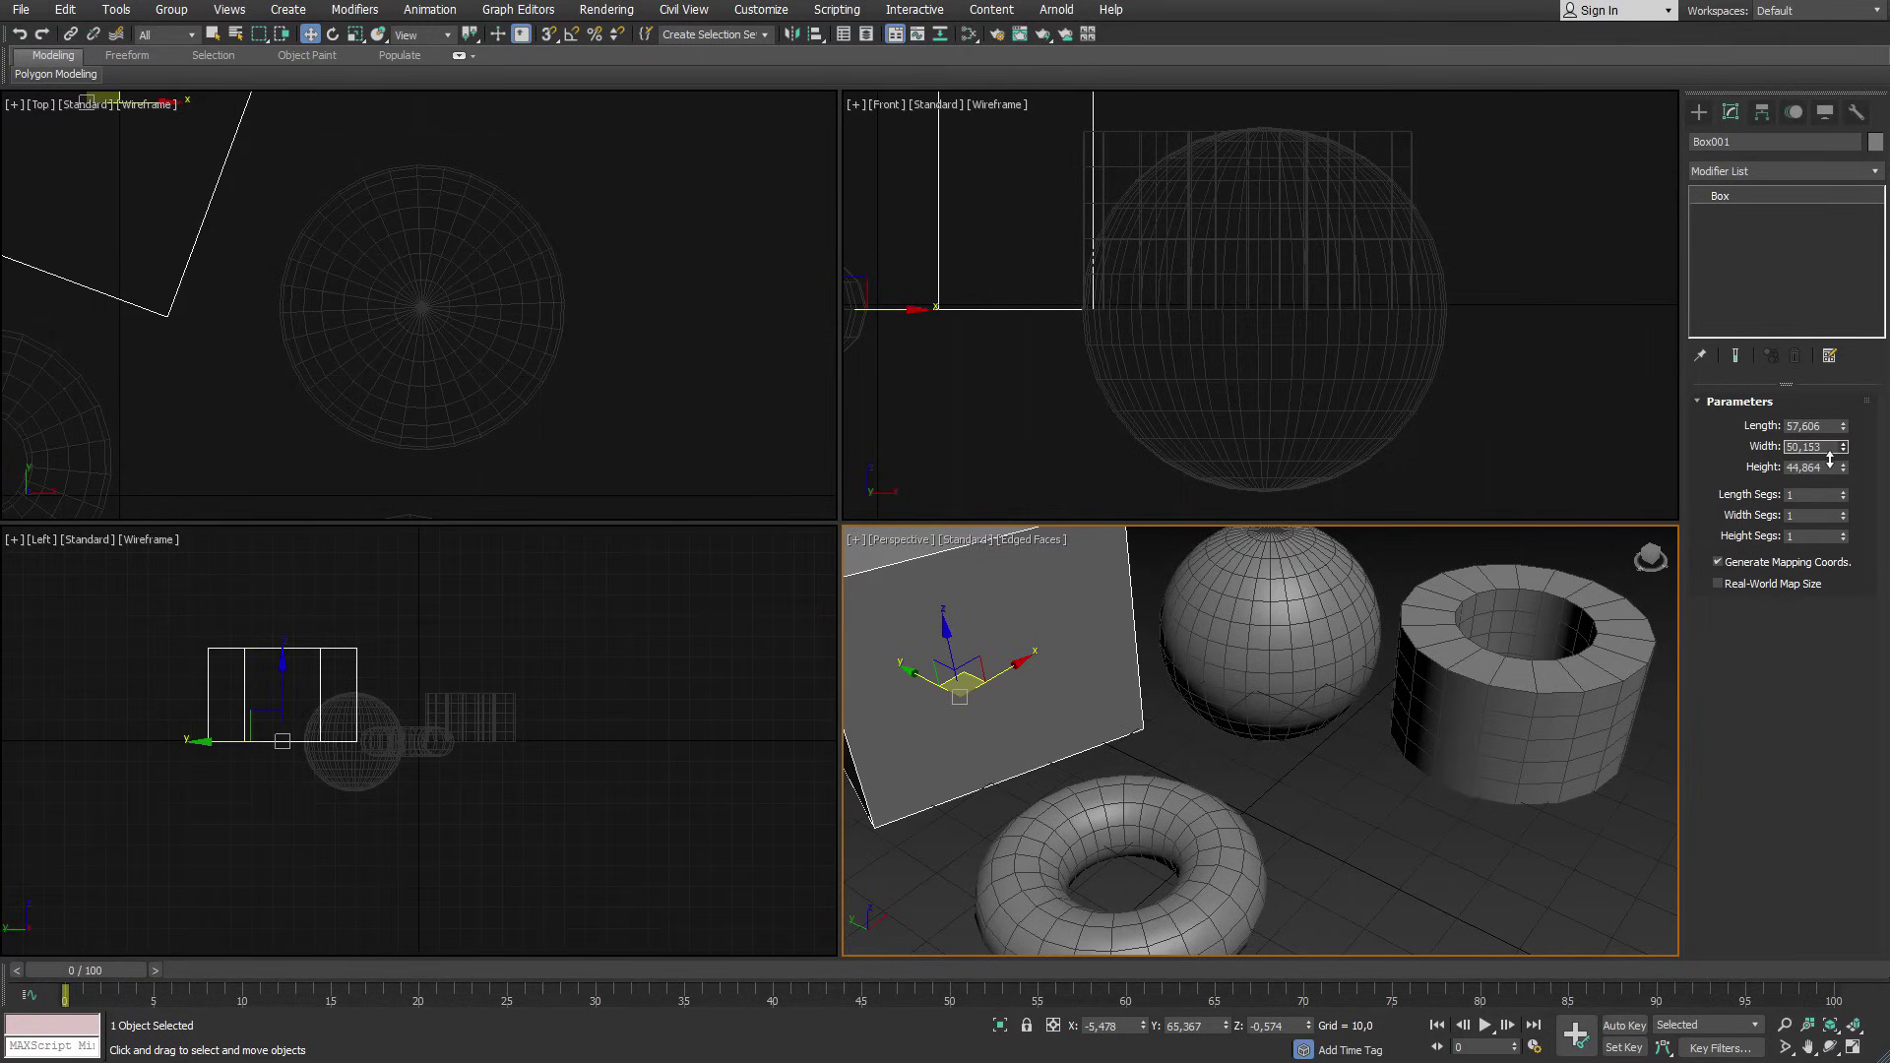
{"action": "double_click", "coordinate": [1802, 468]}
{"action": "type", "text": "56,2"}
{"action": "key", "text": "Return"}
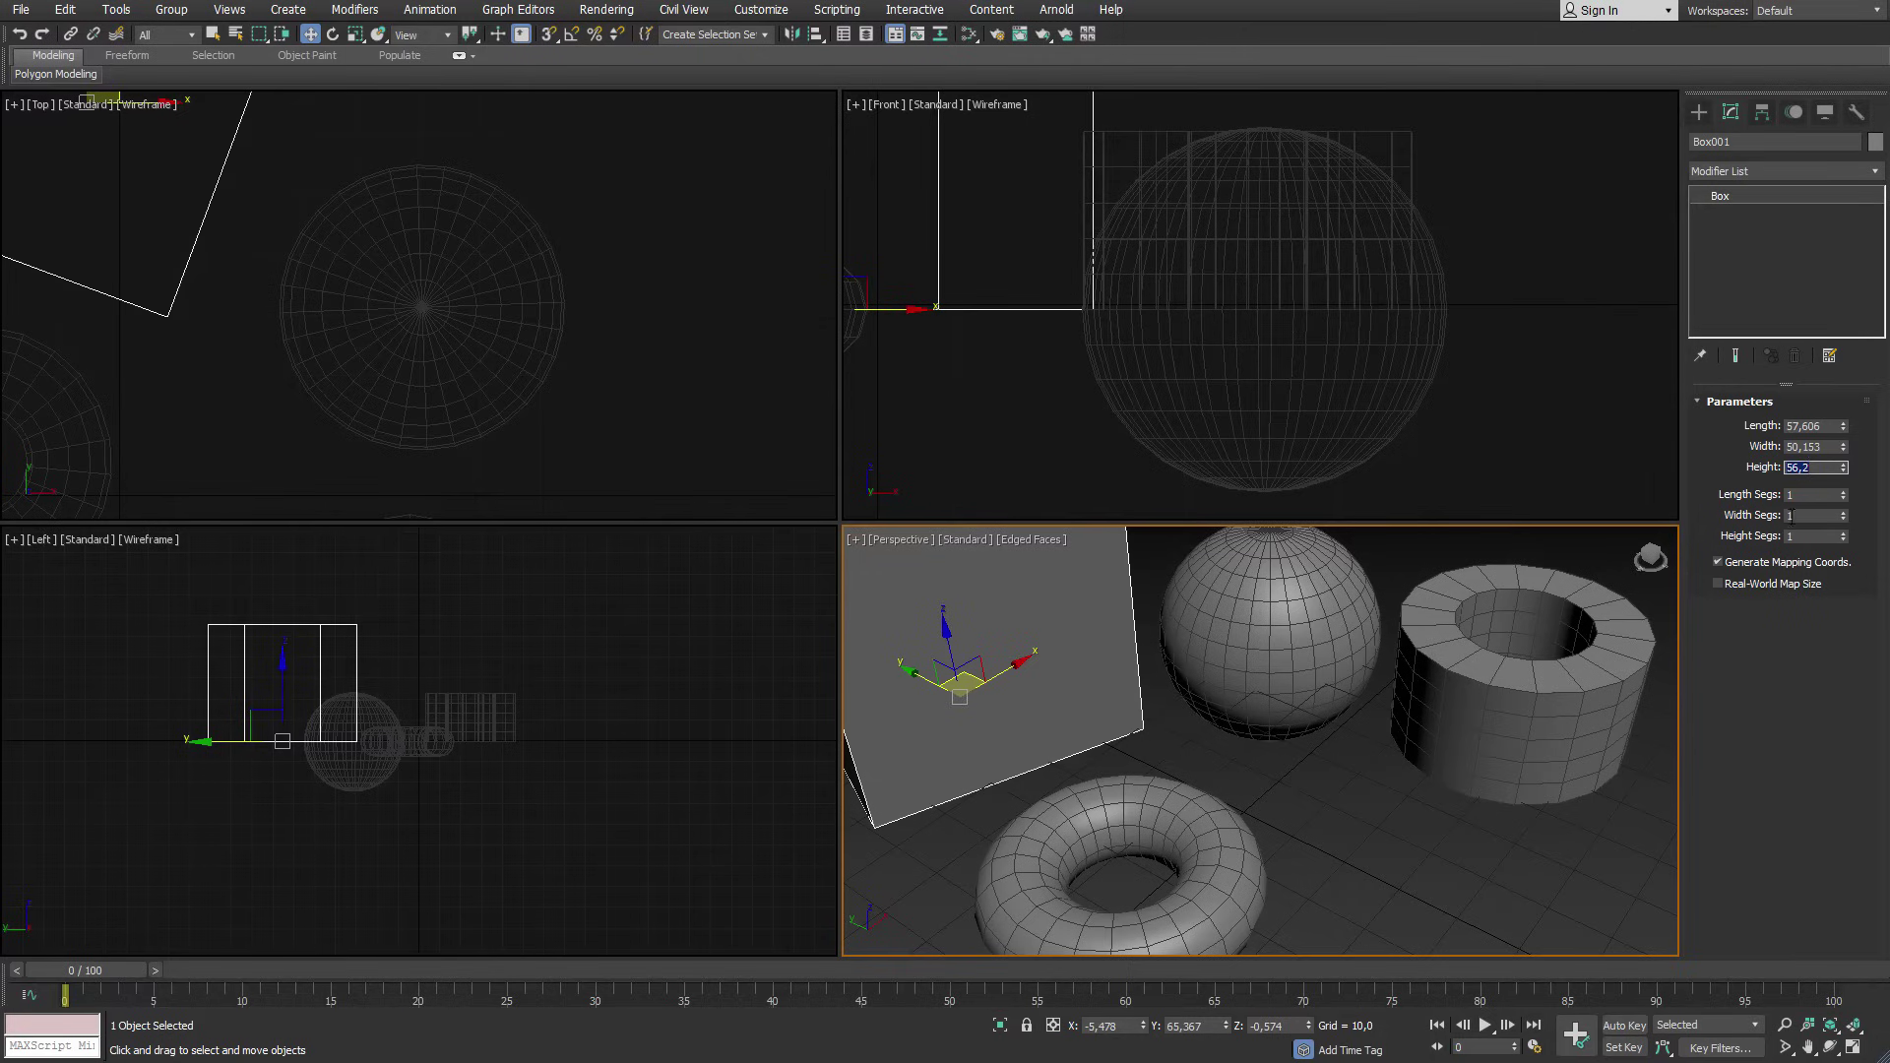
Give Box001 5 length, 4 width and 8 height segments.
{"action": "left_click", "coordinate": [1846, 492]}
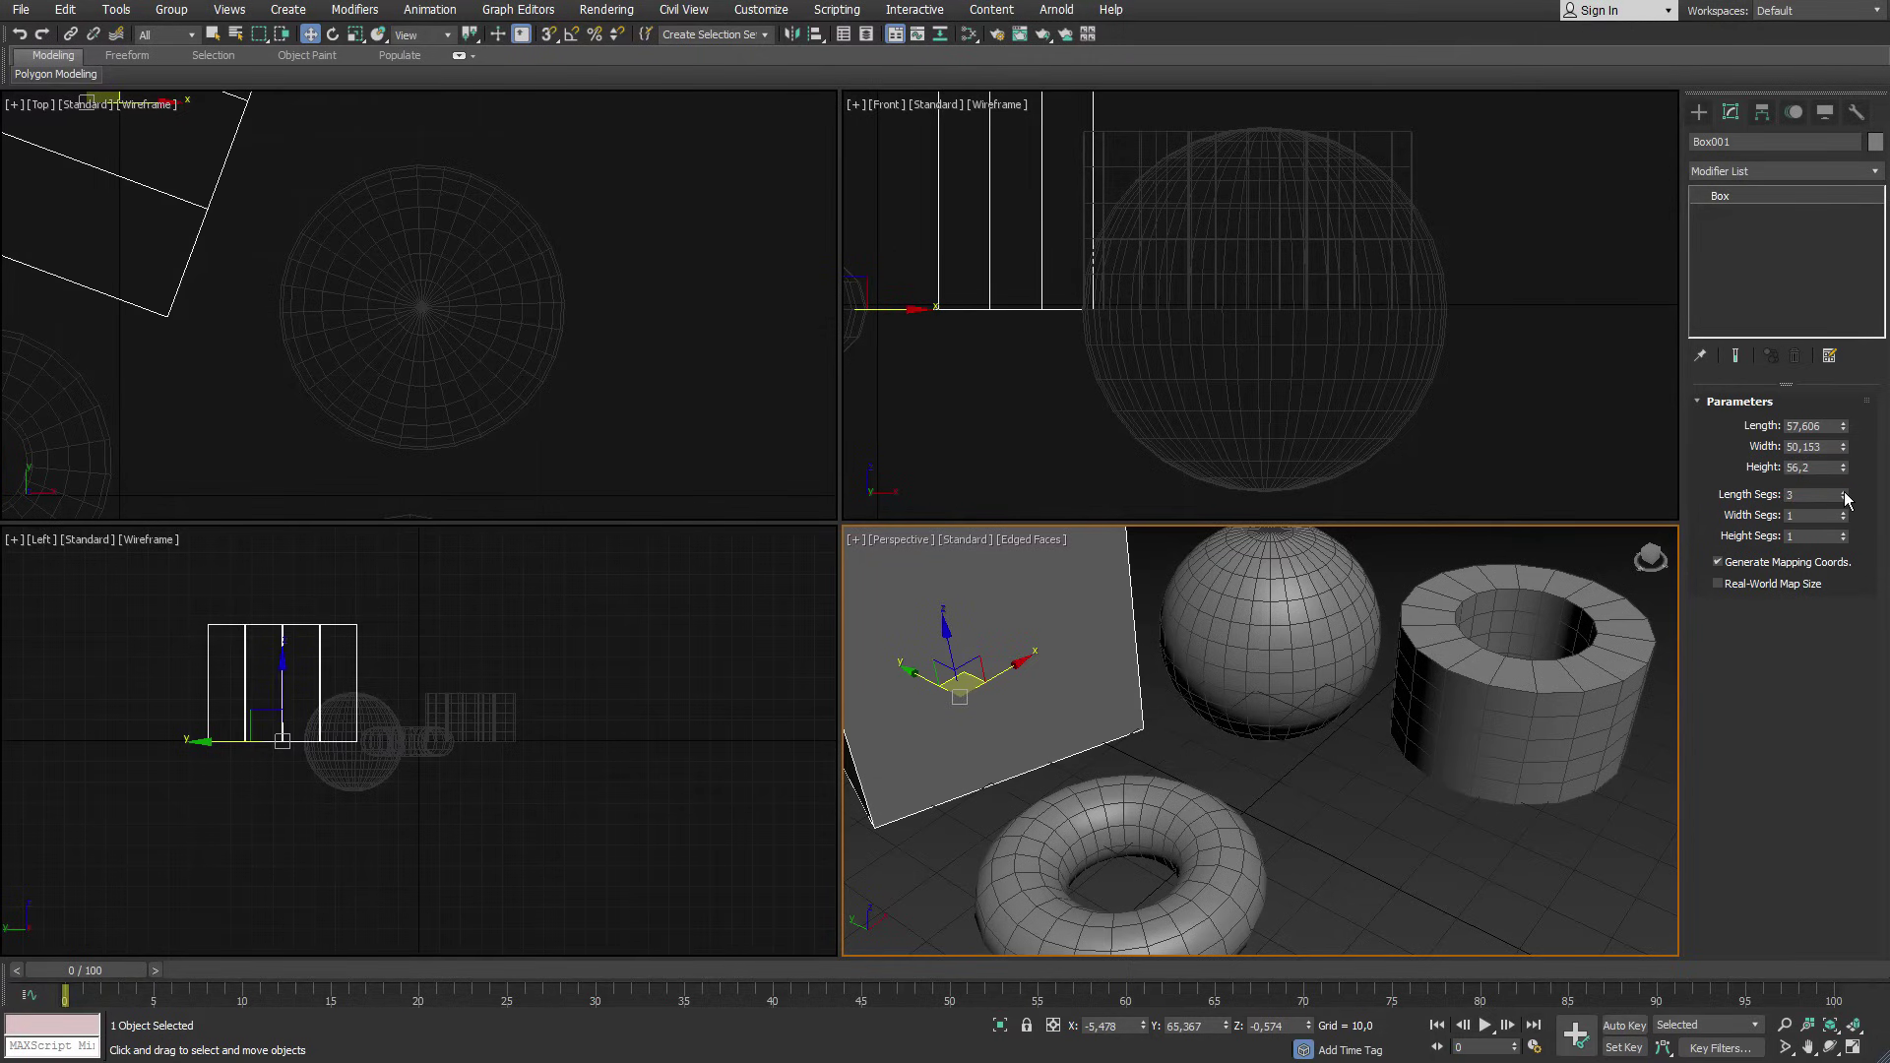
{"action": "left_click", "coordinate": [1844, 492]}
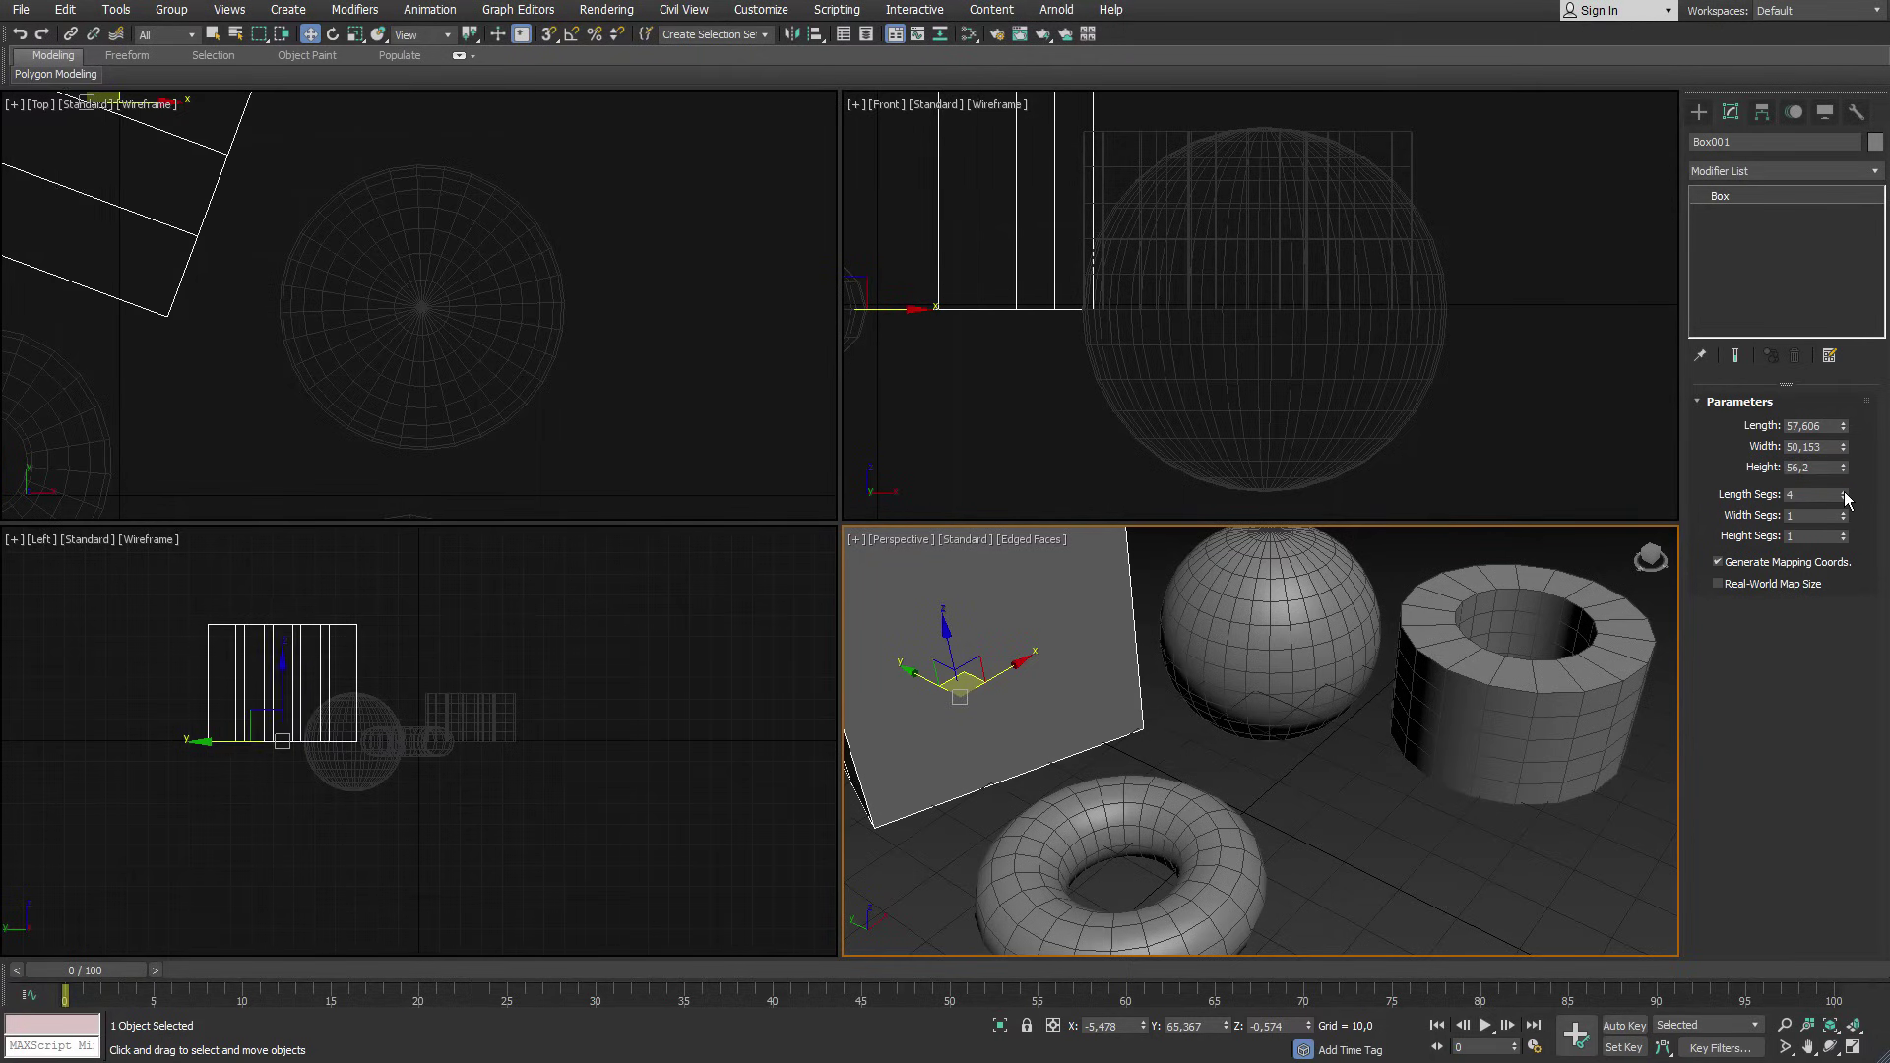
{"action": "left_click", "coordinate": [1844, 513]}
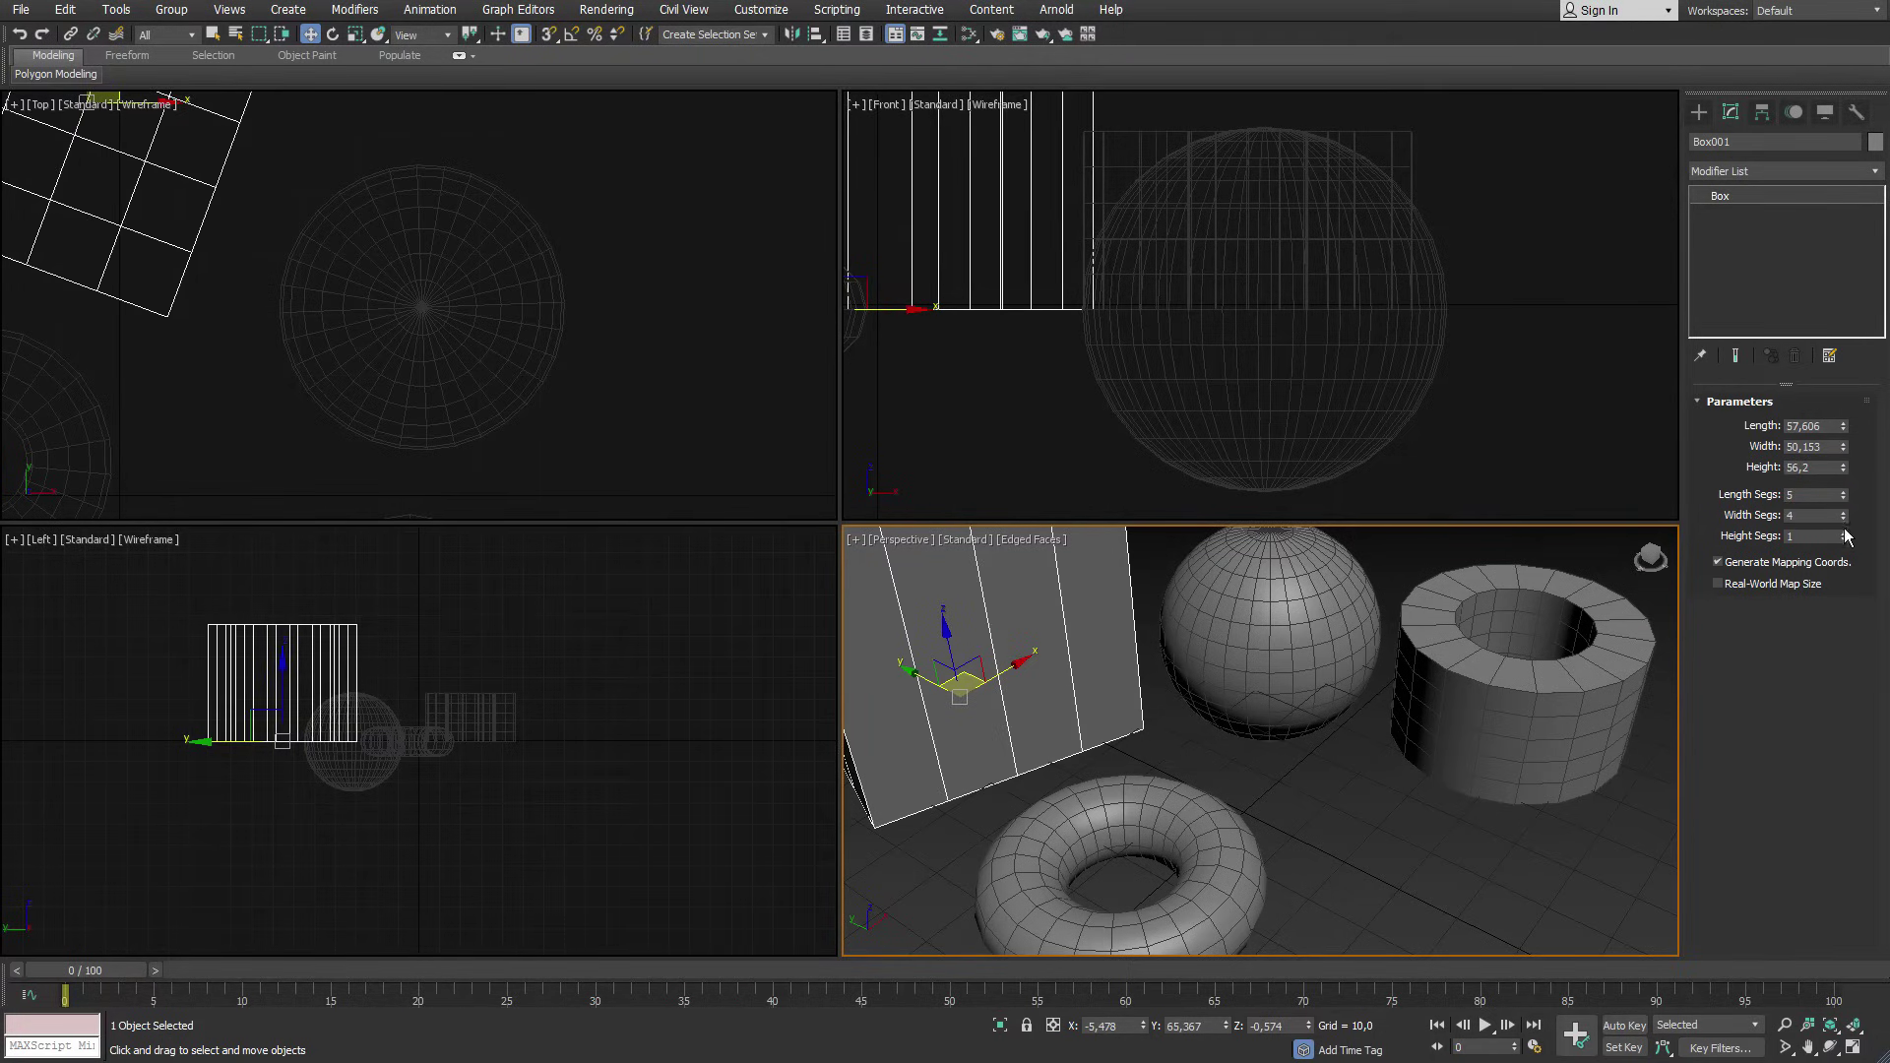
{"action": "left_click", "coordinate": [1845, 533]}
{"action": "left_click", "coordinate": [1844, 532]}
{"action": "left_click", "coordinate": [1844, 532]}
{"action": "left_click", "coordinate": [1844, 533]}
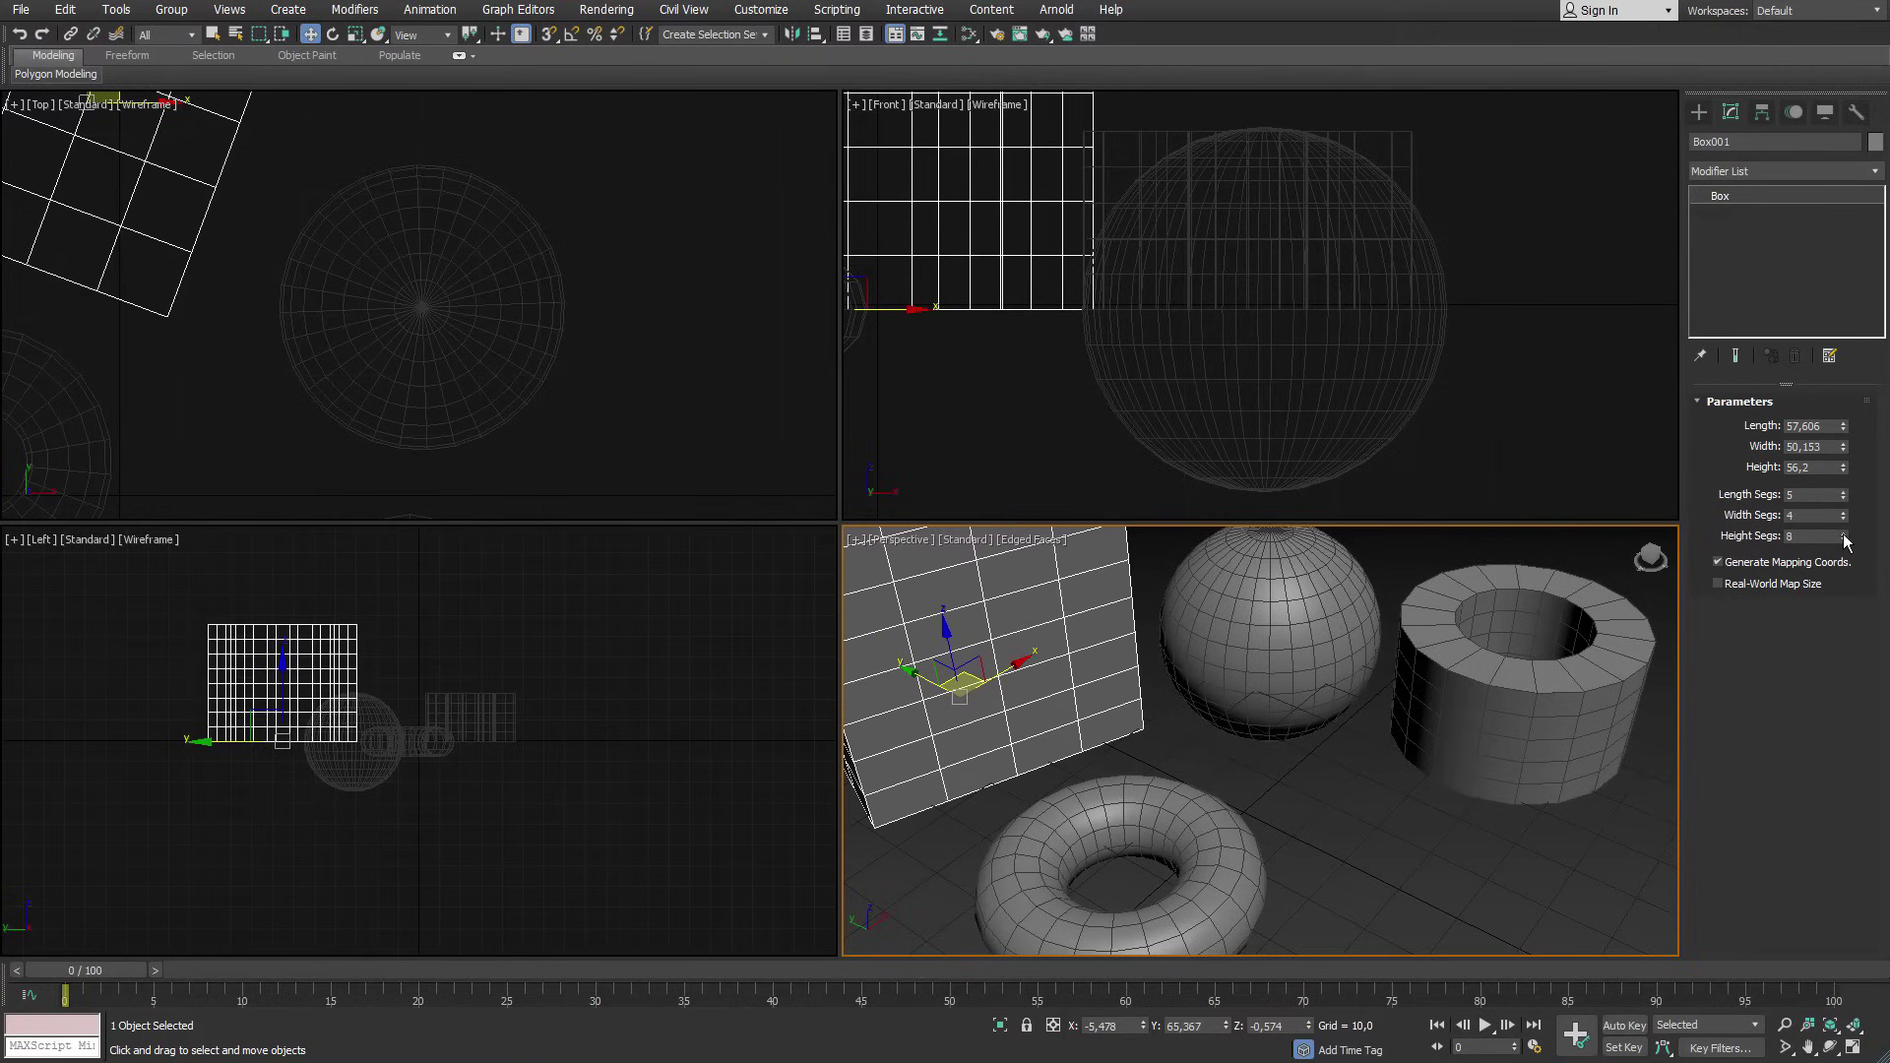
{"action": "scroll", "coordinate": [1064, 201], "scroll_direction": "up", "scroll_amount": 4}
{"action": "middle_click_drag", "start_coordinate": [1194, 316], "coordinate": [1419, 408]}
{"action": "scroll", "coordinate": [1419, 408], "scroll_direction": "down", "scroll_amount": 2}
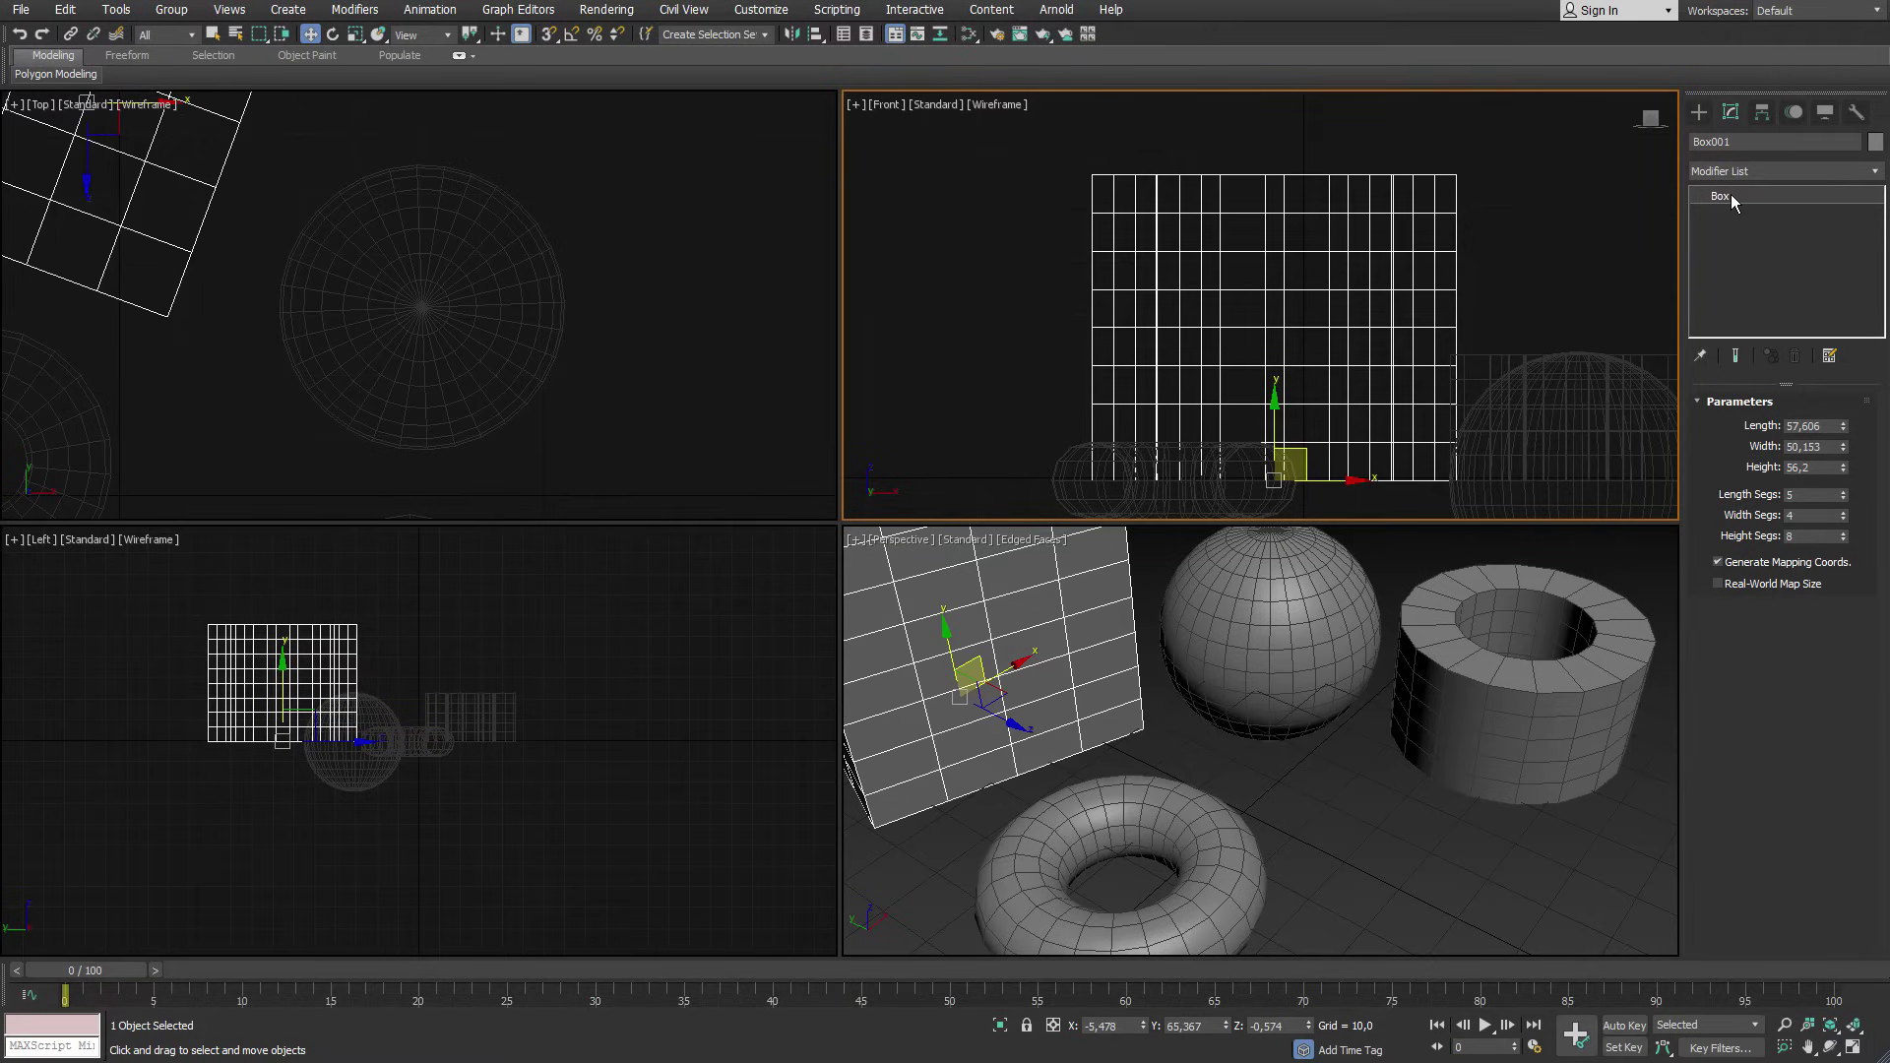
{"action": "right_click", "coordinate": [1731, 197]}
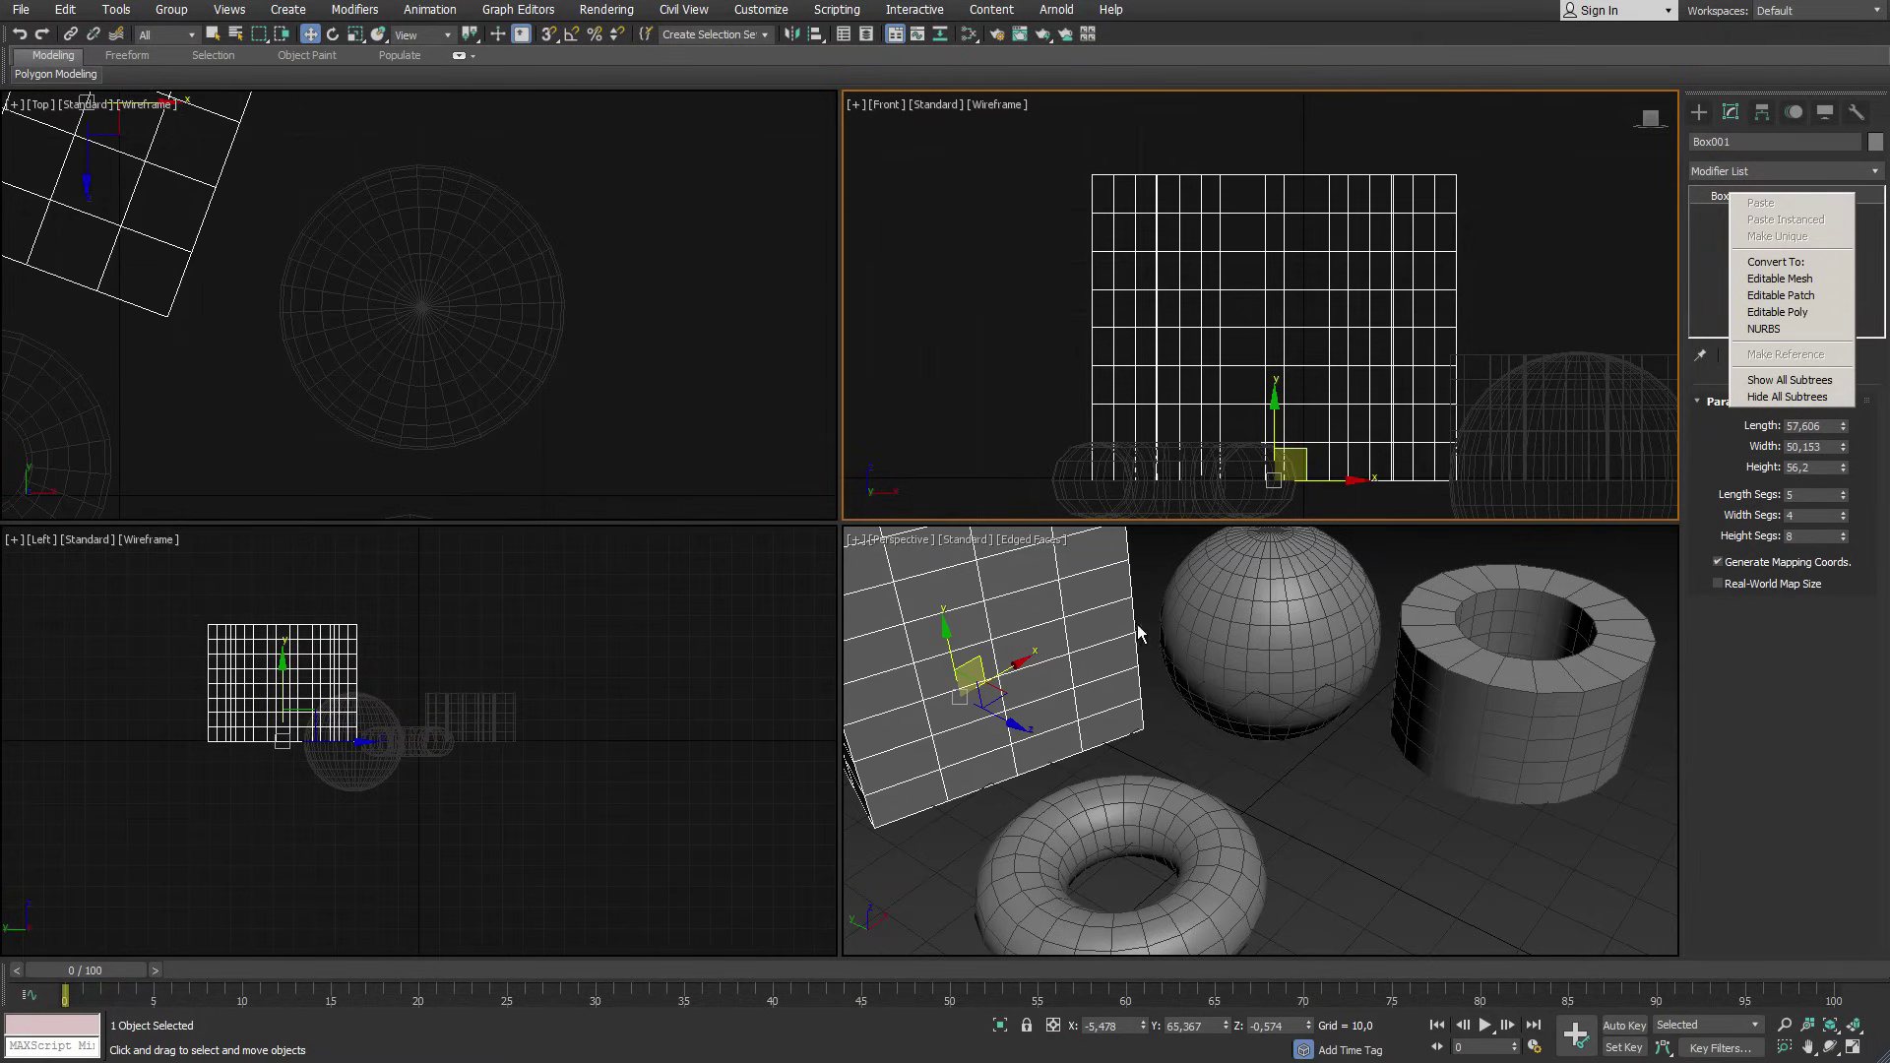
Convert Box001 and Sphere001 to Editable Poly, then reselect Box001.
{"action": "left_click", "coordinate": [1097, 628]}
{"action": "right_click", "coordinate": [1097, 628]}
{"action": "mouse_move", "coordinate": [1132, 837]}
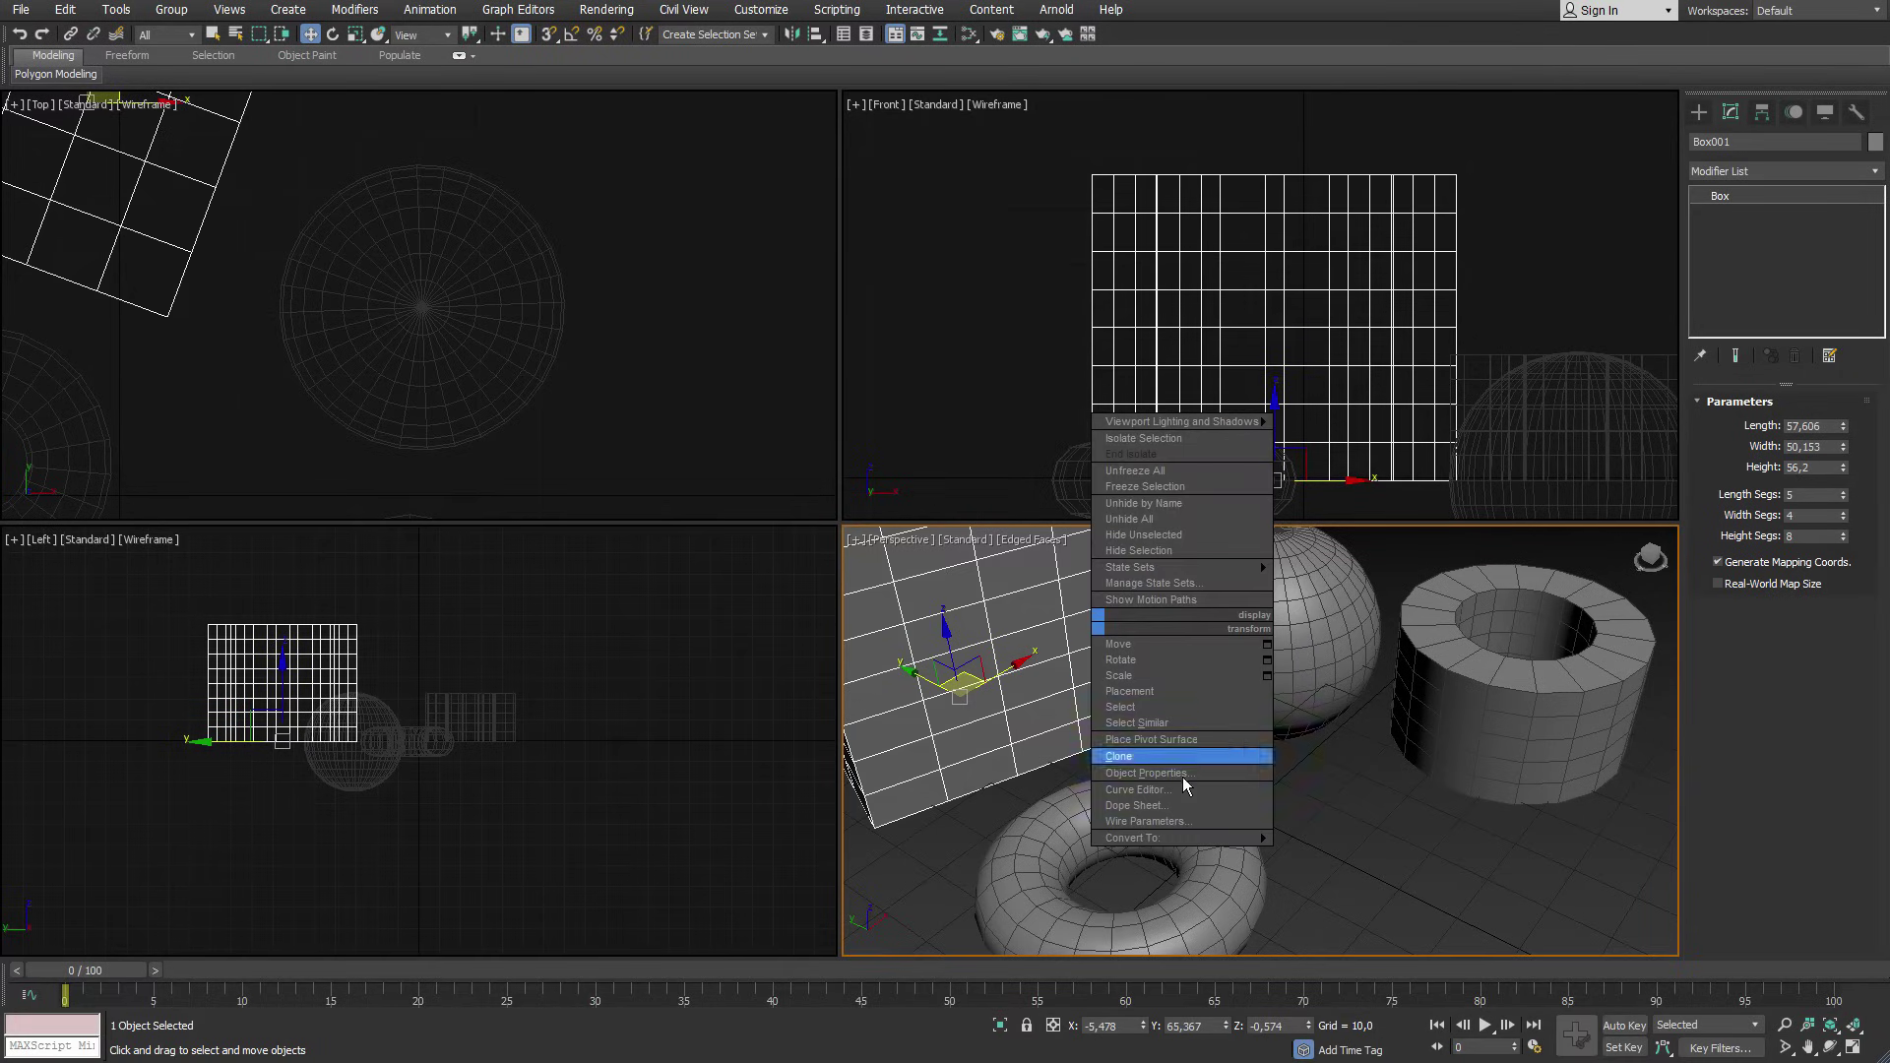
{"action": "left_click", "coordinate": [1373, 854]}
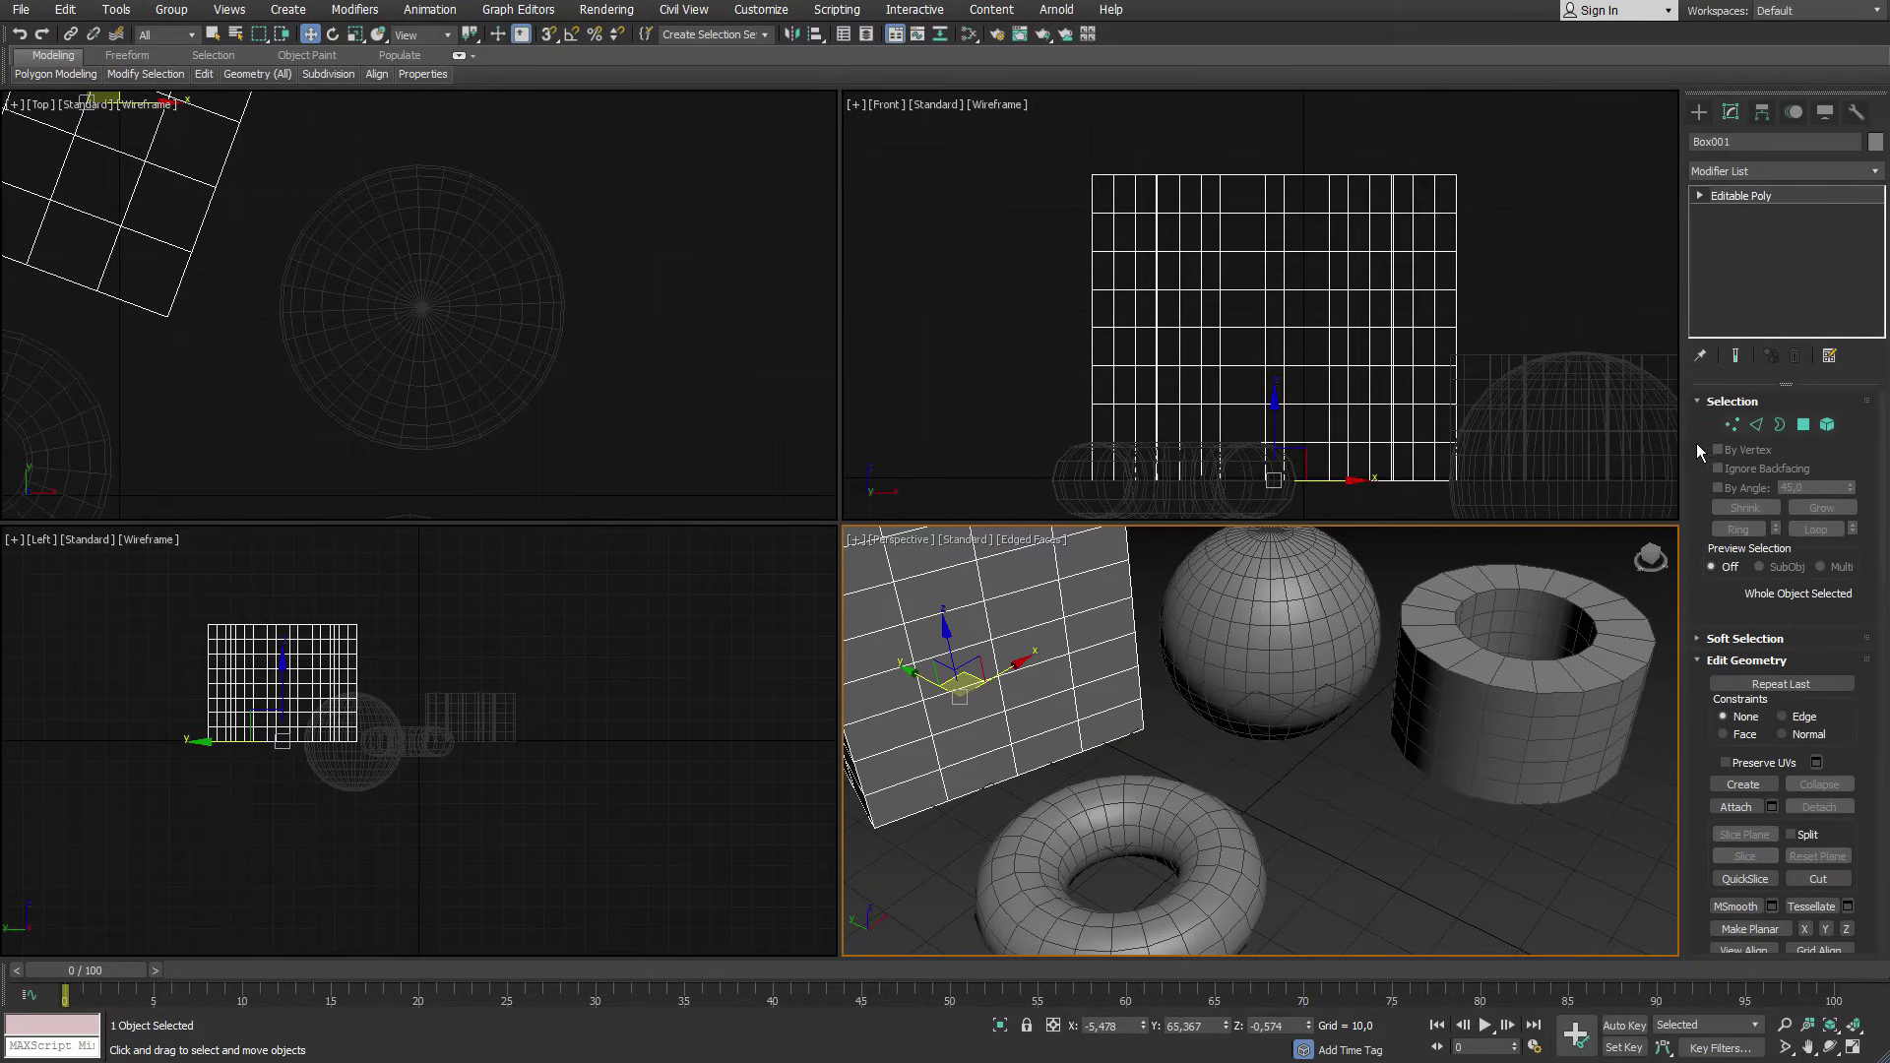
{"action": "left_click", "coordinate": [1300, 588]}
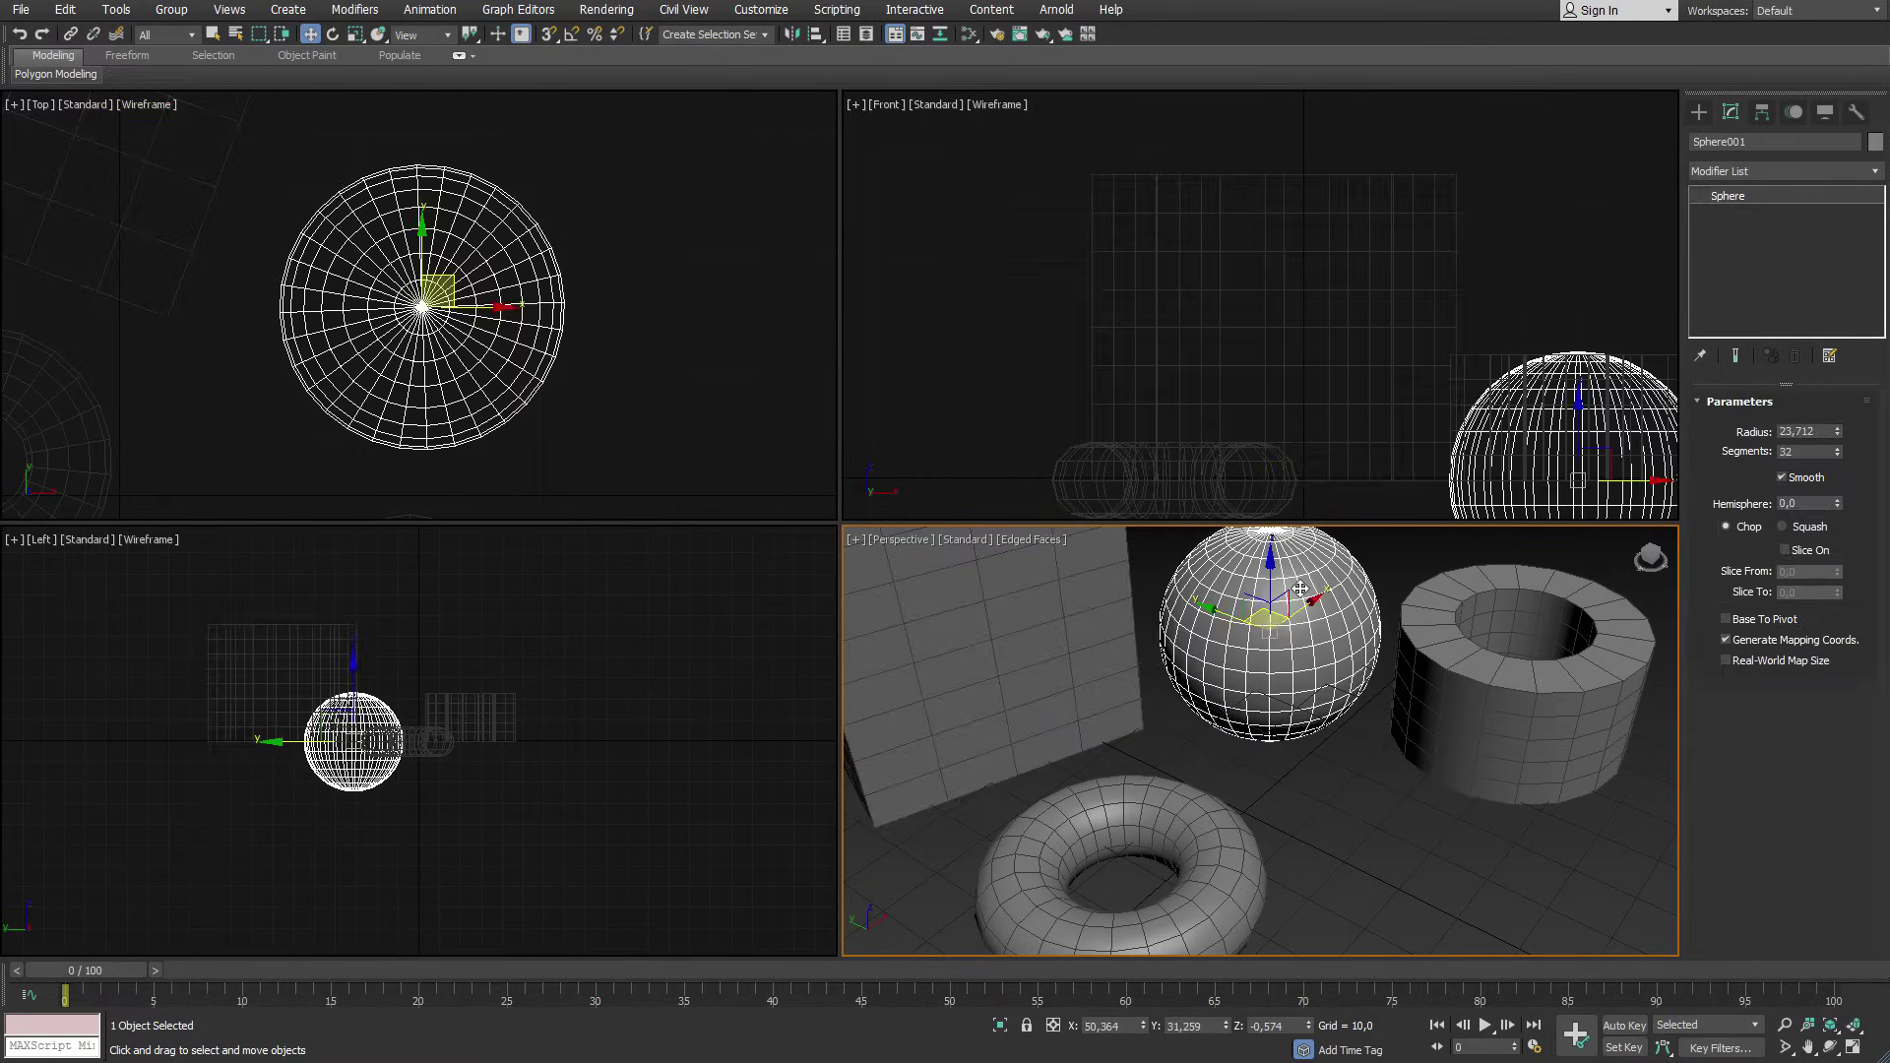
{"action": "right_click", "coordinate": [1758, 193]}
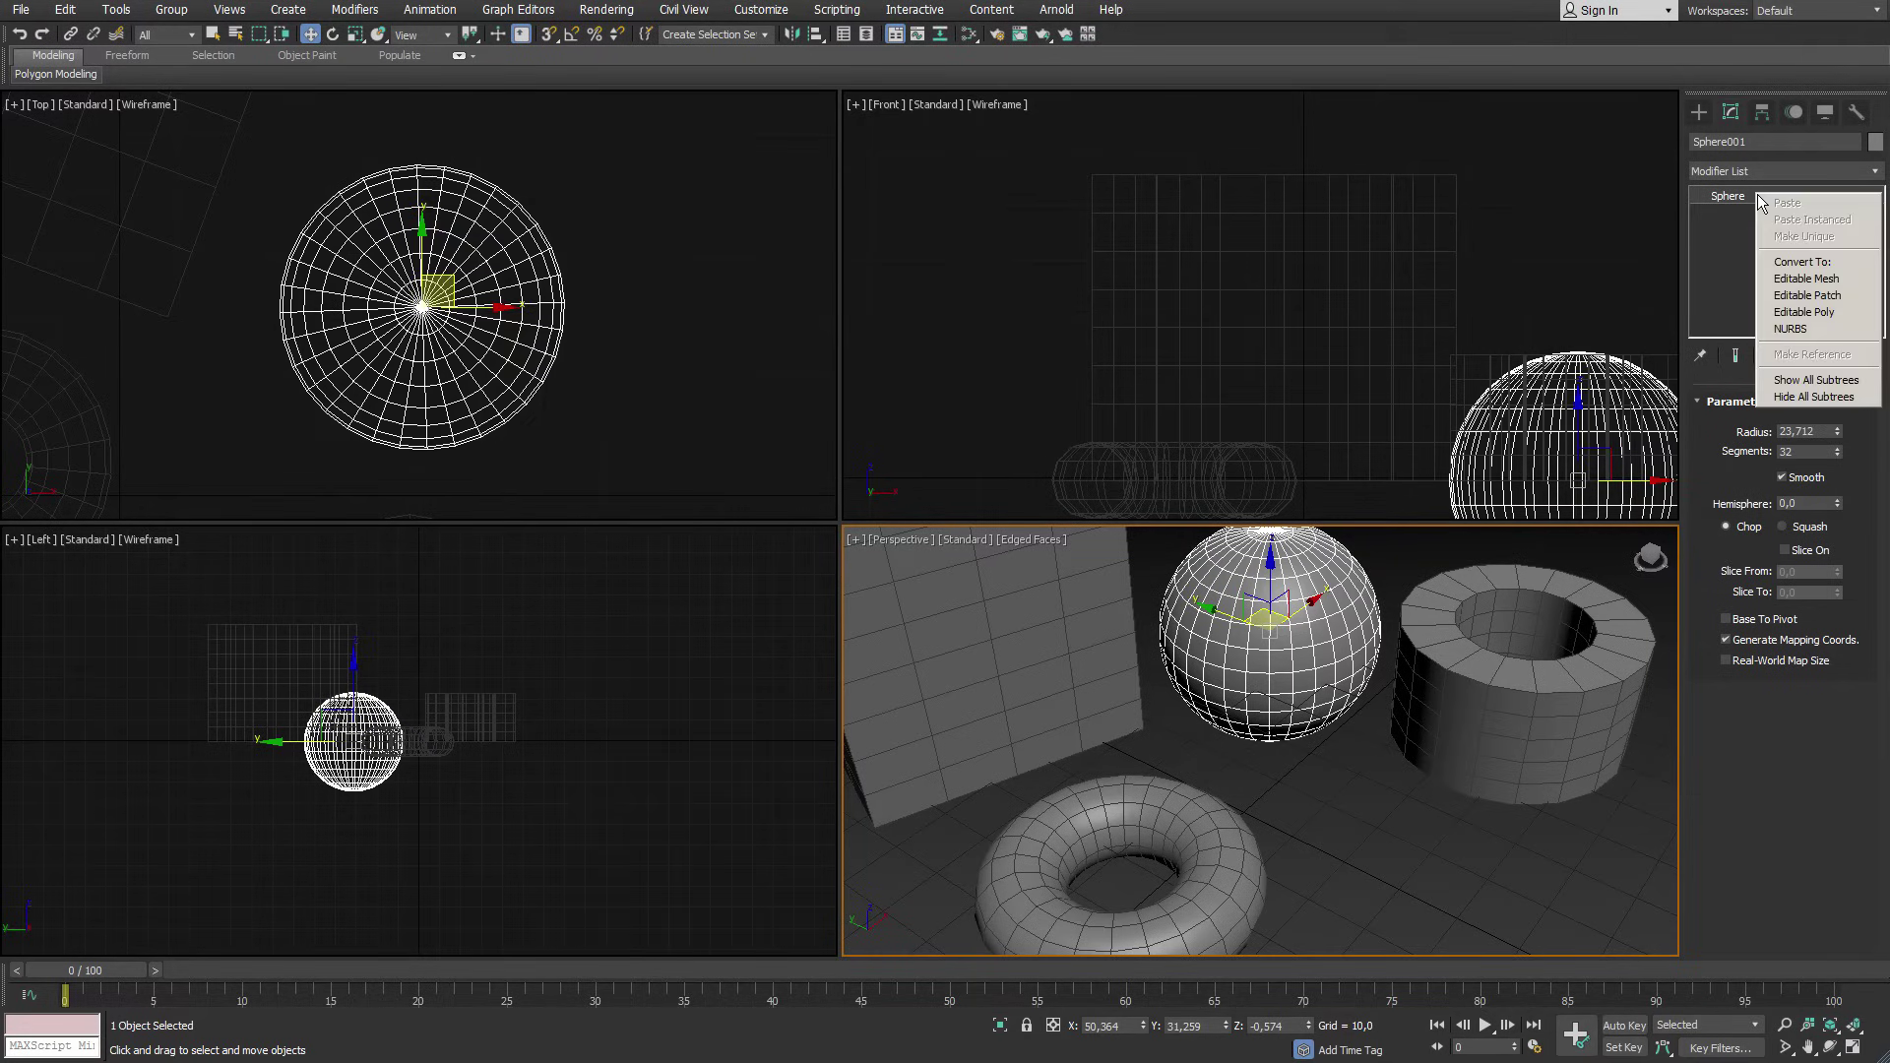
{"action": "left_click", "coordinate": [1794, 313]}
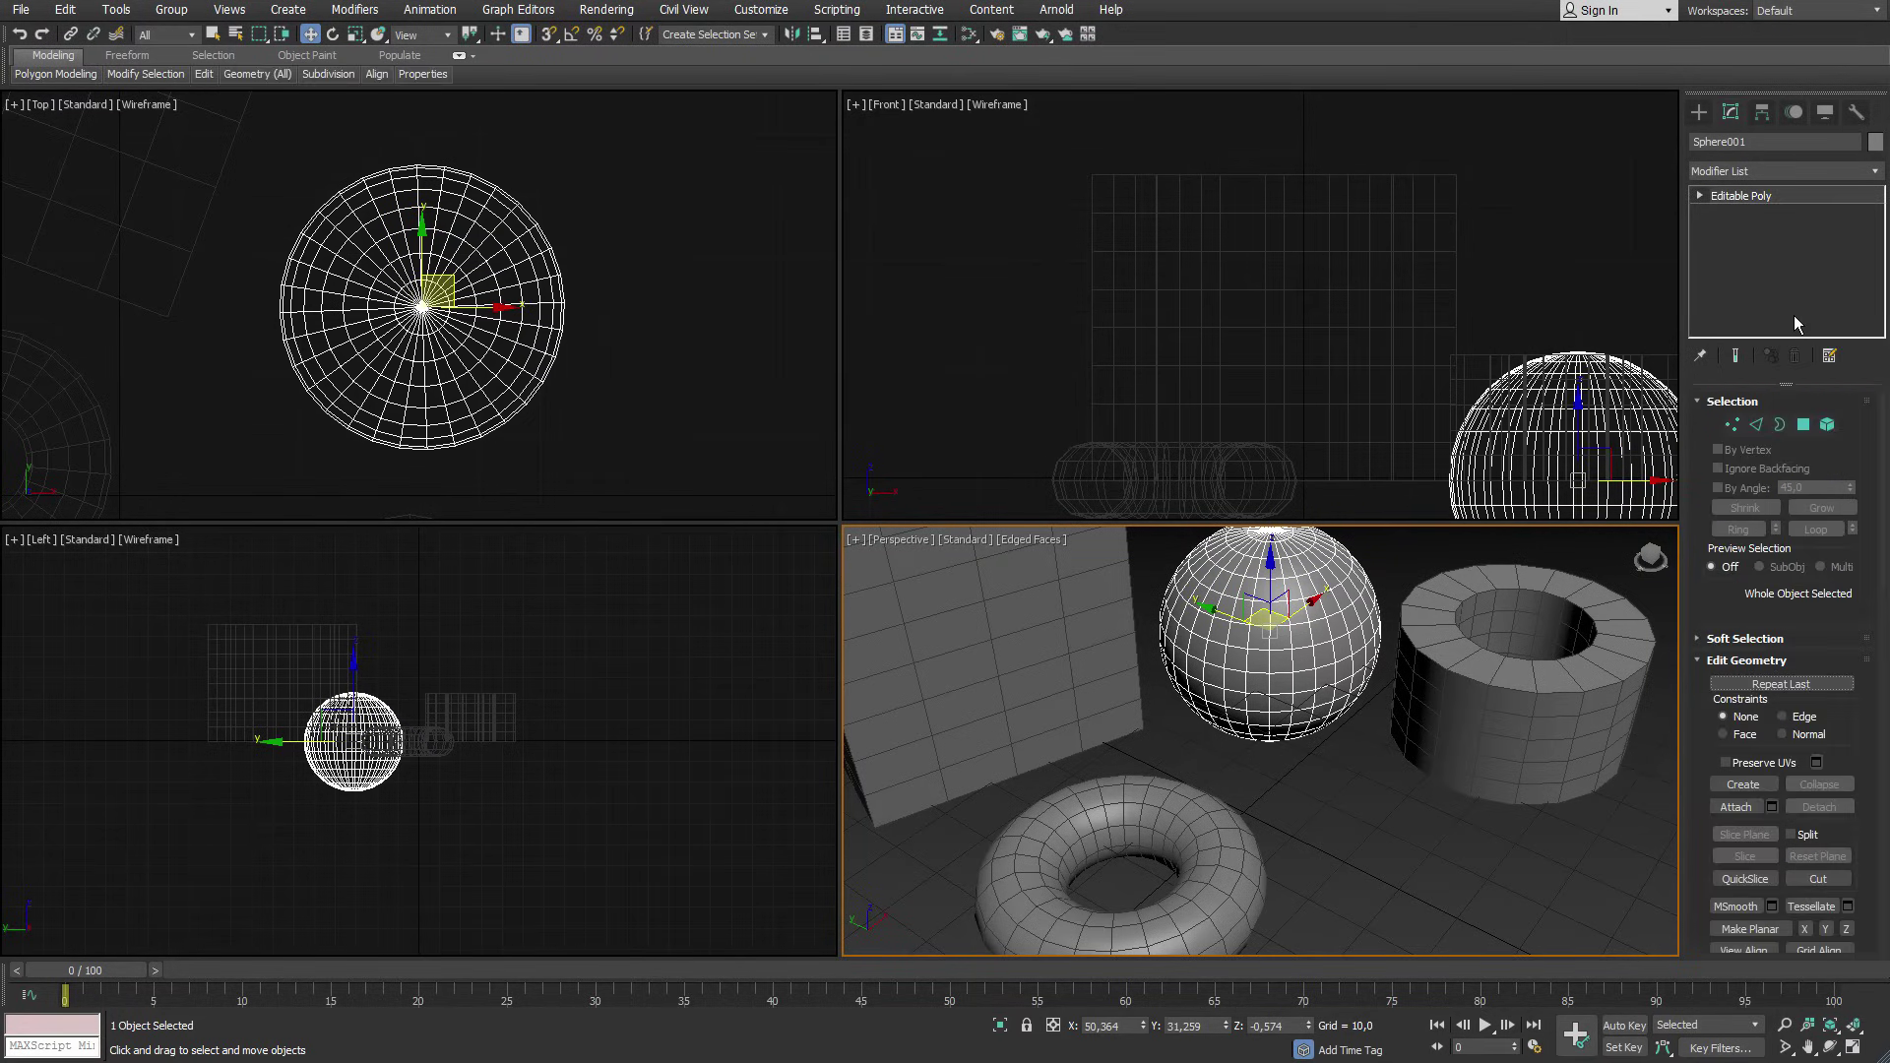
{"action": "left_click", "coordinate": [1125, 648]}
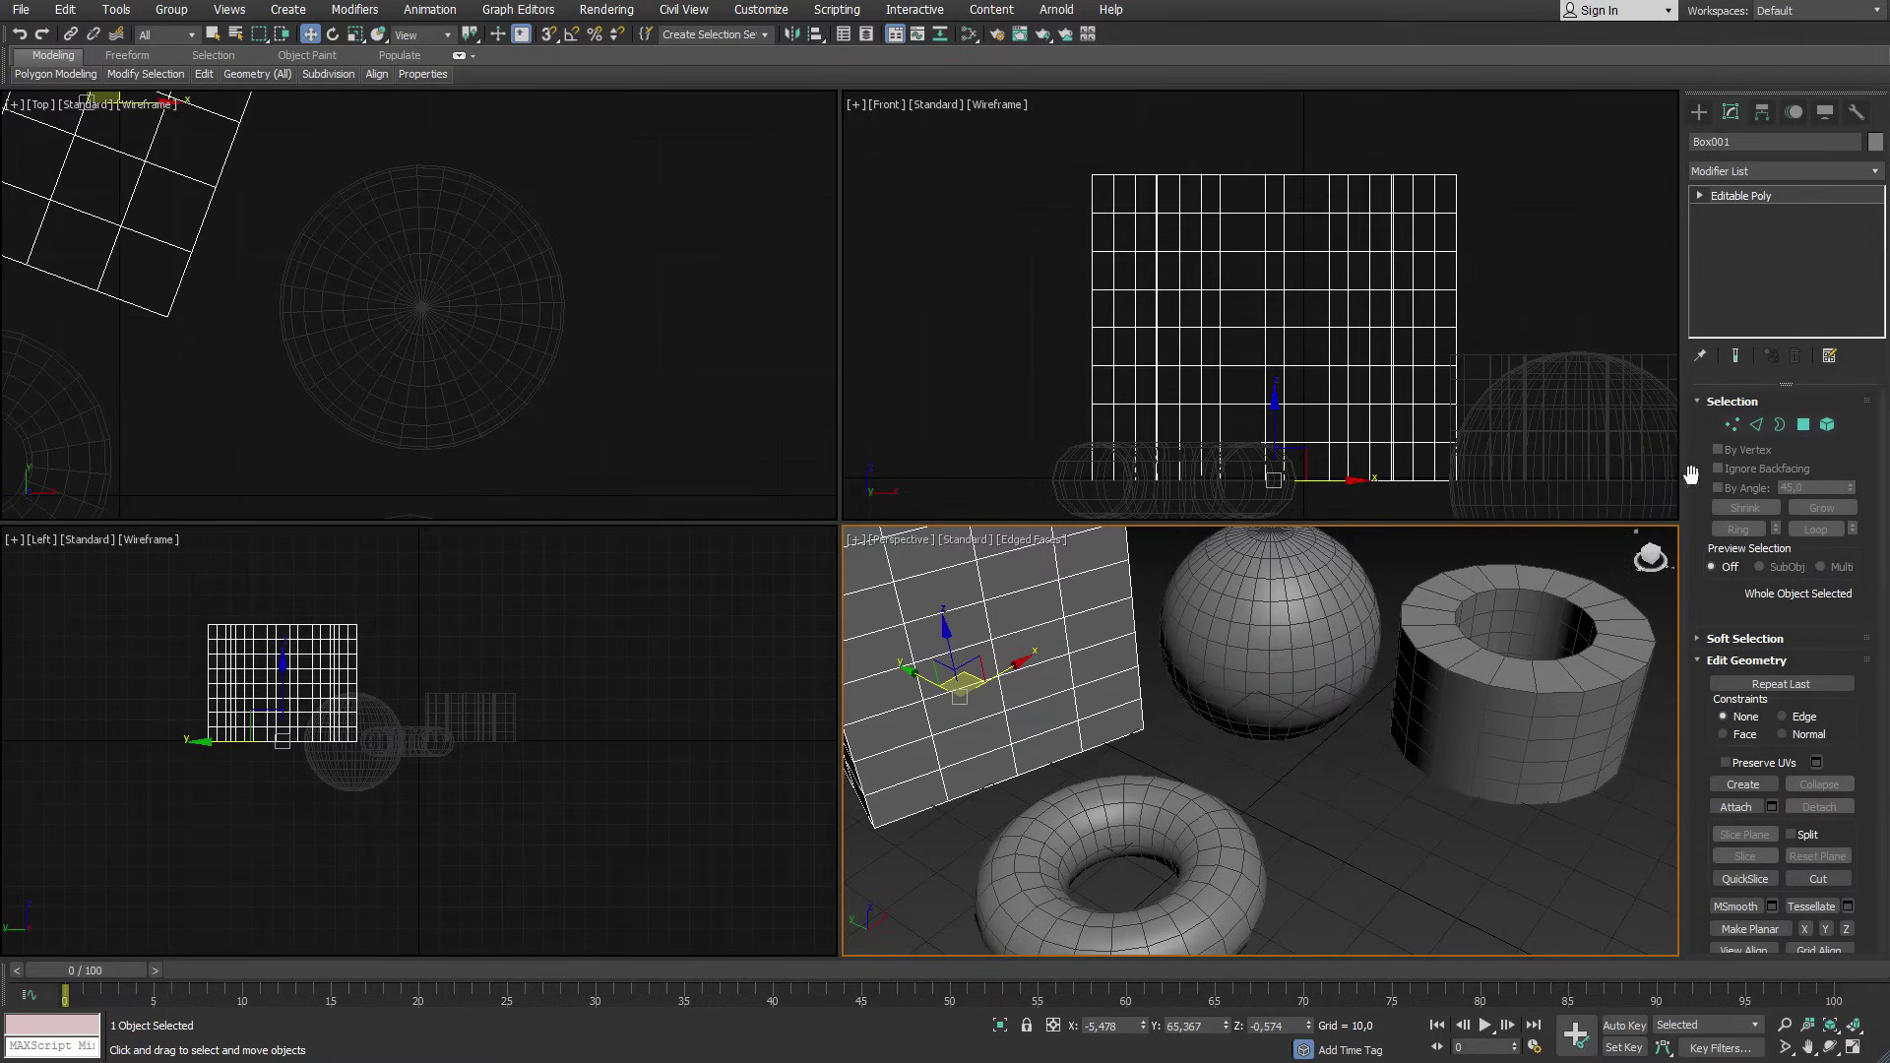
Pull two of Box001's vertices out of the flat grid in Vertex mode.
{"action": "left_click", "coordinate": [1732, 425]}
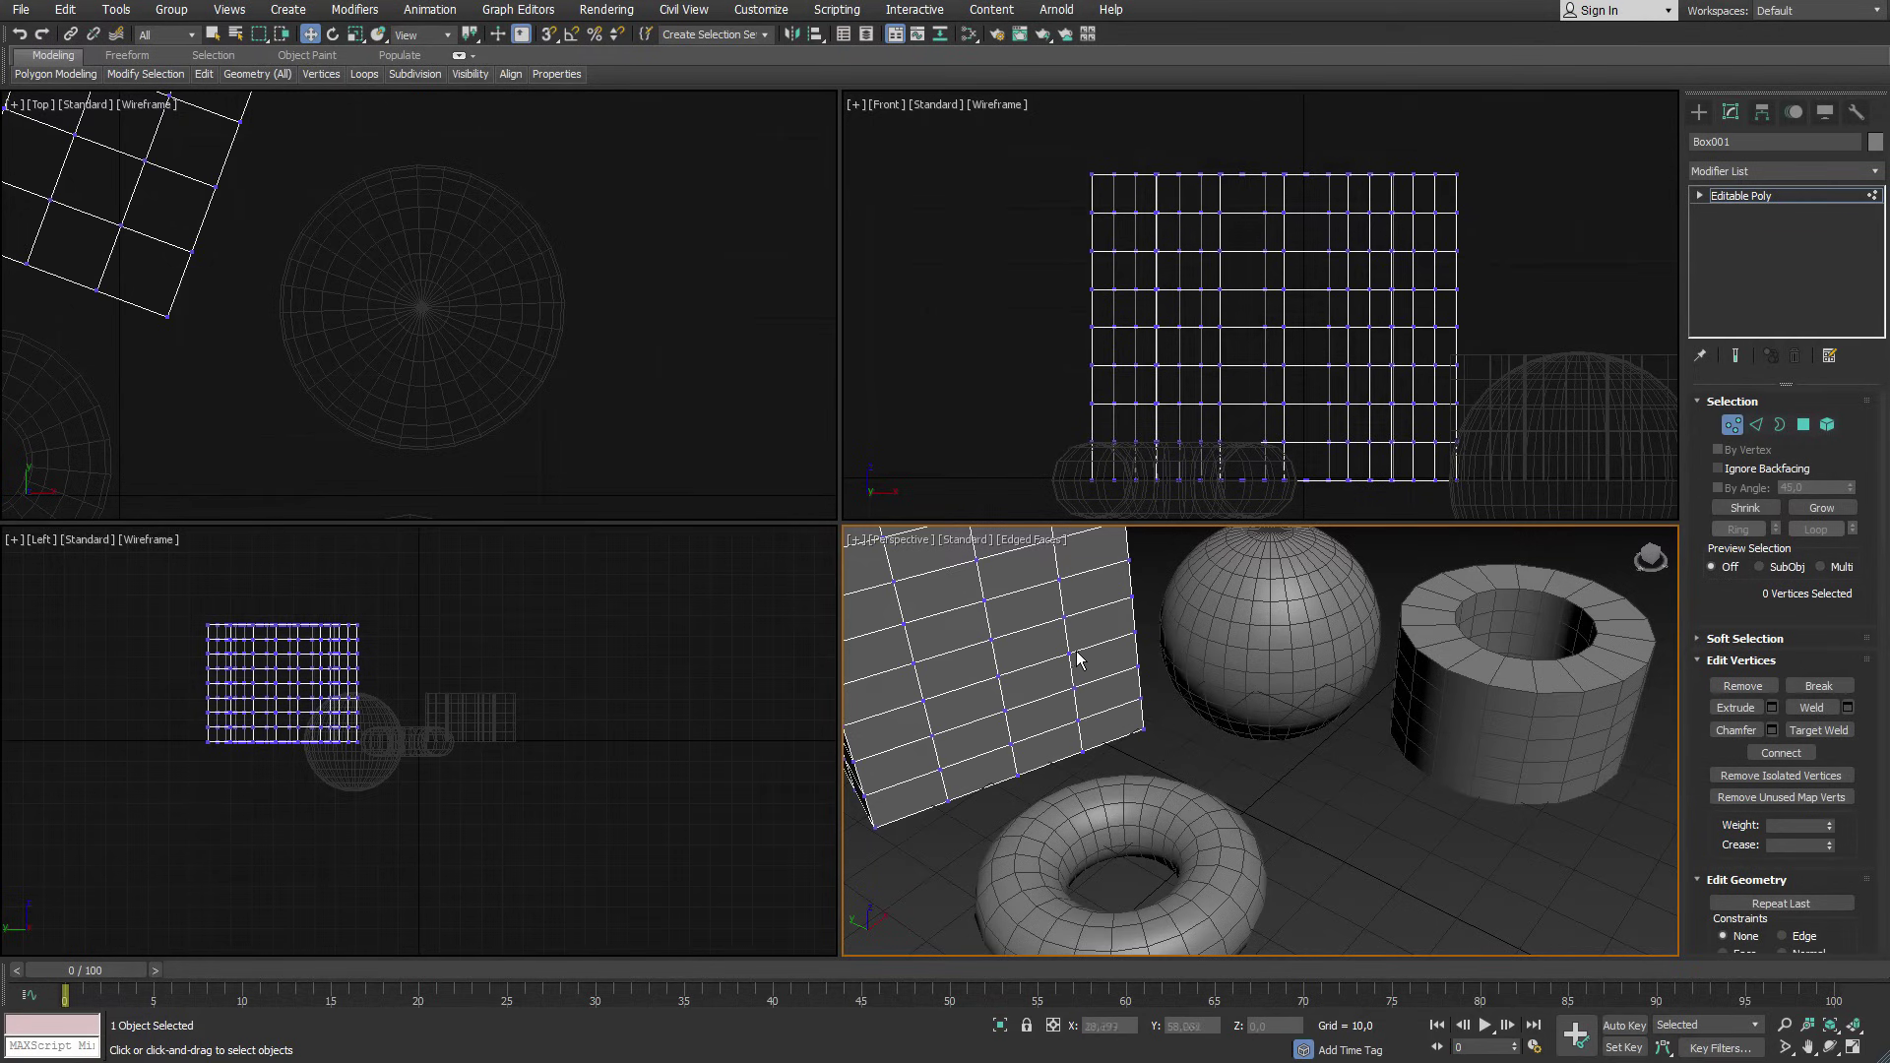
{"action": "left_click_drag", "start_coordinate": [1078, 658], "coordinate": [1110, 664]}
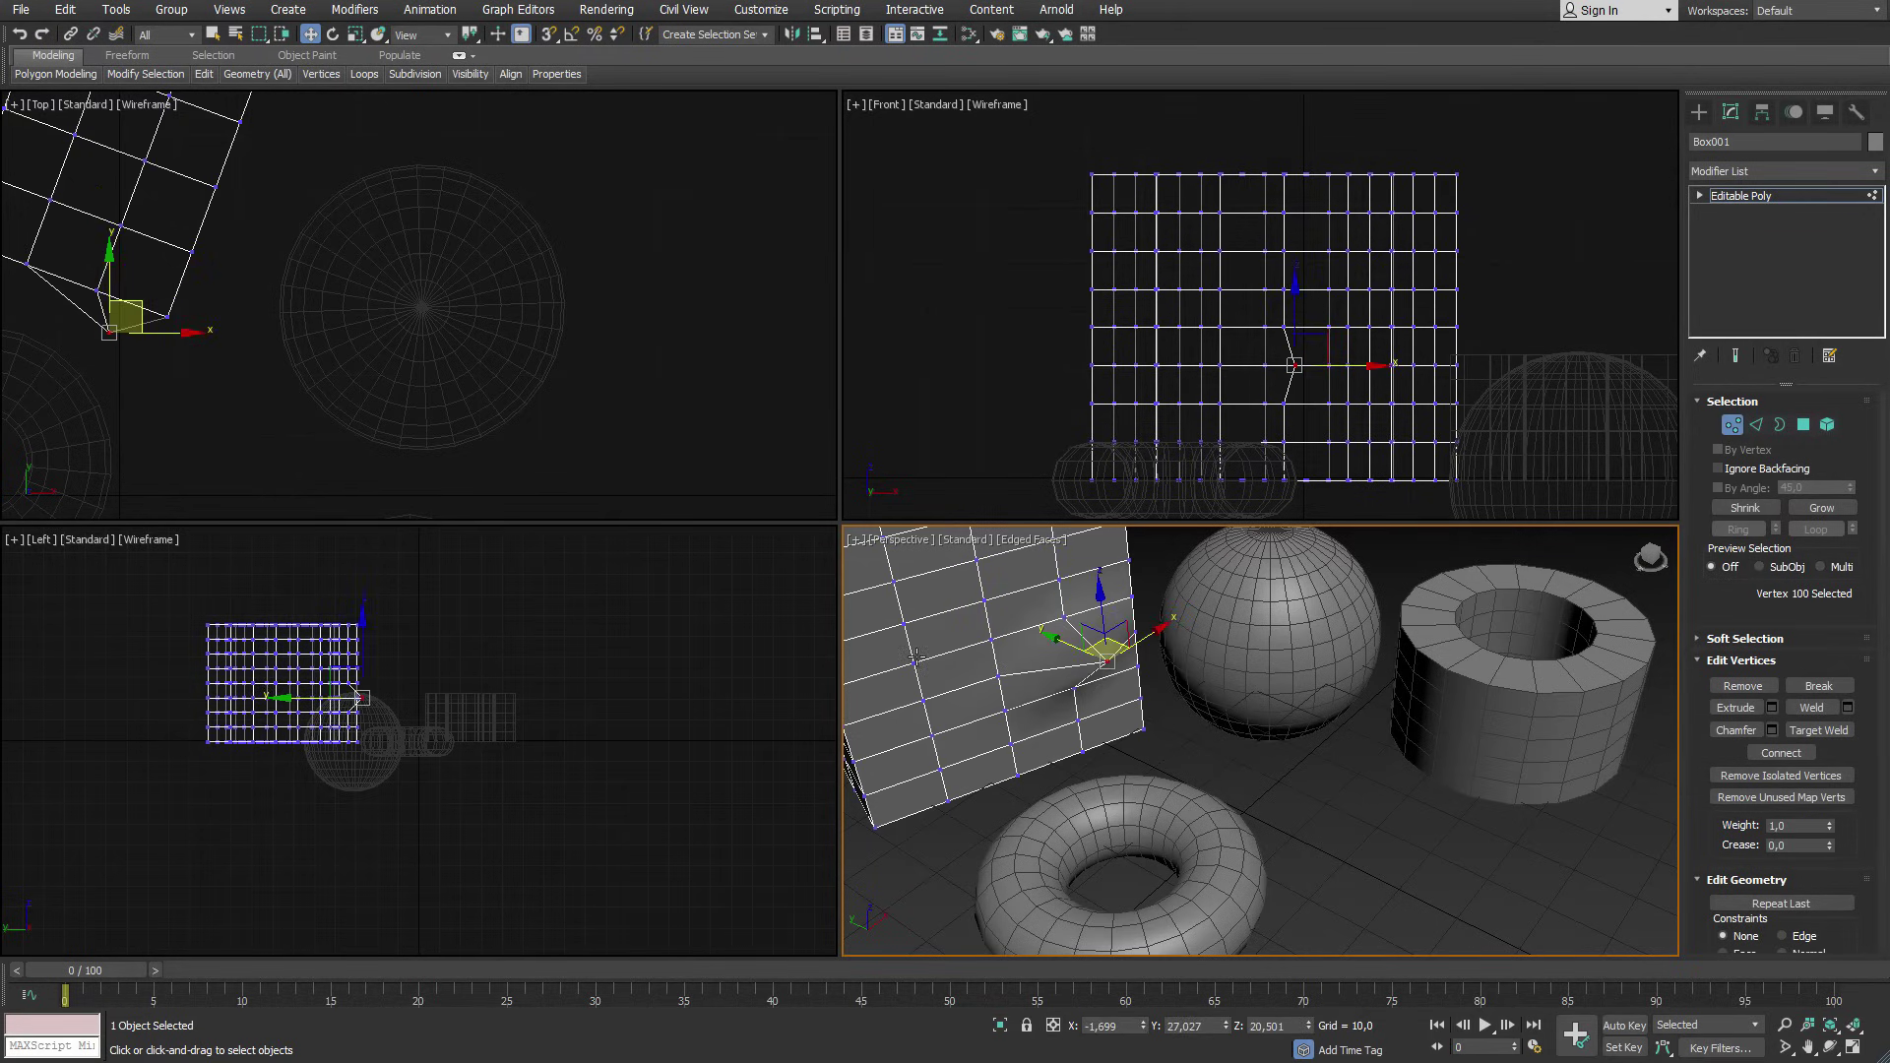
{"action": "left_click_drag", "start_coordinate": [915, 657], "coordinate": [871, 680]}
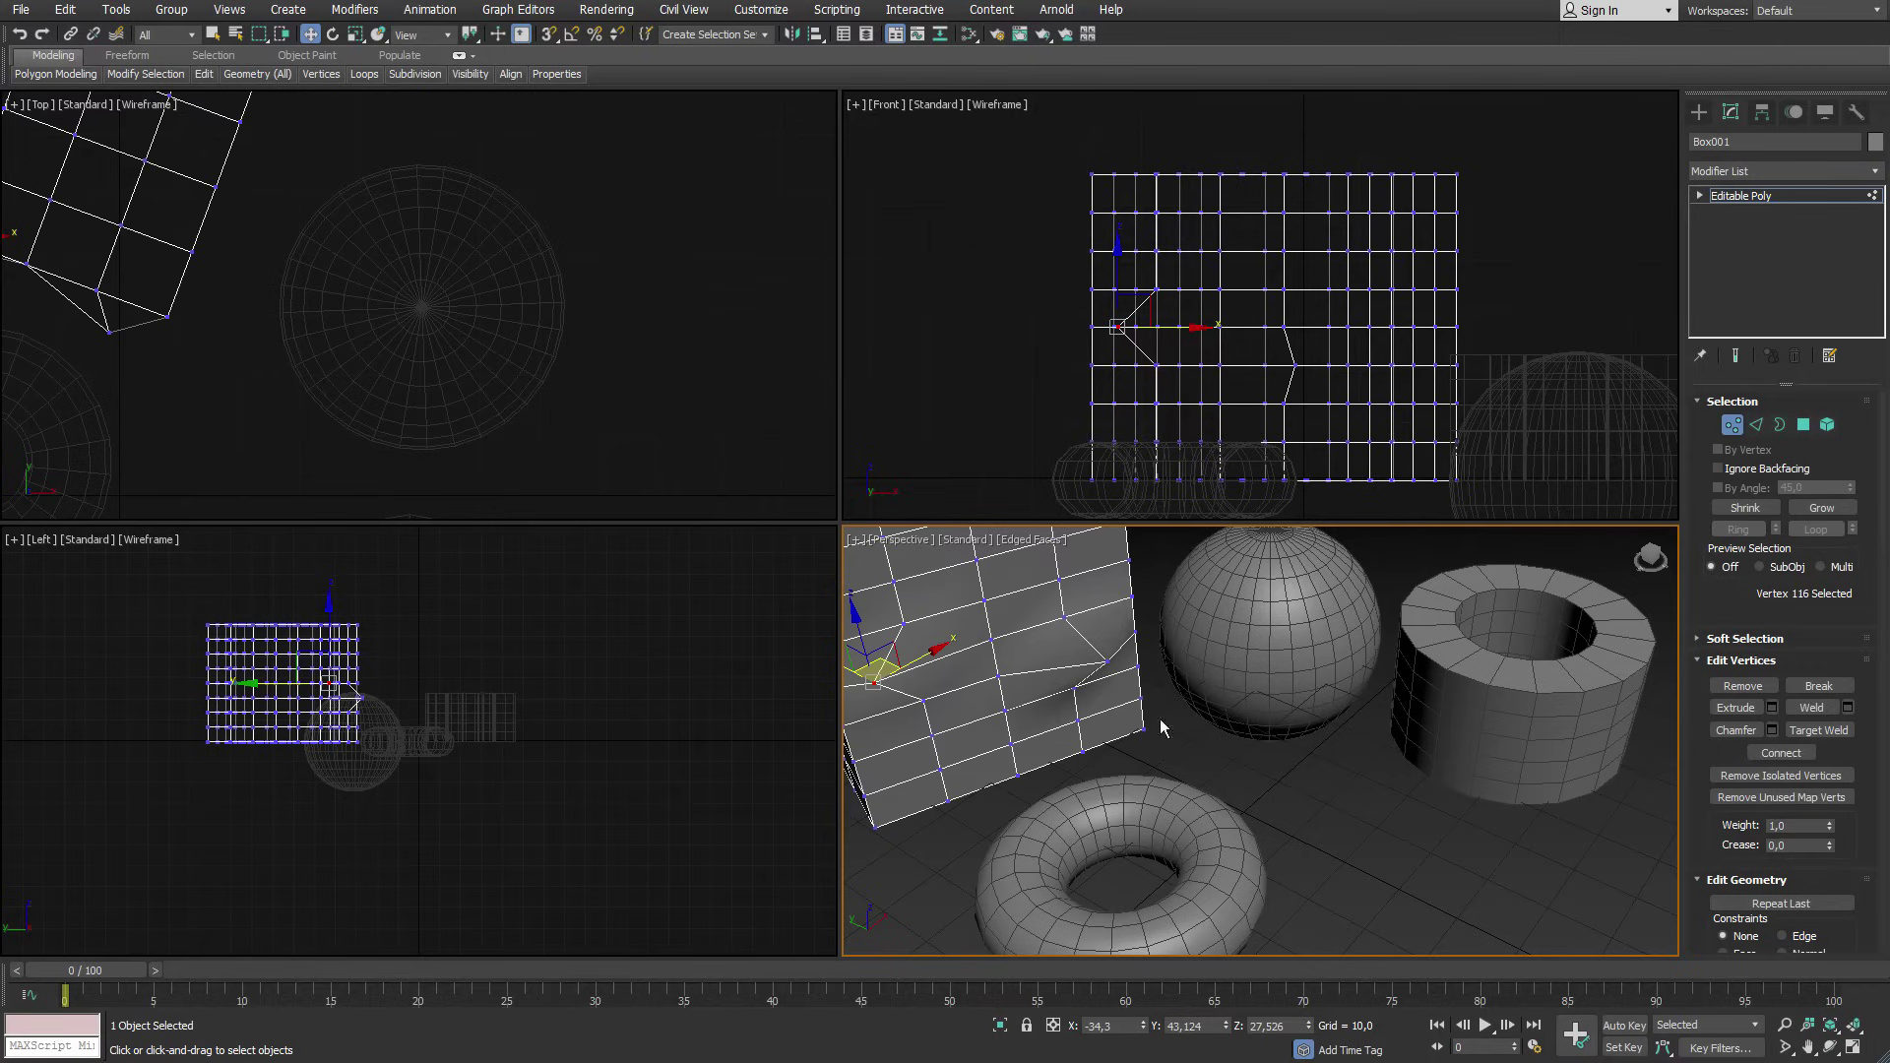
Drag two edges to bend the box into a zigzag dent, ending at Polygon level.
{"action": "left_click", "coordinate": [1757, 427]}
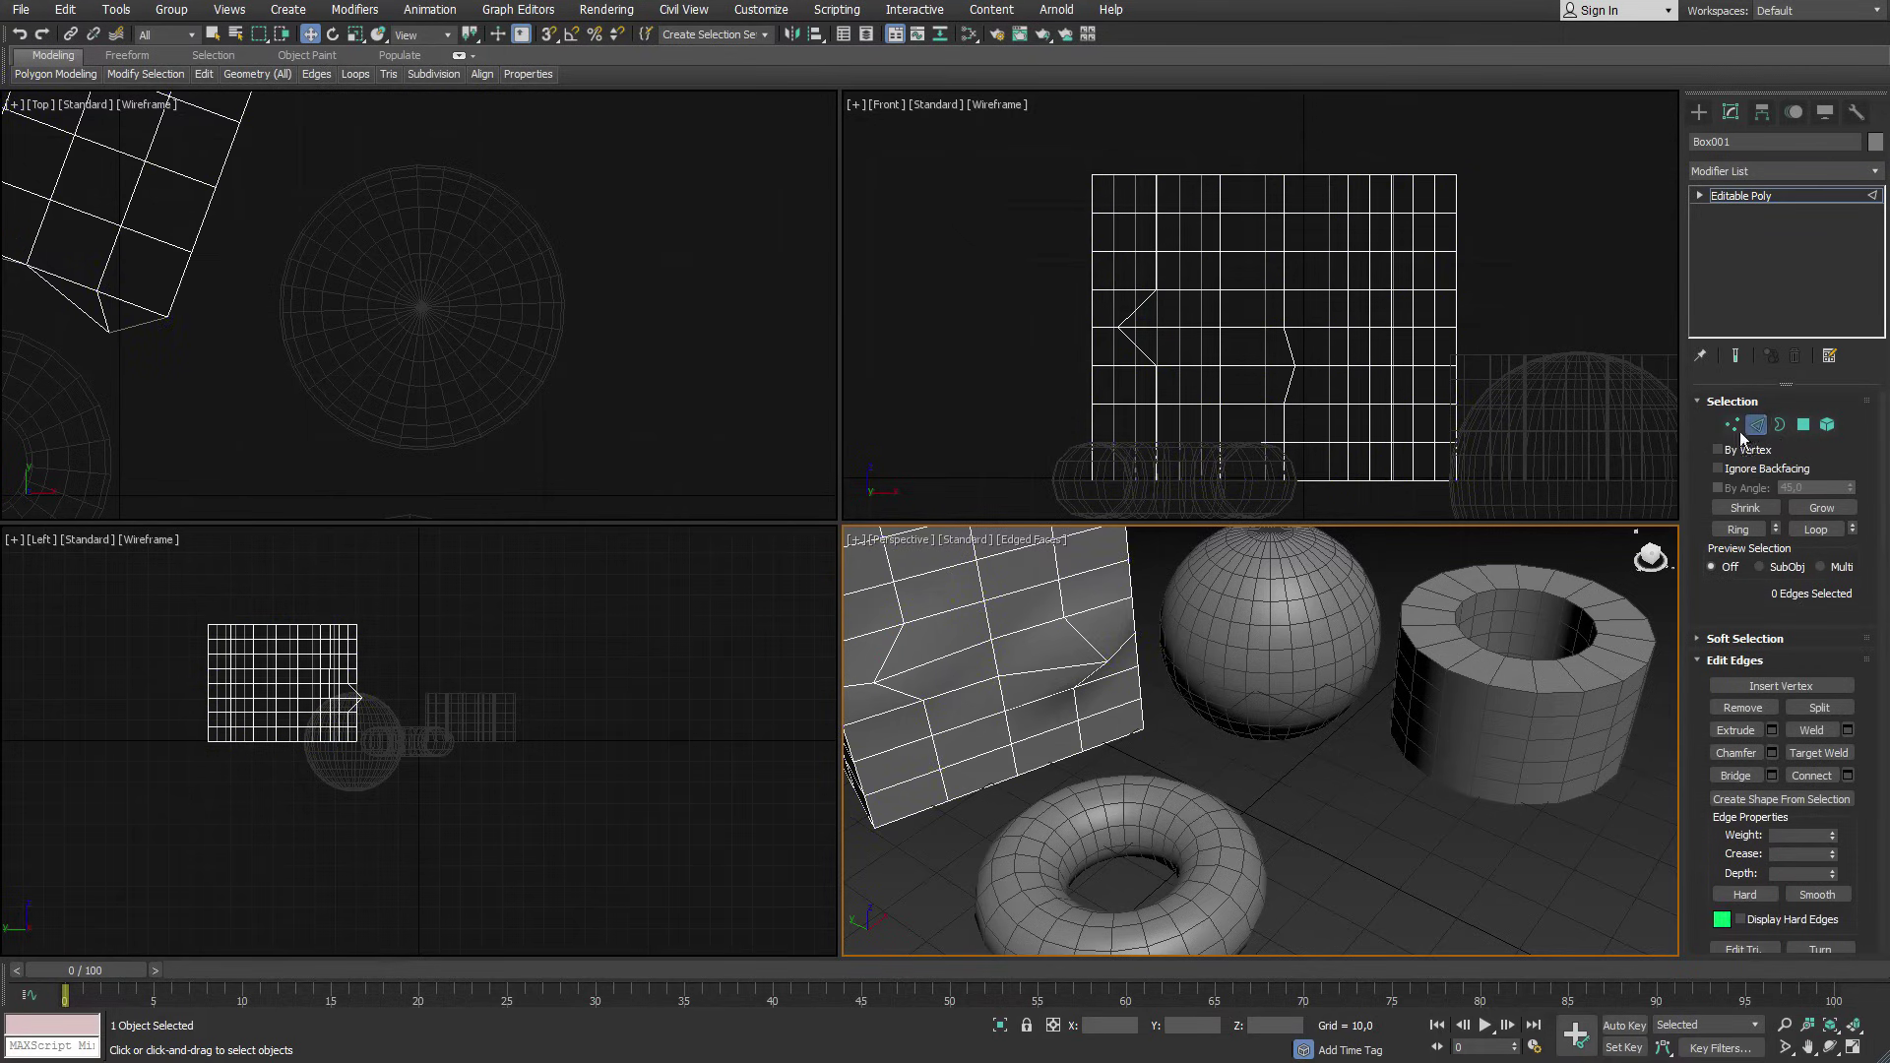
{"action": "left_click", "coordinate": [1024, 585]}
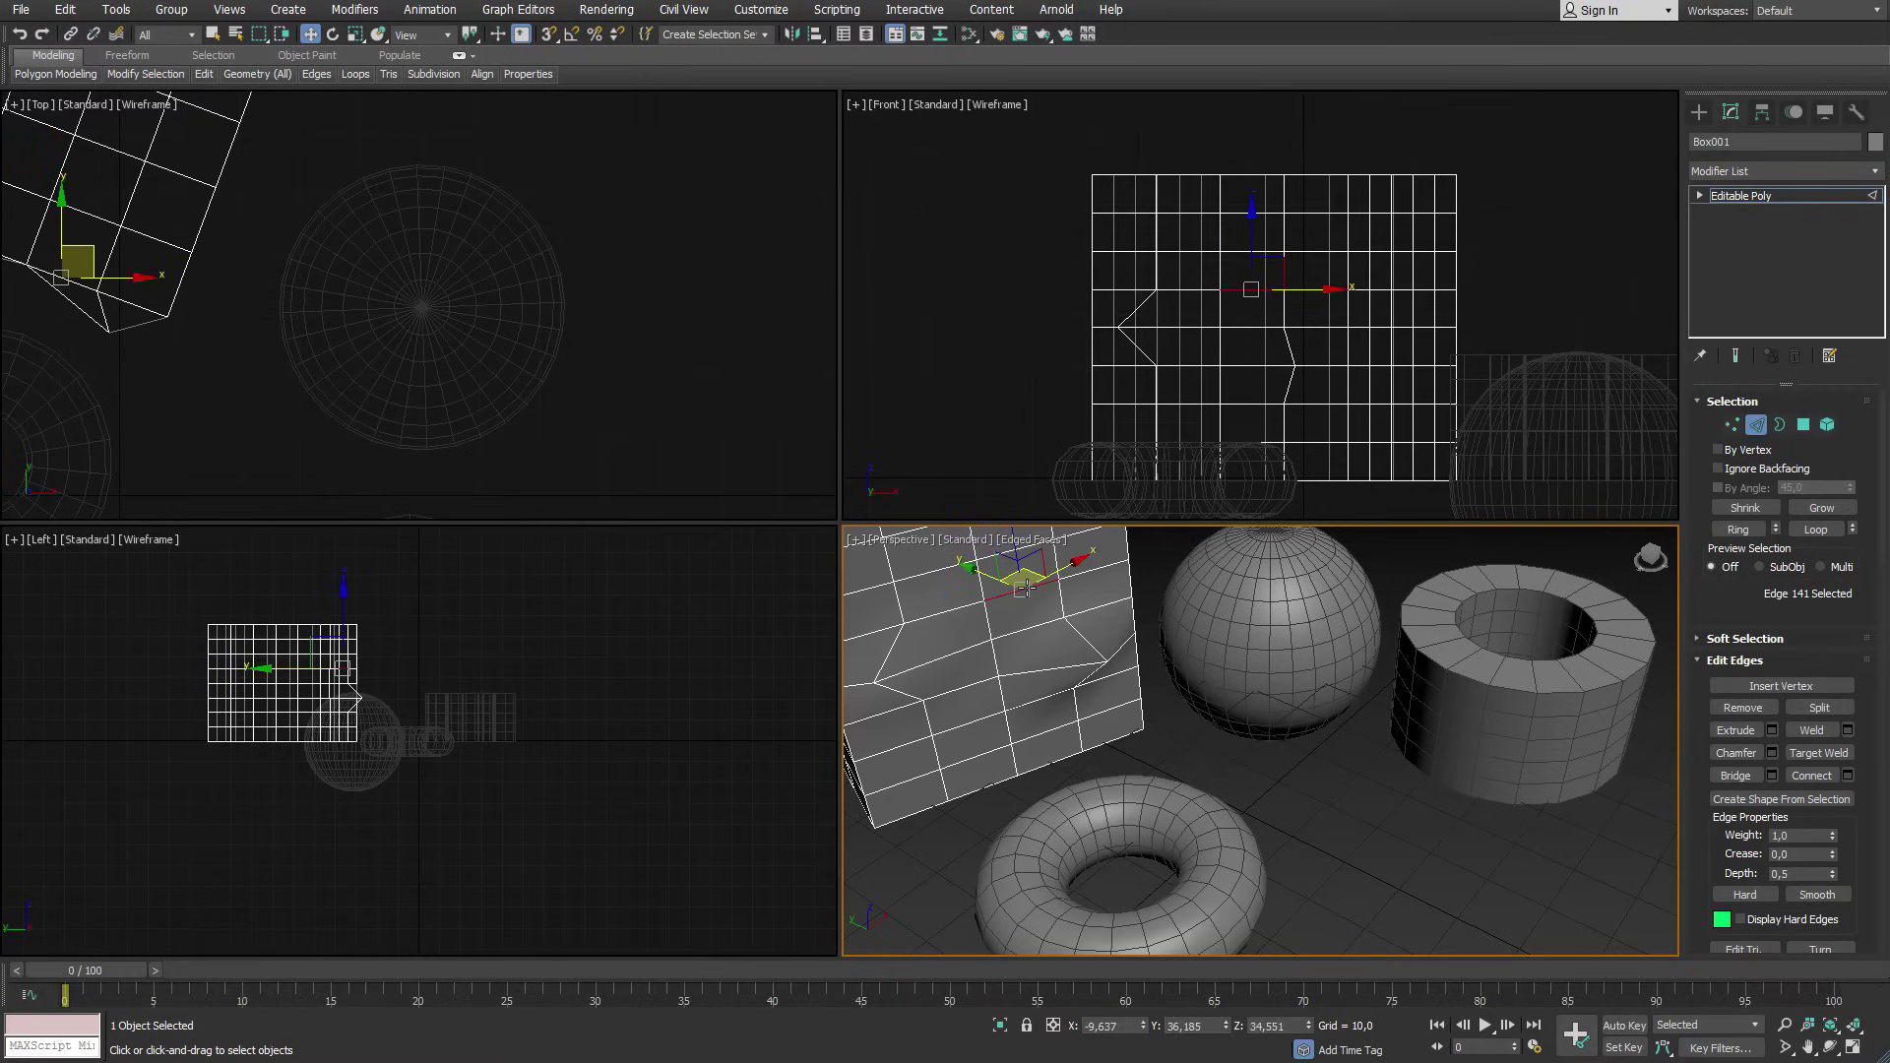
{"action": "left_click_drag", "start_coordinate": [1024, 588], "coordinate": [1111, 574]}
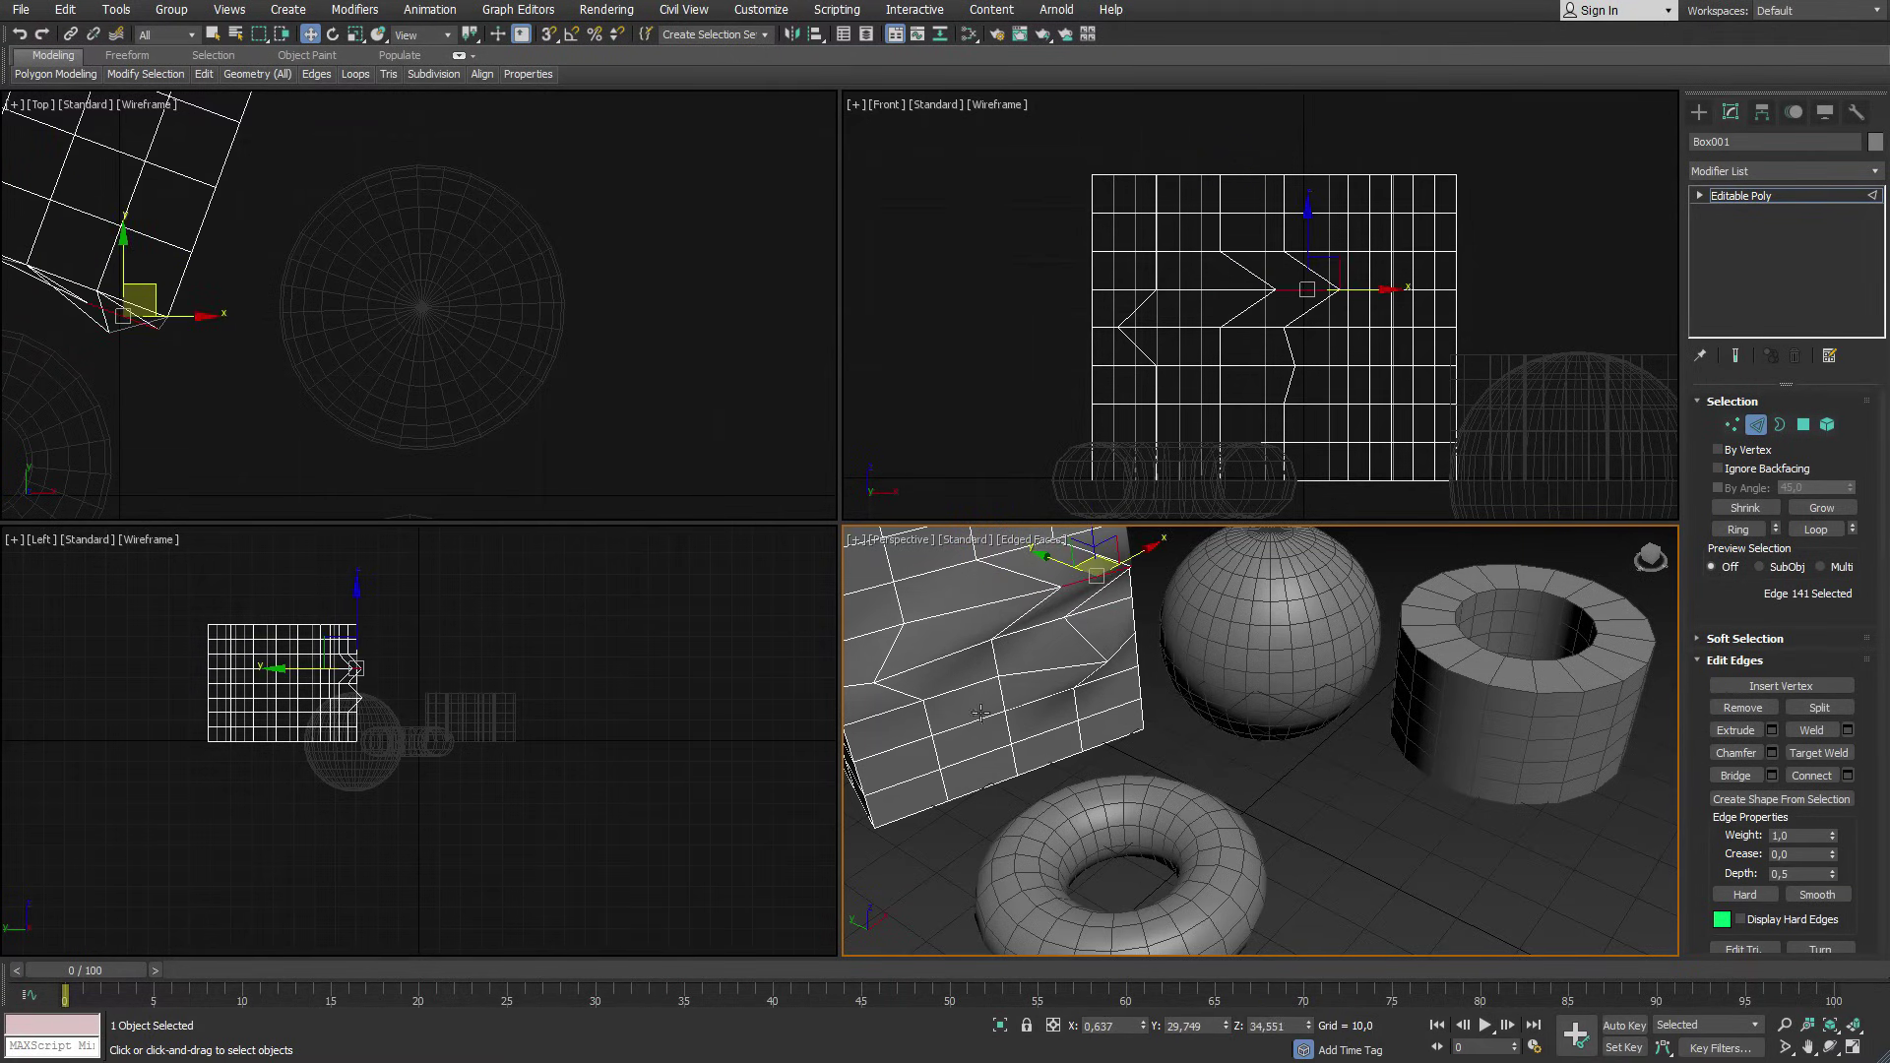
{"action": "left_click", "coordinate": [958, 744]}
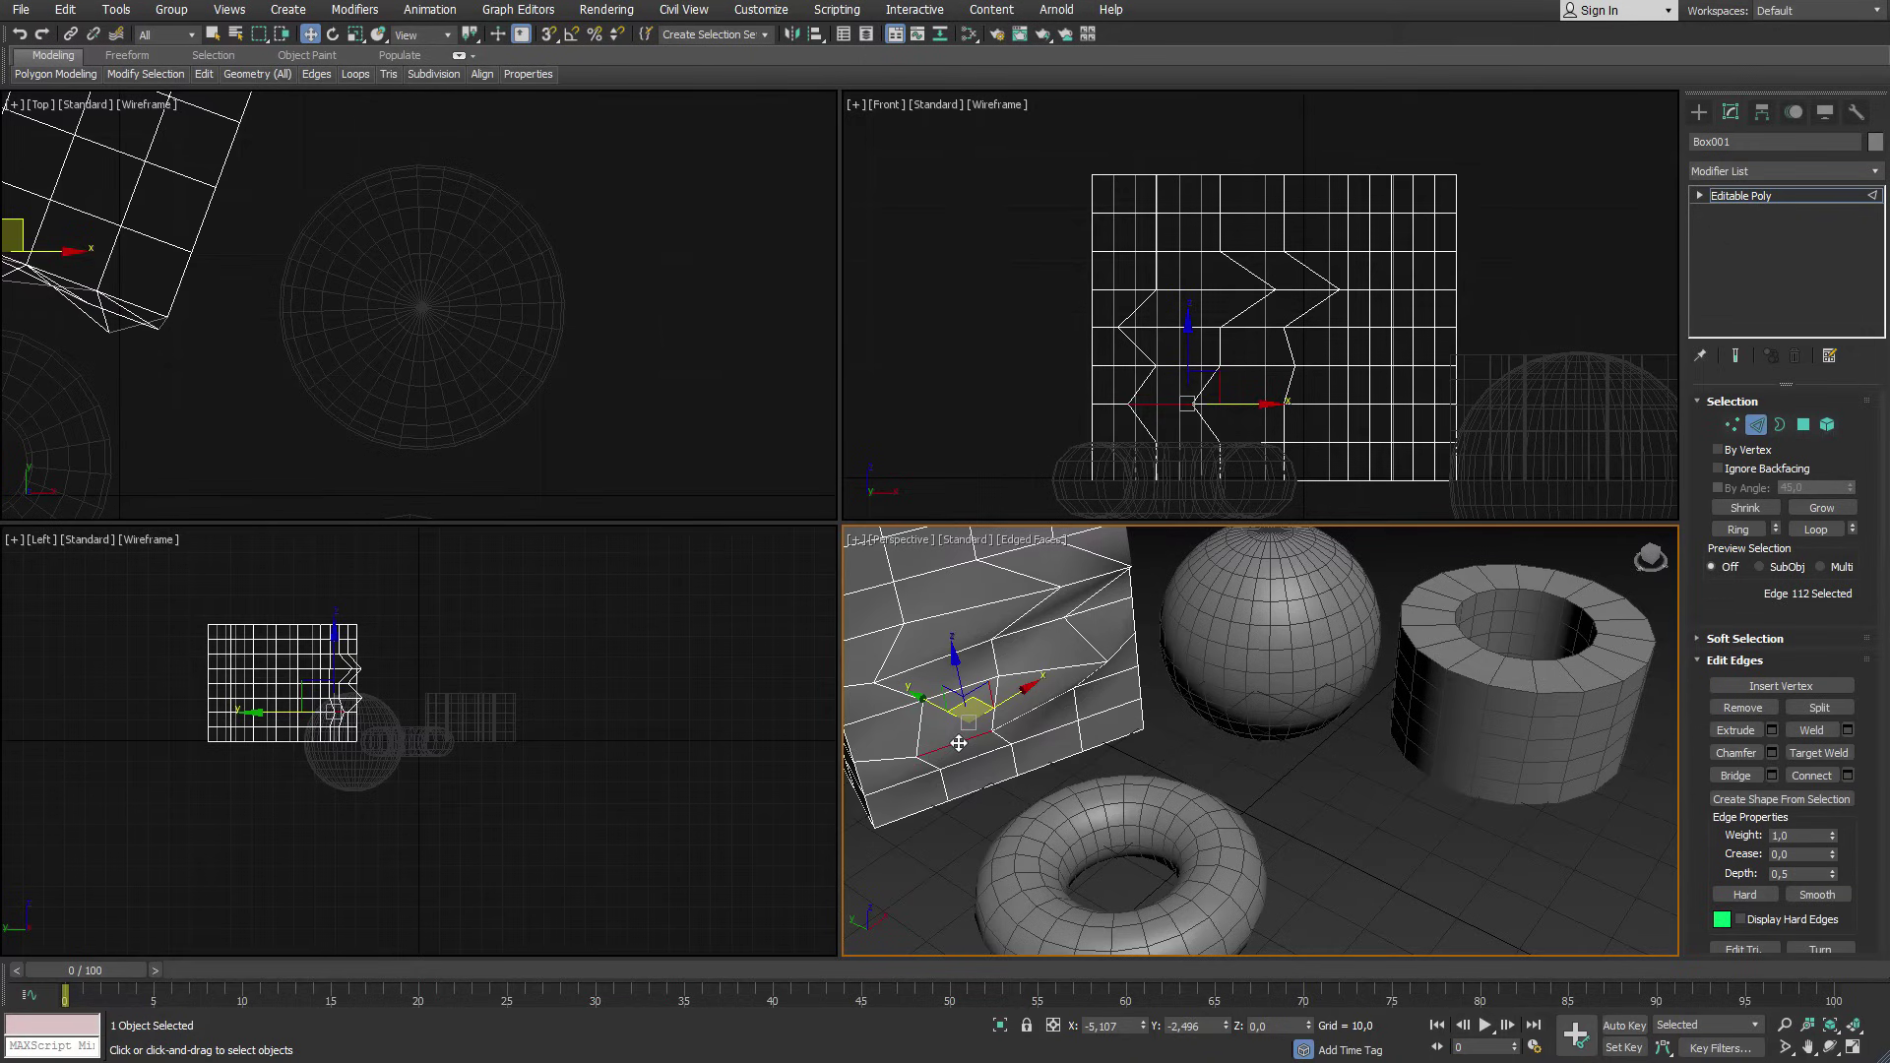
{"action": "left_click_drag", "start_coordinate": [958, 744], "coordinate": [939, 763]}
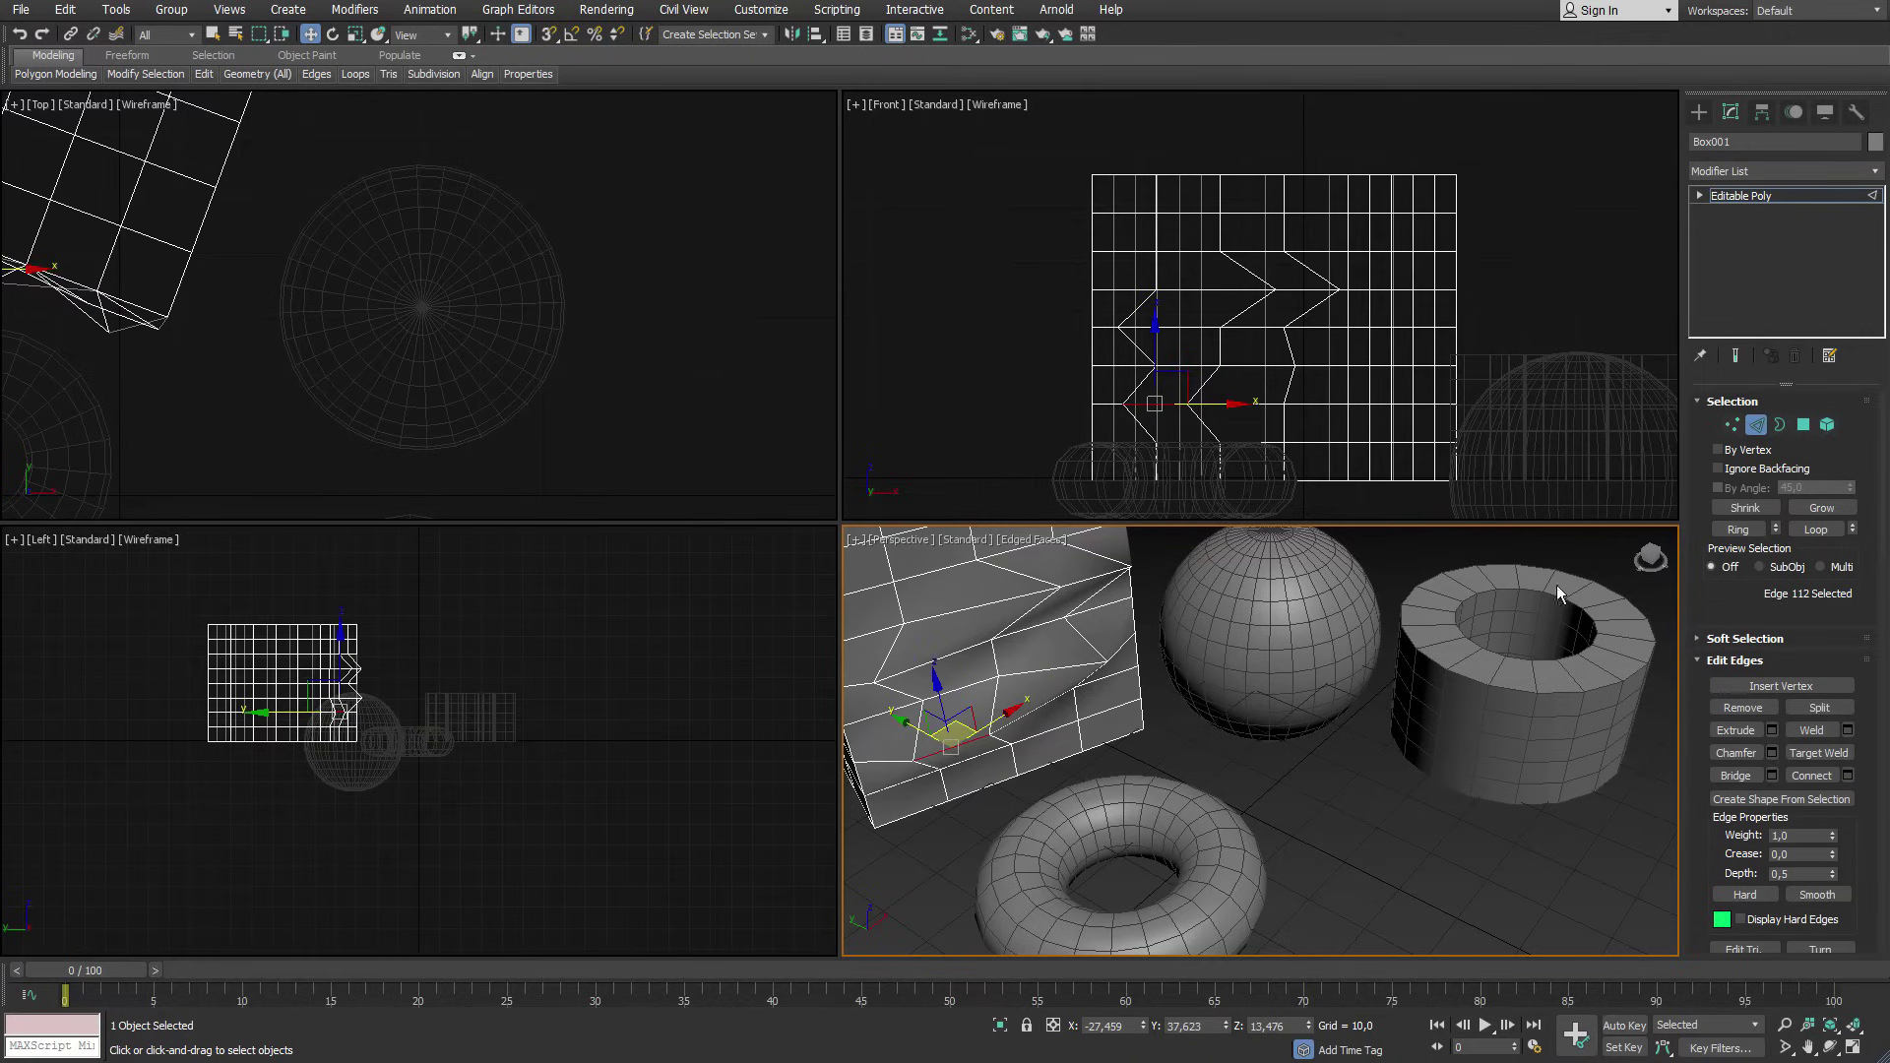
{"action": "left_click", "coordinate": [1778, 428]}
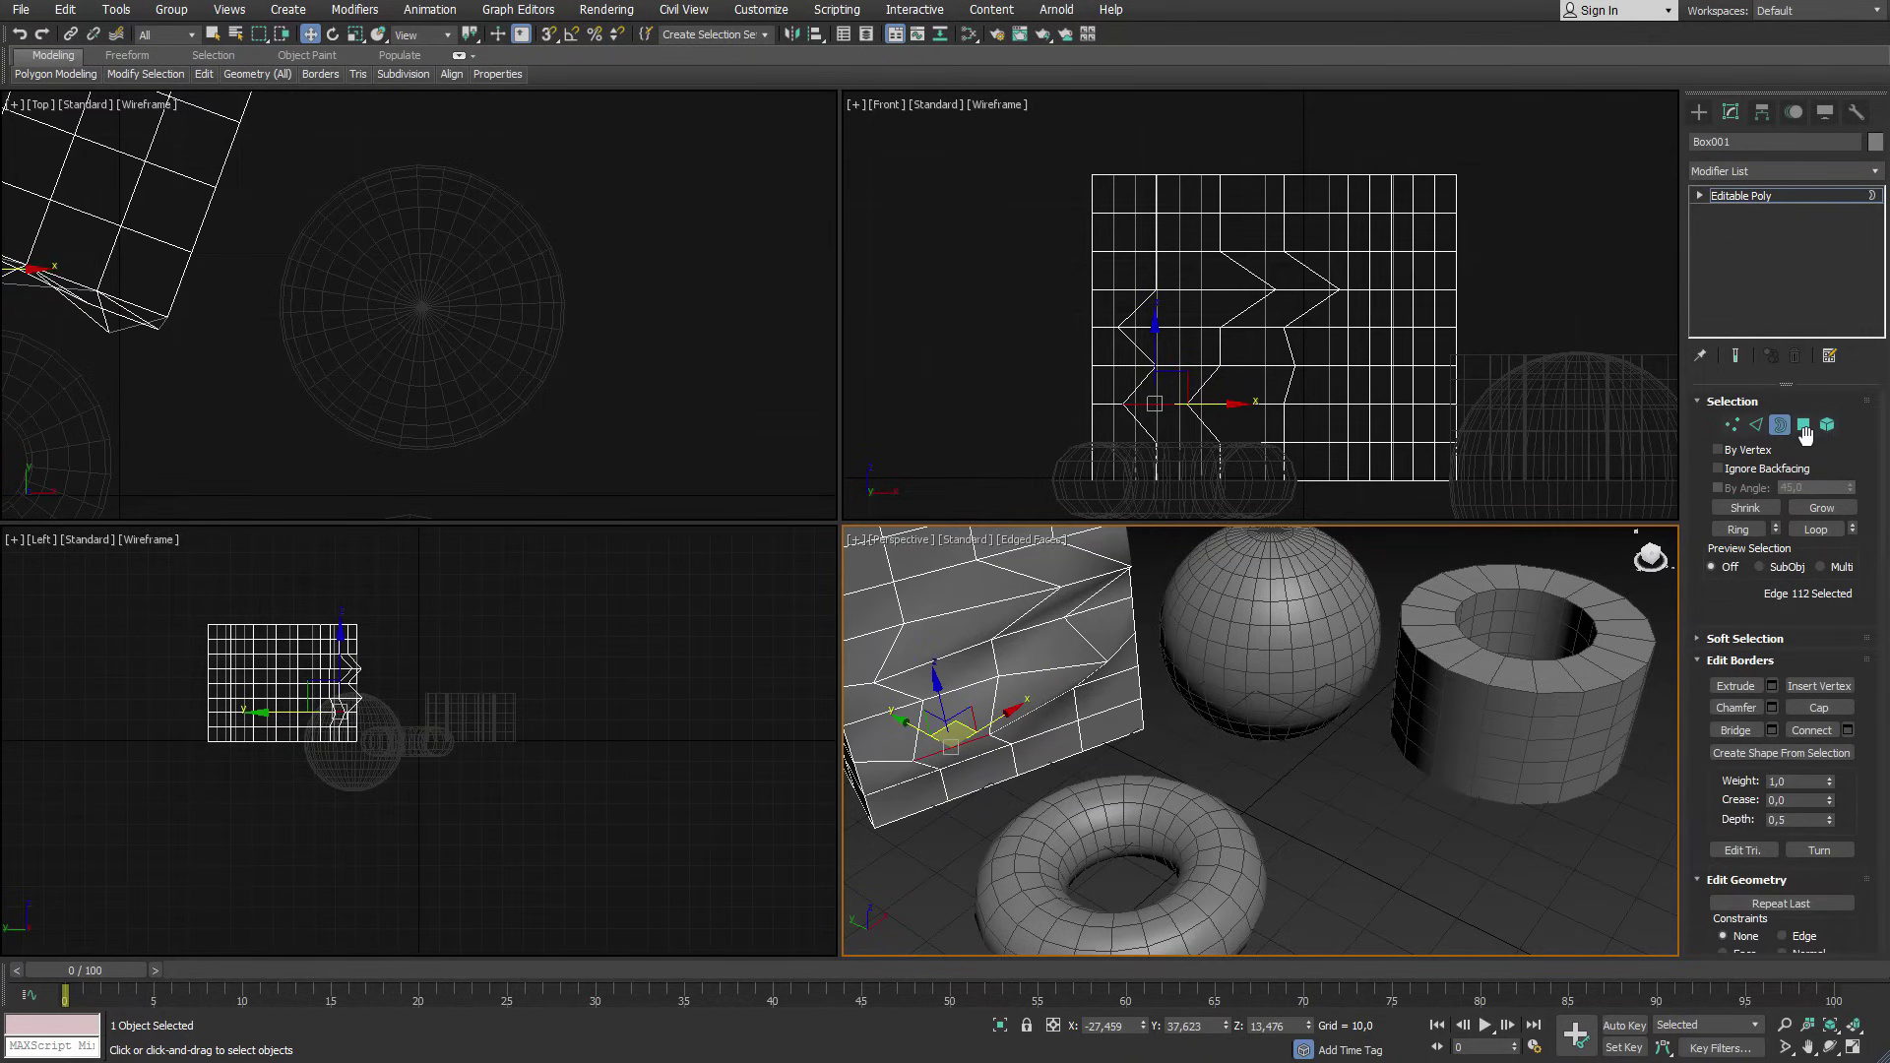
{"action": "left_click", "coordinate": [1804, 427]}
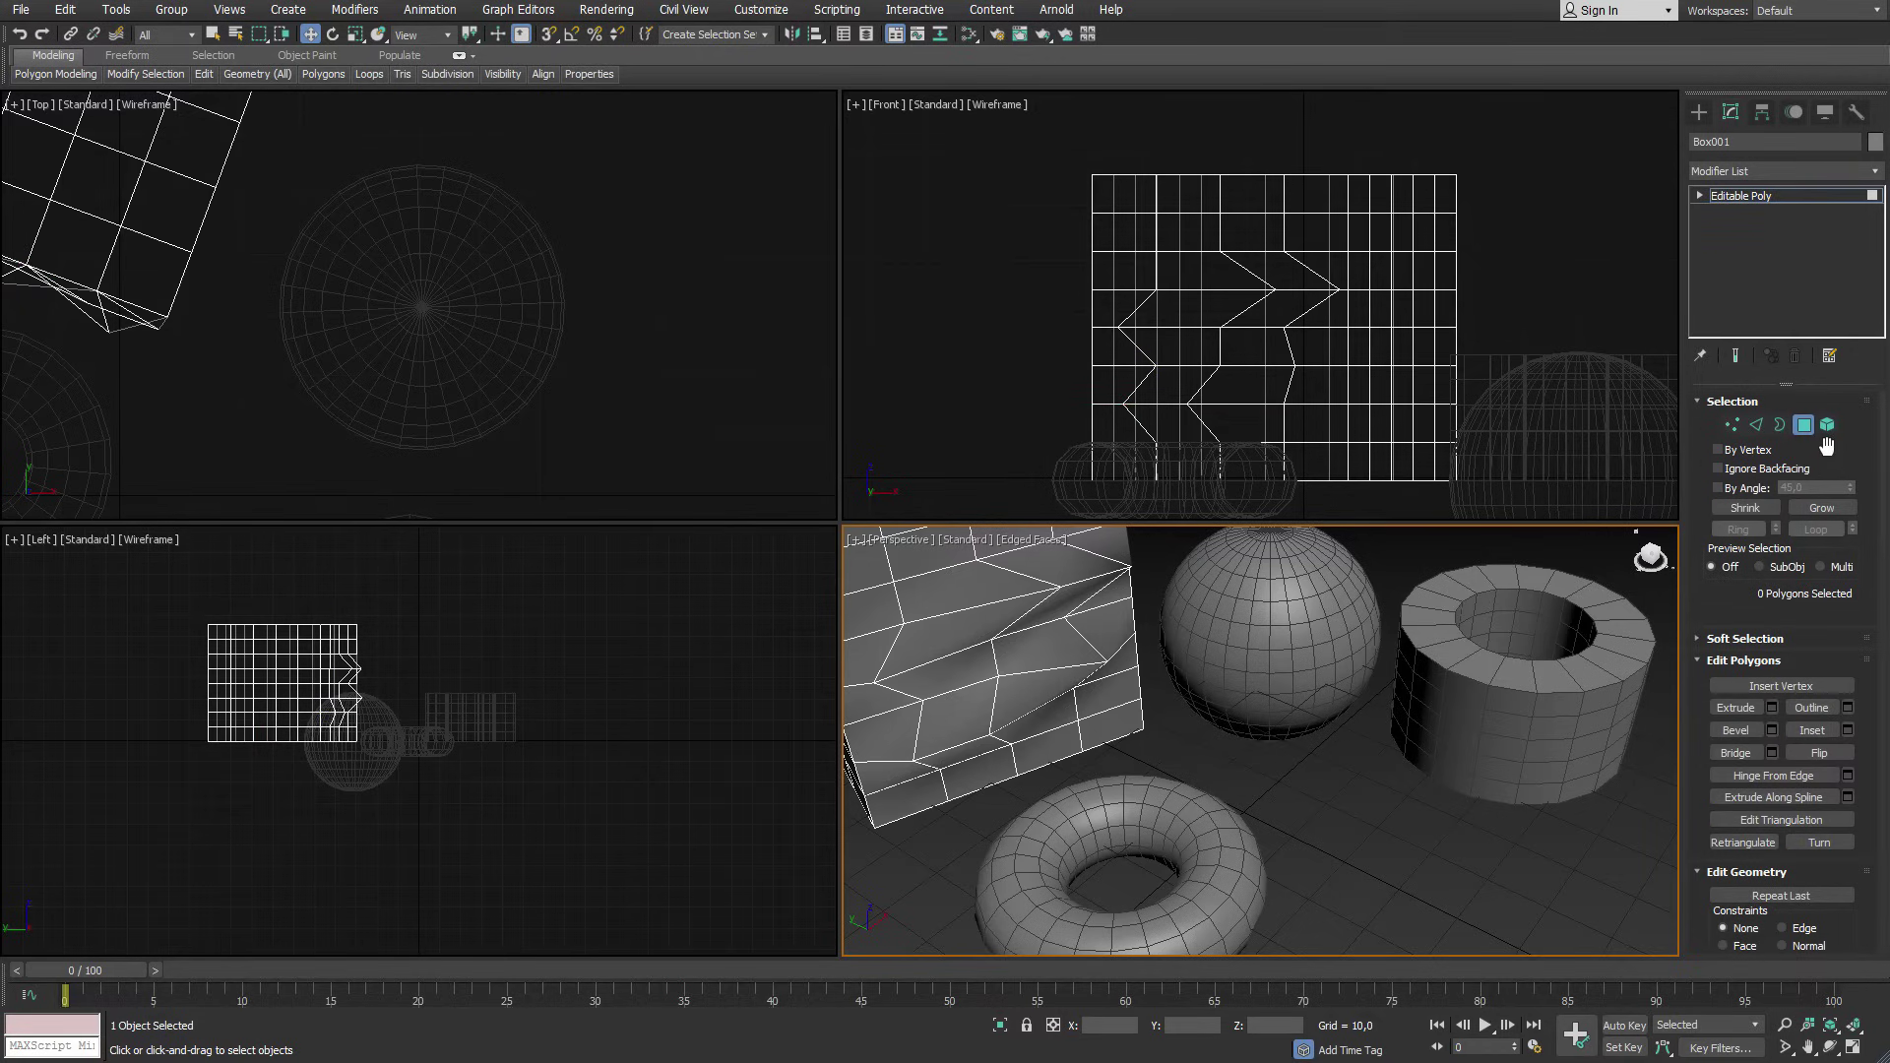
Undo the last three zigzag edits on Box001 with Ctrl+Z.
{"action": "left_click", "coordinate": [1827, 427]}
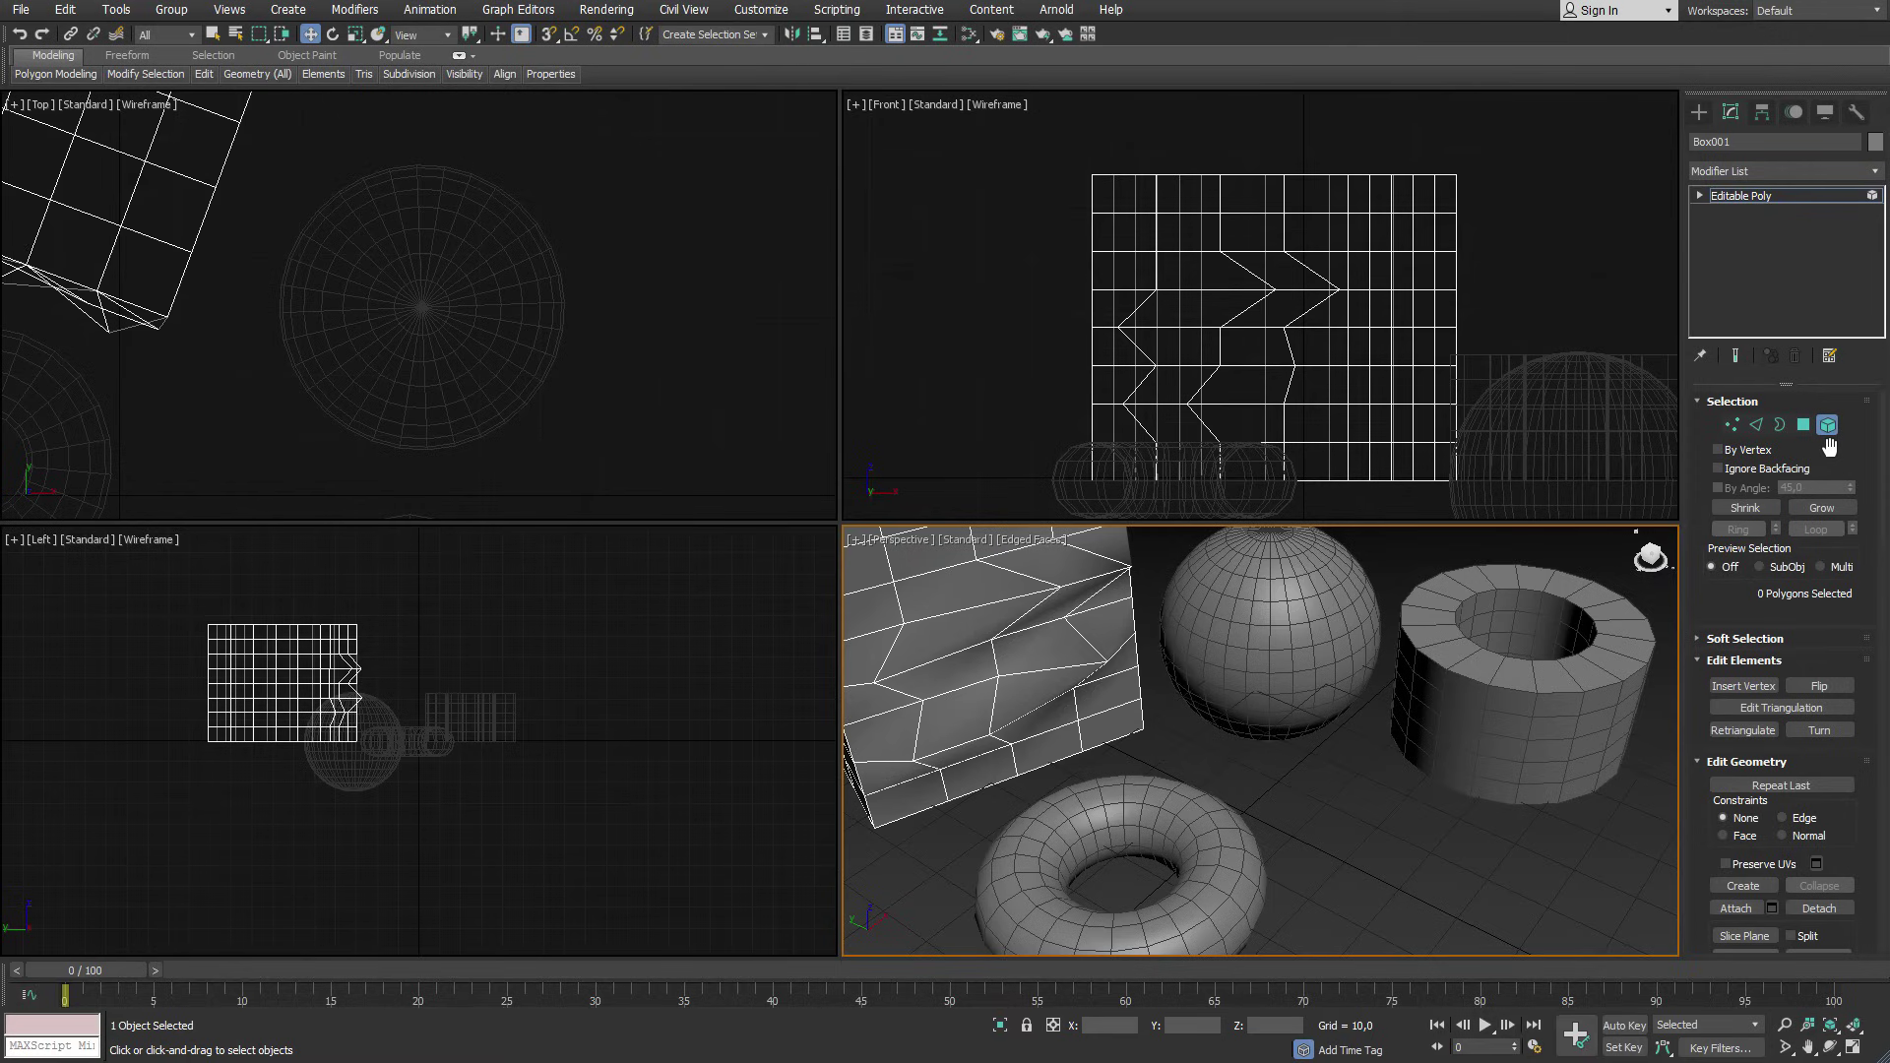
{"action": "key", "text": "ctrl+z"}
{"action": "key", "text": "ctrl+z"}
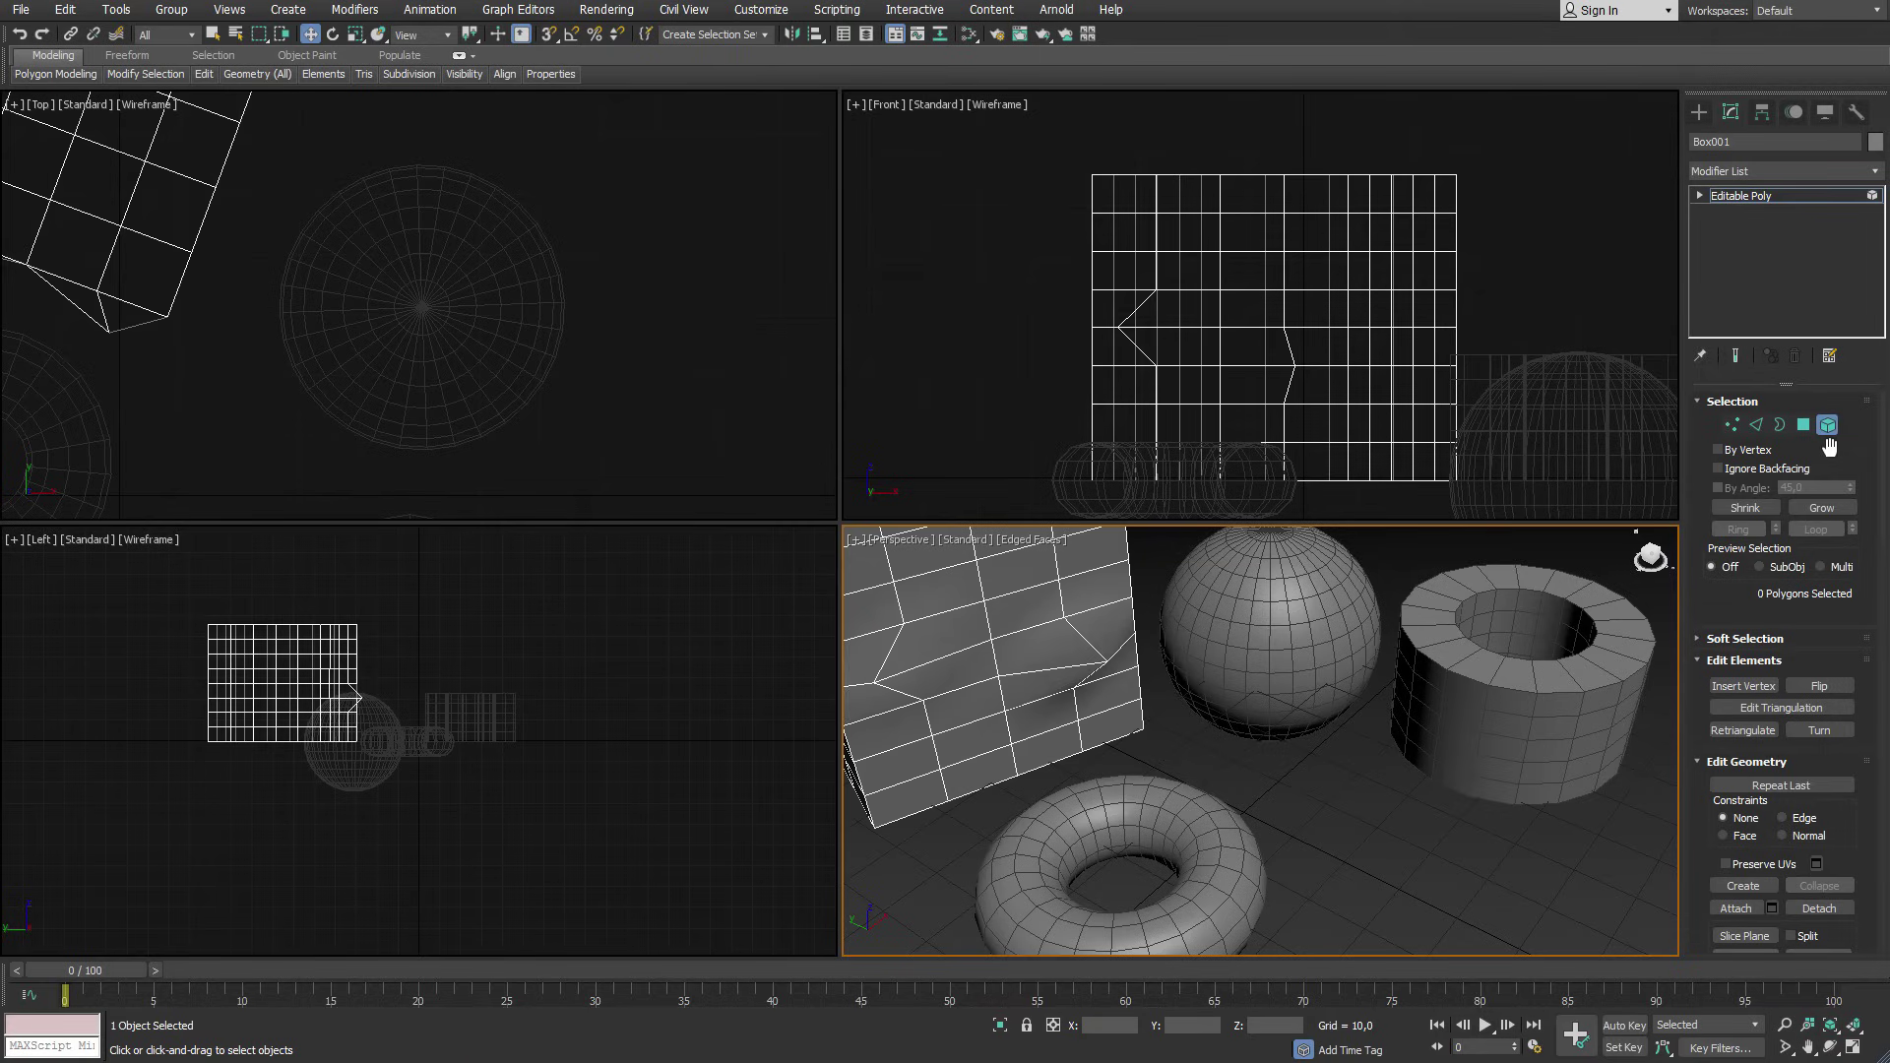
{"action": "key", "text": "ctrl+z"}
{"action": "key", "text": "ctrl+z"}
{"action": "key", "text": "ctrl+z"}
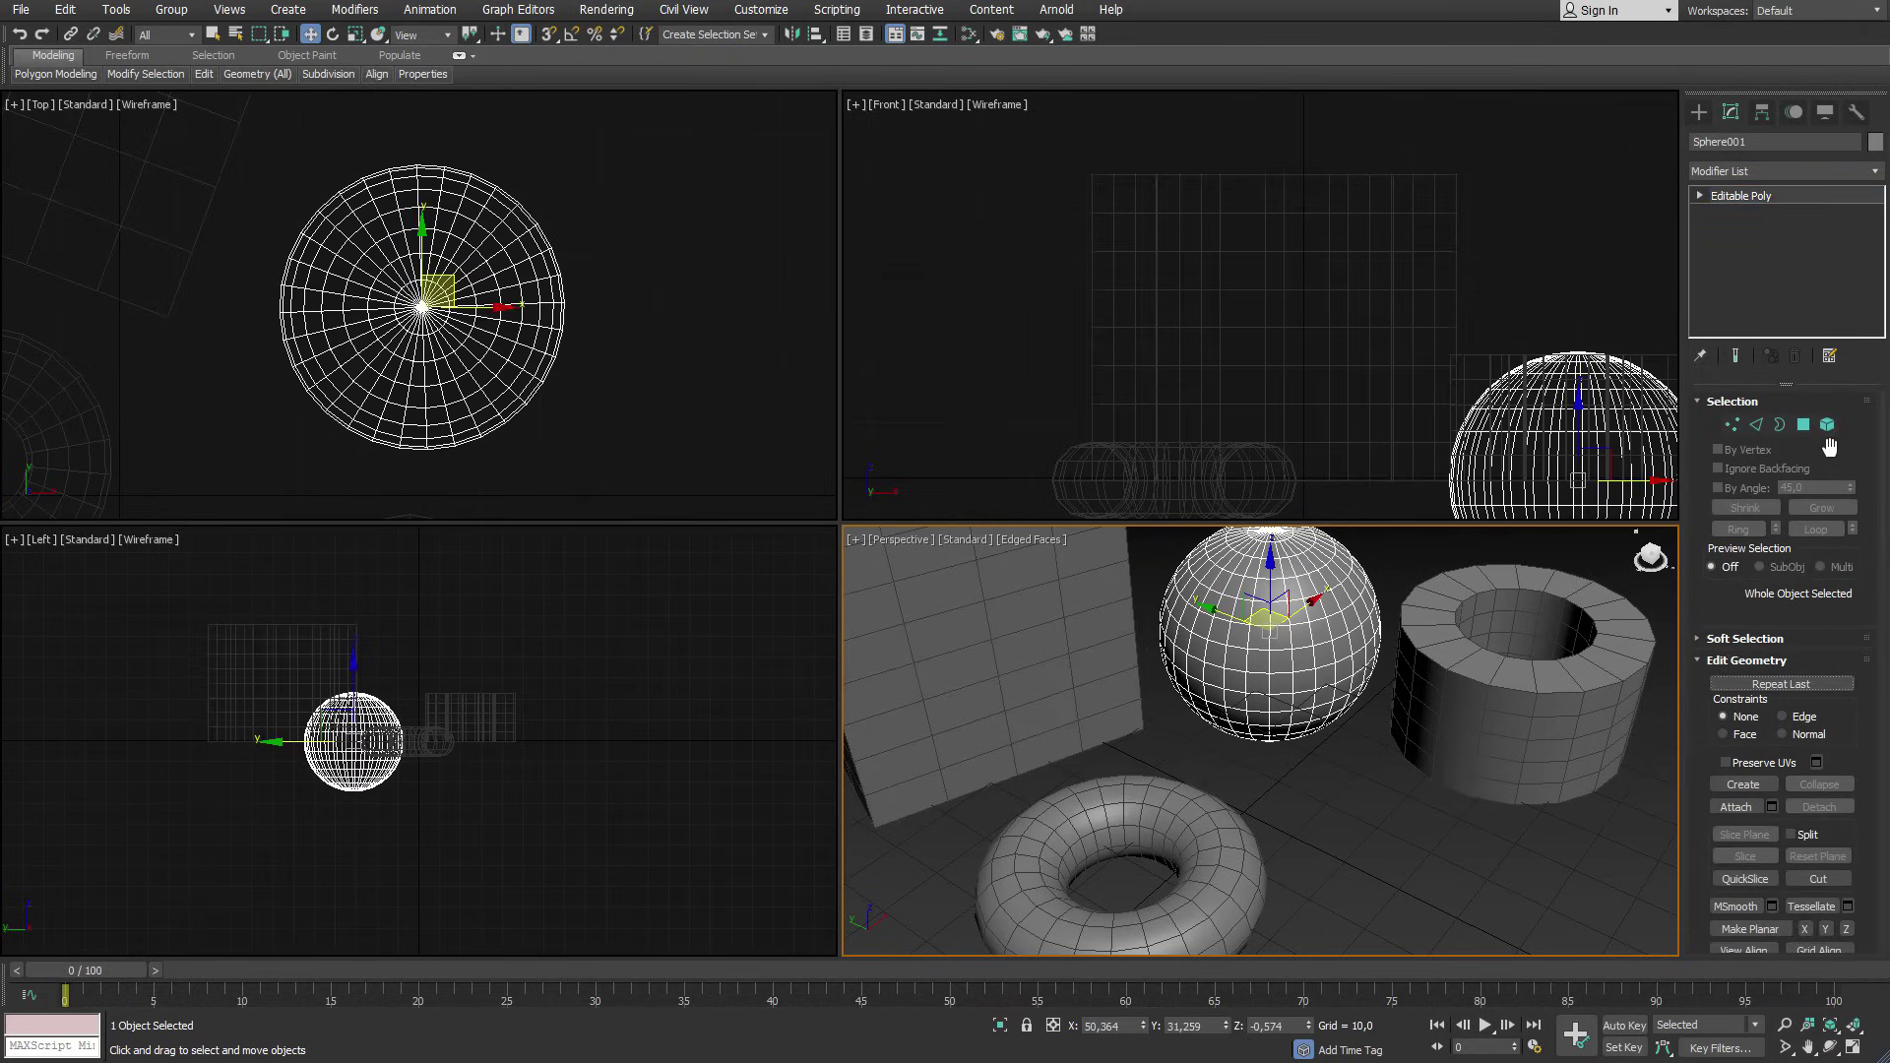
{"action": "key", "text": "ctrl+z"}
{"action": "key", "text": "ctrl+z"}
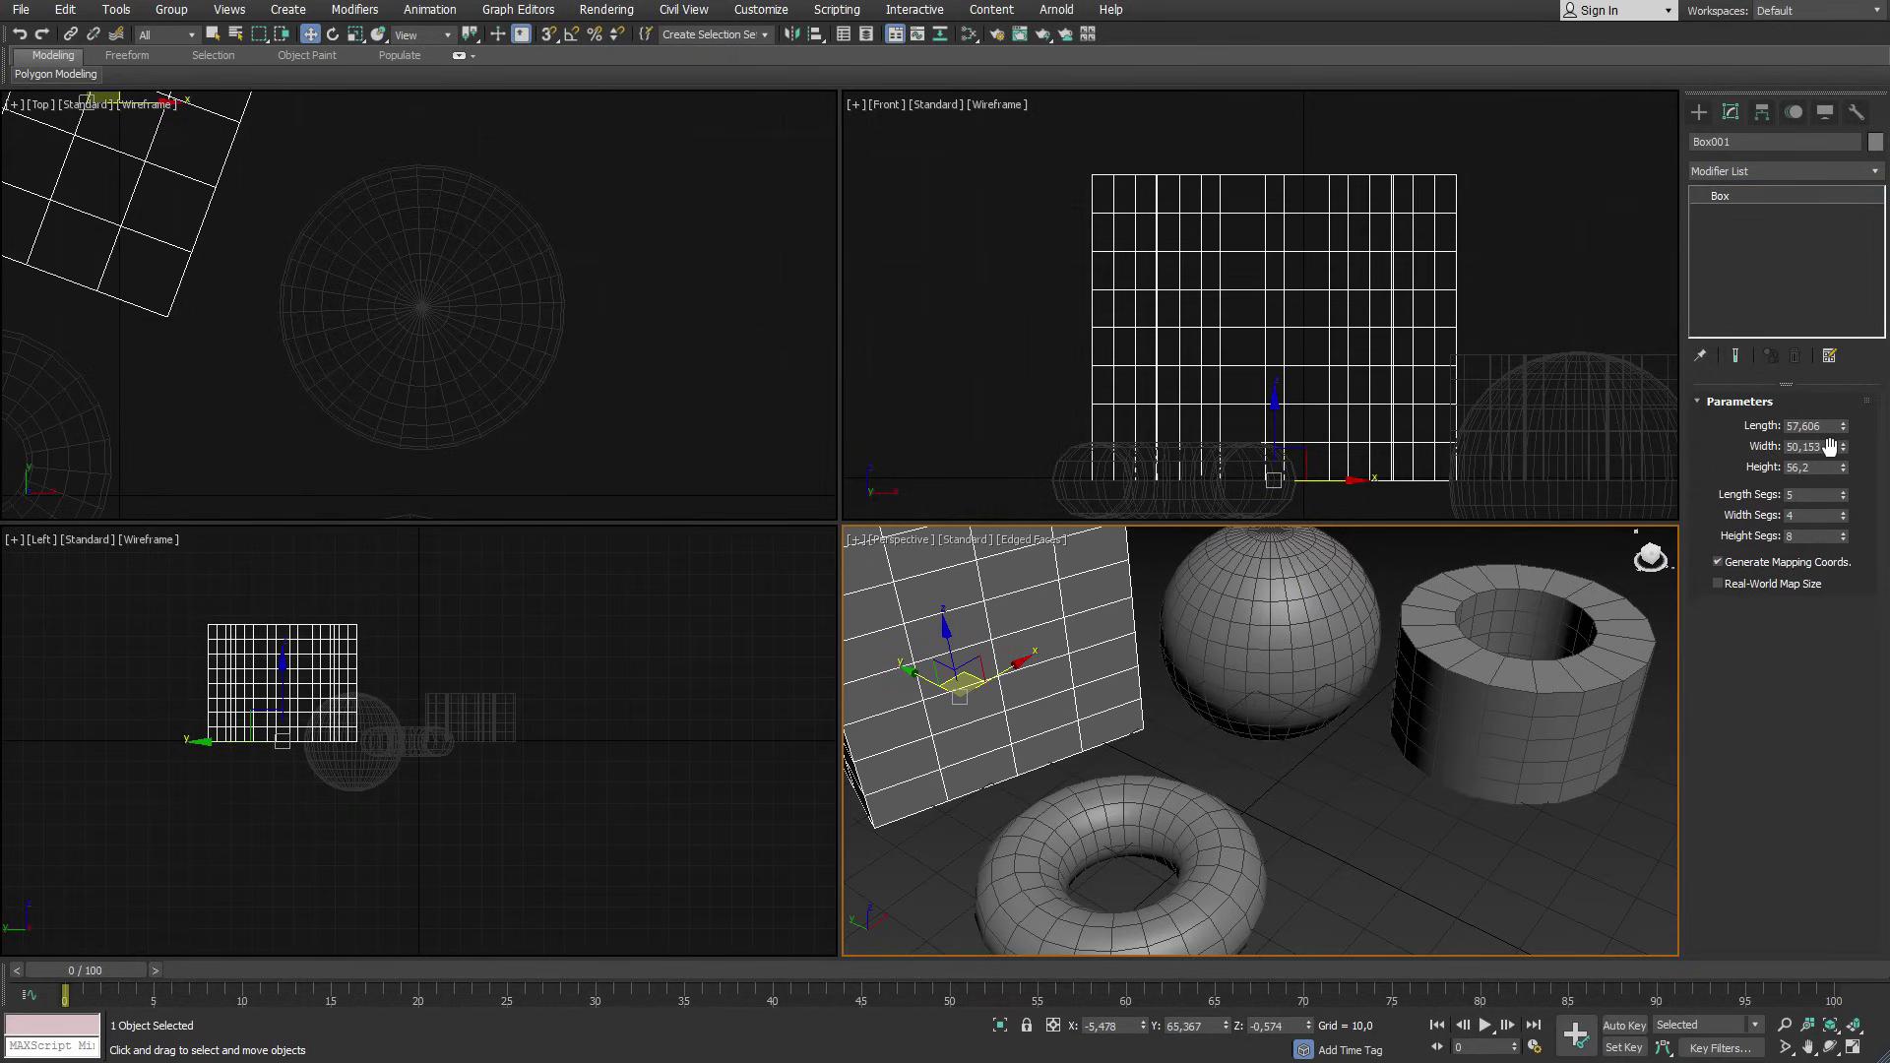
Add an Edit Poly modifier to Box001 and pick two vertices.
{"action": "left_click", "coordinate": [1875, 171]}
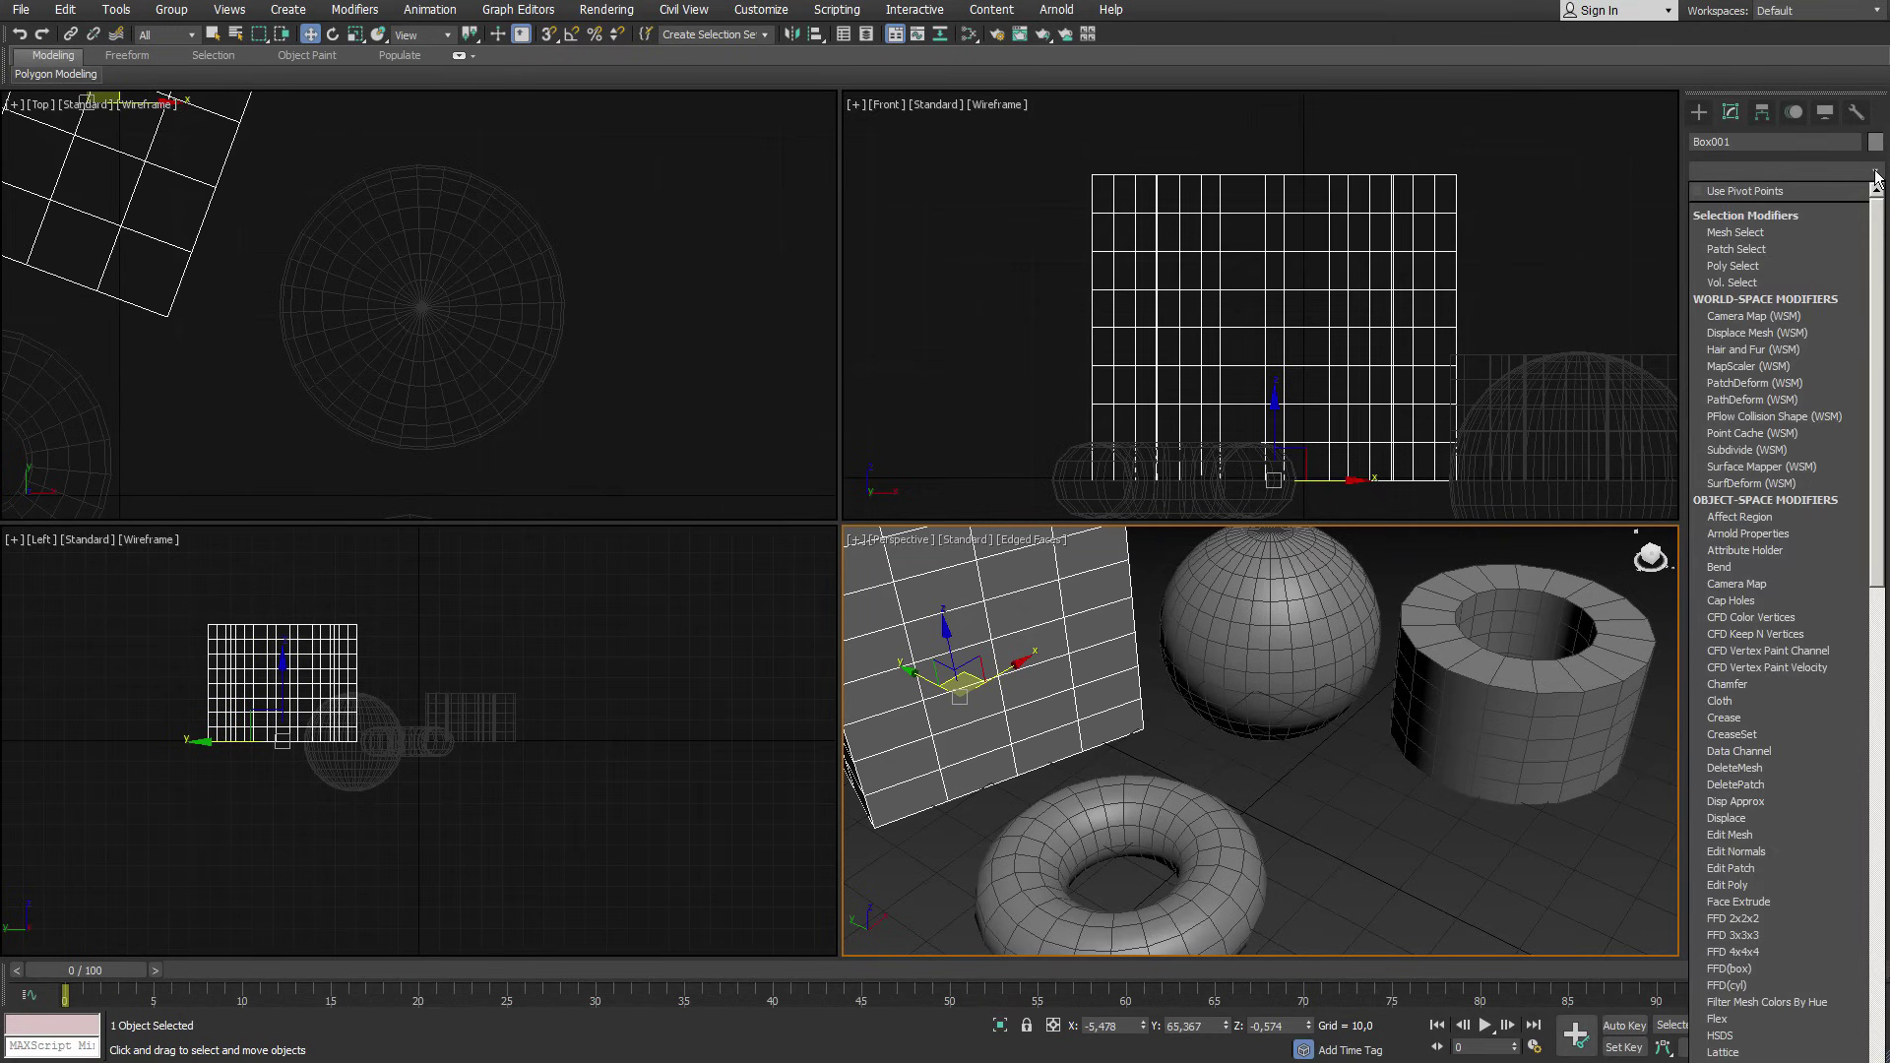
{"action": "left_click", "coordinate": [1733, 885]}
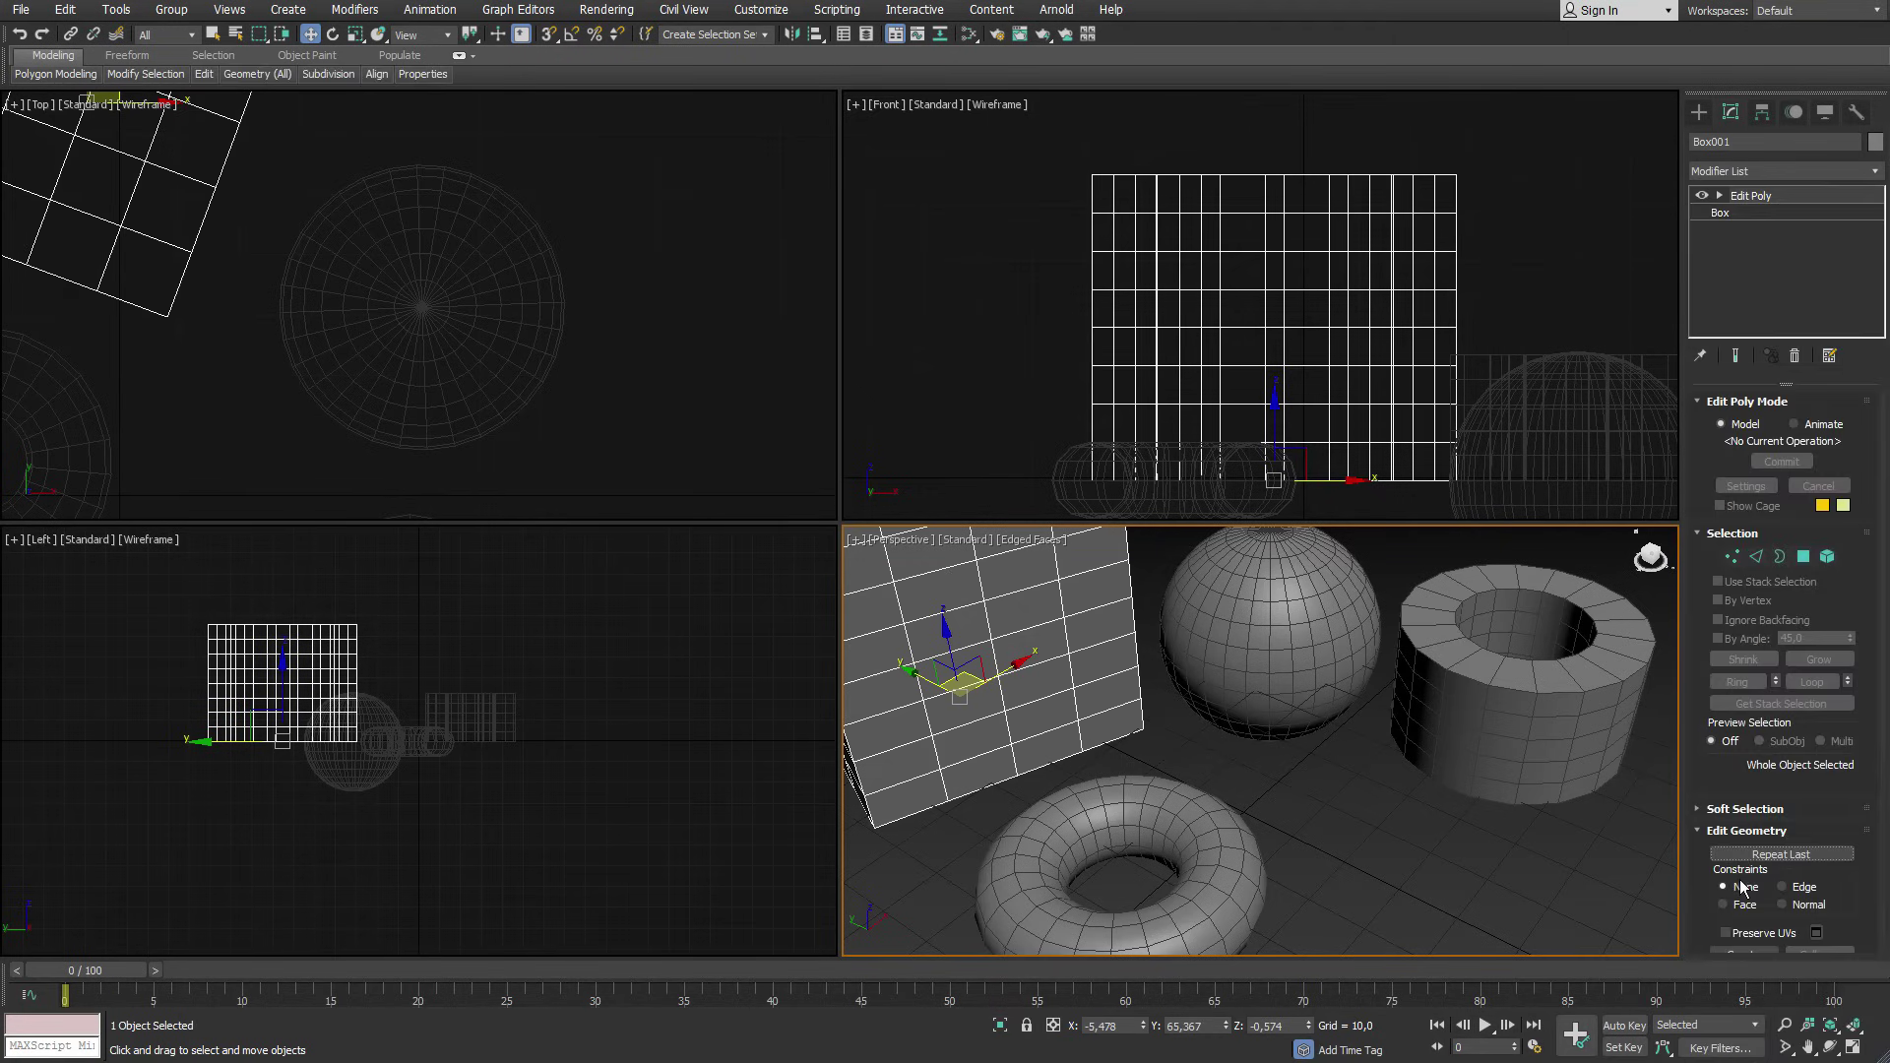
{"action": "left_click", "coordinate": [1733, 559]}
{"action": "left_click", "coordinate": [1037, 690]}
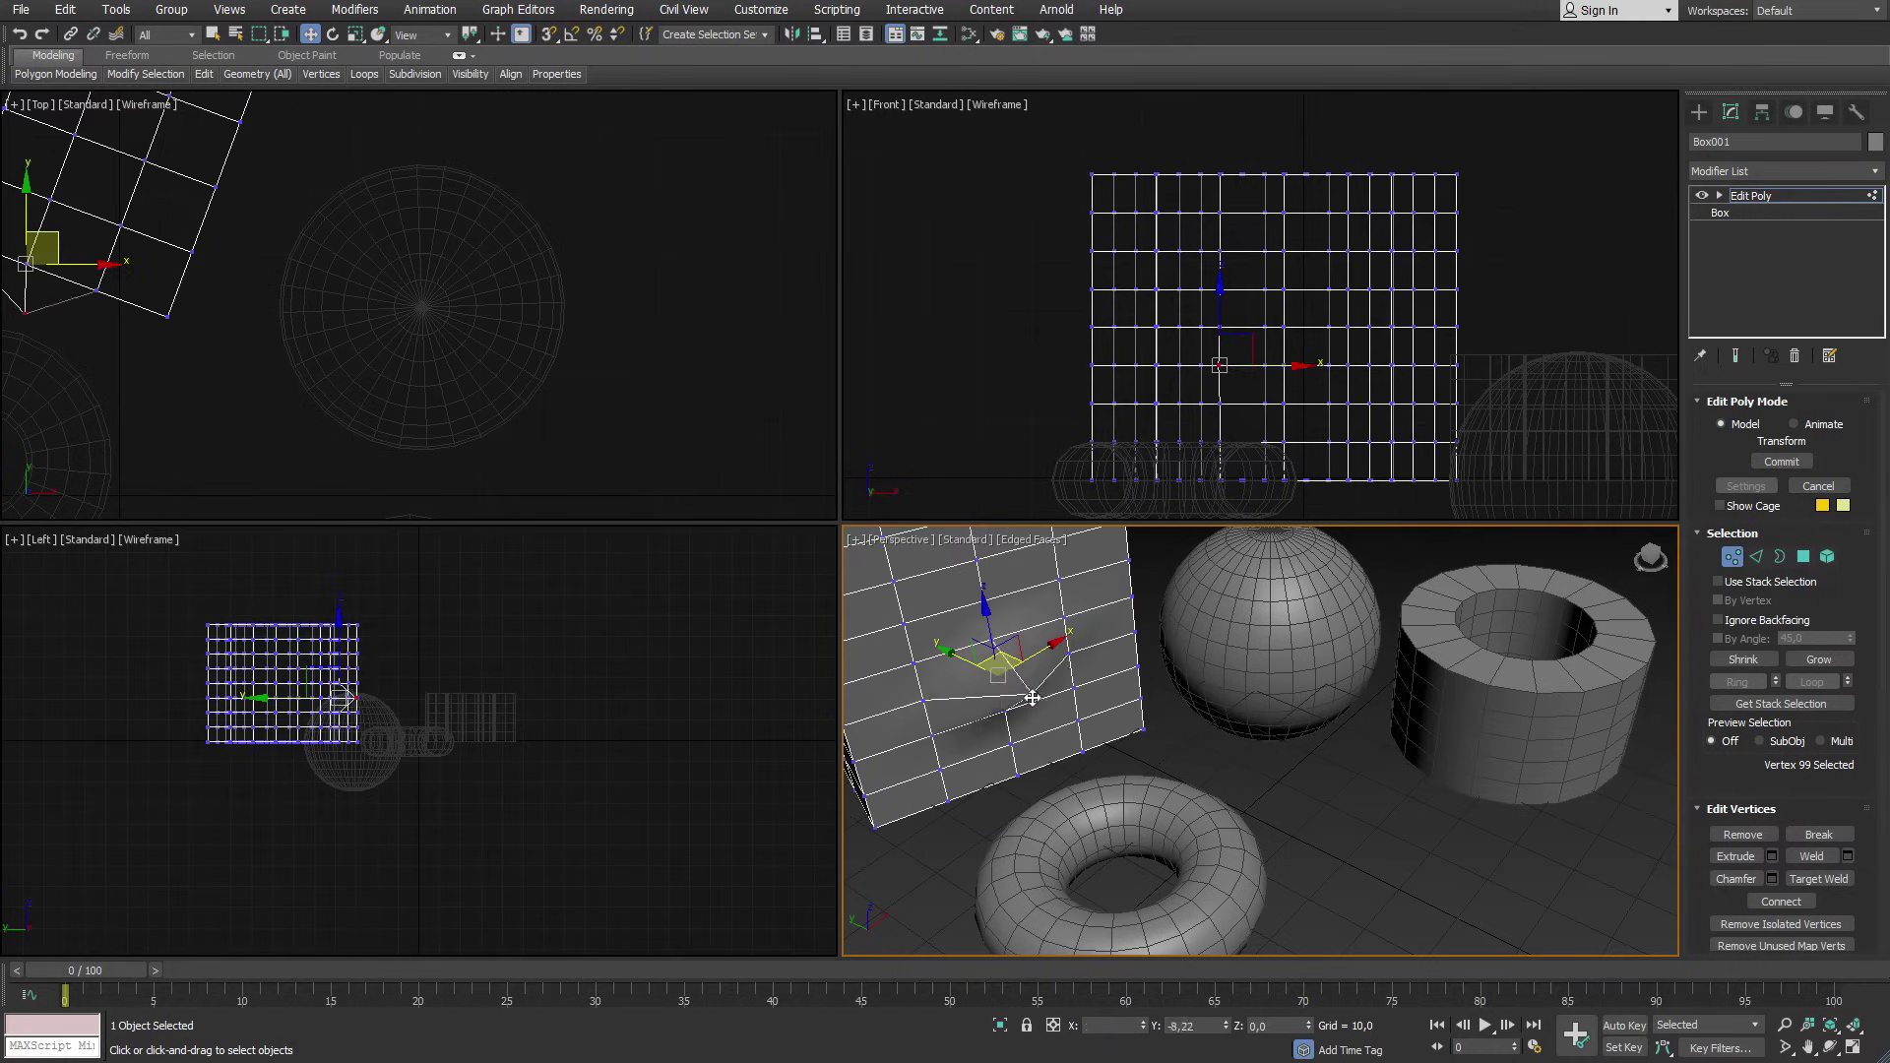
{"action": "left_click", "coordinate": [881, 656]}
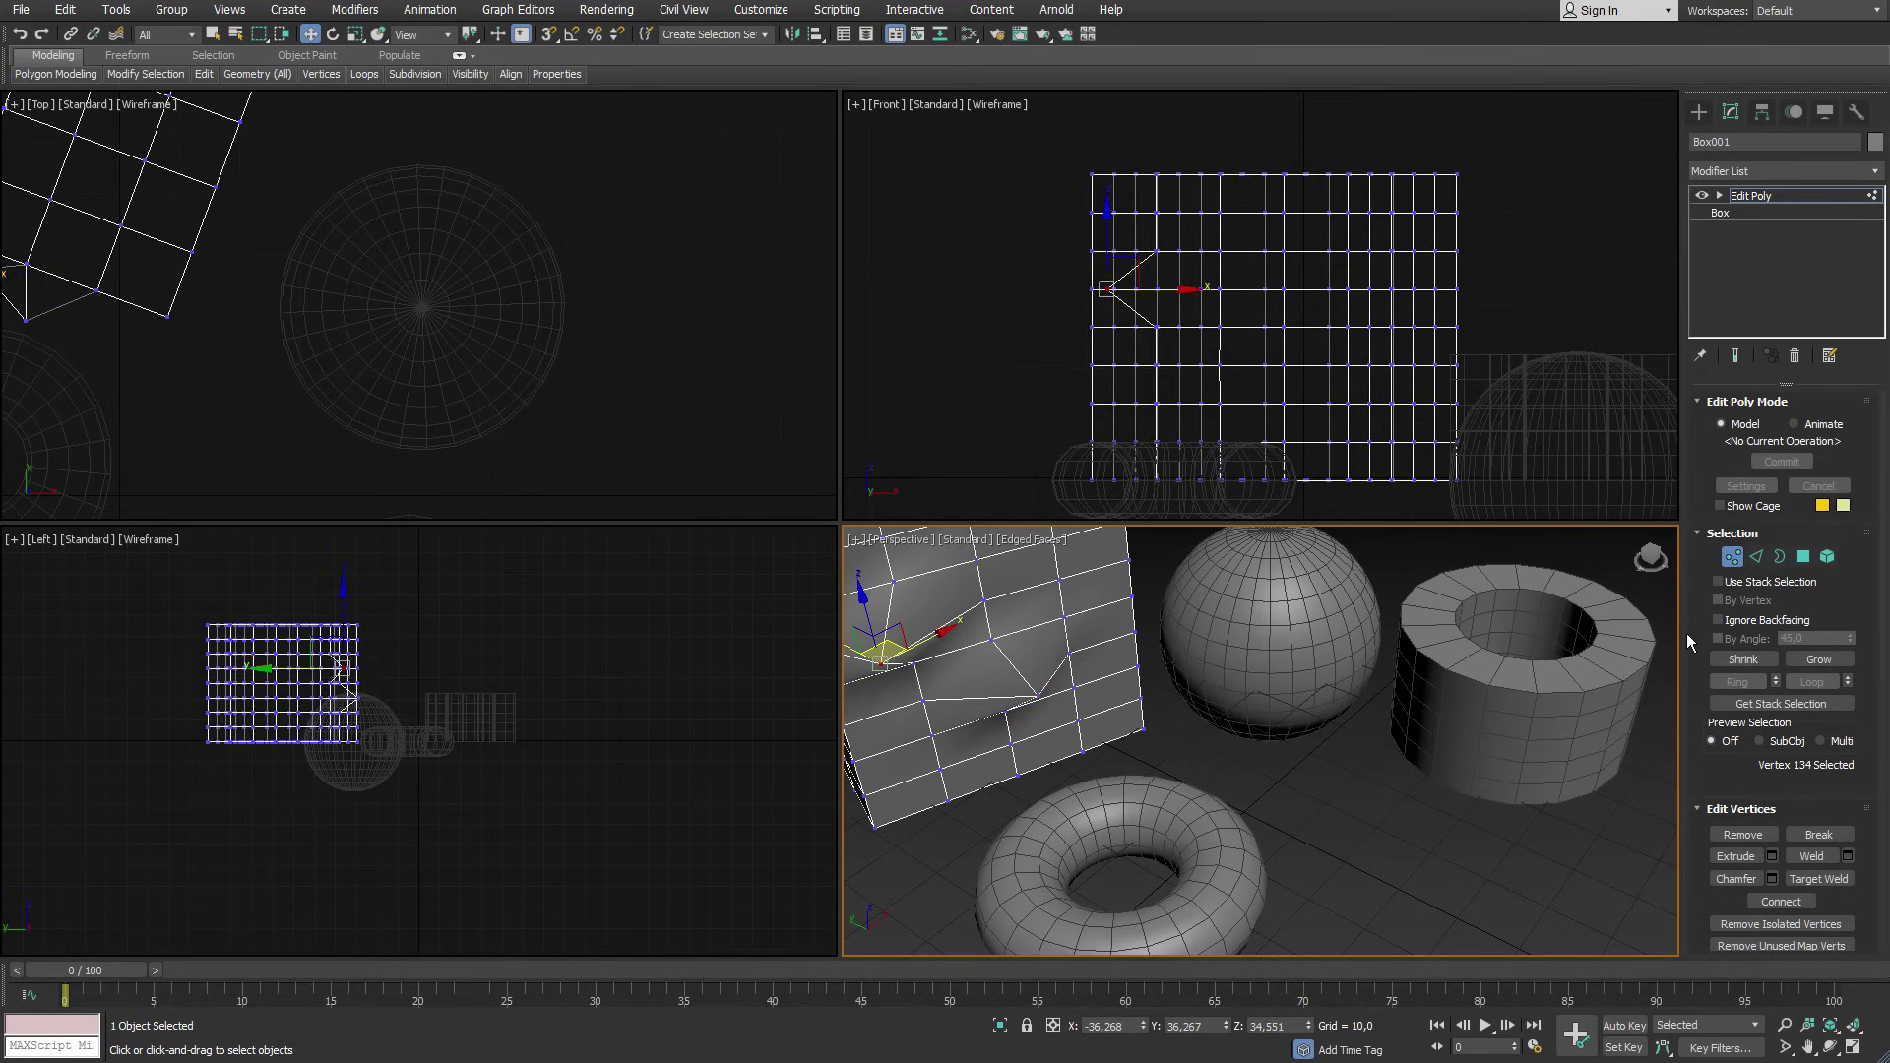
Select edges on the box's side, including edge 107, then exit sub-object mode.
{"action": "left_click", "coordinate": [1757, 557]}
{"action": "left_click", "coordinate": [1083, 579]}
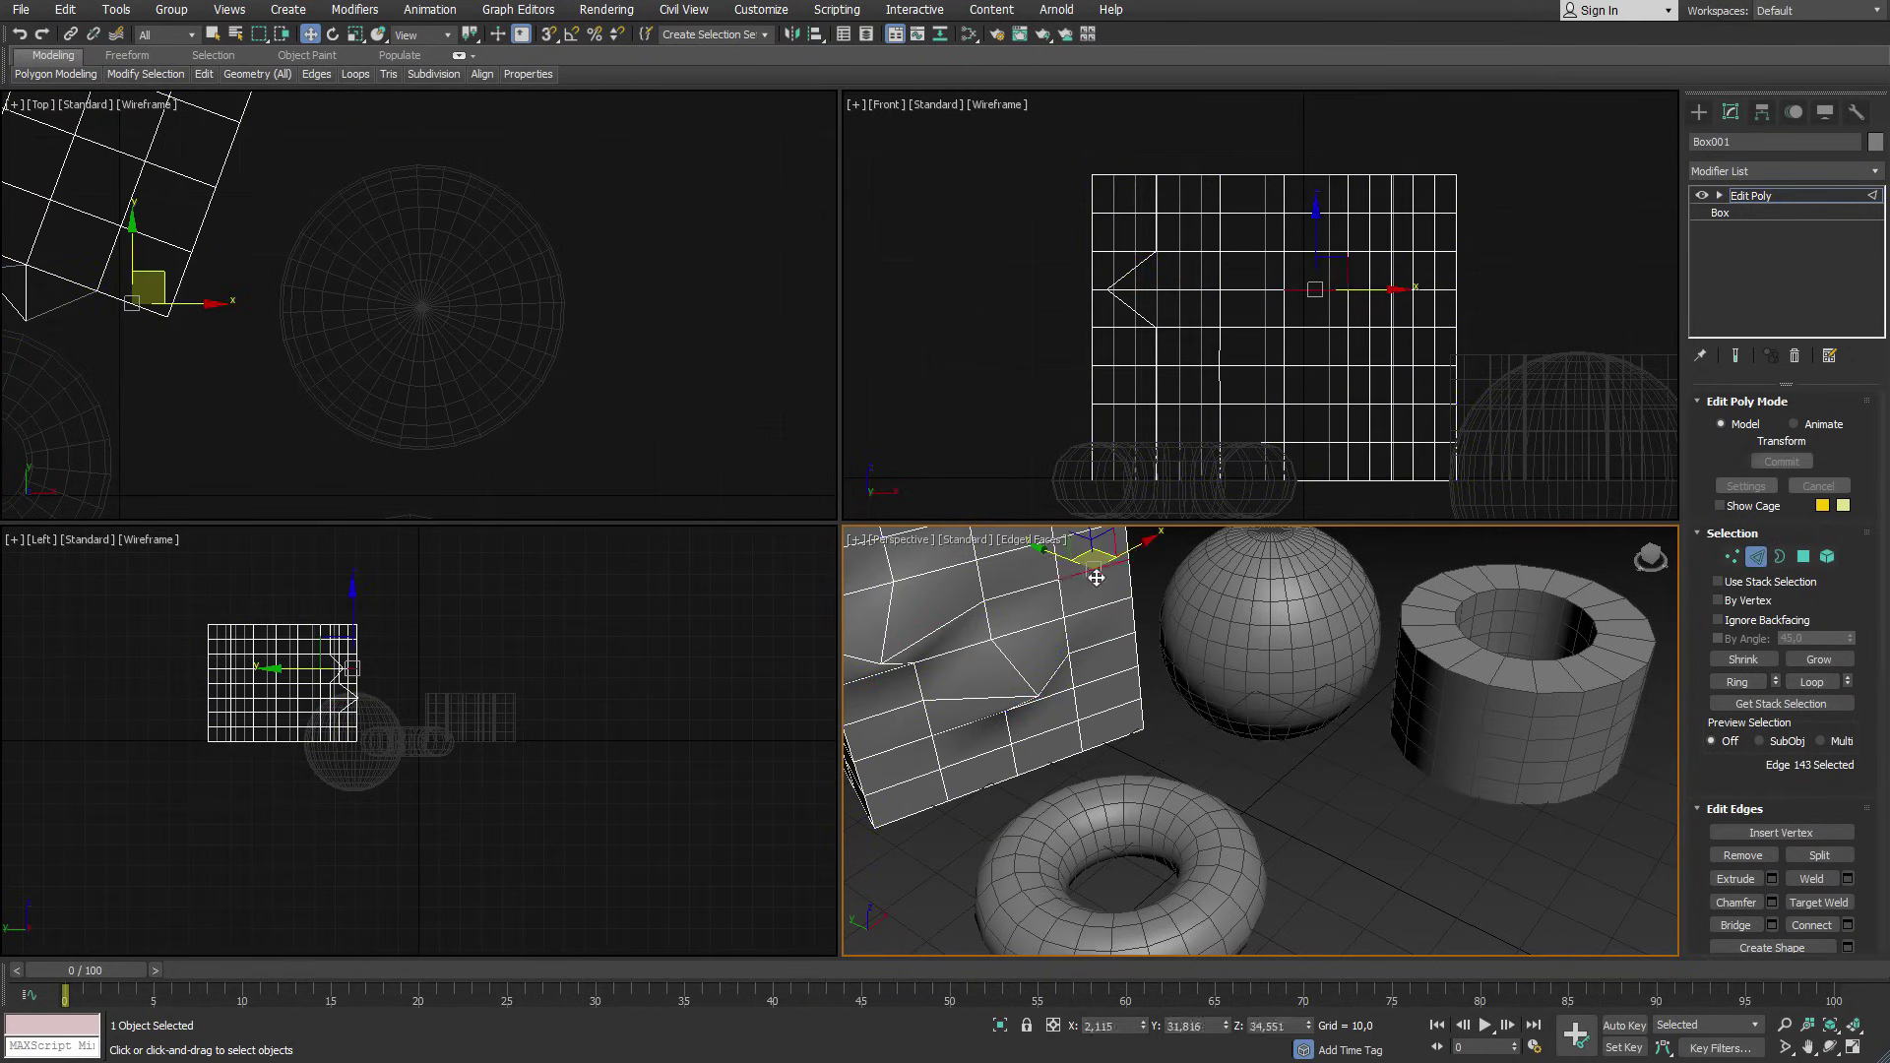
{"action": "left_click", "coordinate": [1119, 703]}
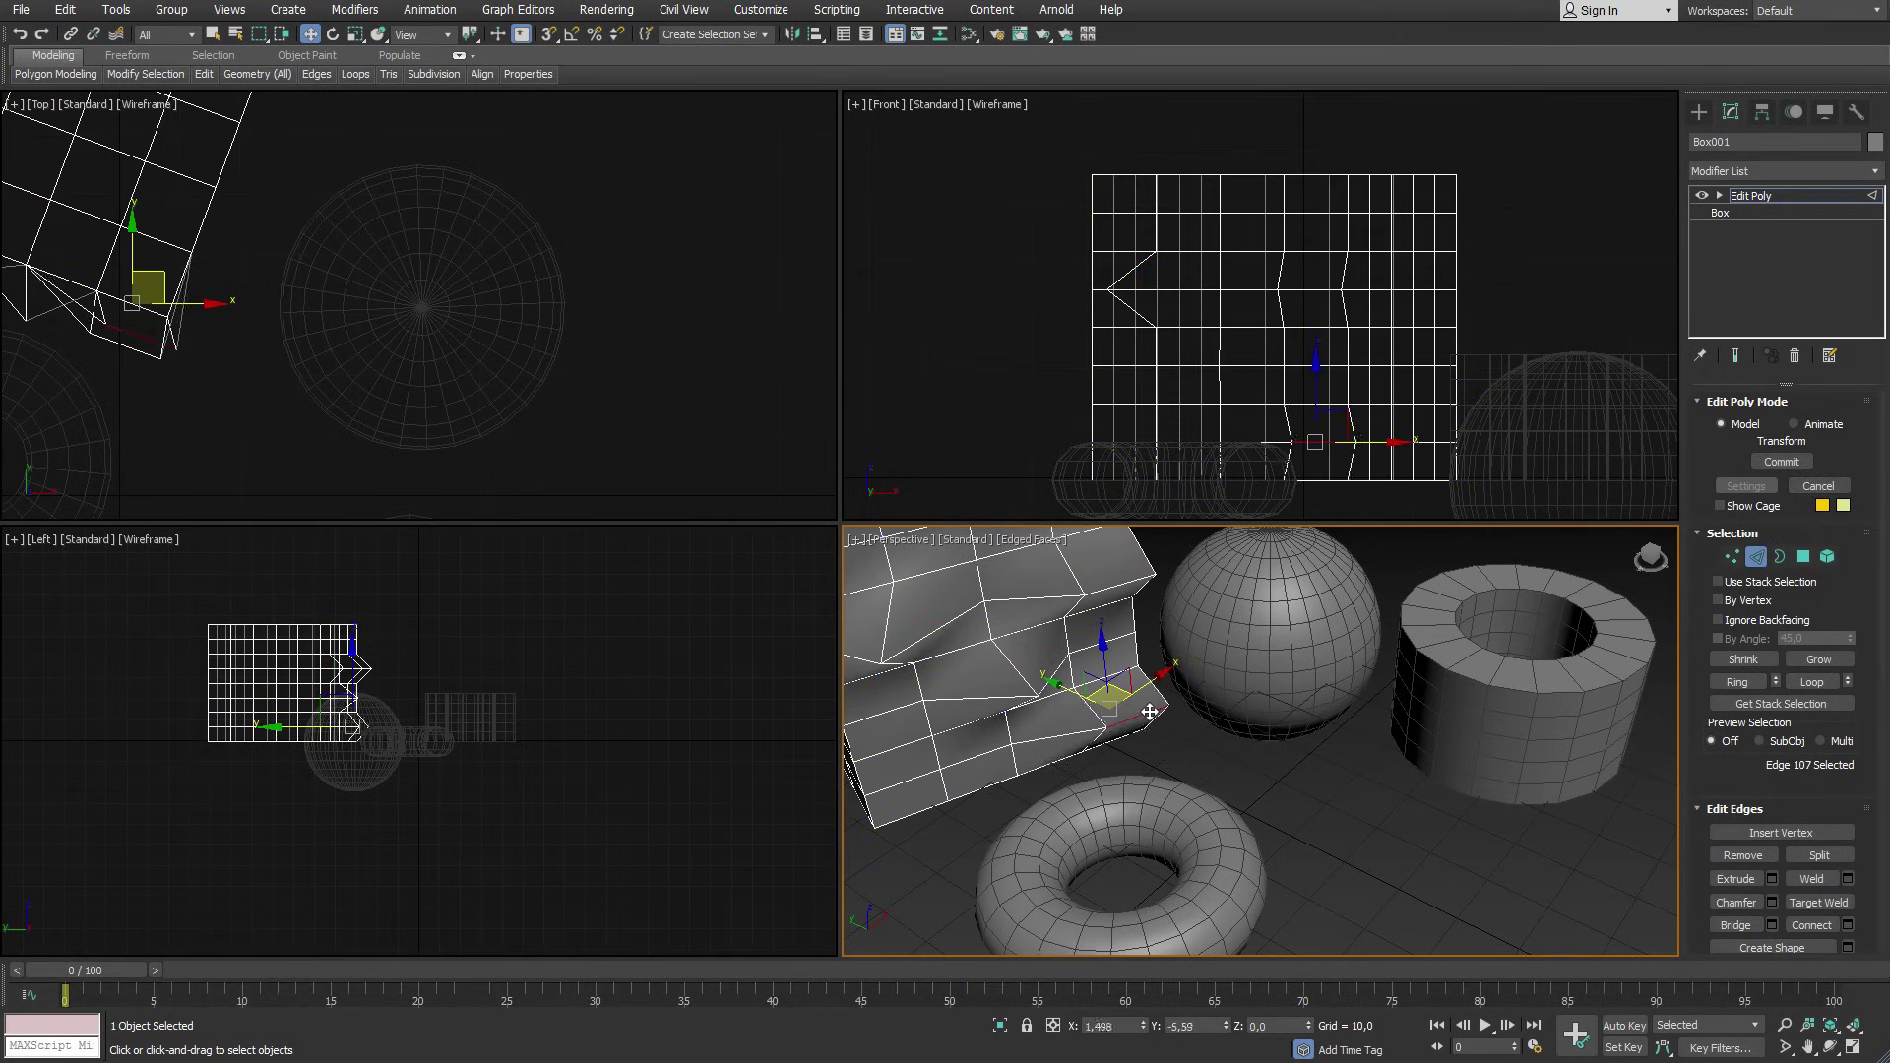
{"action": "left_click", "coordinate": [1150, 716]}
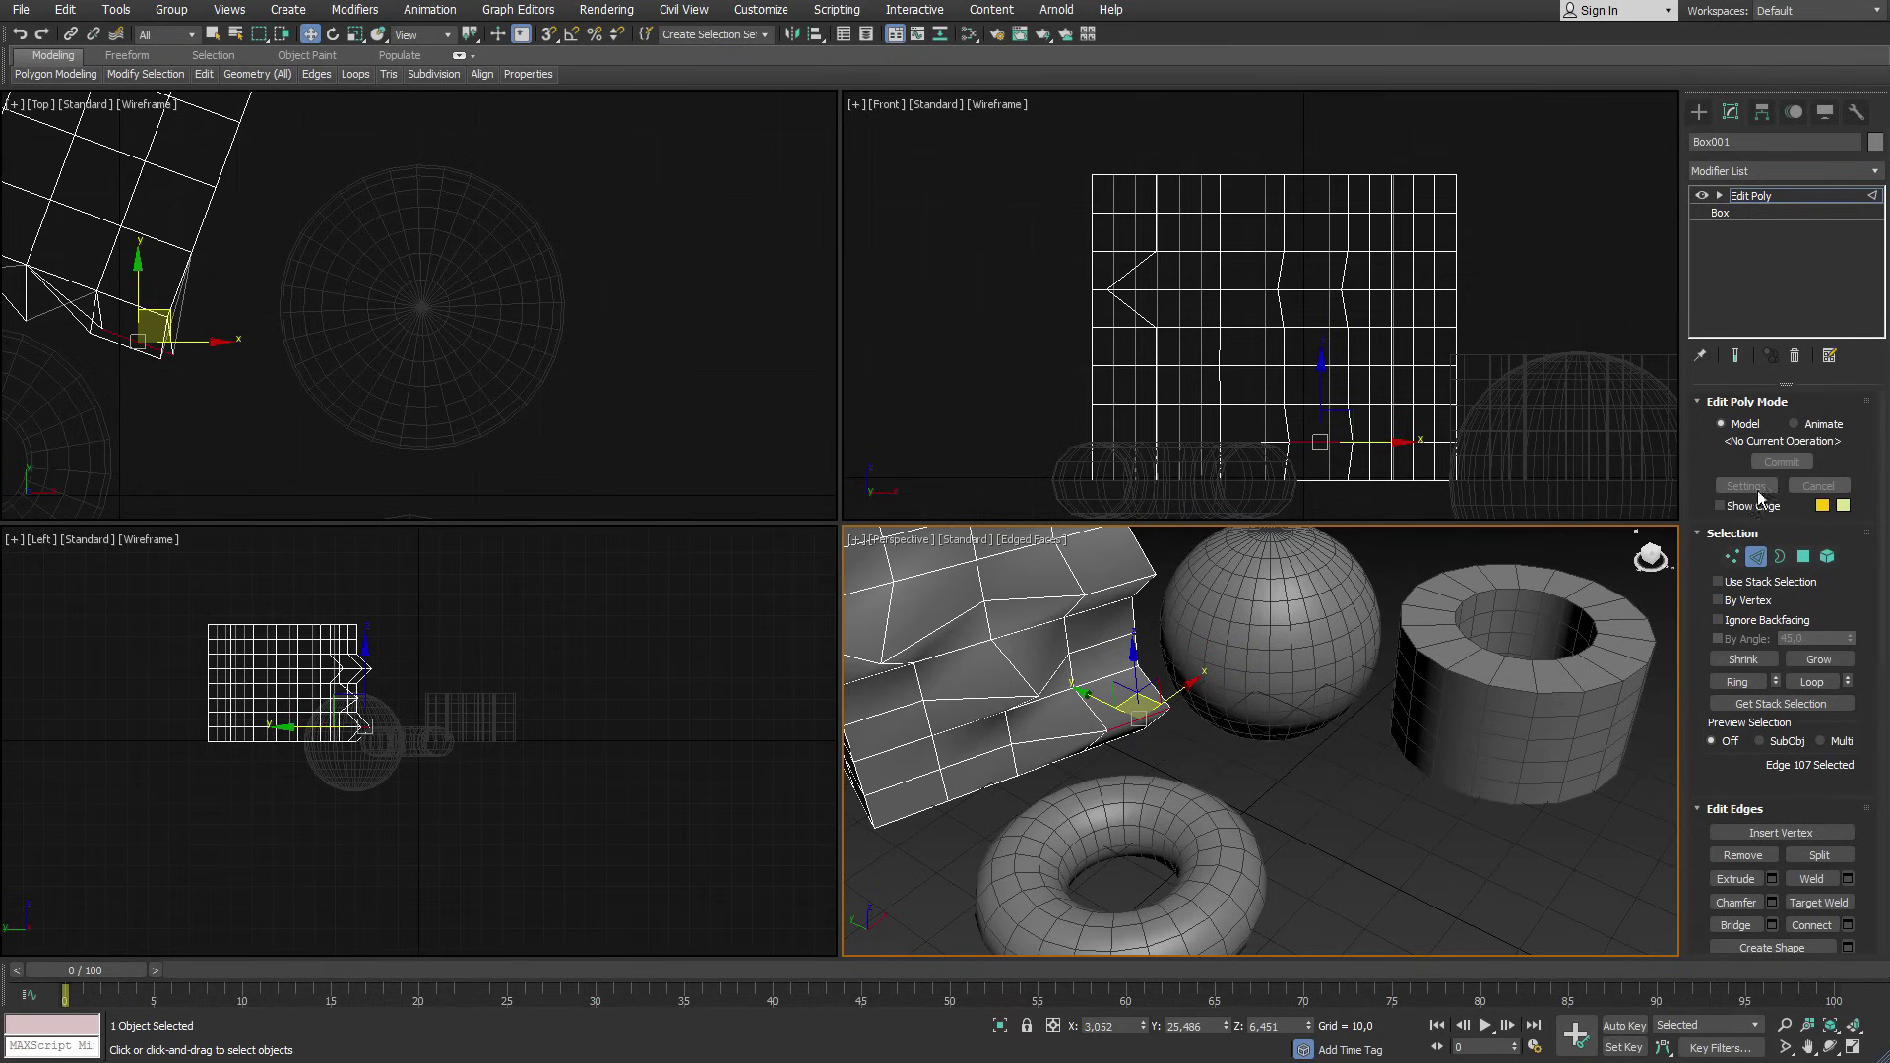
{"action": "left_click", "coordinate": [1755, 557]}
{"action": "left_click", "coordinate": [1782, 171]}
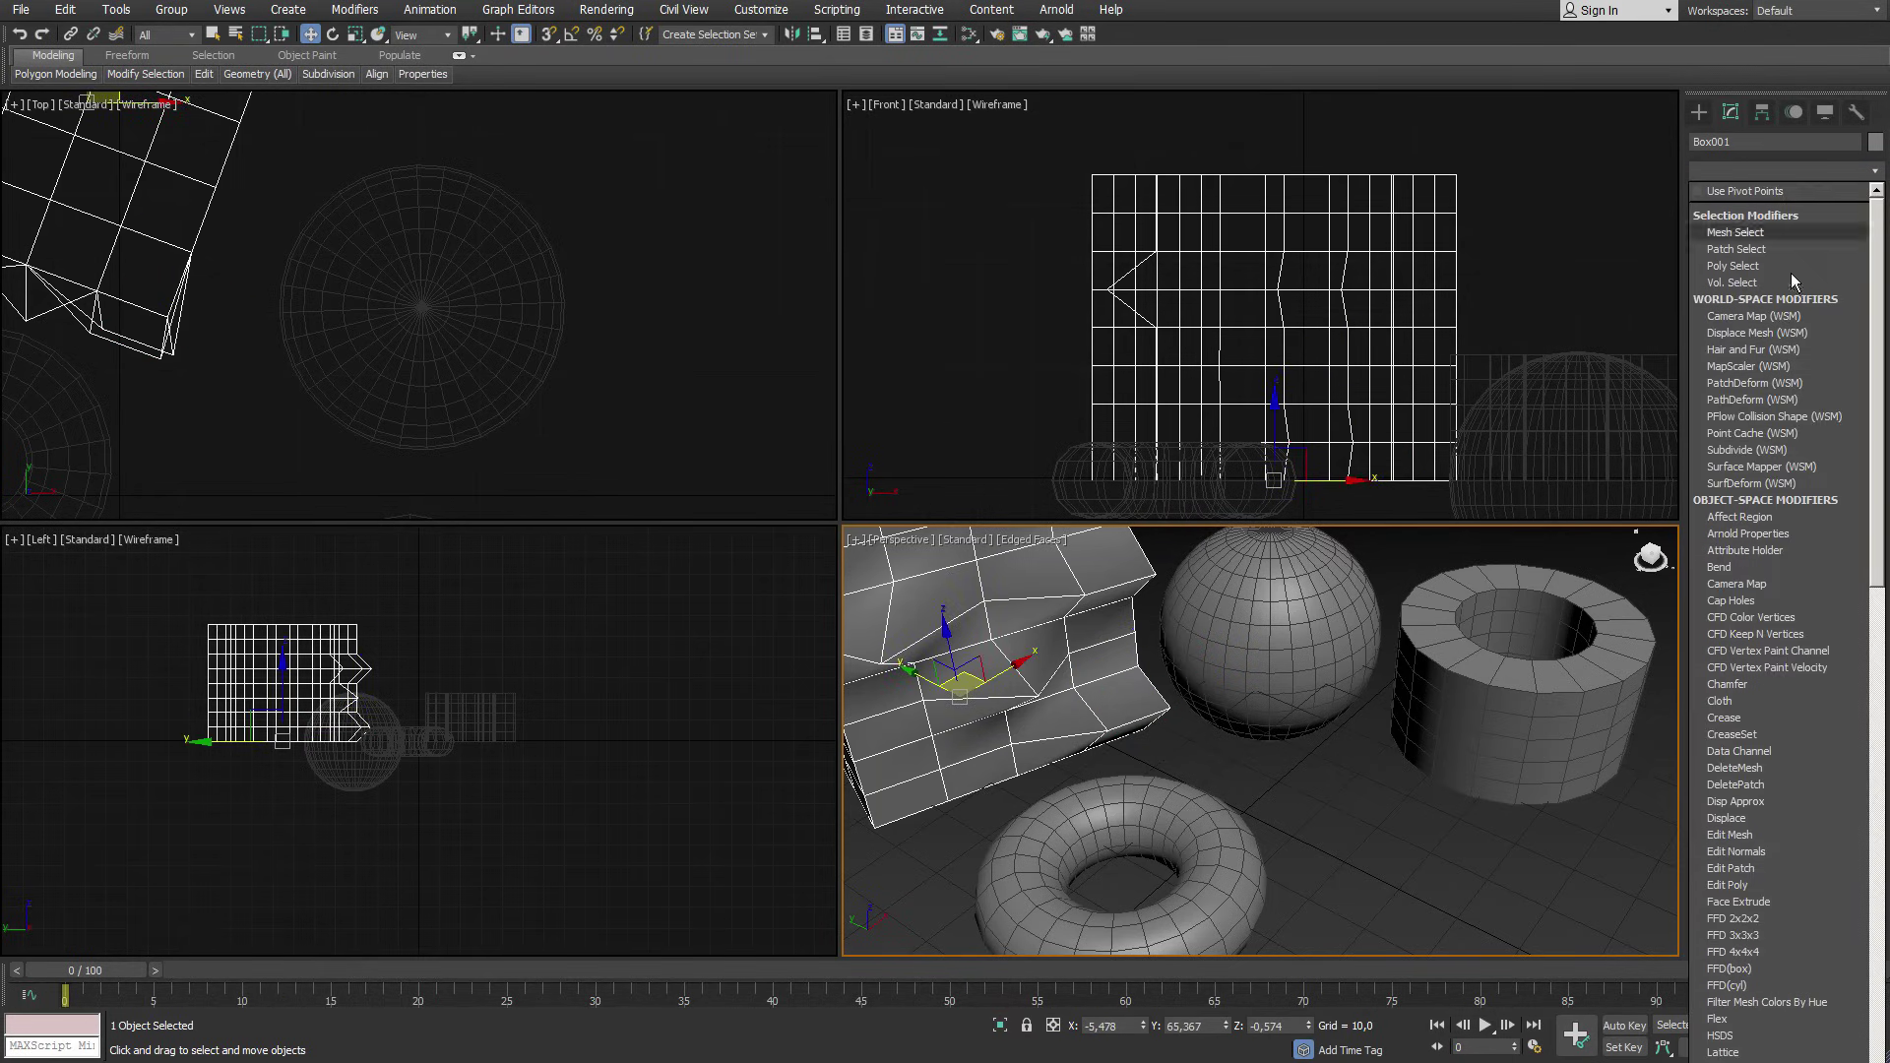
Add a second Edit Poly, adjust top and lower-left vertices, then return to the first Edit Poly.
{"action": "left_click", "coordinate": [1741, 884]}
{"action": "left_click", "coordinate": [1733, 557]}
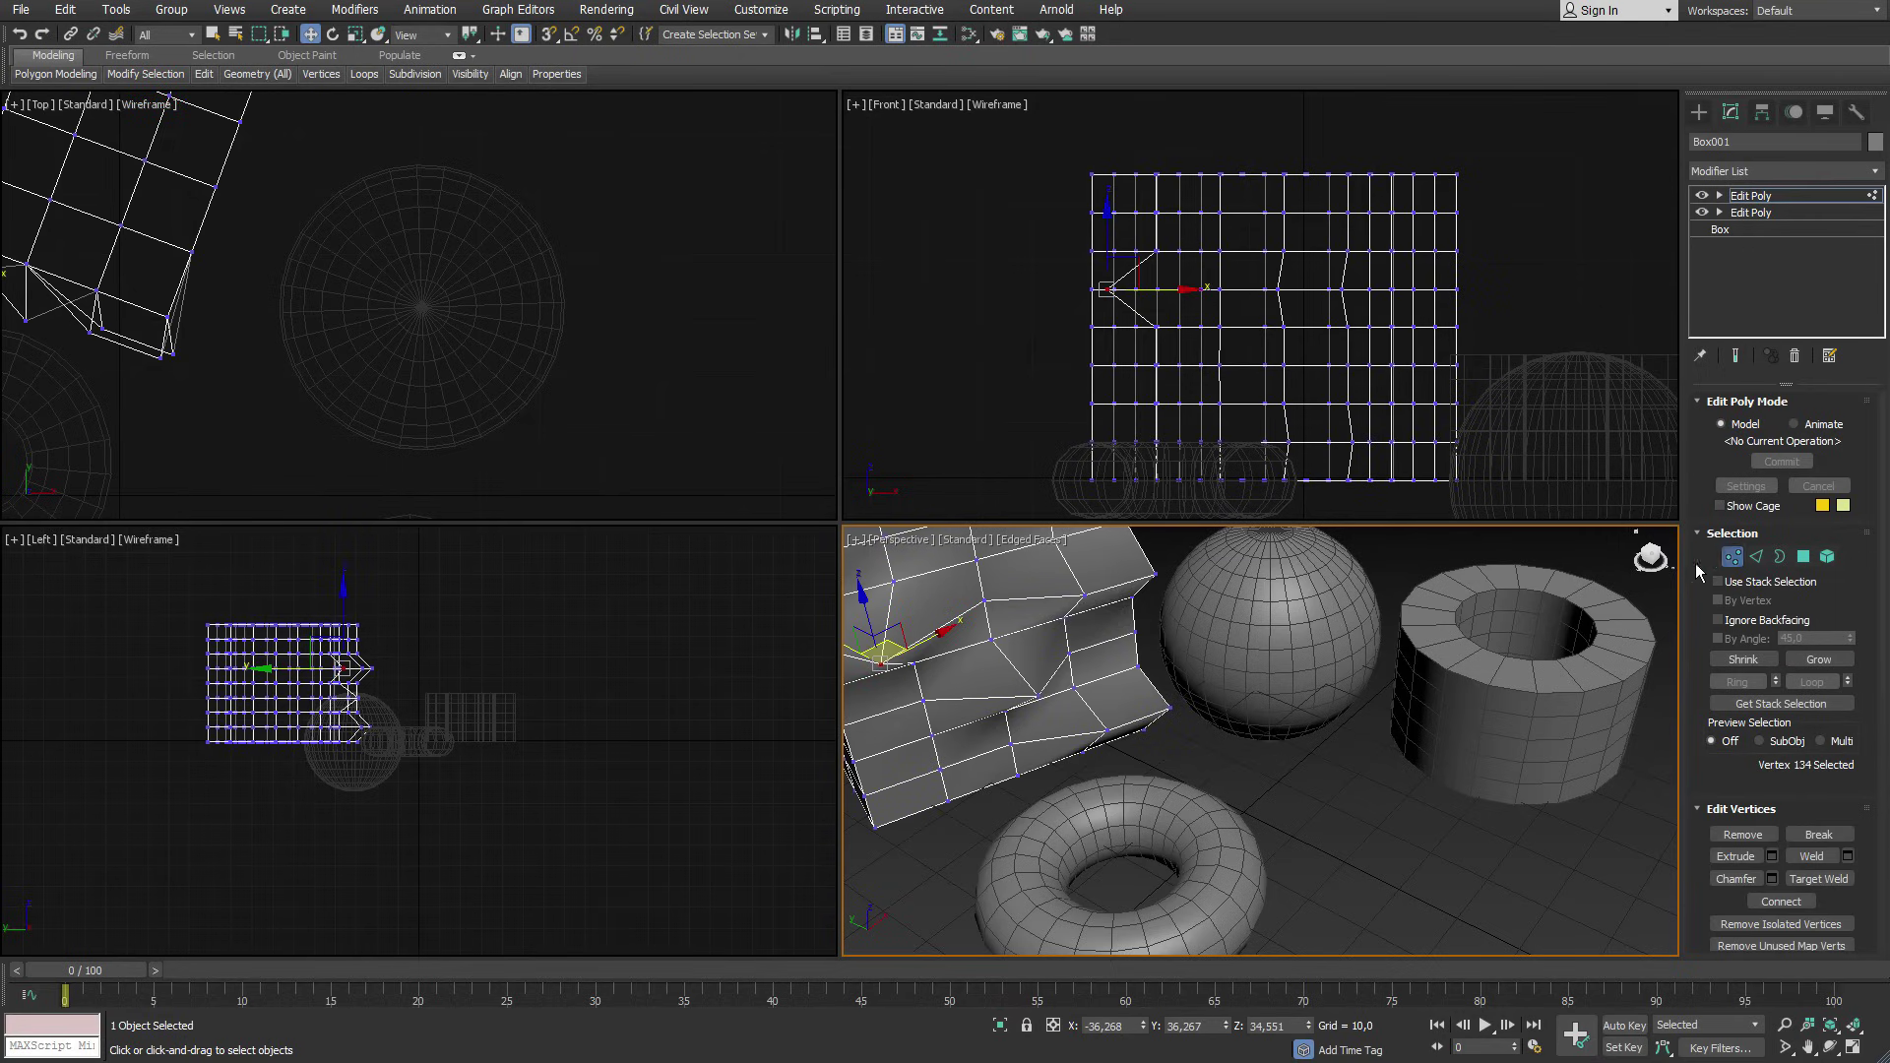
{"action": "left_click", "coordinate": [1025, 571]}
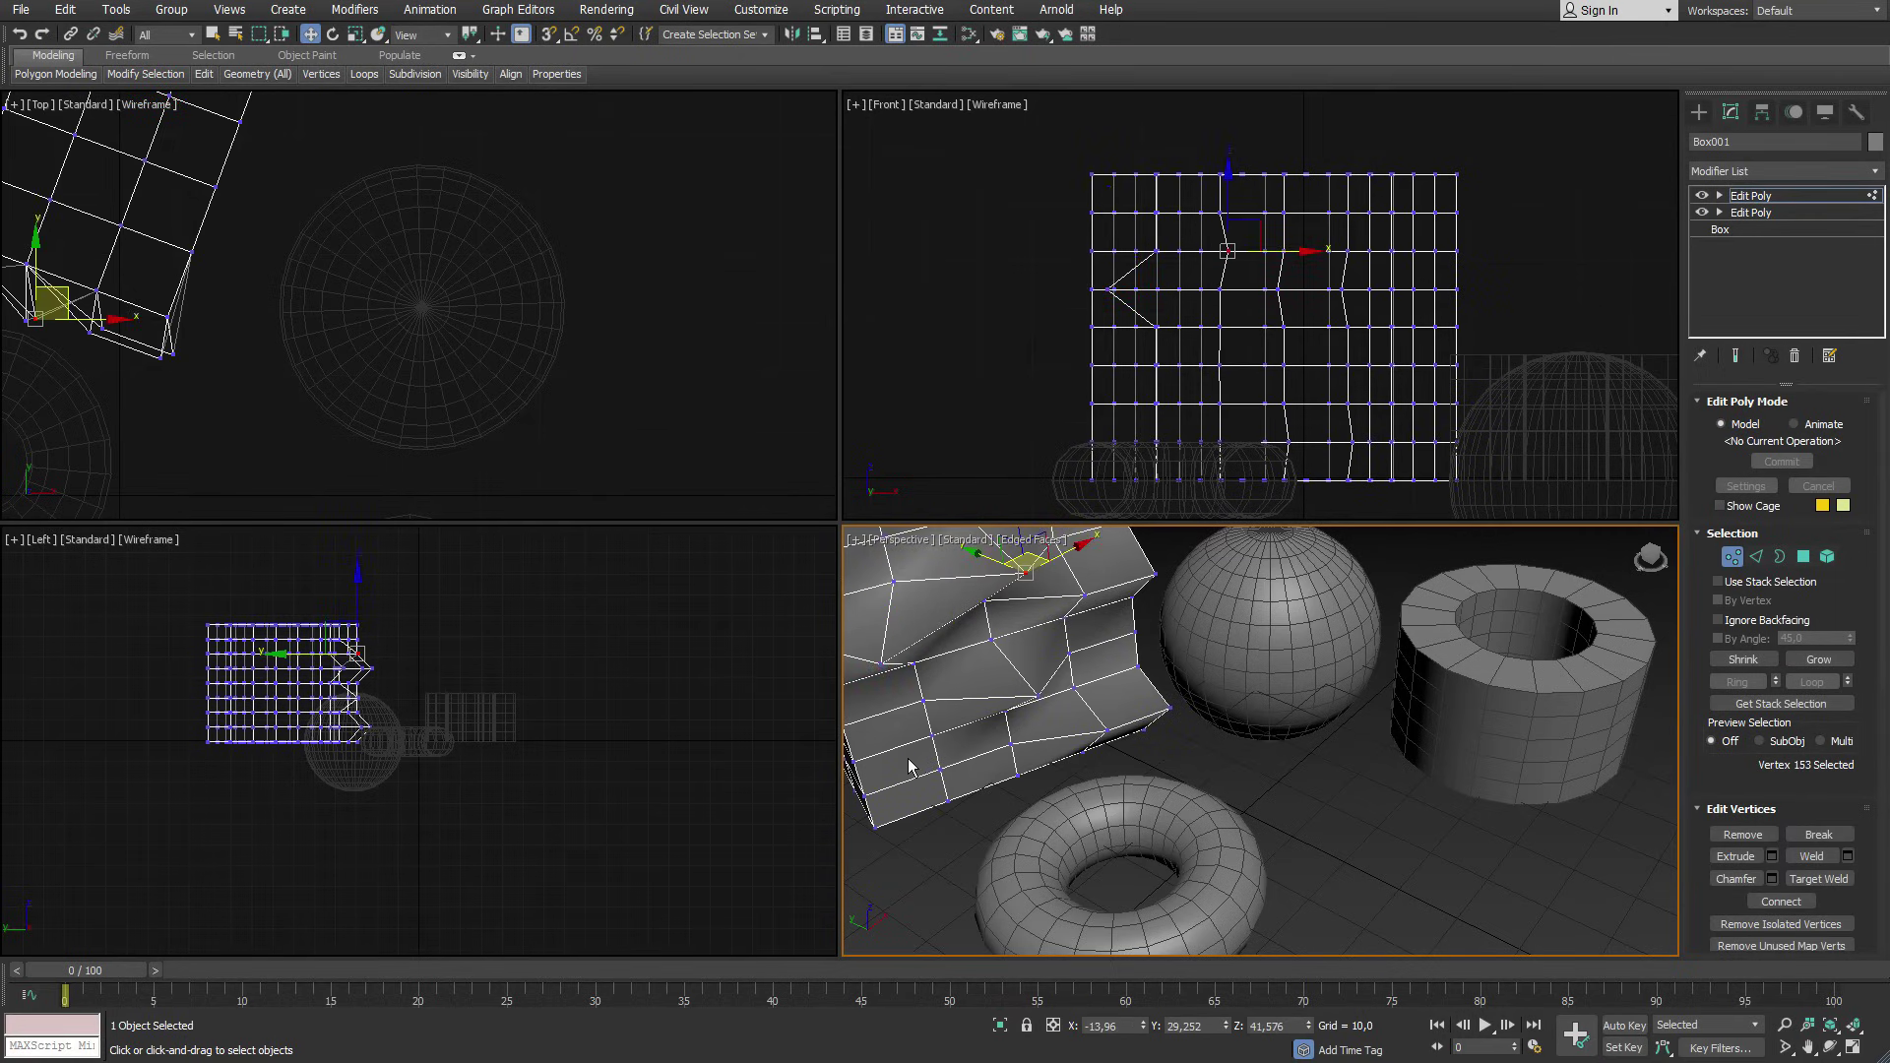
{"action": "left_click", "coordinate": [856, 773]}
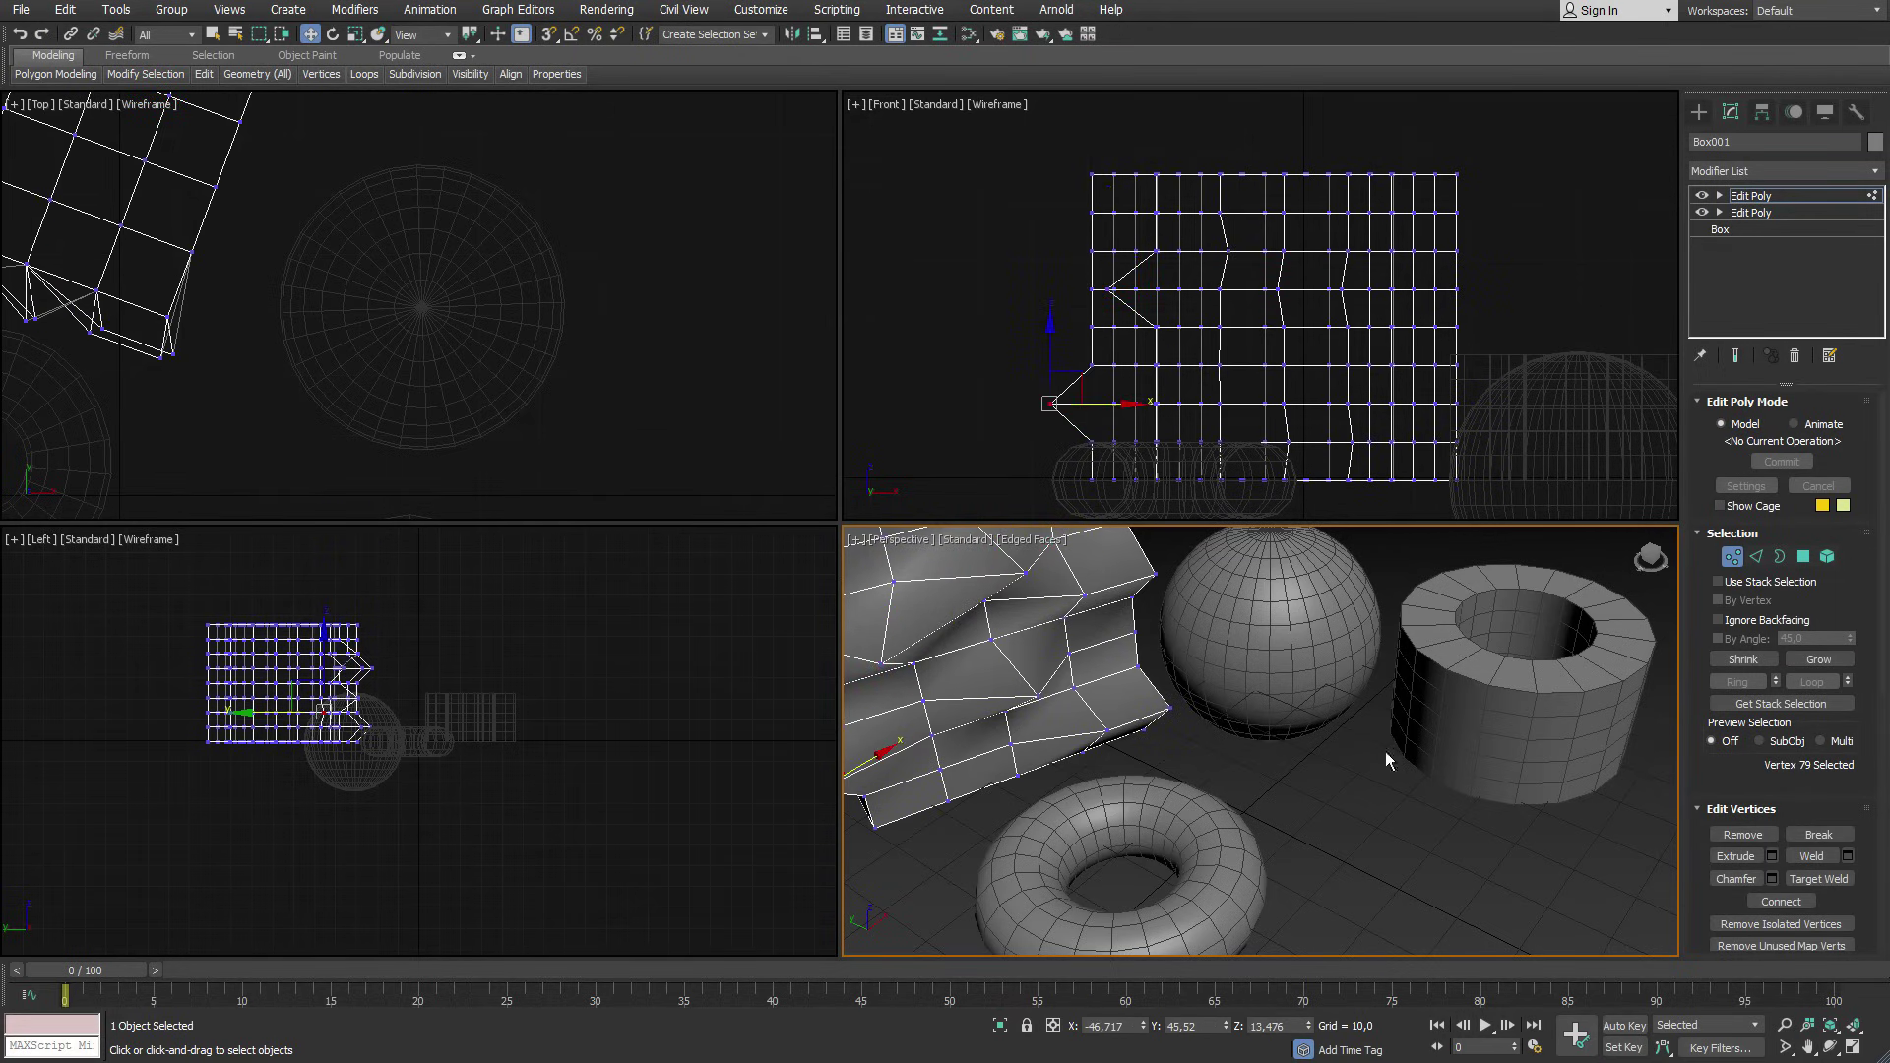
{"action": "left_click", "coordinate": [1726, 563]}
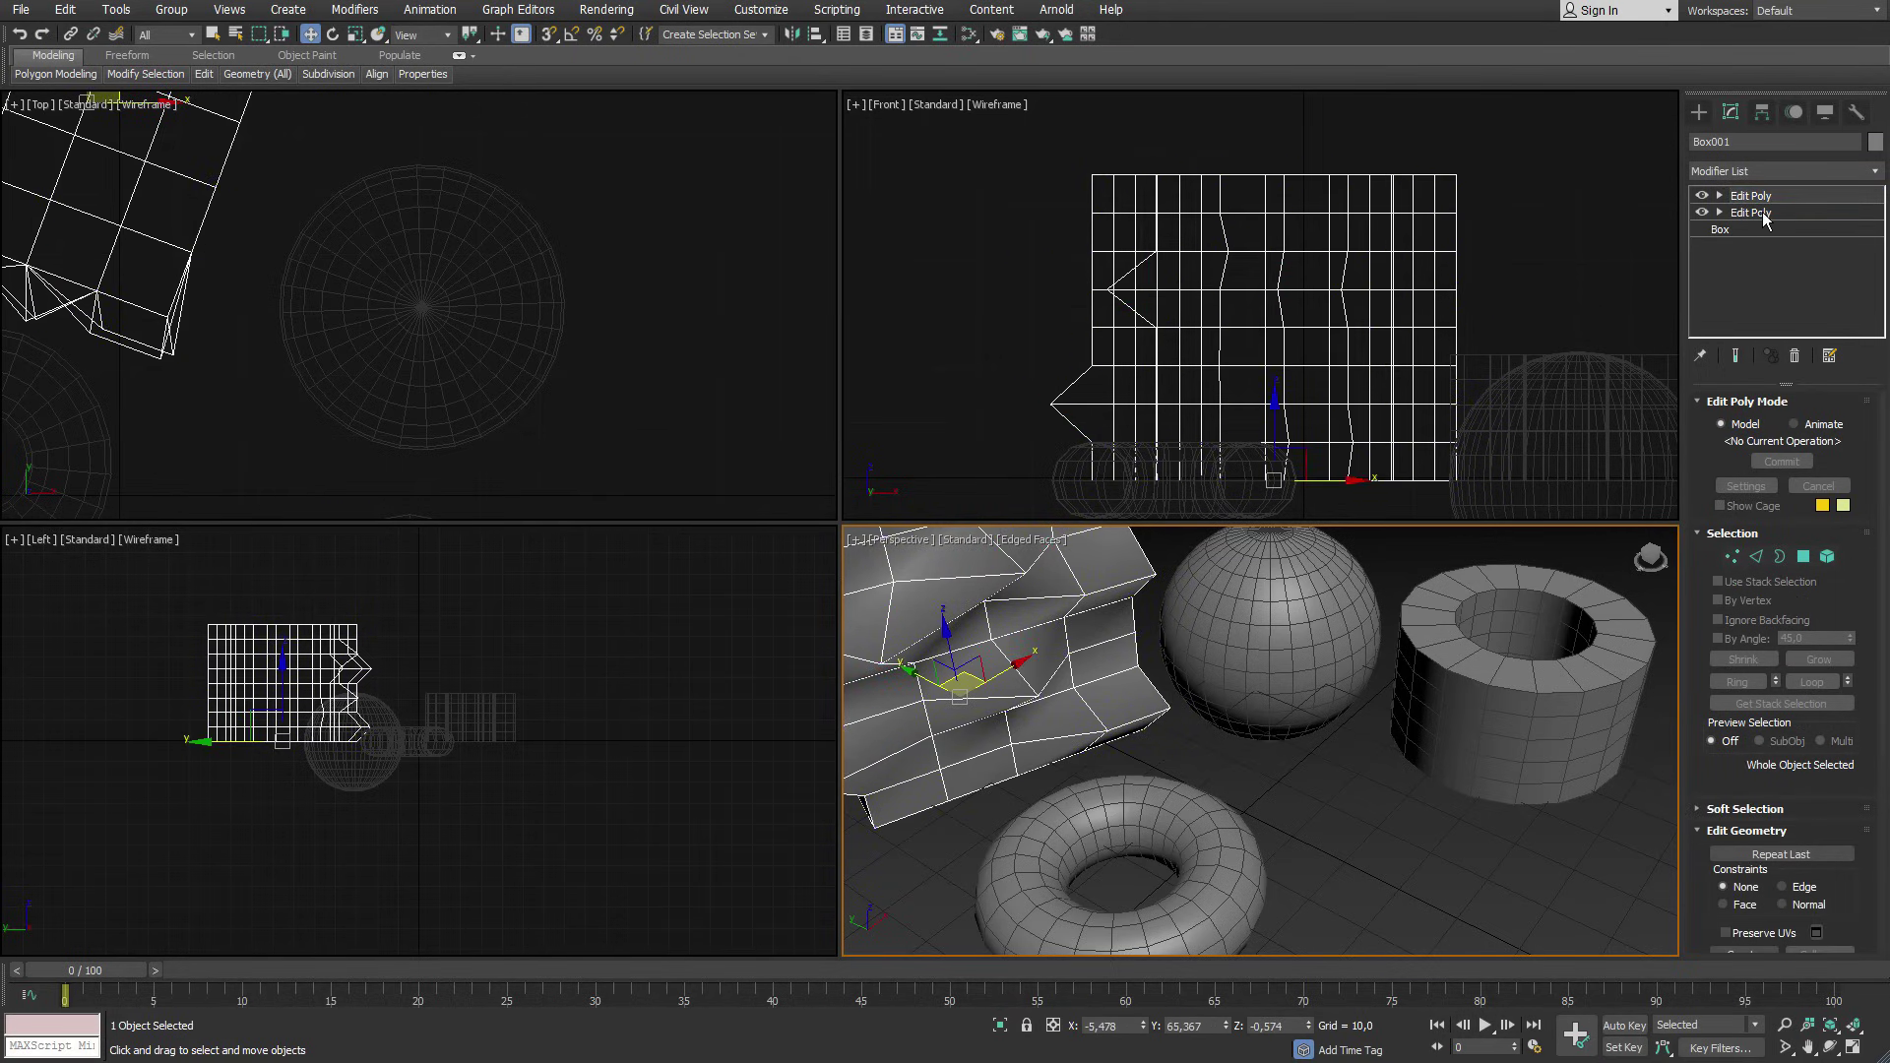
{"action": "left_click", "coordinate": [1763, 214]}
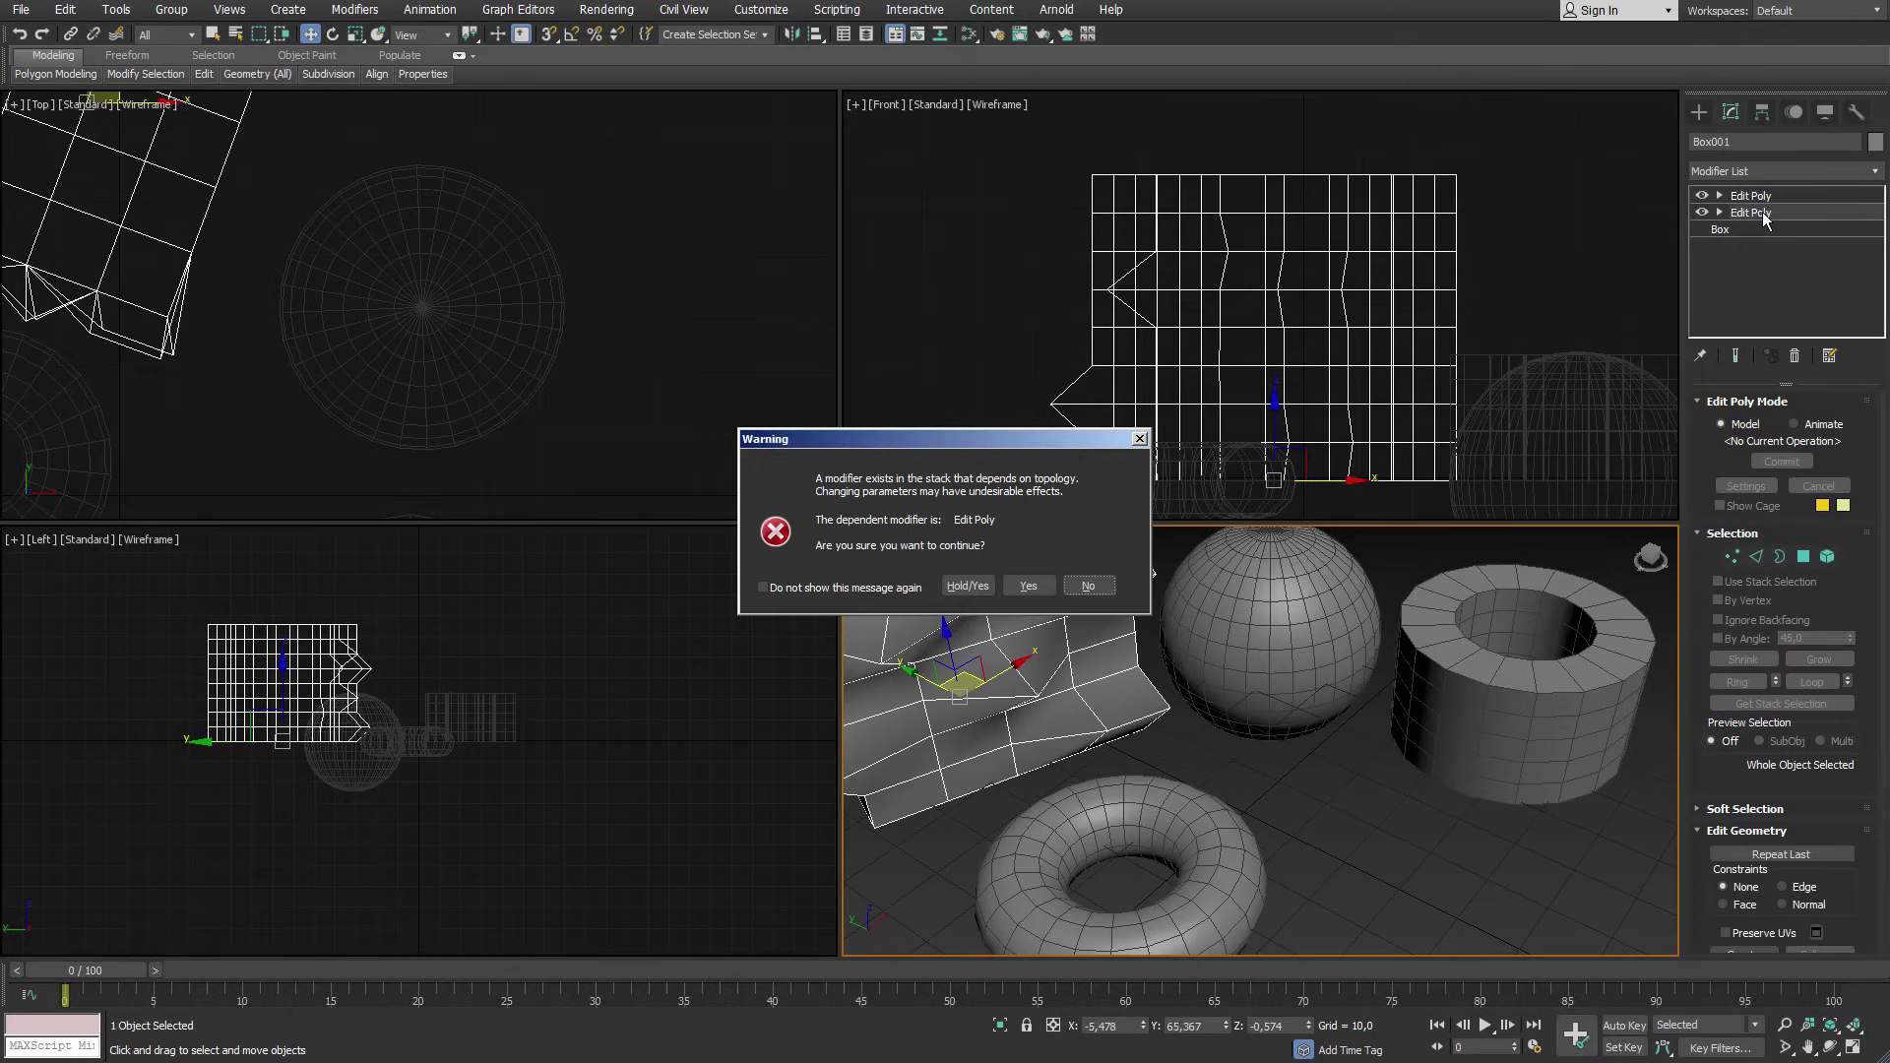
{"action": "left_click", "coordinate": [1029, 586]}
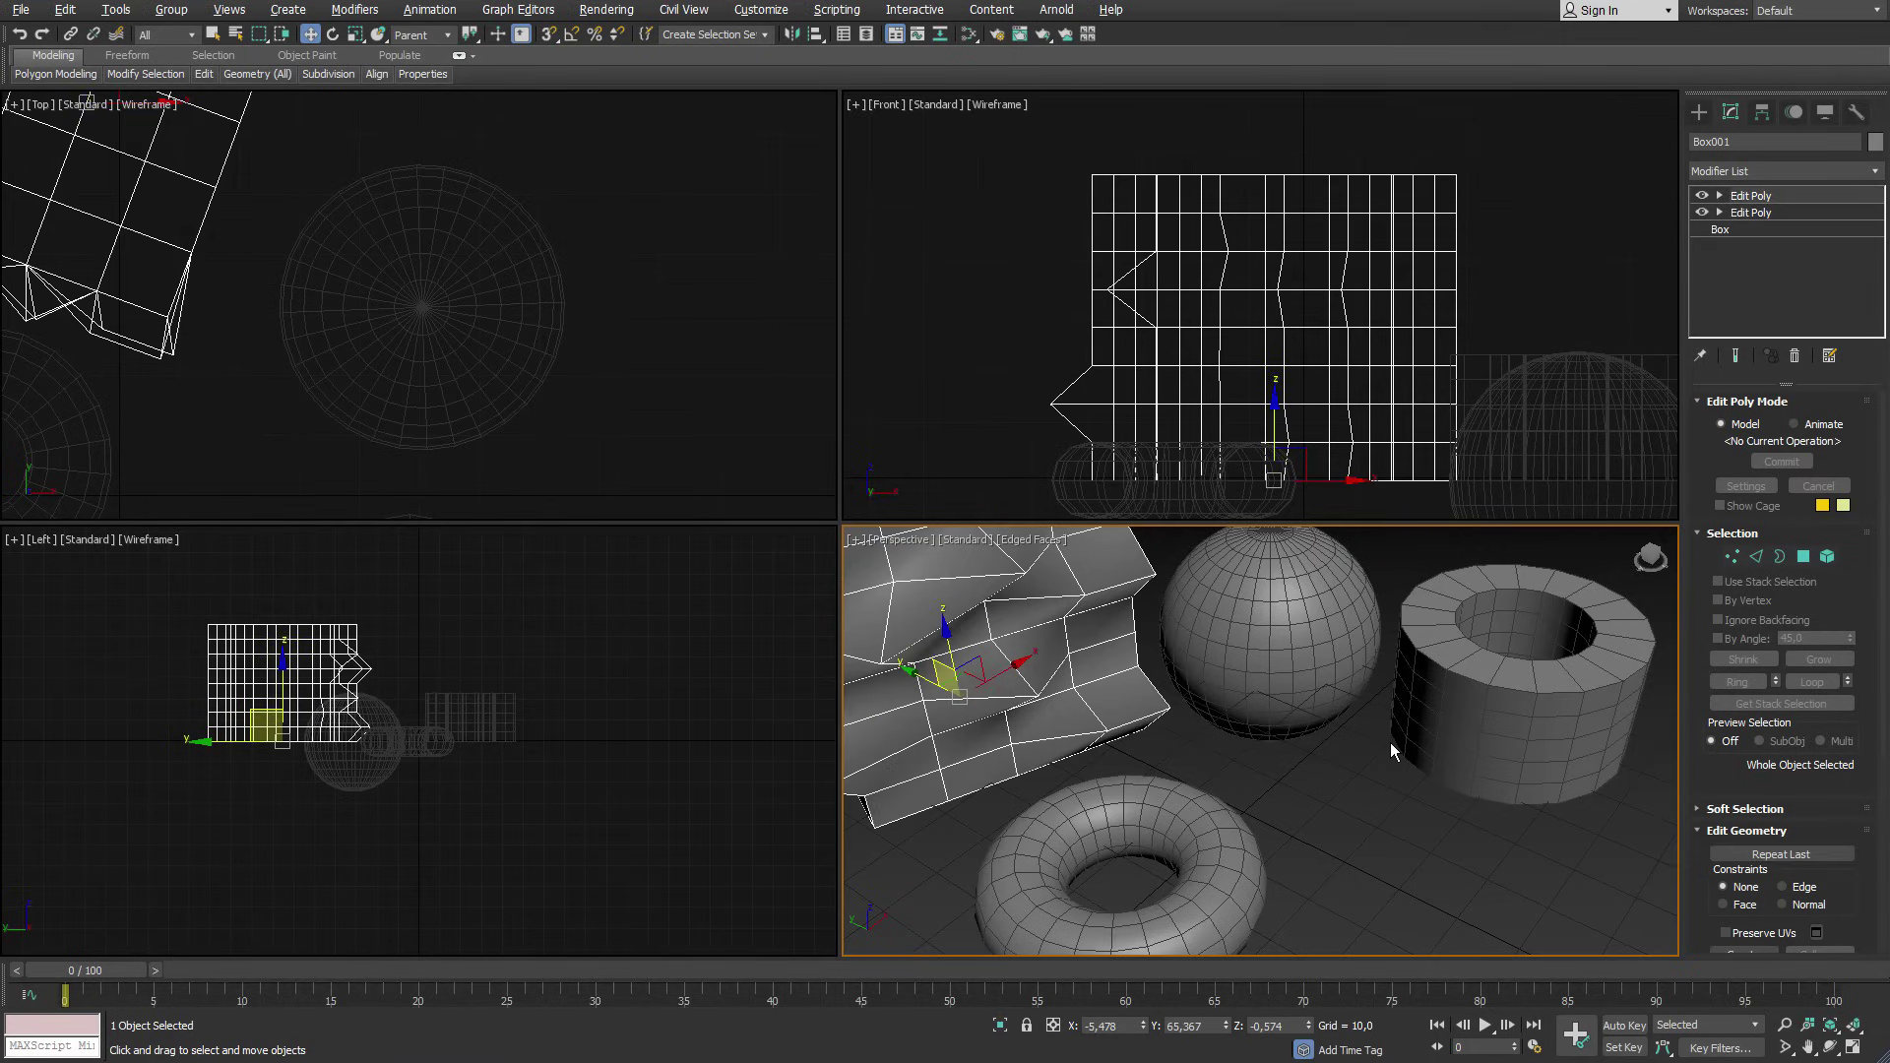
Maximize the Perspective view and move a vertex on the box's dented side.
{"action": "key", "text": "alt+w"}
{"action": "middle_click_drag", "start_coordinate": [1386, 742], "coordinate": [1157, 629], "text": "alt"}
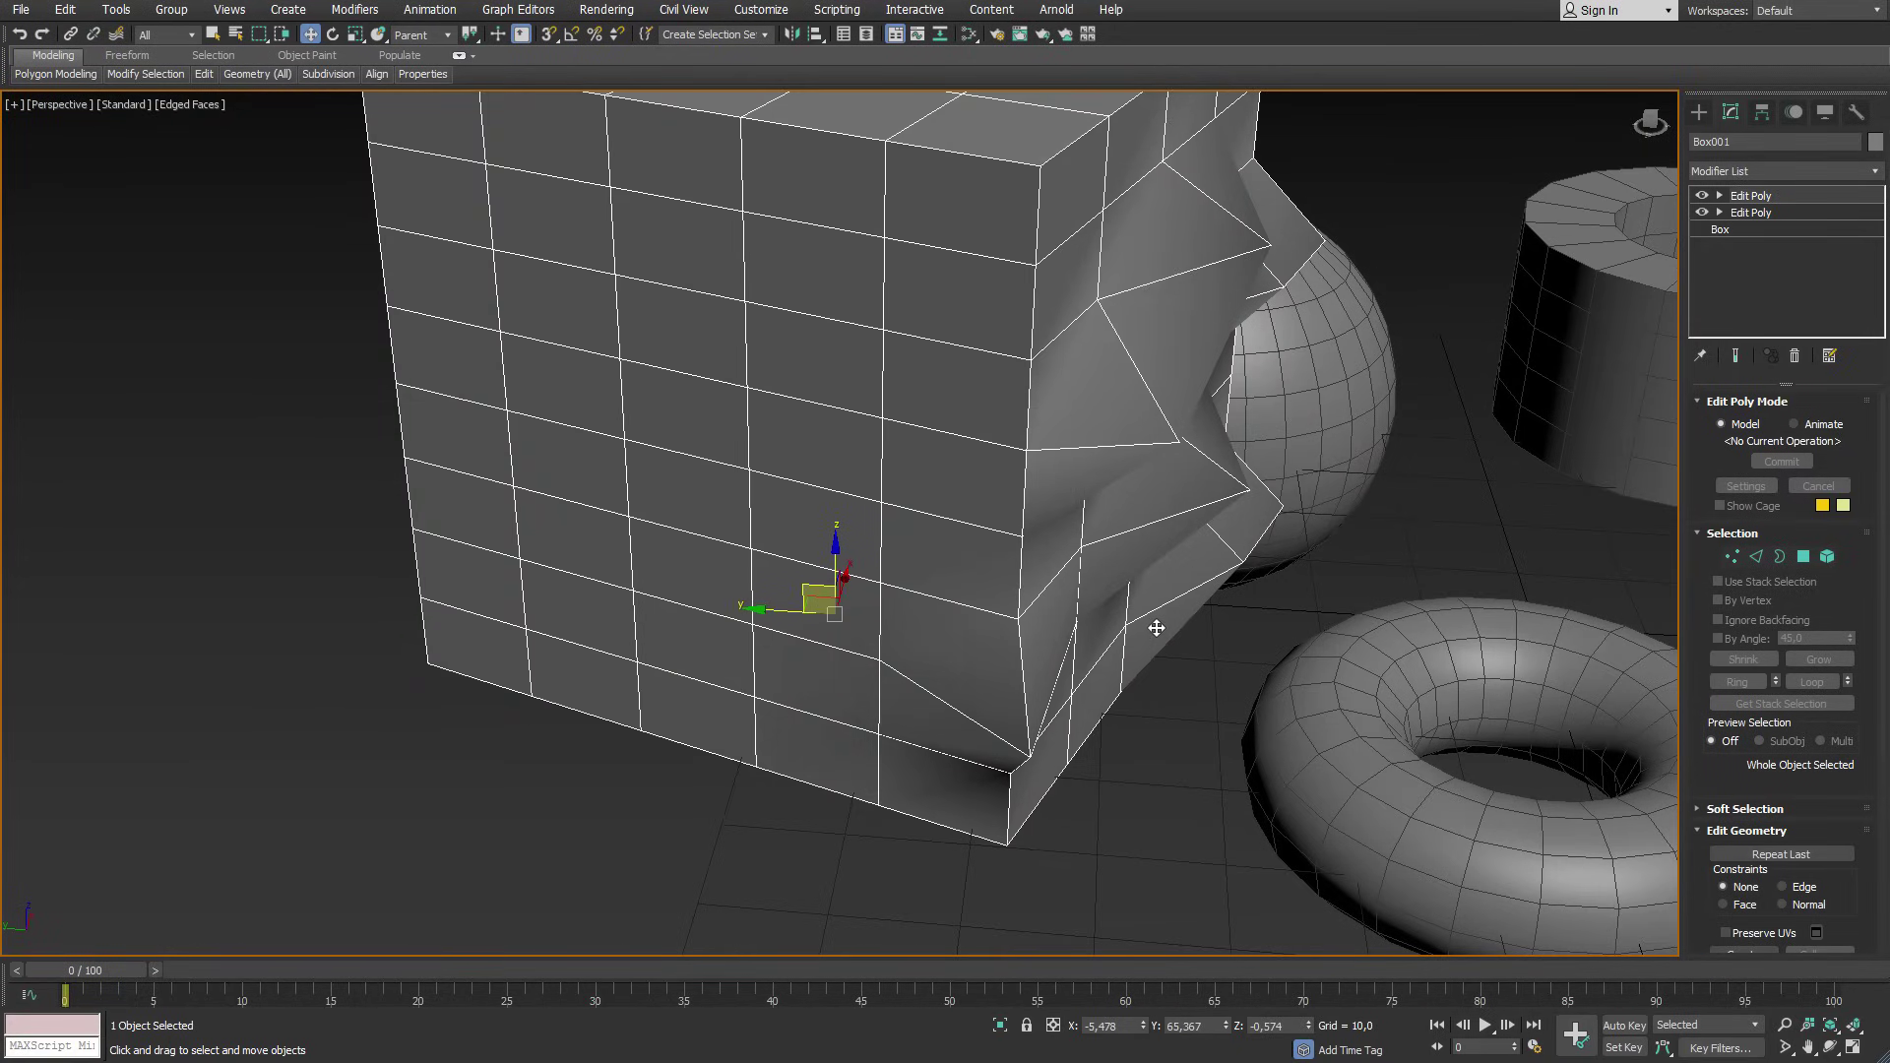
{"action": "key", "text": "1"}
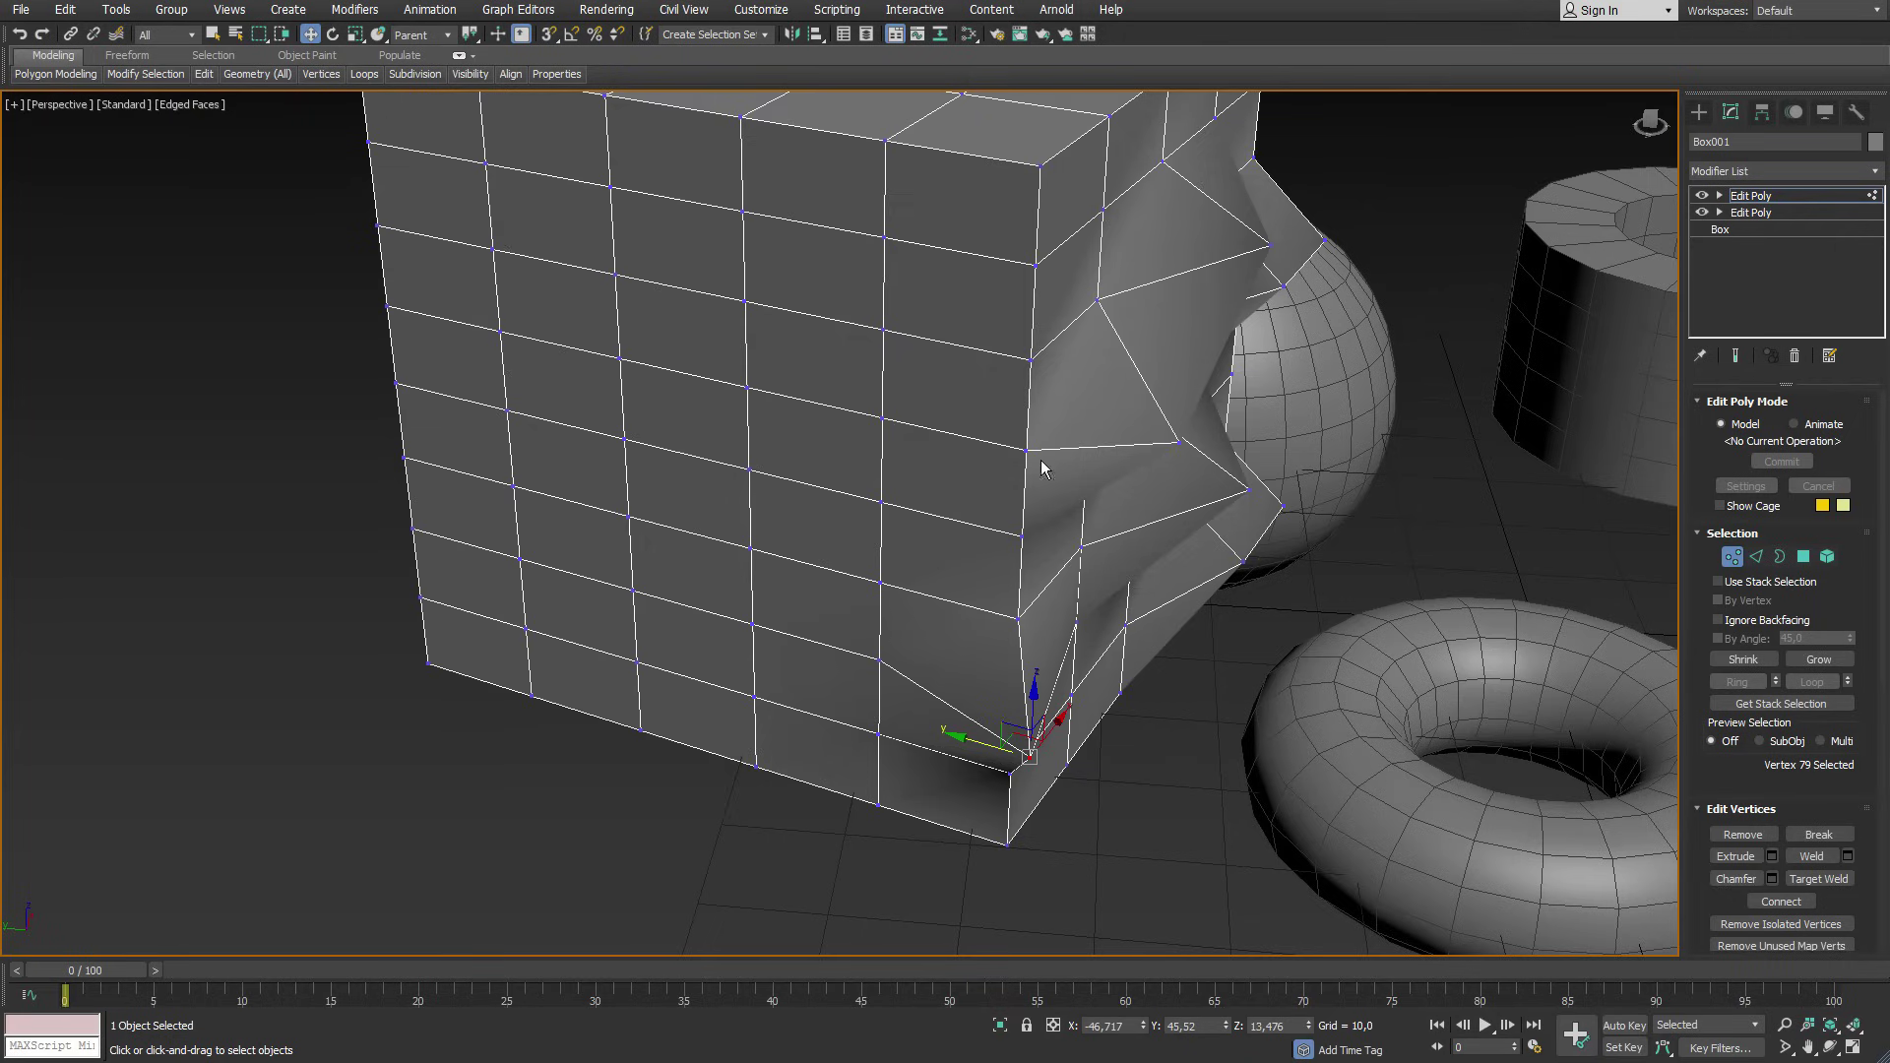
{"action": "left_click", "coordinate": [1180, 445]}
{"action": "left_click_drag", "start_coordinate": [1130, 428], "coordinate": [1030, 404]}
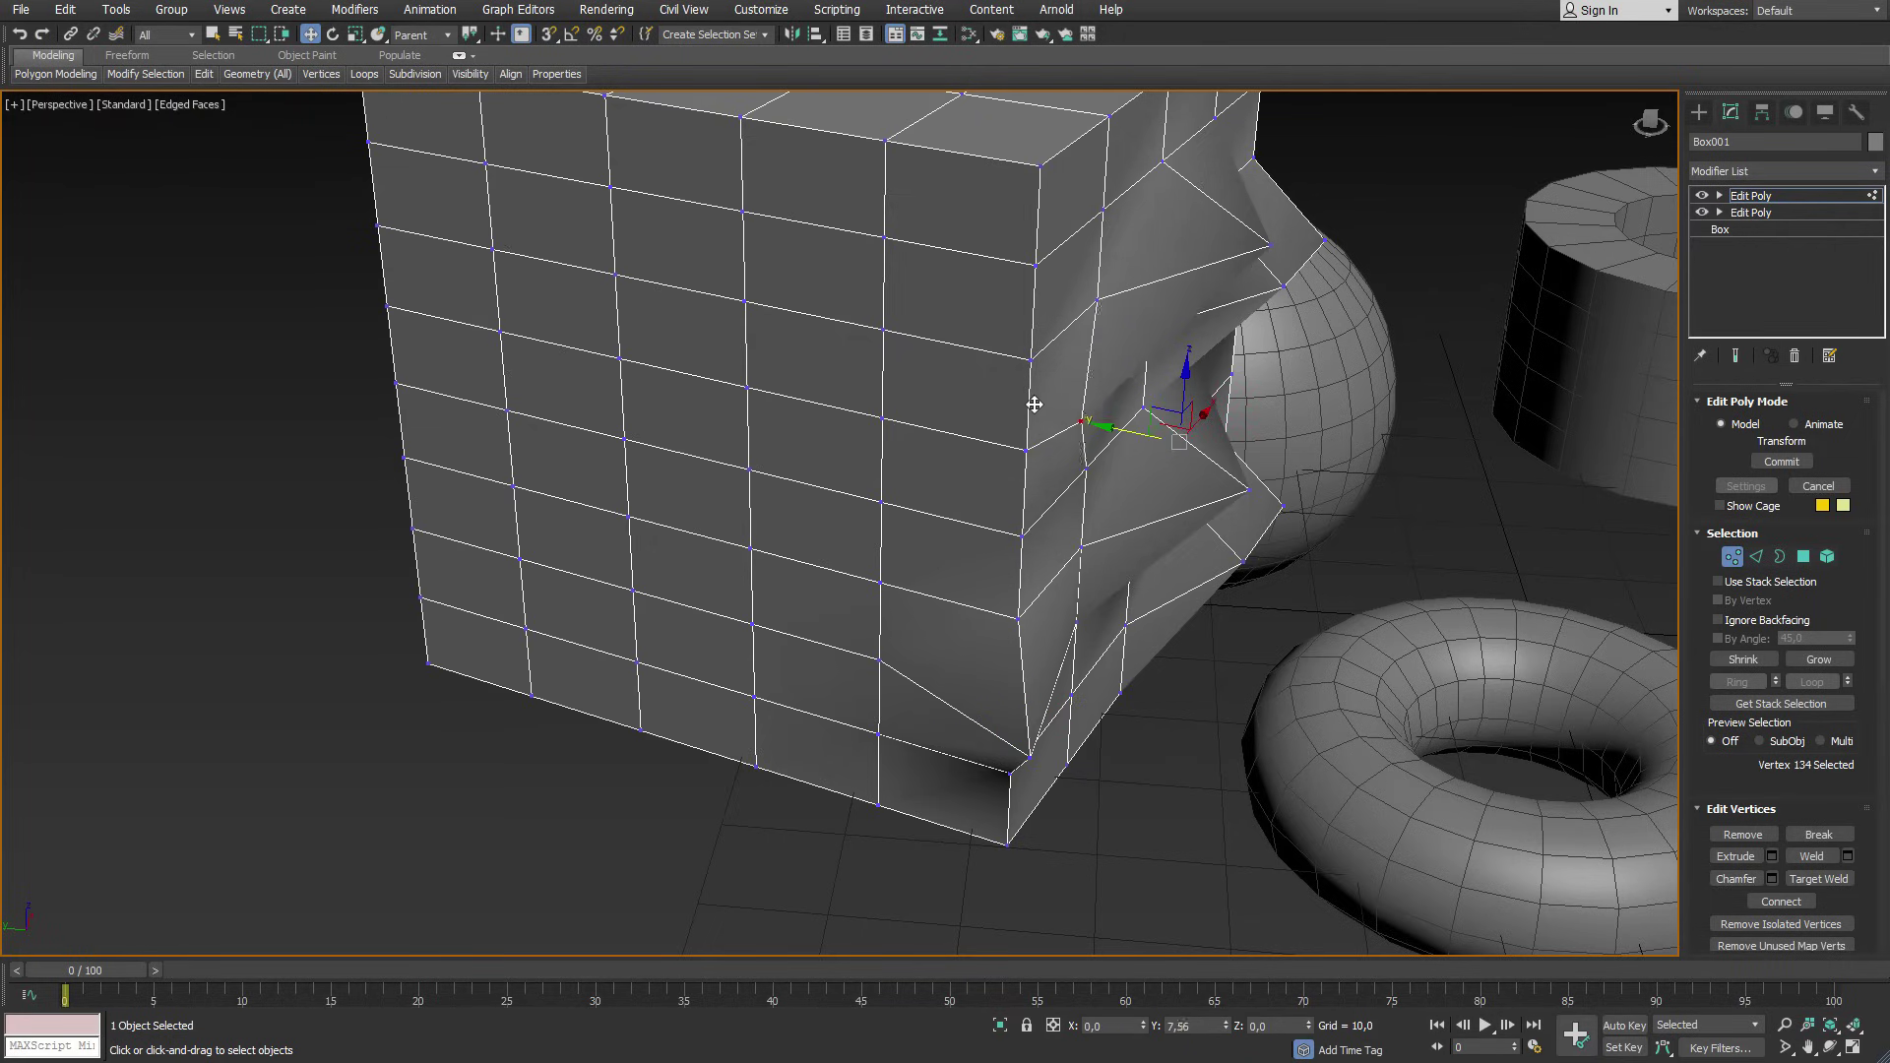
{"action": "mouse_move", "coordinate": [1030, 404]}
{"action": "middle_mouse_down", "text": "alt"}
{"action": "mouse_move", "coordinate": [955, 549]}
{"action": "mouse_move", "coordinate": [955, 459]}
{"action": "middle_mouse_up", "text": "alt"}
{"action": "left_click_drag", "start_coordinate": [953, 449], "coordinate": [1132, 453]}
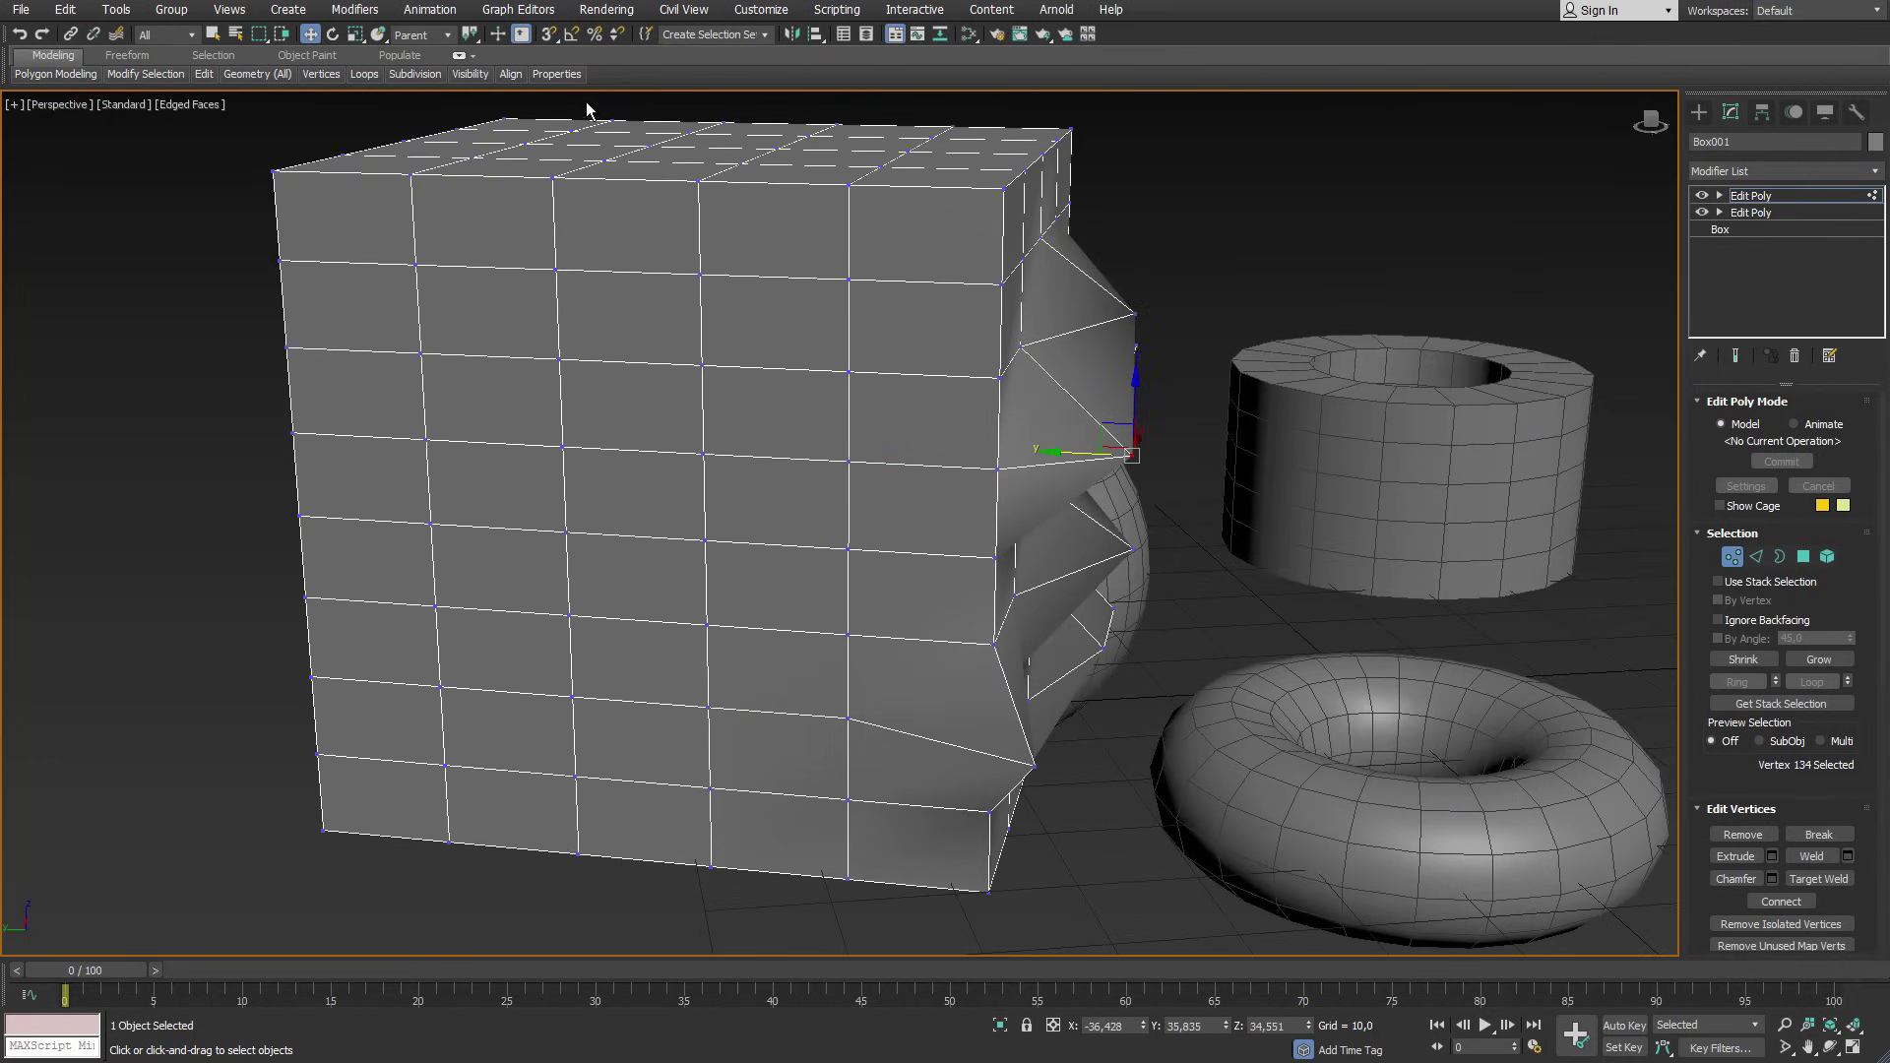
Turn on vertex snapping and dock the Axis Constraints toolbar.
{"action": "left_click", "coordinate": [550, 35]}
{"action": "right_click", "coordinate": [552, 36]}
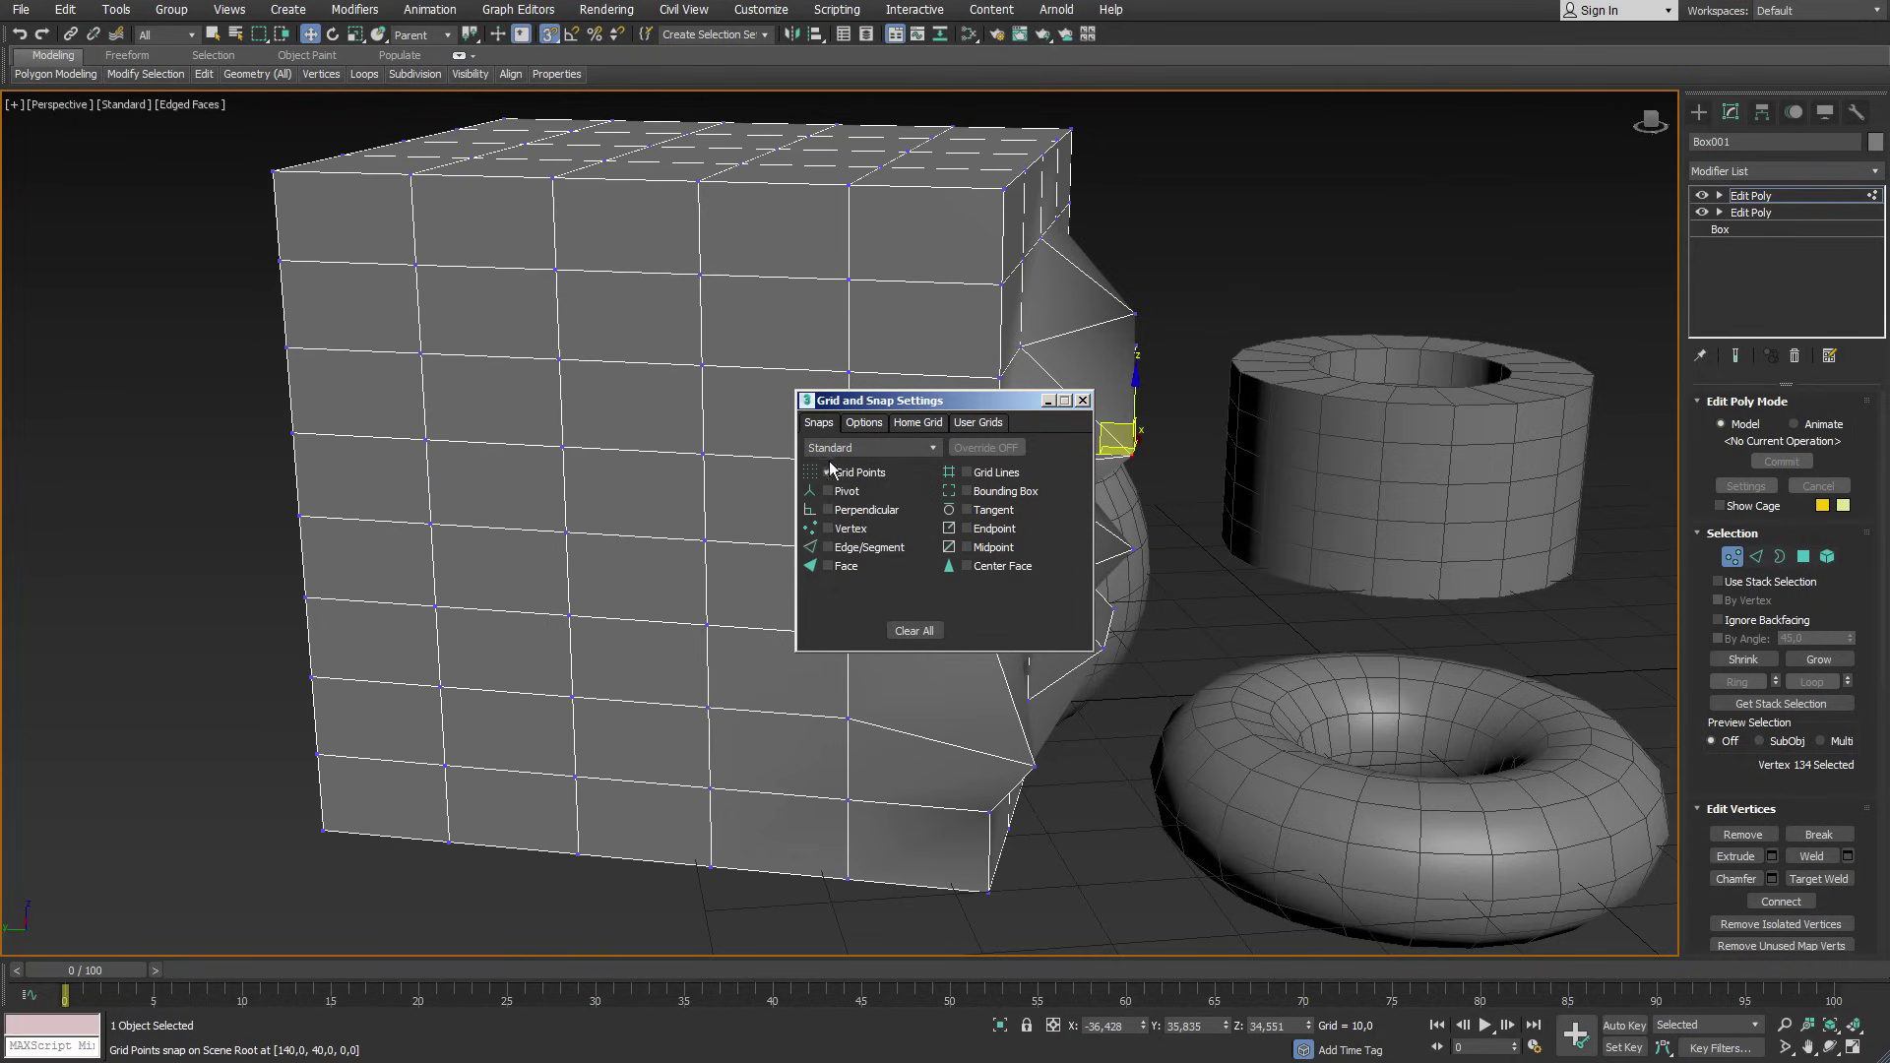
{"action": "left_click", "coordinate": [829, 530]}
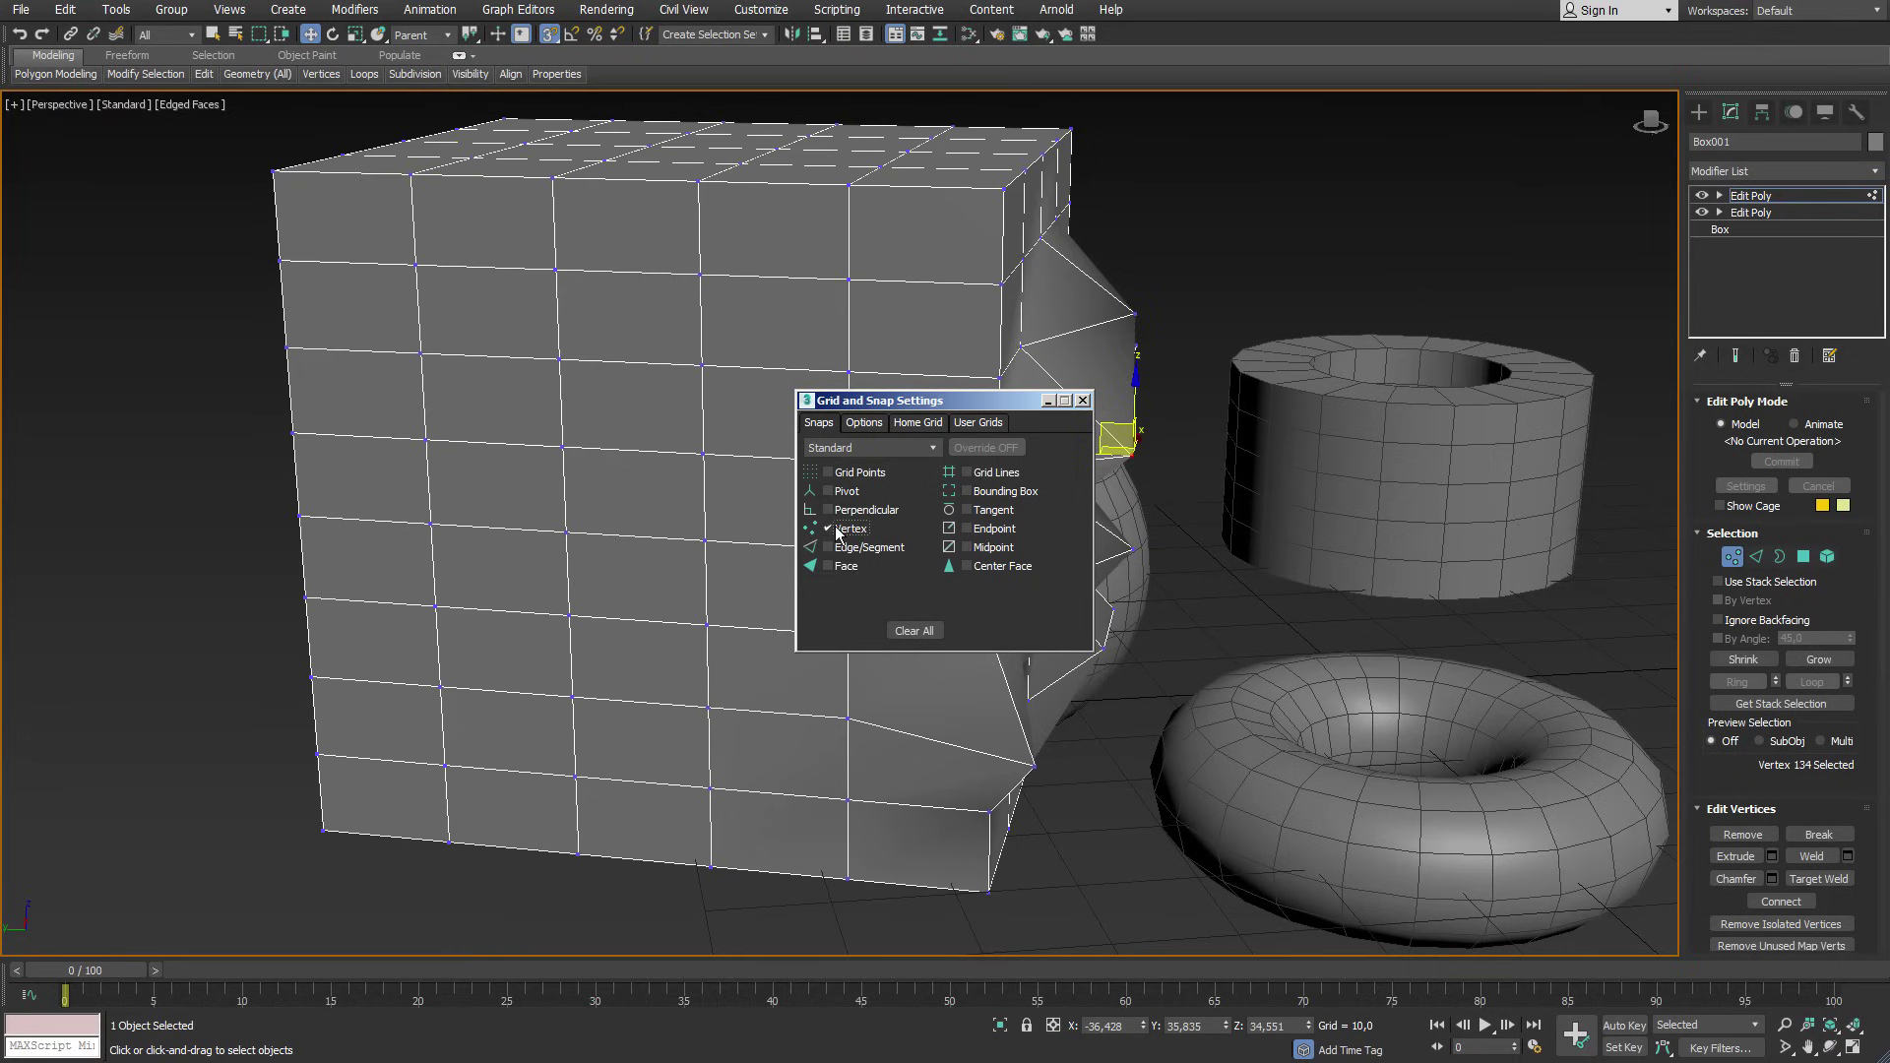
{"action": "left_click", "coordinate": [1083, 402]}
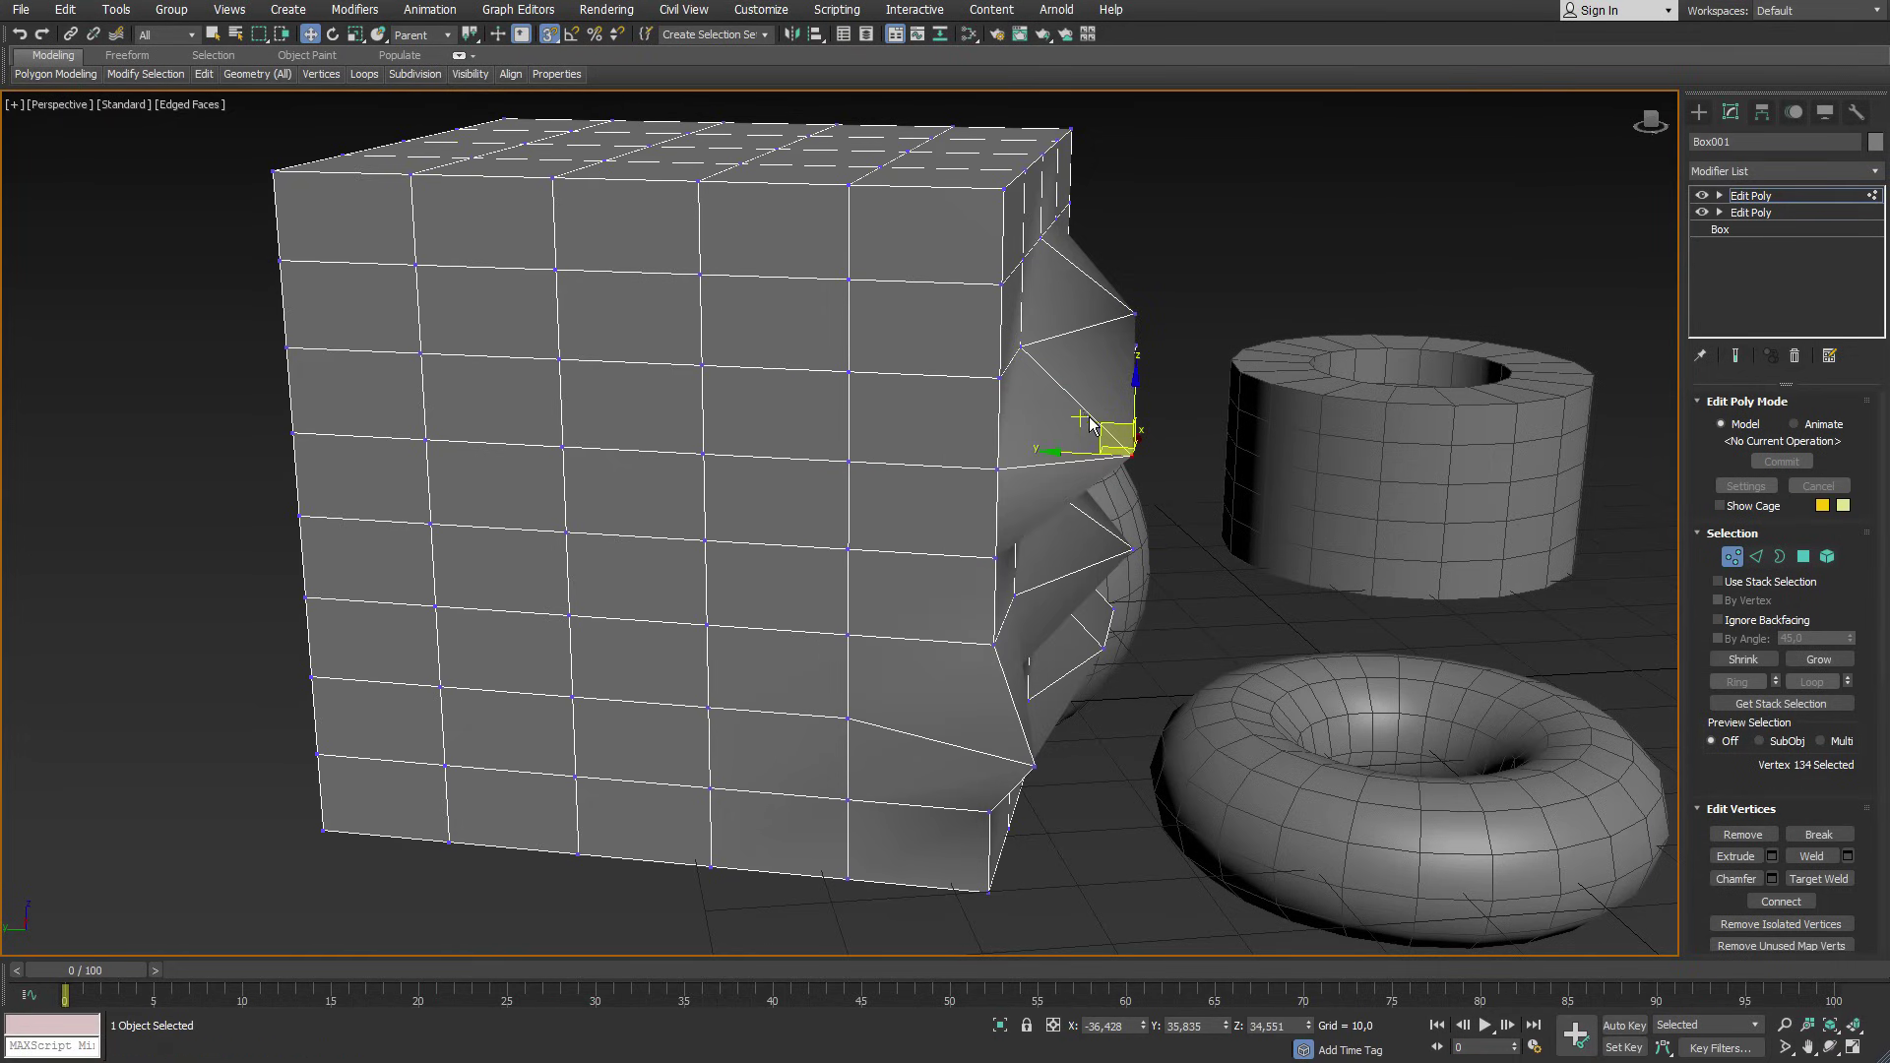
{"action": "right_click", "coordinate": [1291, 37]}
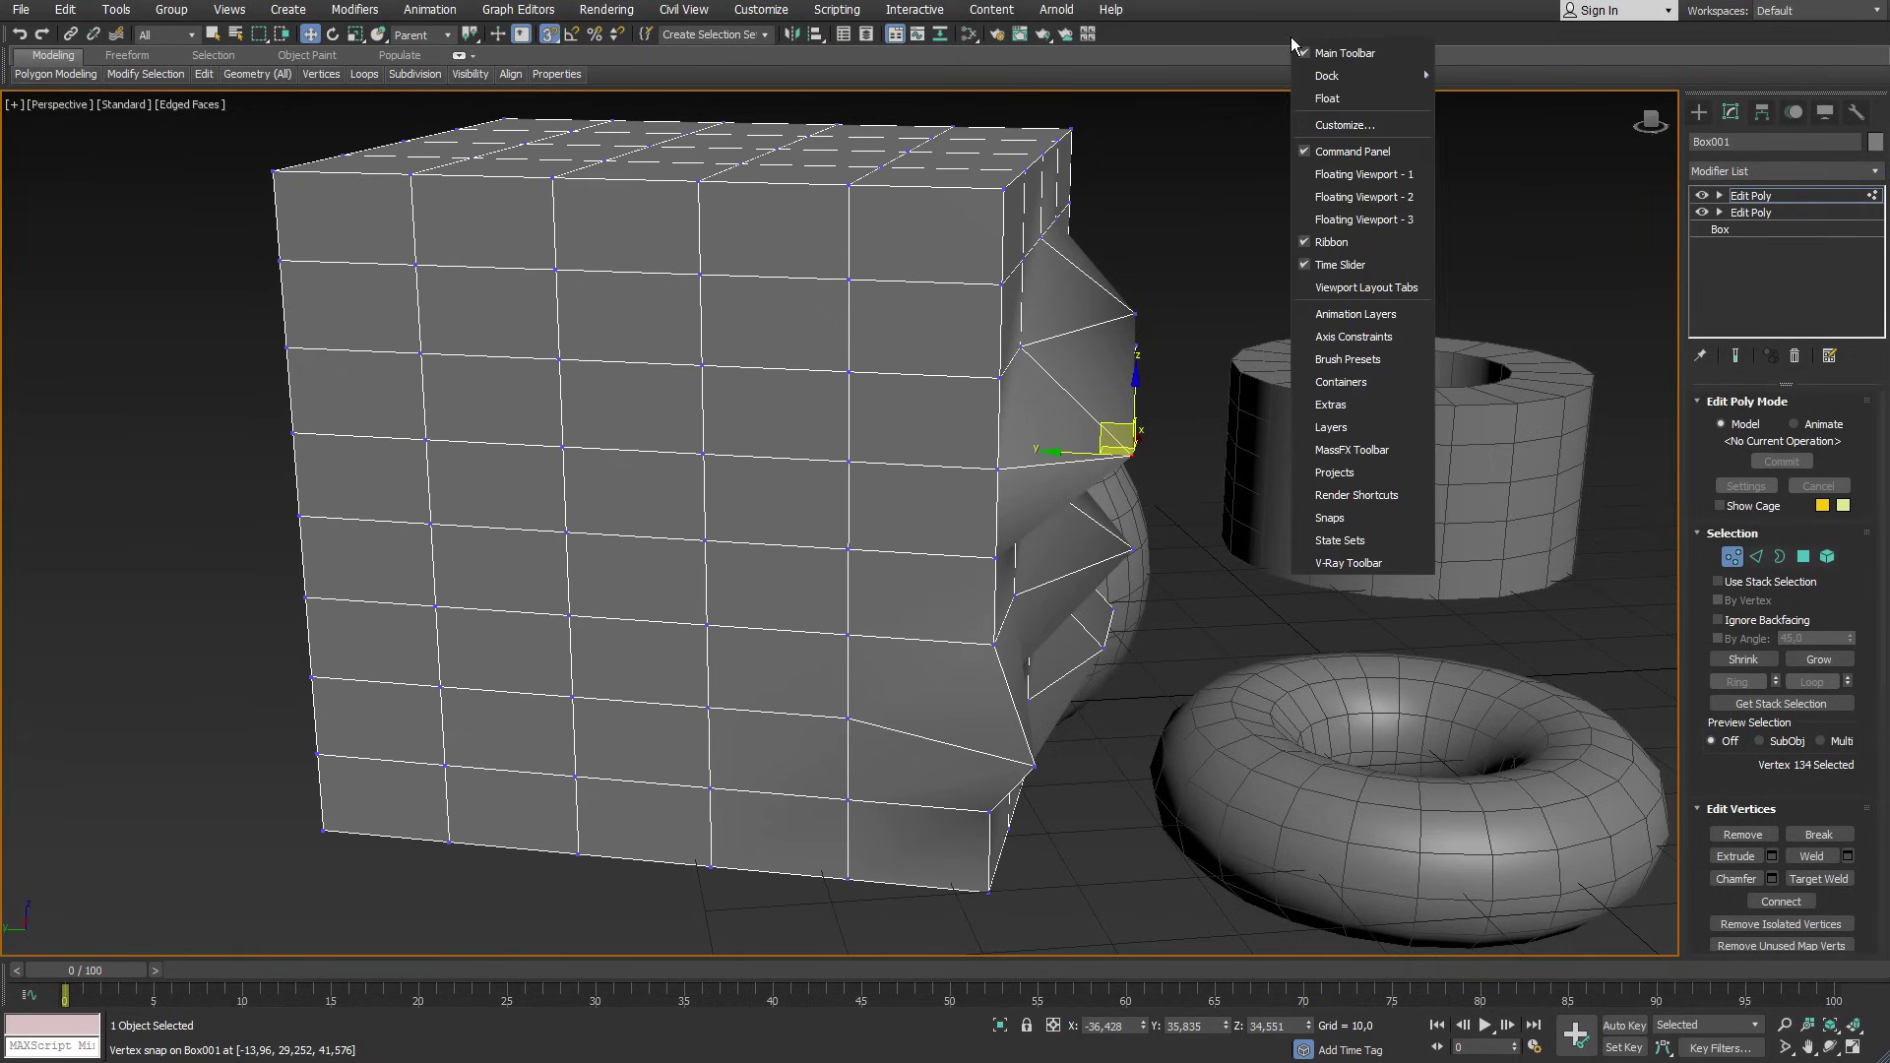
{"action": "left_click", "coordinate": [1341, 337]}
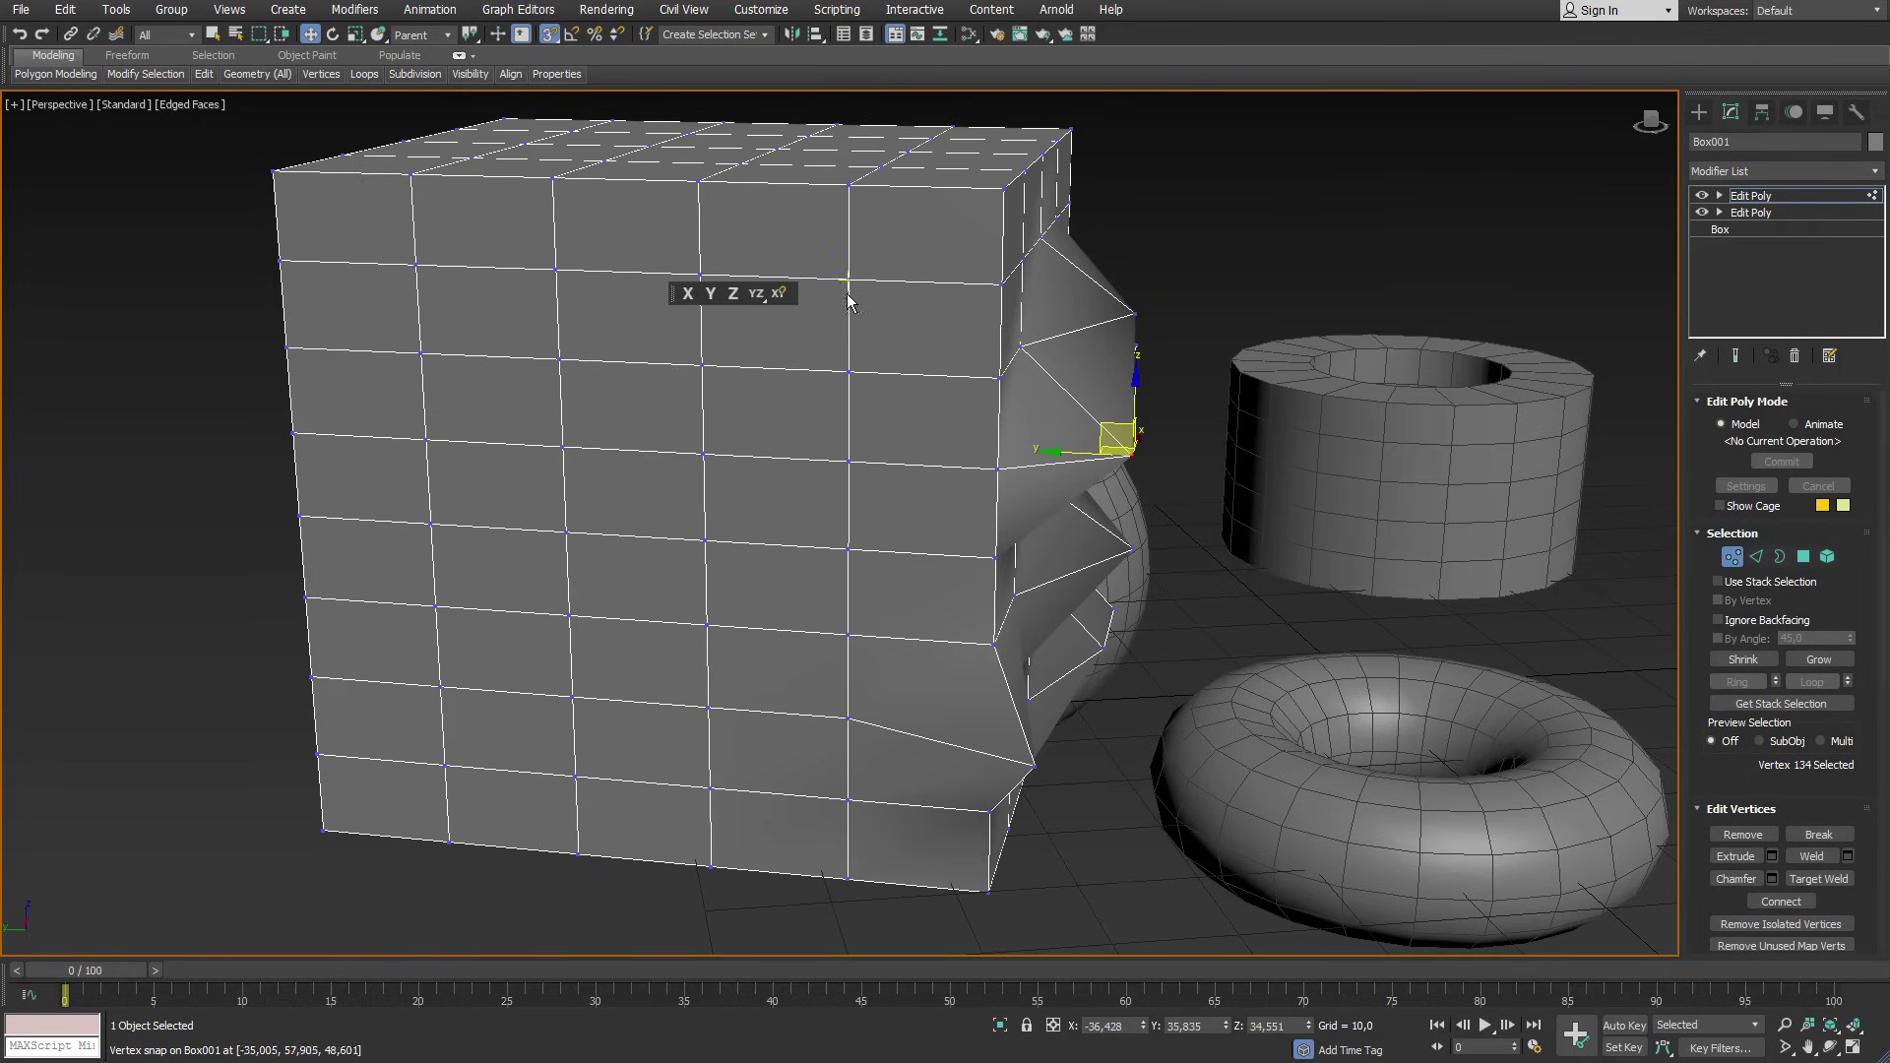
{"action": "left_click", "coordinate": [779, 296]}
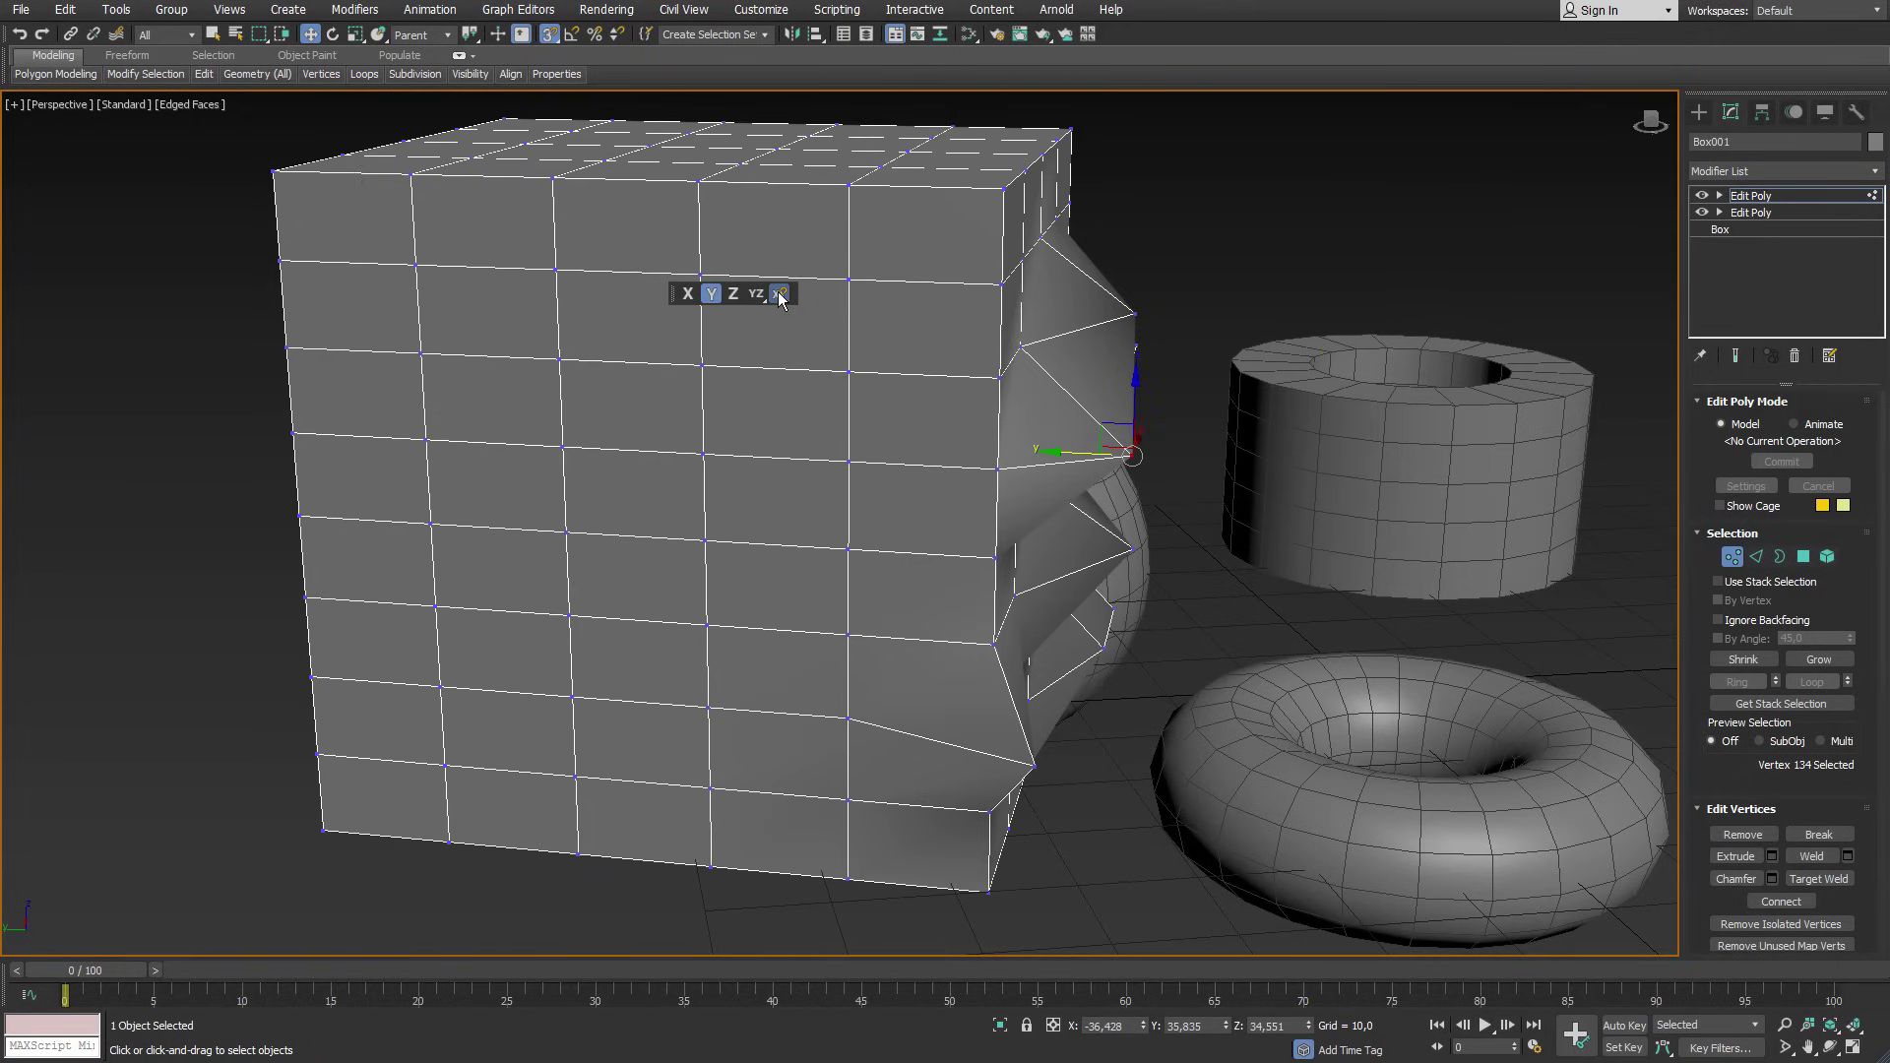
{"action": "left_click_drag", "start_coordinate": [677, 293], "coordinate": [1109, 35]}
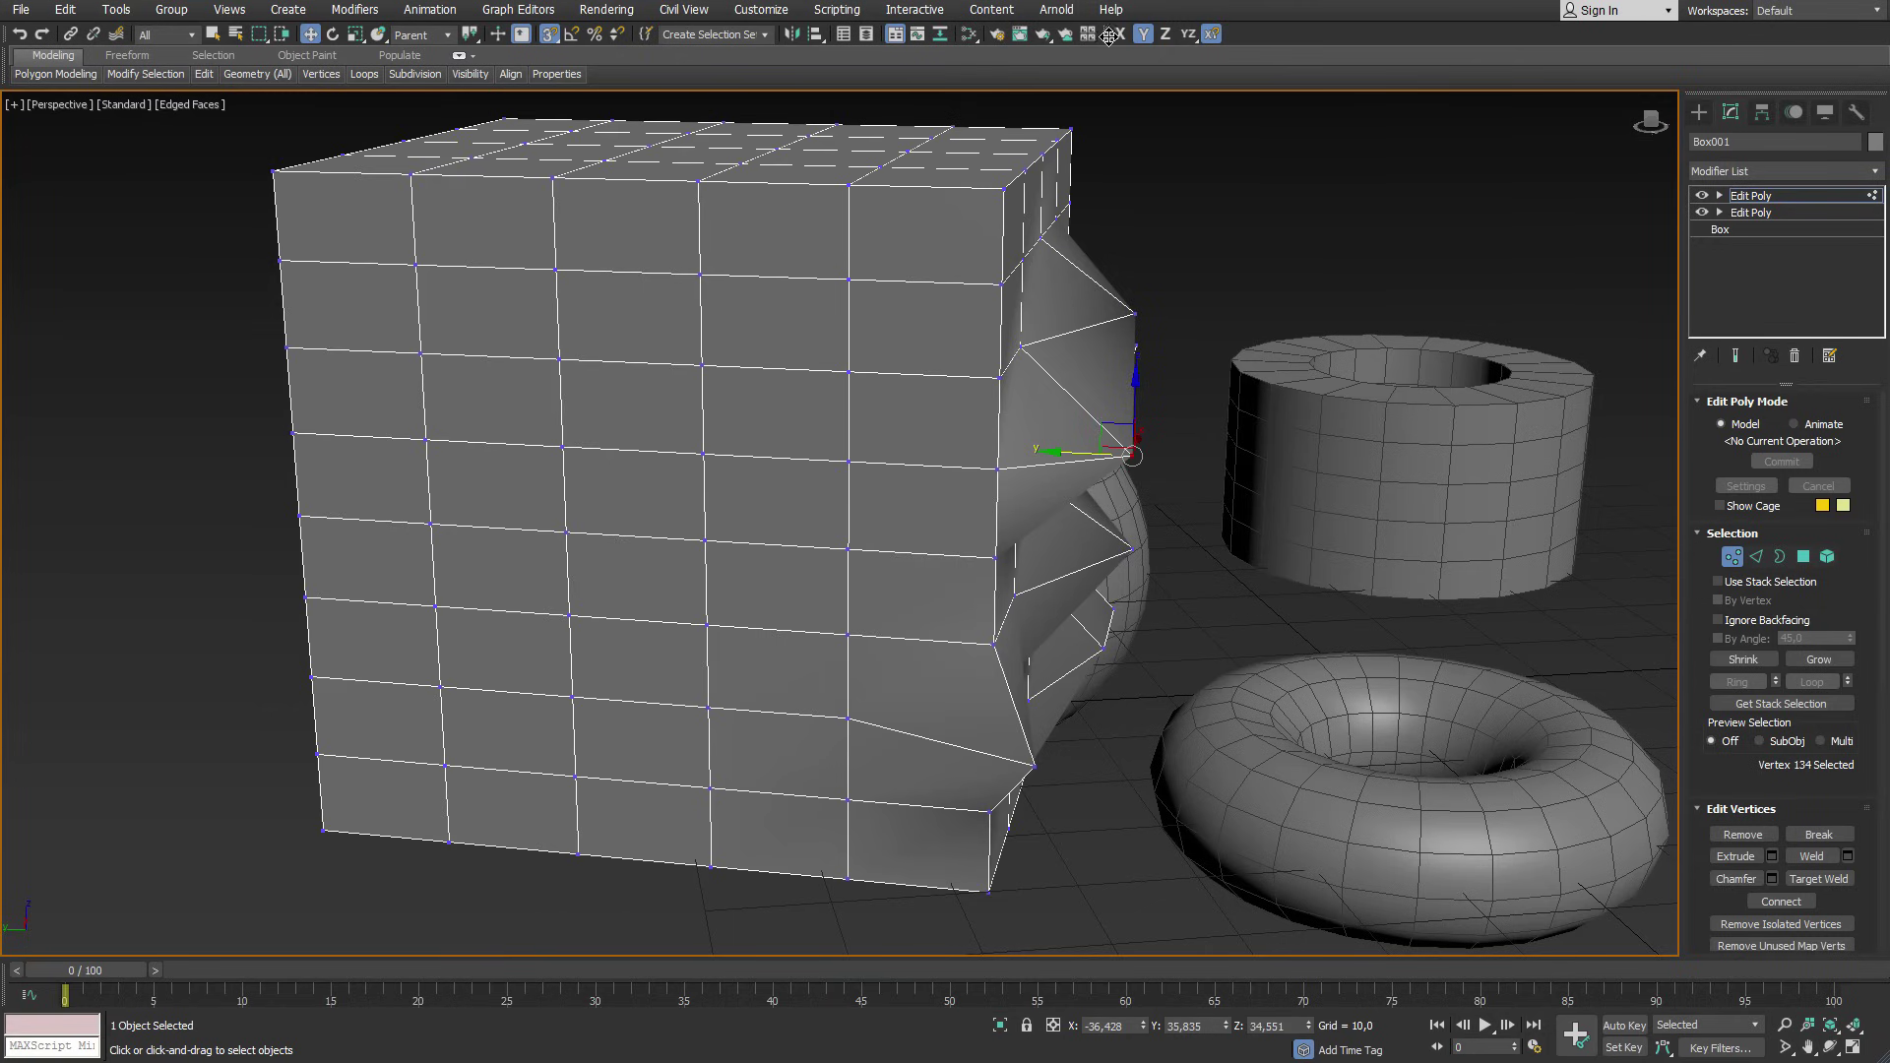
Snap three of the box's vertices onto Sphere001 so the side dents inward.
{"action": "middle_click_drag", "start_coordinate": [1122, 455], "coordinate": [971, 555], "text": "alt"}
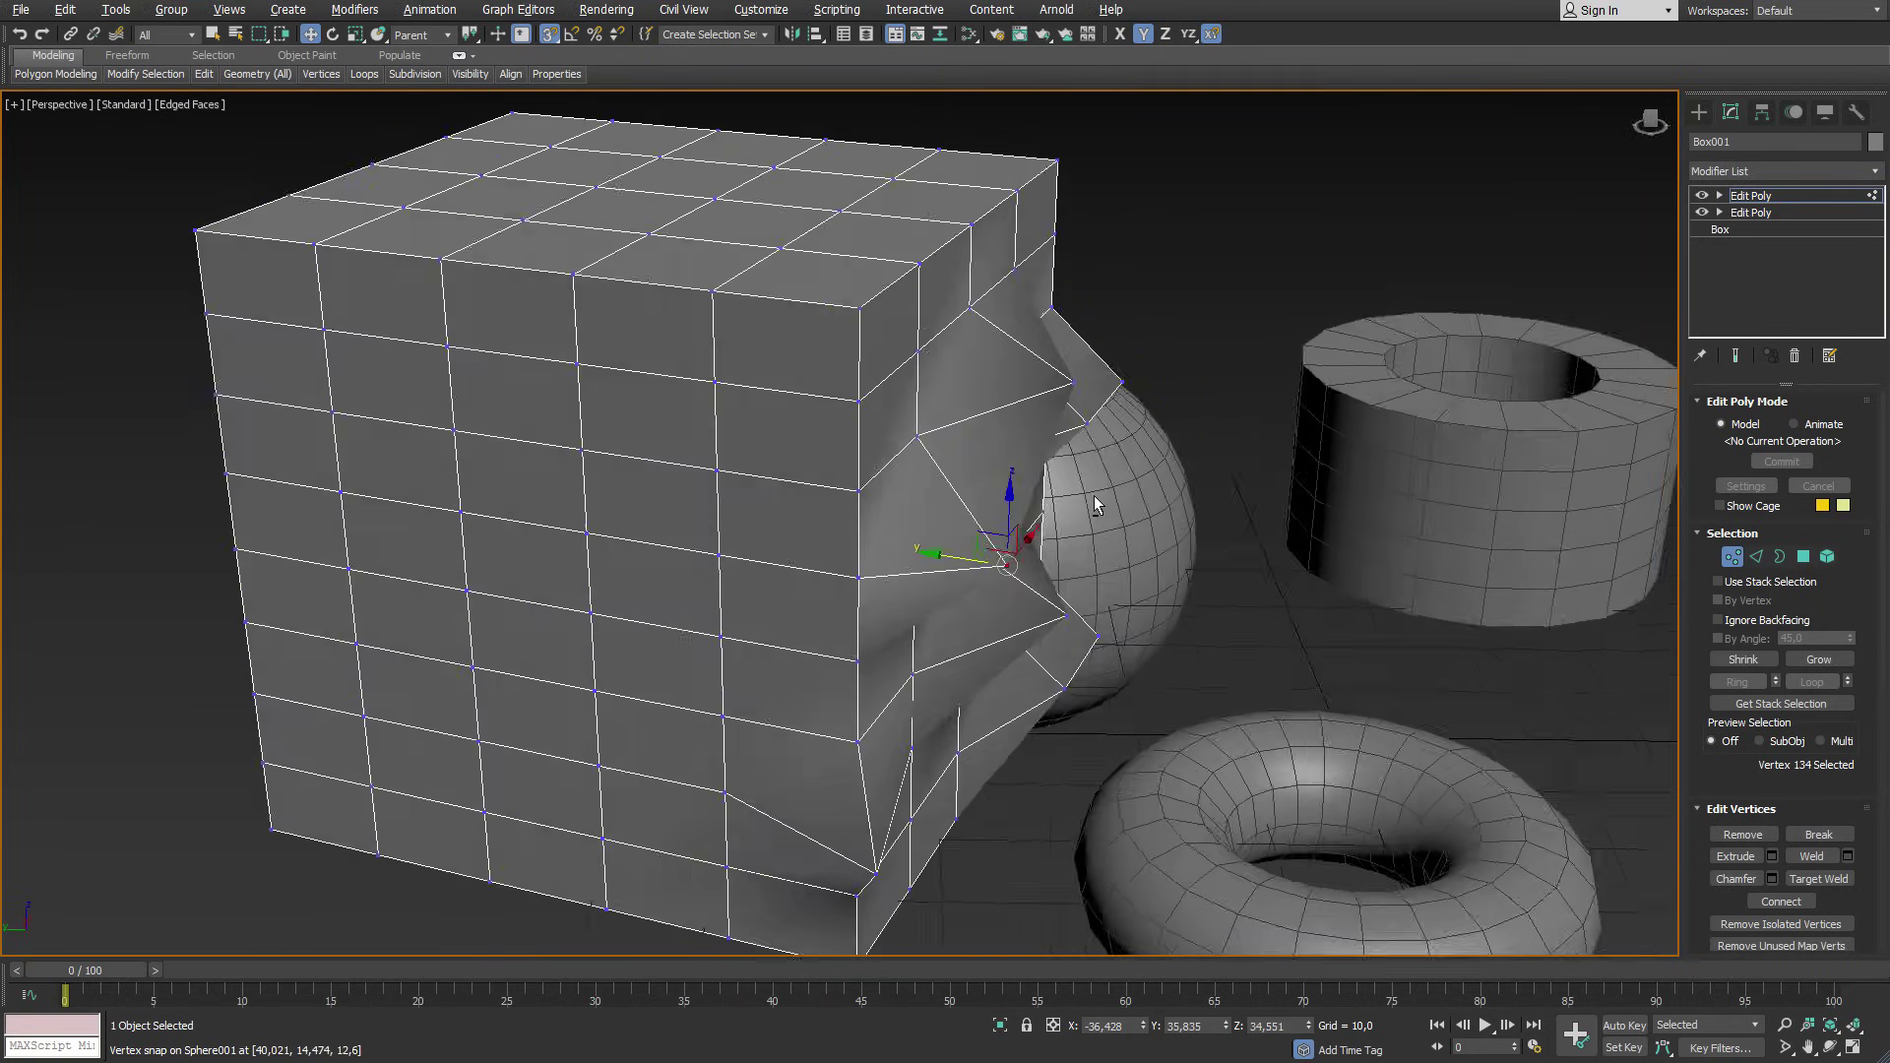
{"action": "left_click_drag", "start_coordinate": [970, 555], "coordinate": [806, 601]}
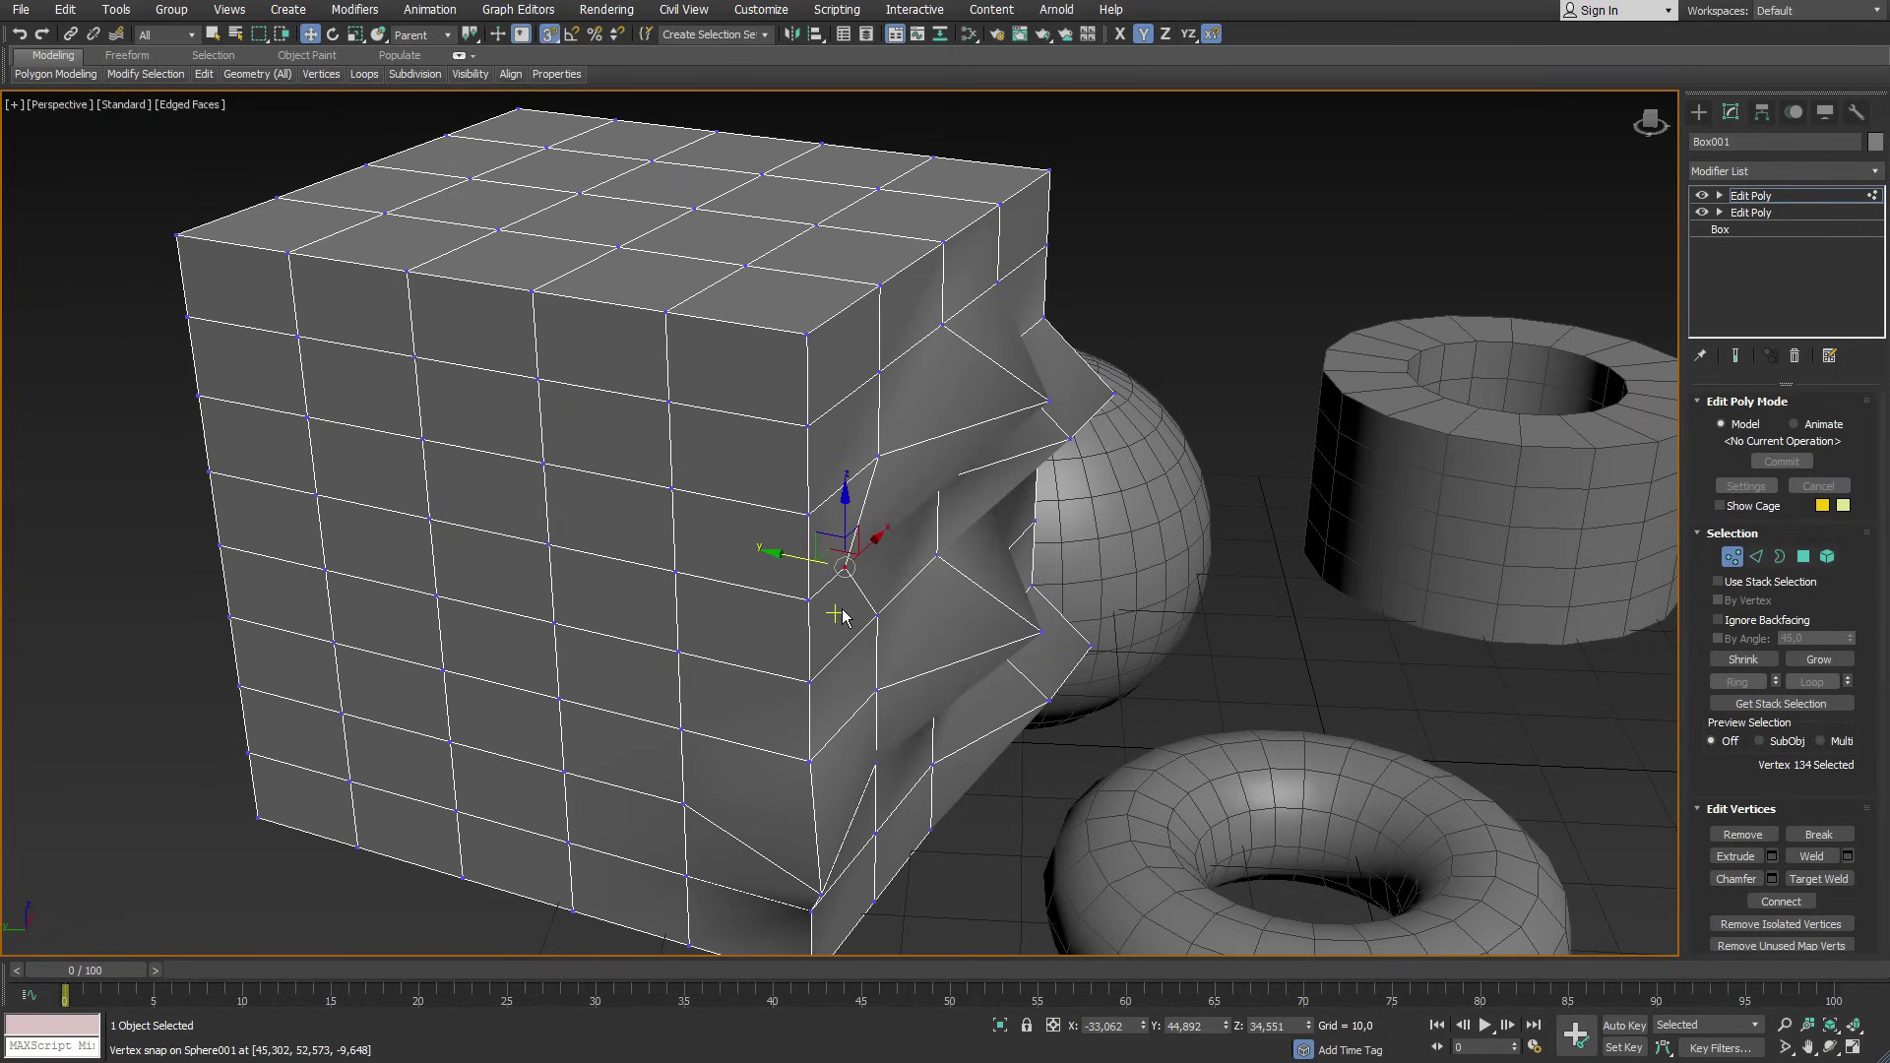
{"action": "left_click", "coordinate": [1041, 402]}
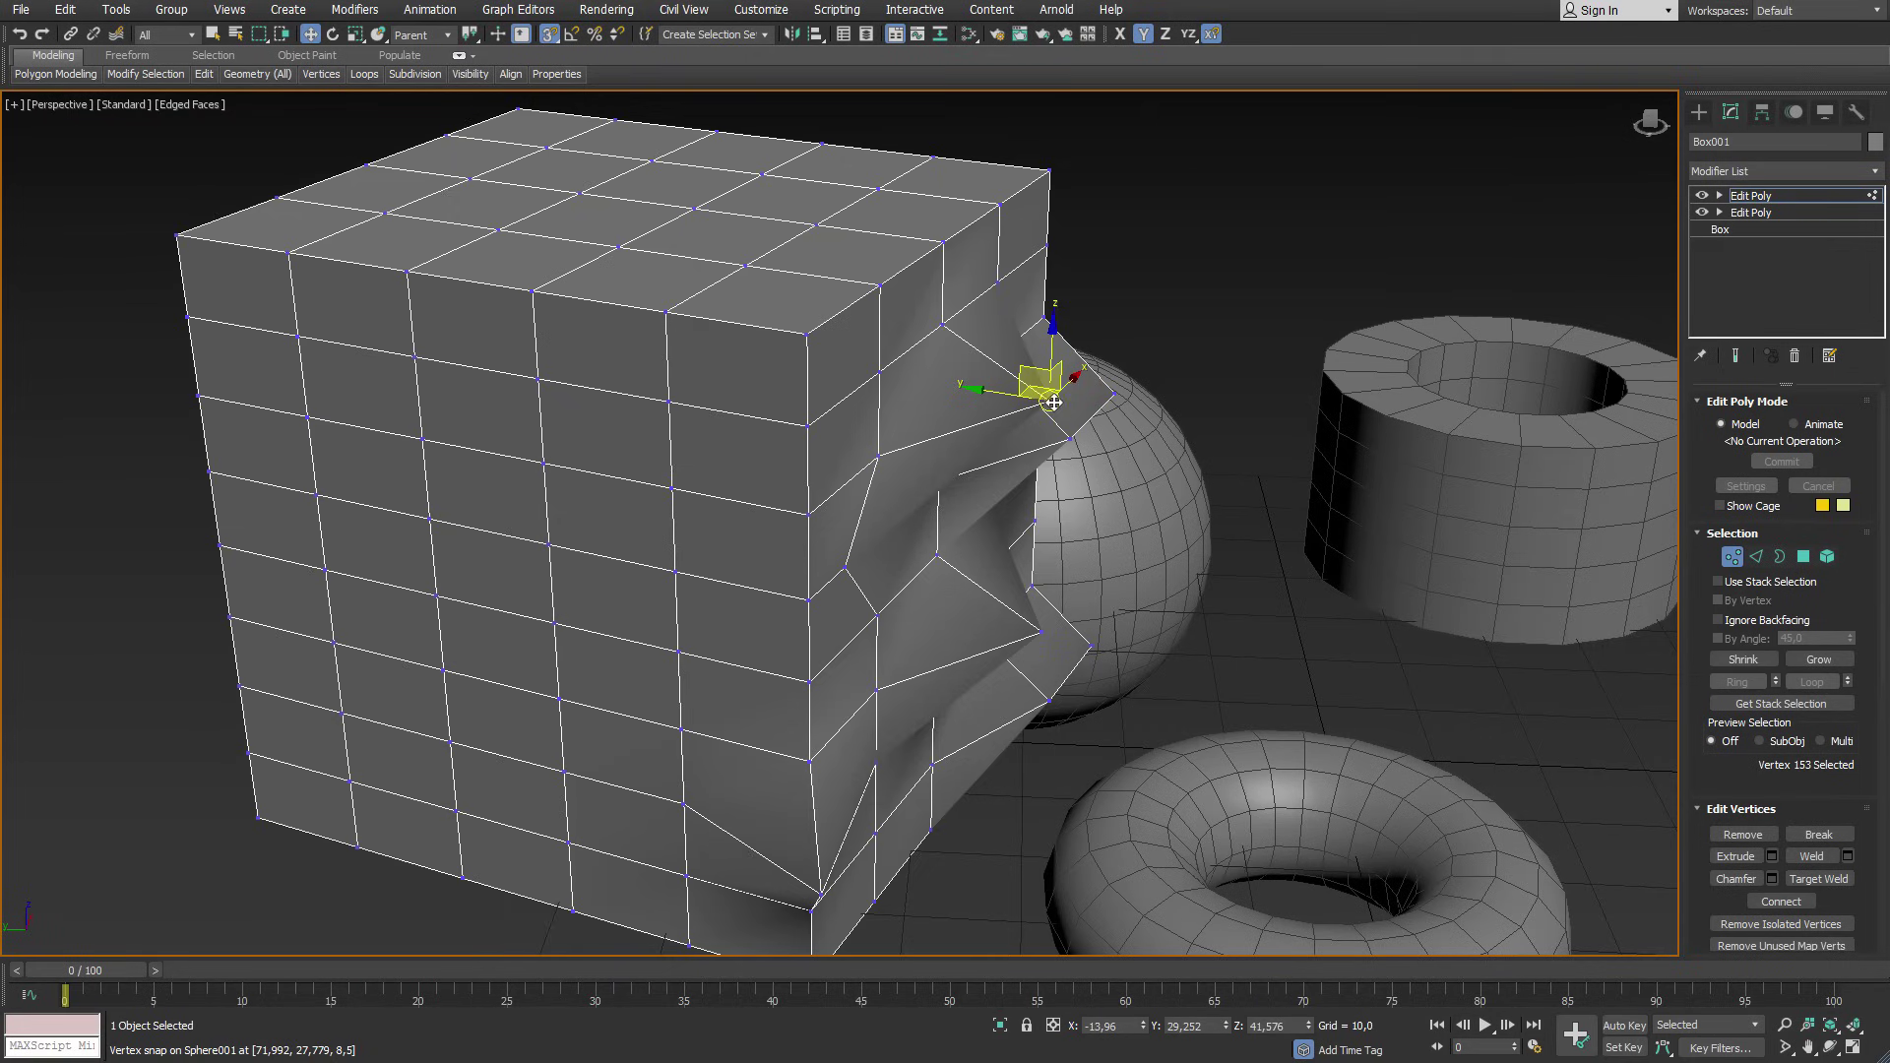
{"action": "left_click_drag", "start_coordinate": [1049, 406], "coordinate": [885, 375]}
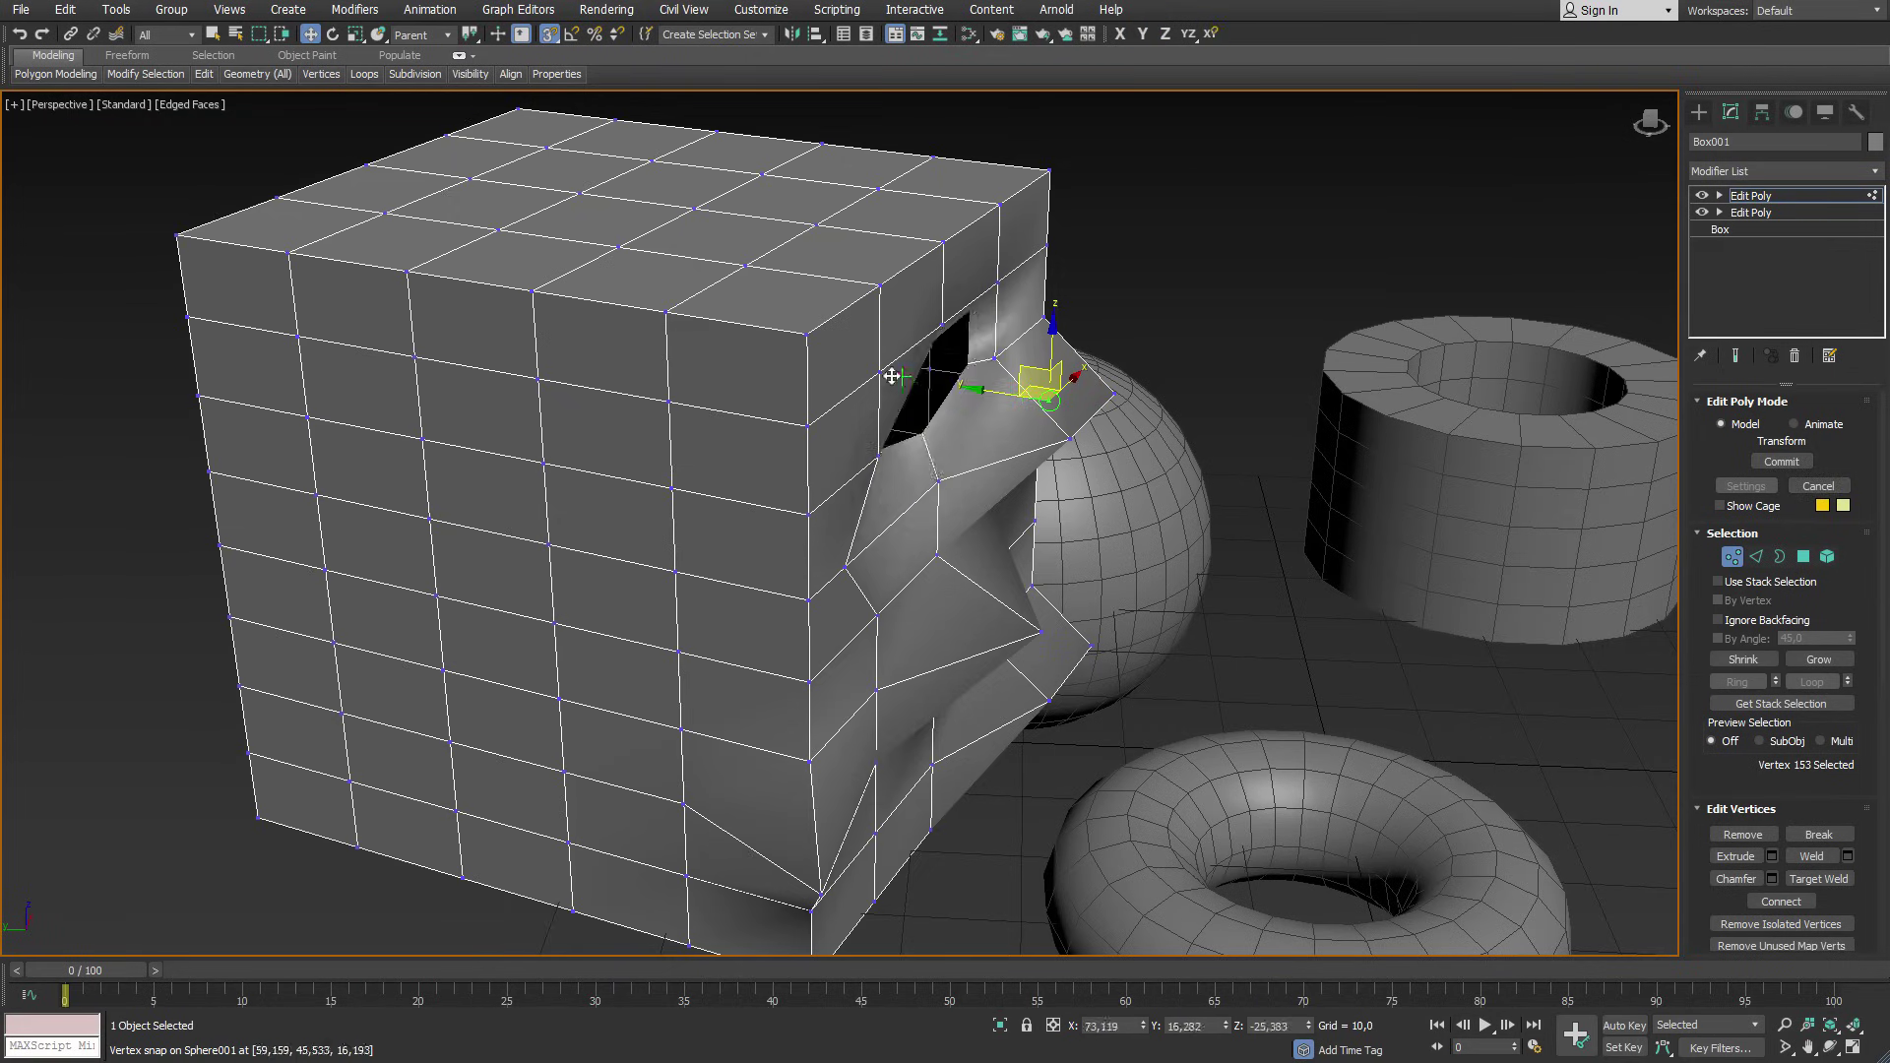
{"action": "middle_click_drag", "start_coordinate": [908, 404], "coordinate": [889, 399], "text": "alt"}
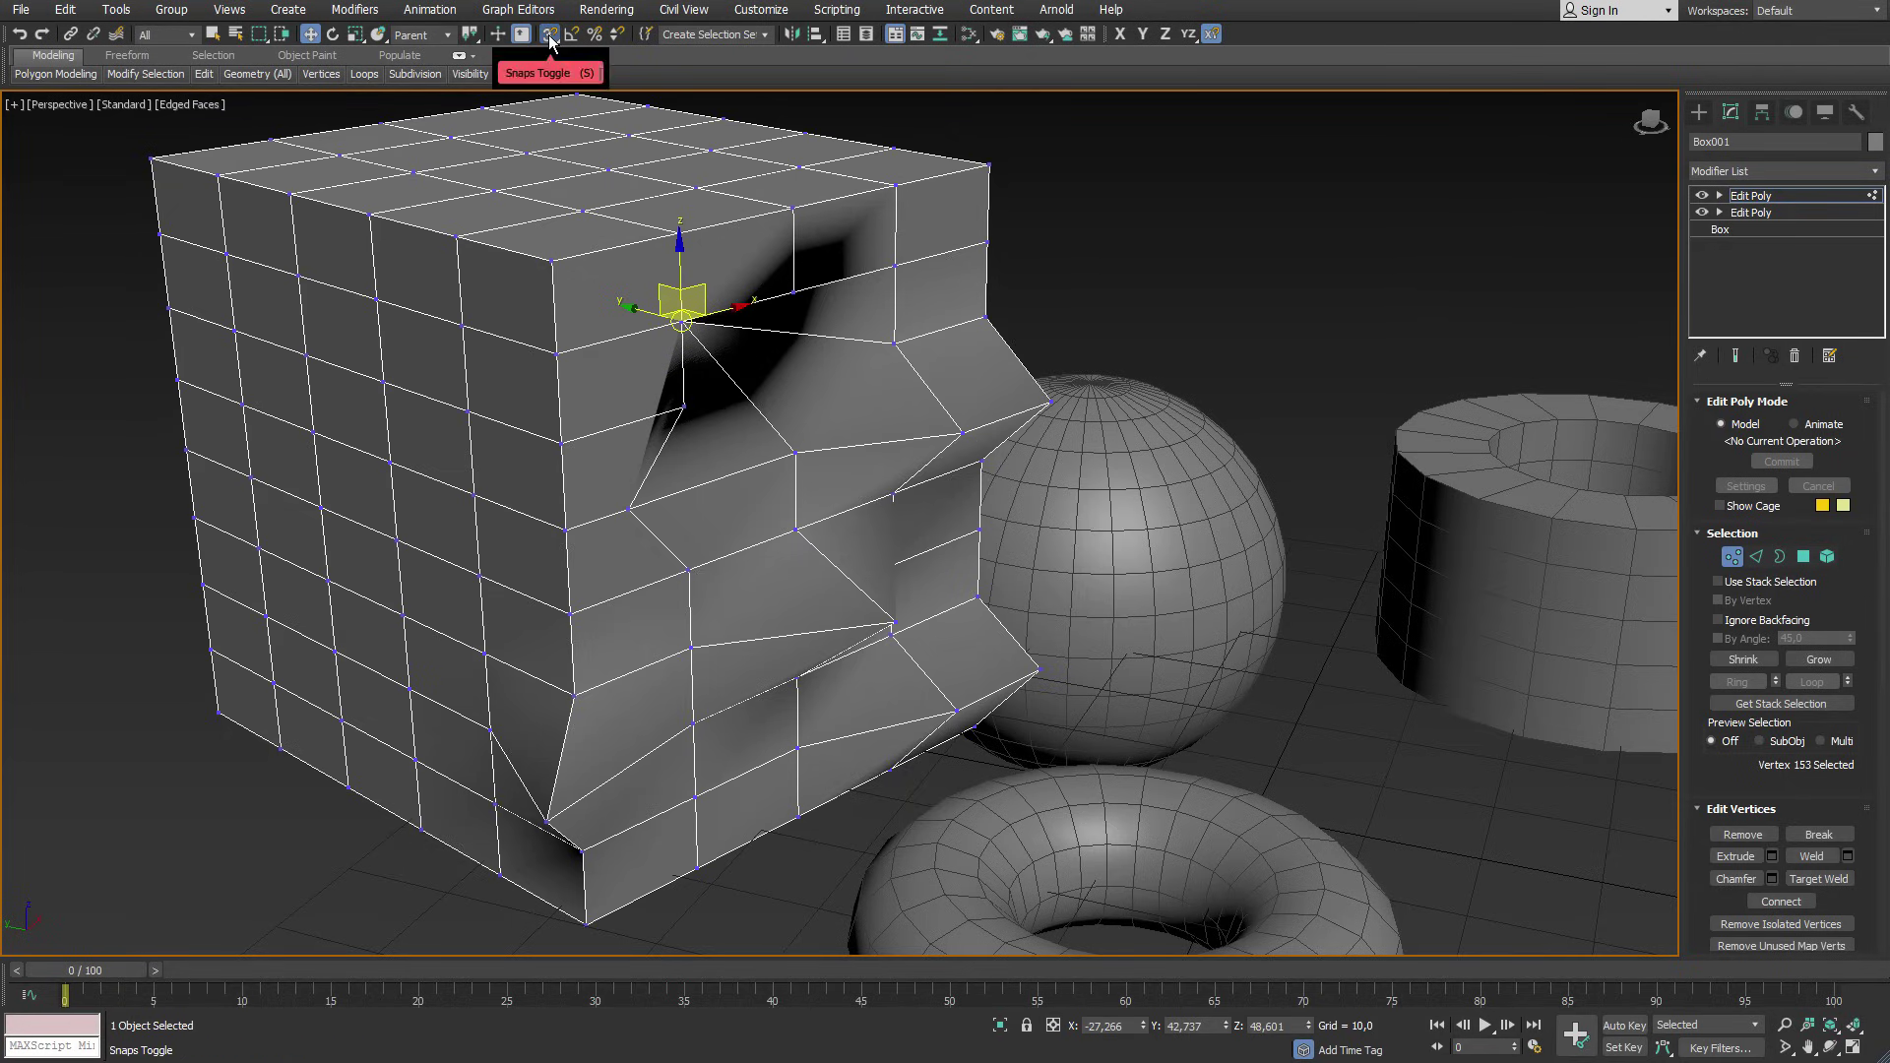
{"action": "left_click_drag", "start_coordinate": [643, 325], "coordinate": [793, 377]}
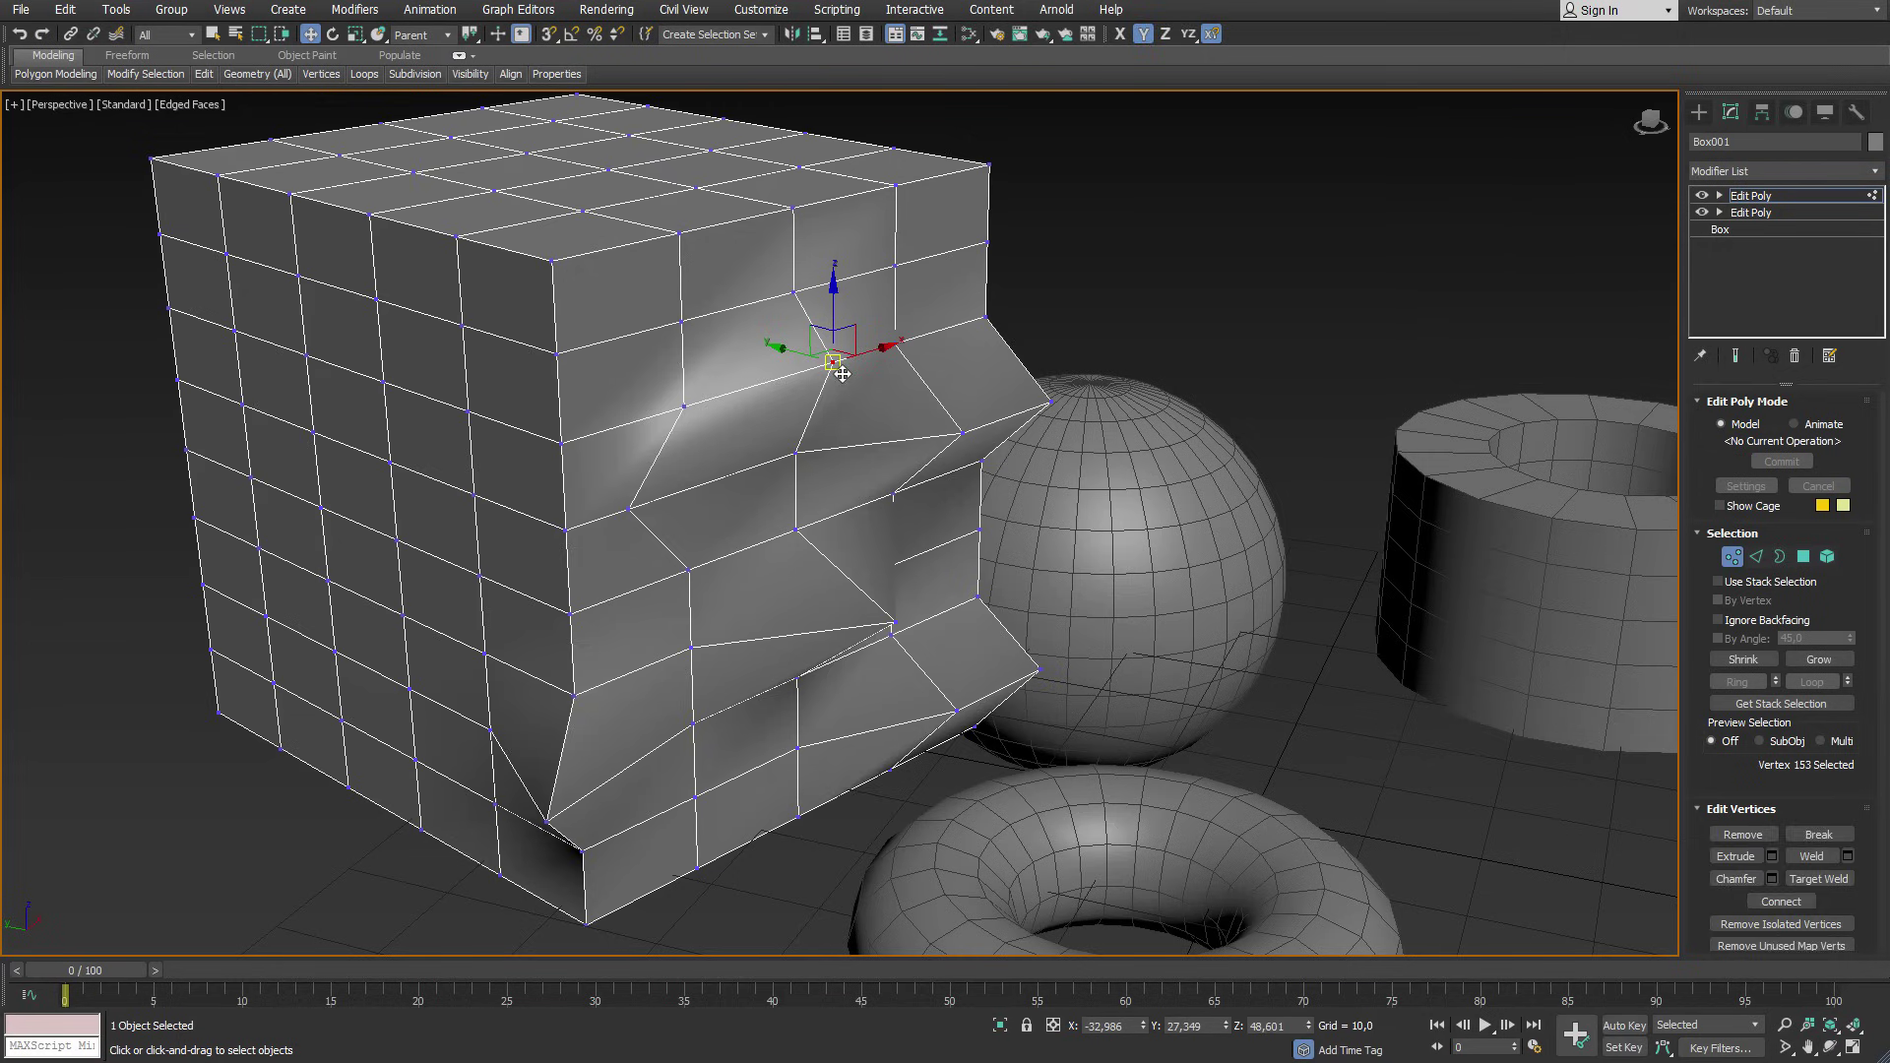
Add TurboSmooth with 2 iterations to Box001, then reselect the lower Edit Poly past the warning.
{"action": "left_click", "coordinate": [1728, 556]}
{"action": "left_click", "coordinate": [1874, 171]}
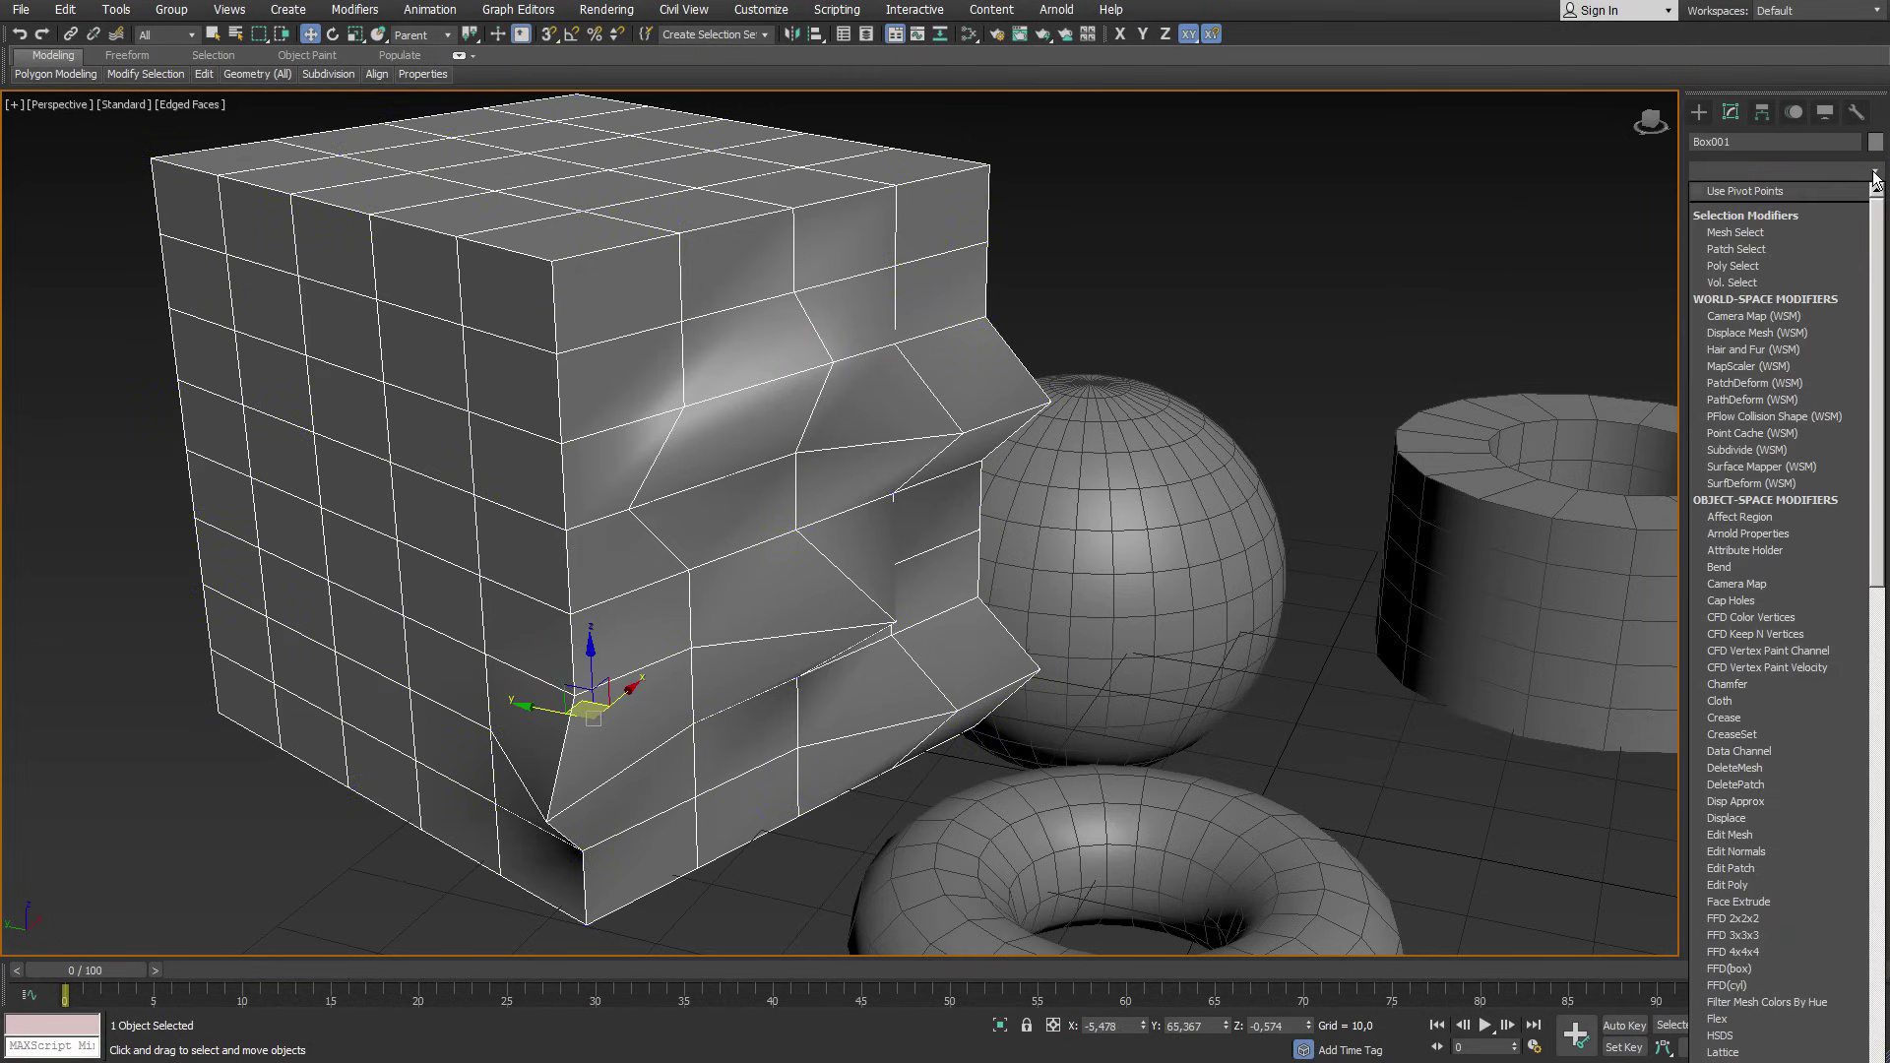
{"action": "left_click_drag", "start_coordinate": [1877, 225], "coordinate": [1876, 1024]}
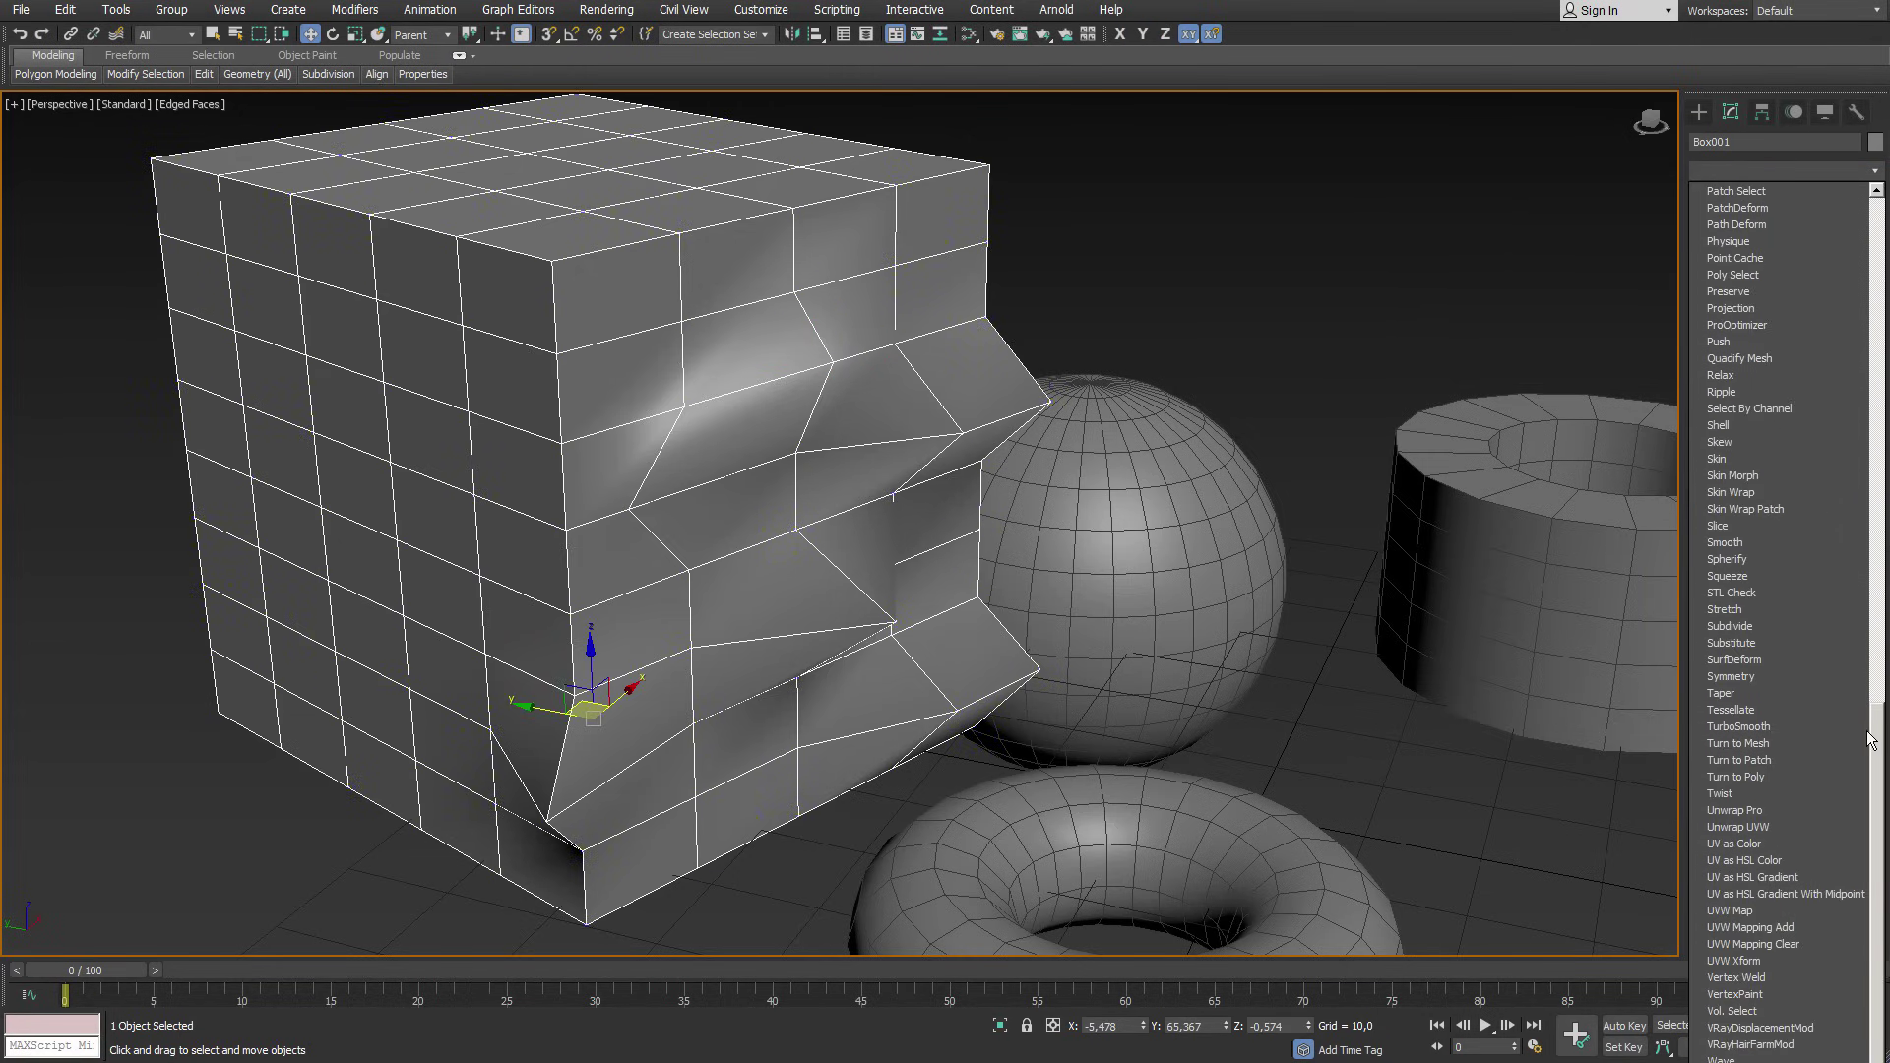
{"action": "left_click", "coordinate": [1794, 727]}
{"action": "left_click", "coordinate": [1847, 432]}
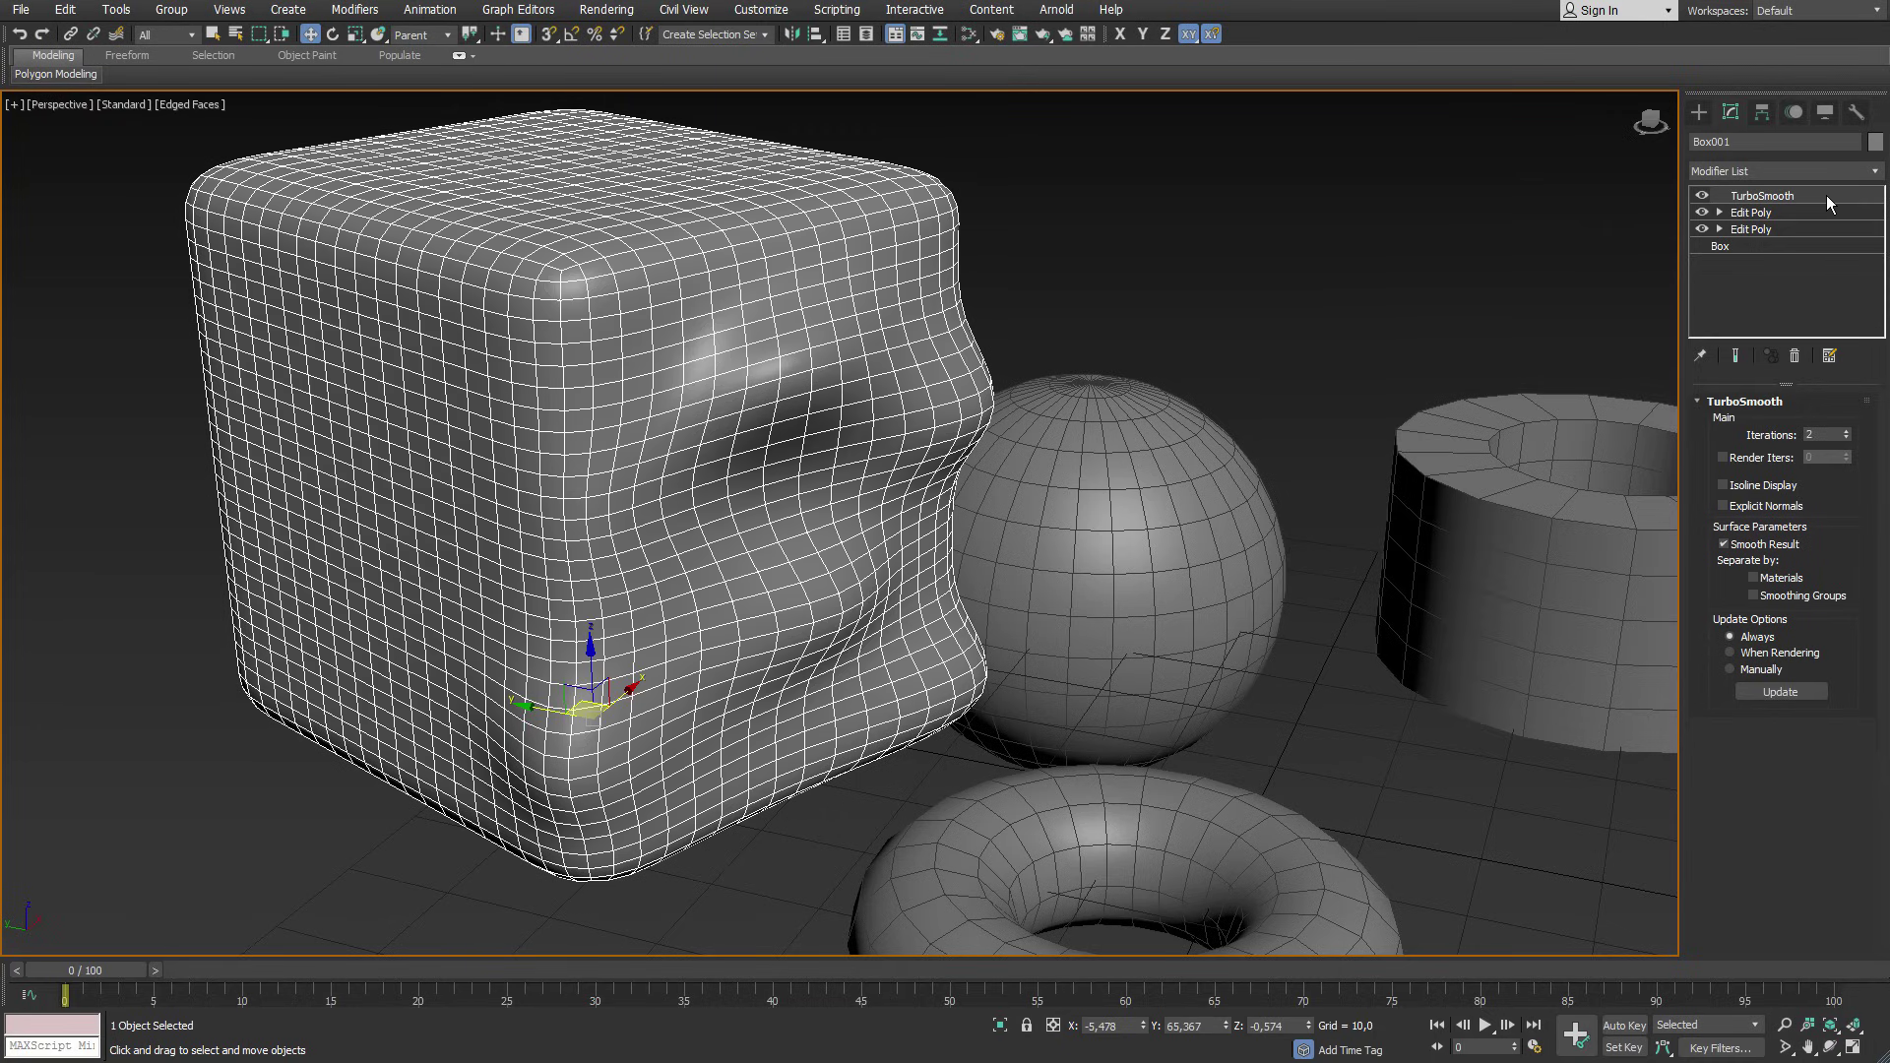
{"action": "left_click", "coordinate": [1784, 229]}
{"action": "left_click", "coordinate": [1030, 586]}
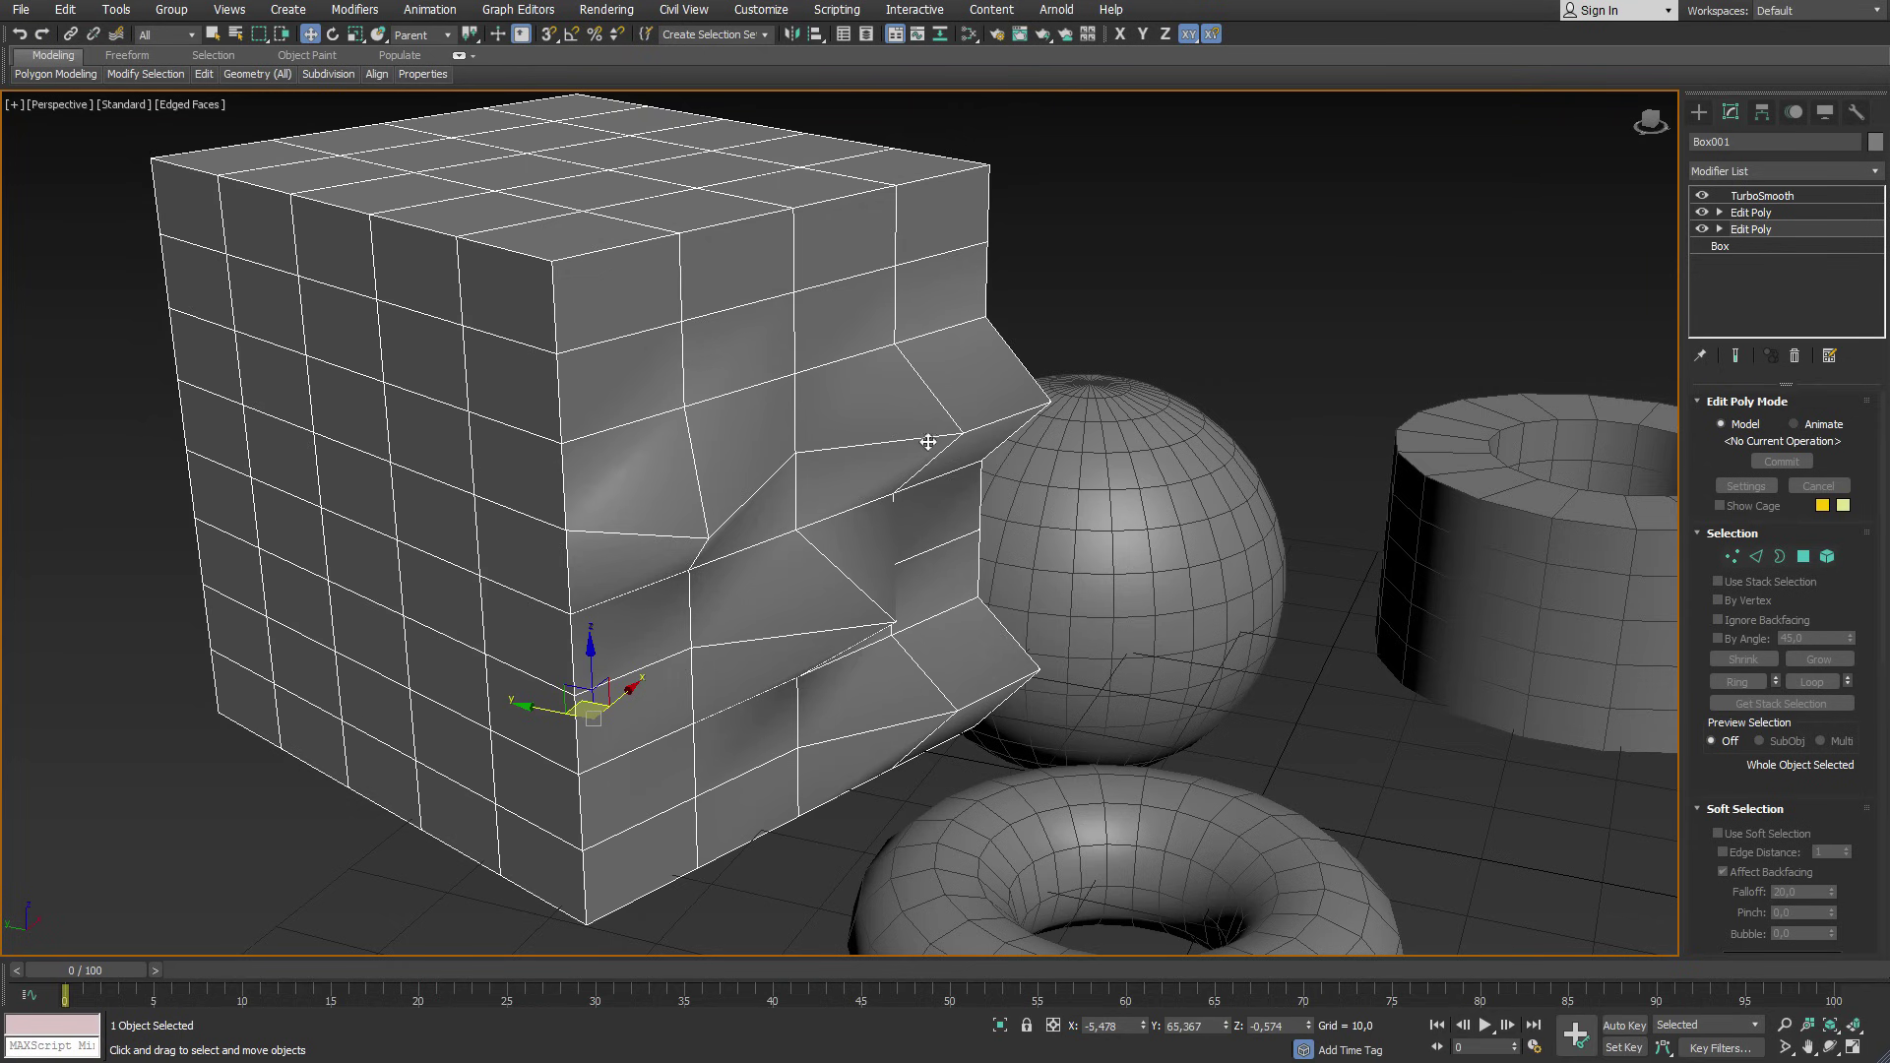
Enter Vertex mode with Show Cage and Show End Result on to preview the smoothing.
{"action": "left_click", "coordinate": [1732, 556]}
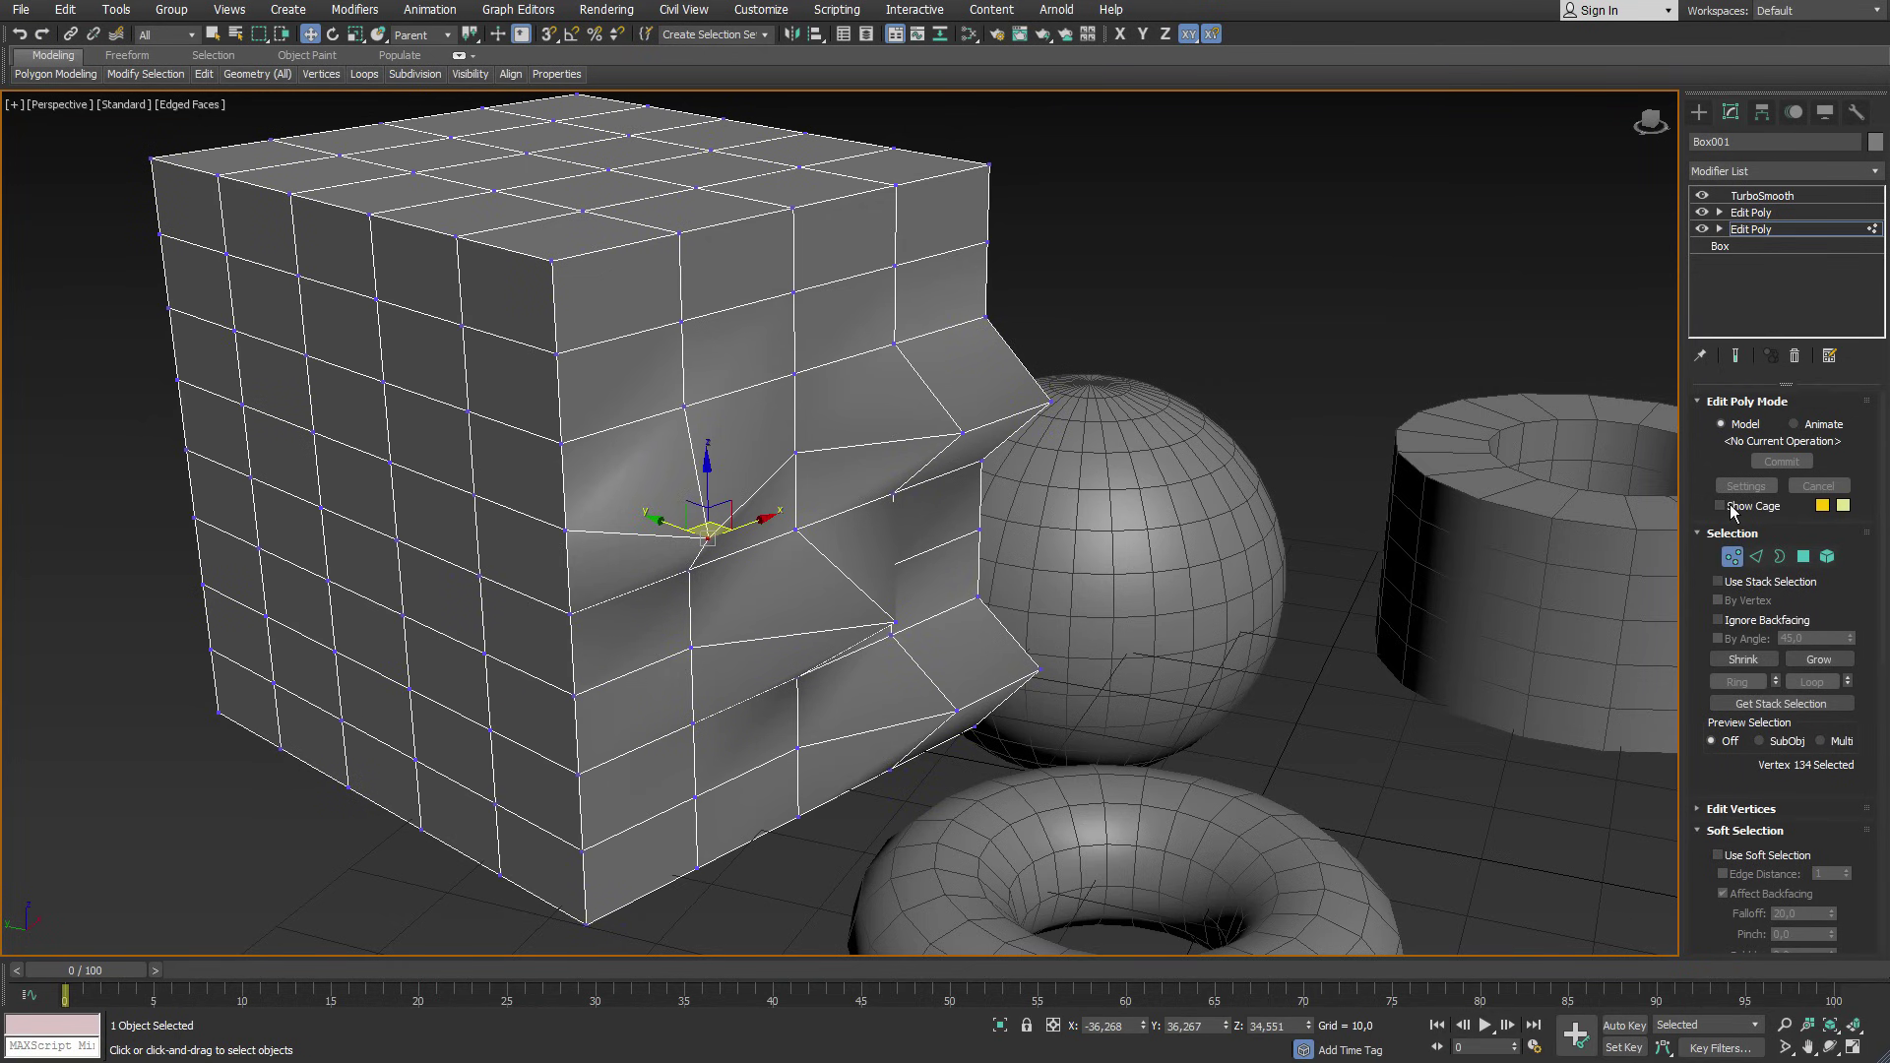
{"action": "left_click", "coordinate": [1733, 508]}
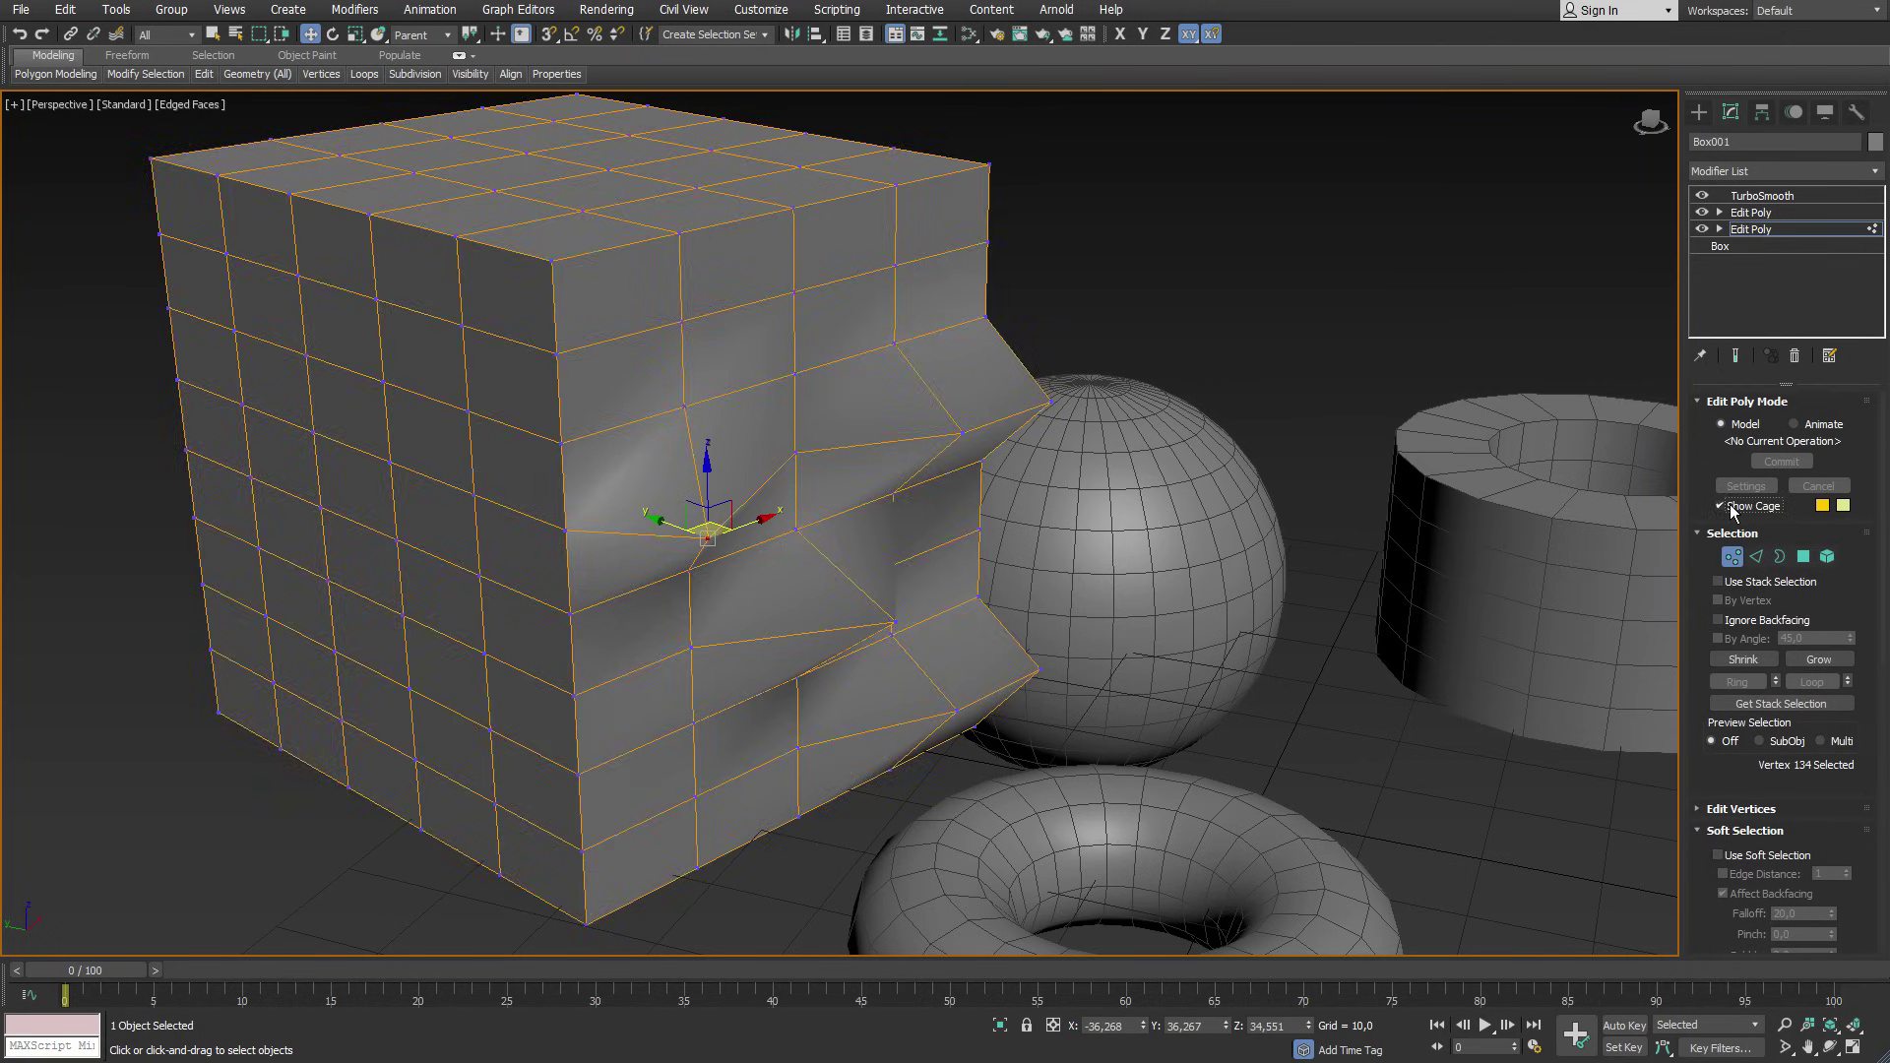
{"action": "left_click", "coordinate": [1736, 356]}
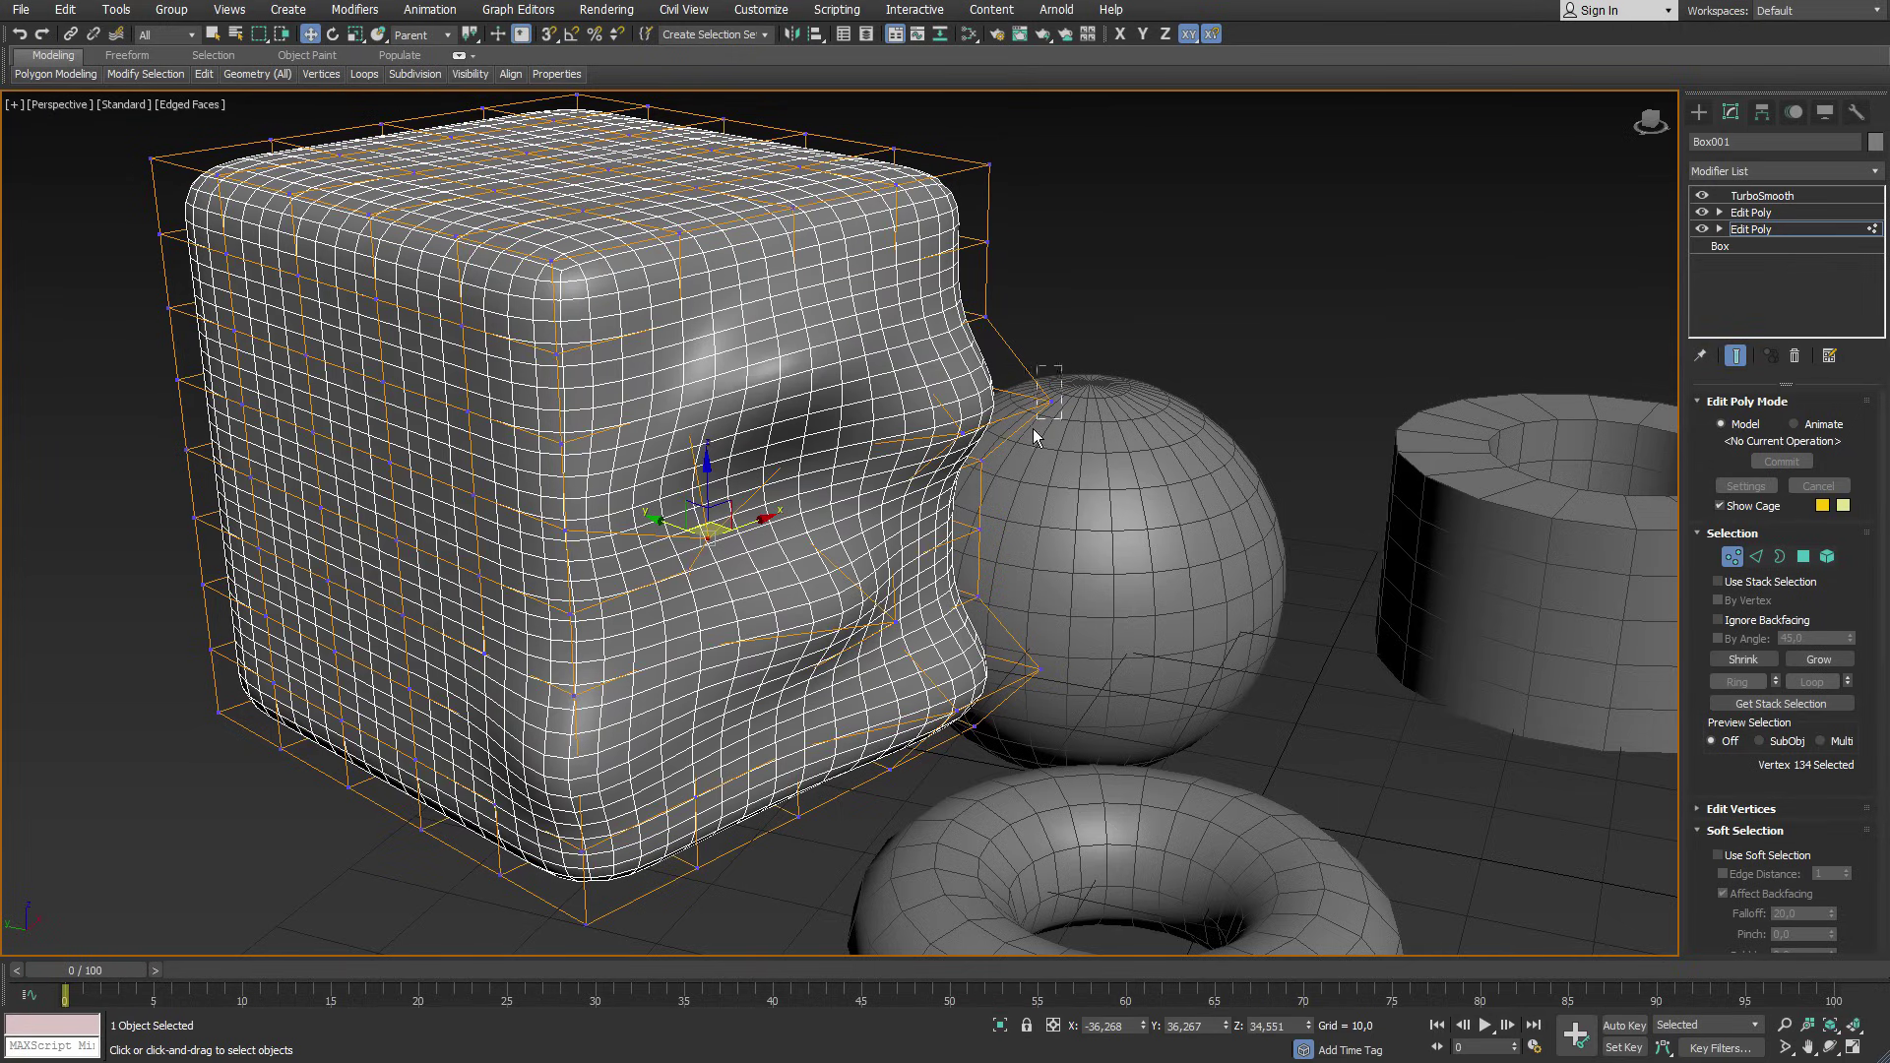
Move one cage vertex toward the sphere and pull a left-side vertex outward, then hide the cage and exit Vertex mode.
{"action": "left_click", "coordinate": [1062, 398]}
{"action": "mouse_move", "coordinate": [1093, 386]}
{"action": "left_mouse_down"}
{"action": "mouse_move", "coordinate": [1317, 328]}
{"action": "mouse_move", "coordinate": [1165, 371]}
{"action": "left_mouse_up"}
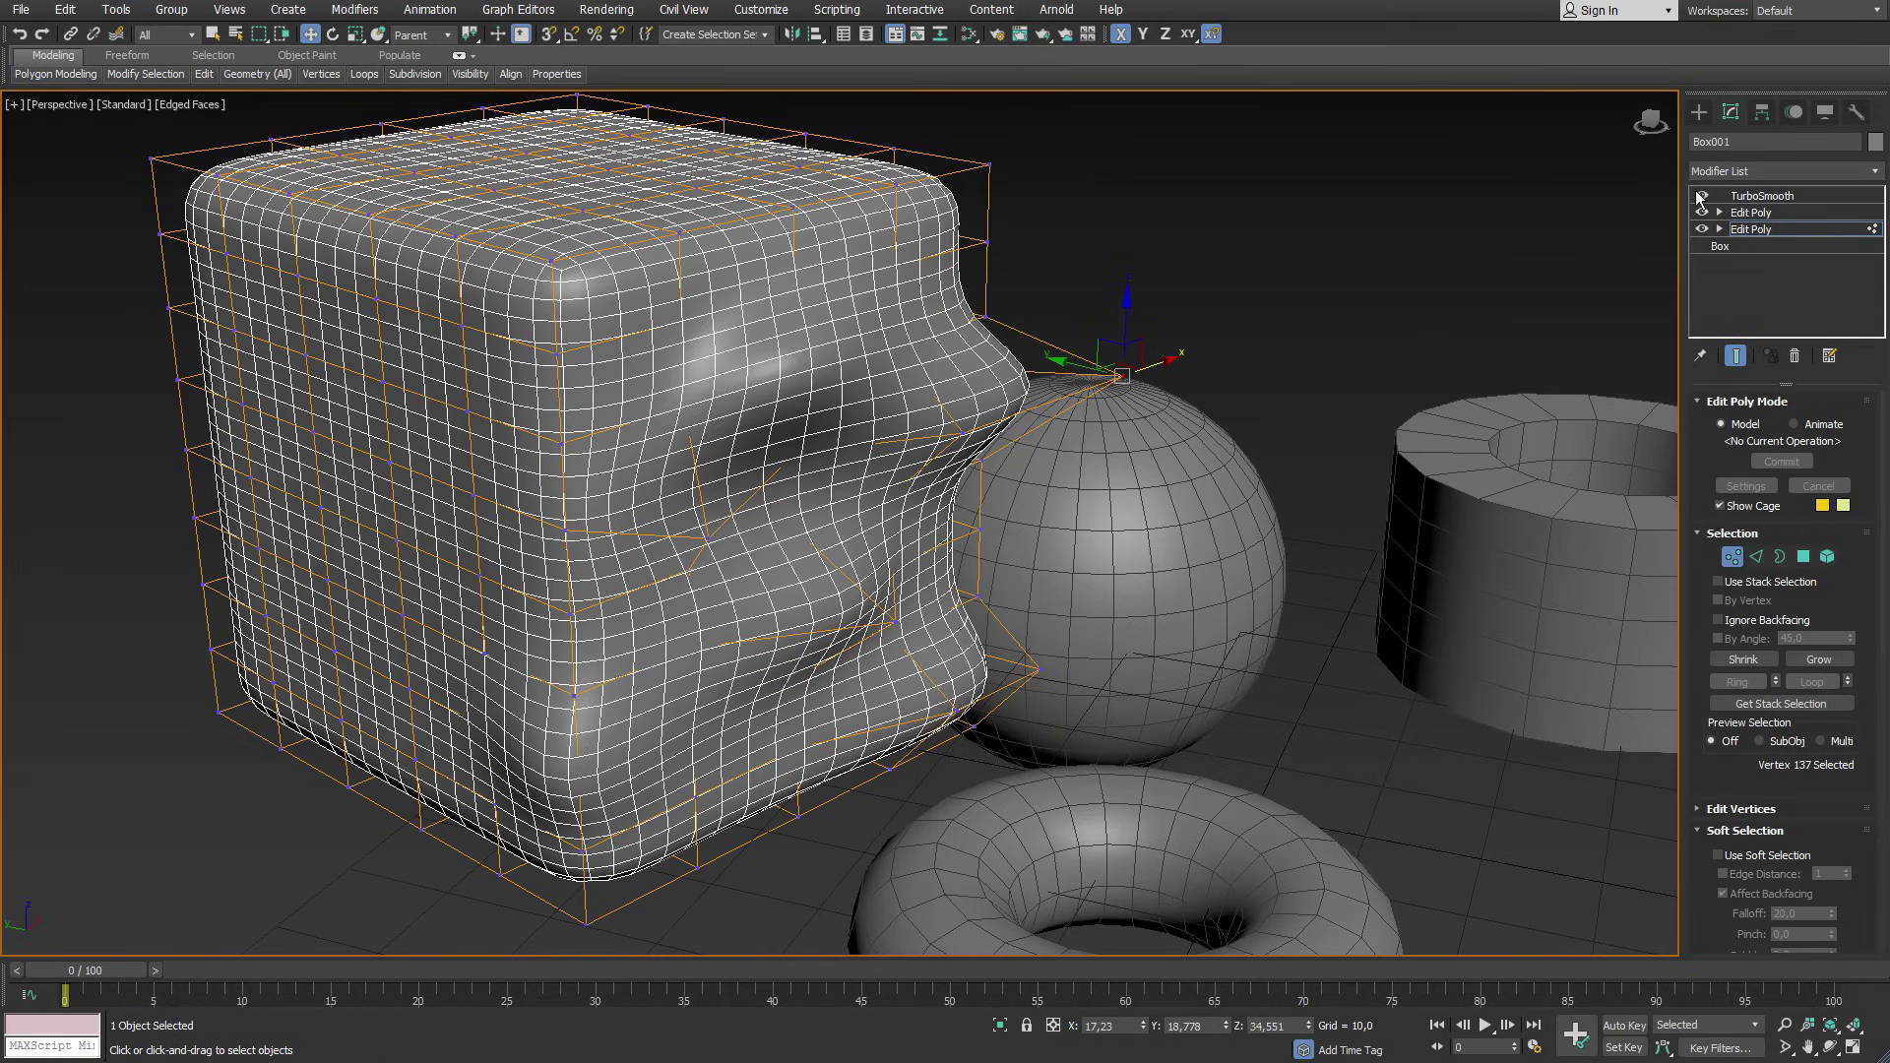
{"action": "left_click", "coordinate": [469, 407]}
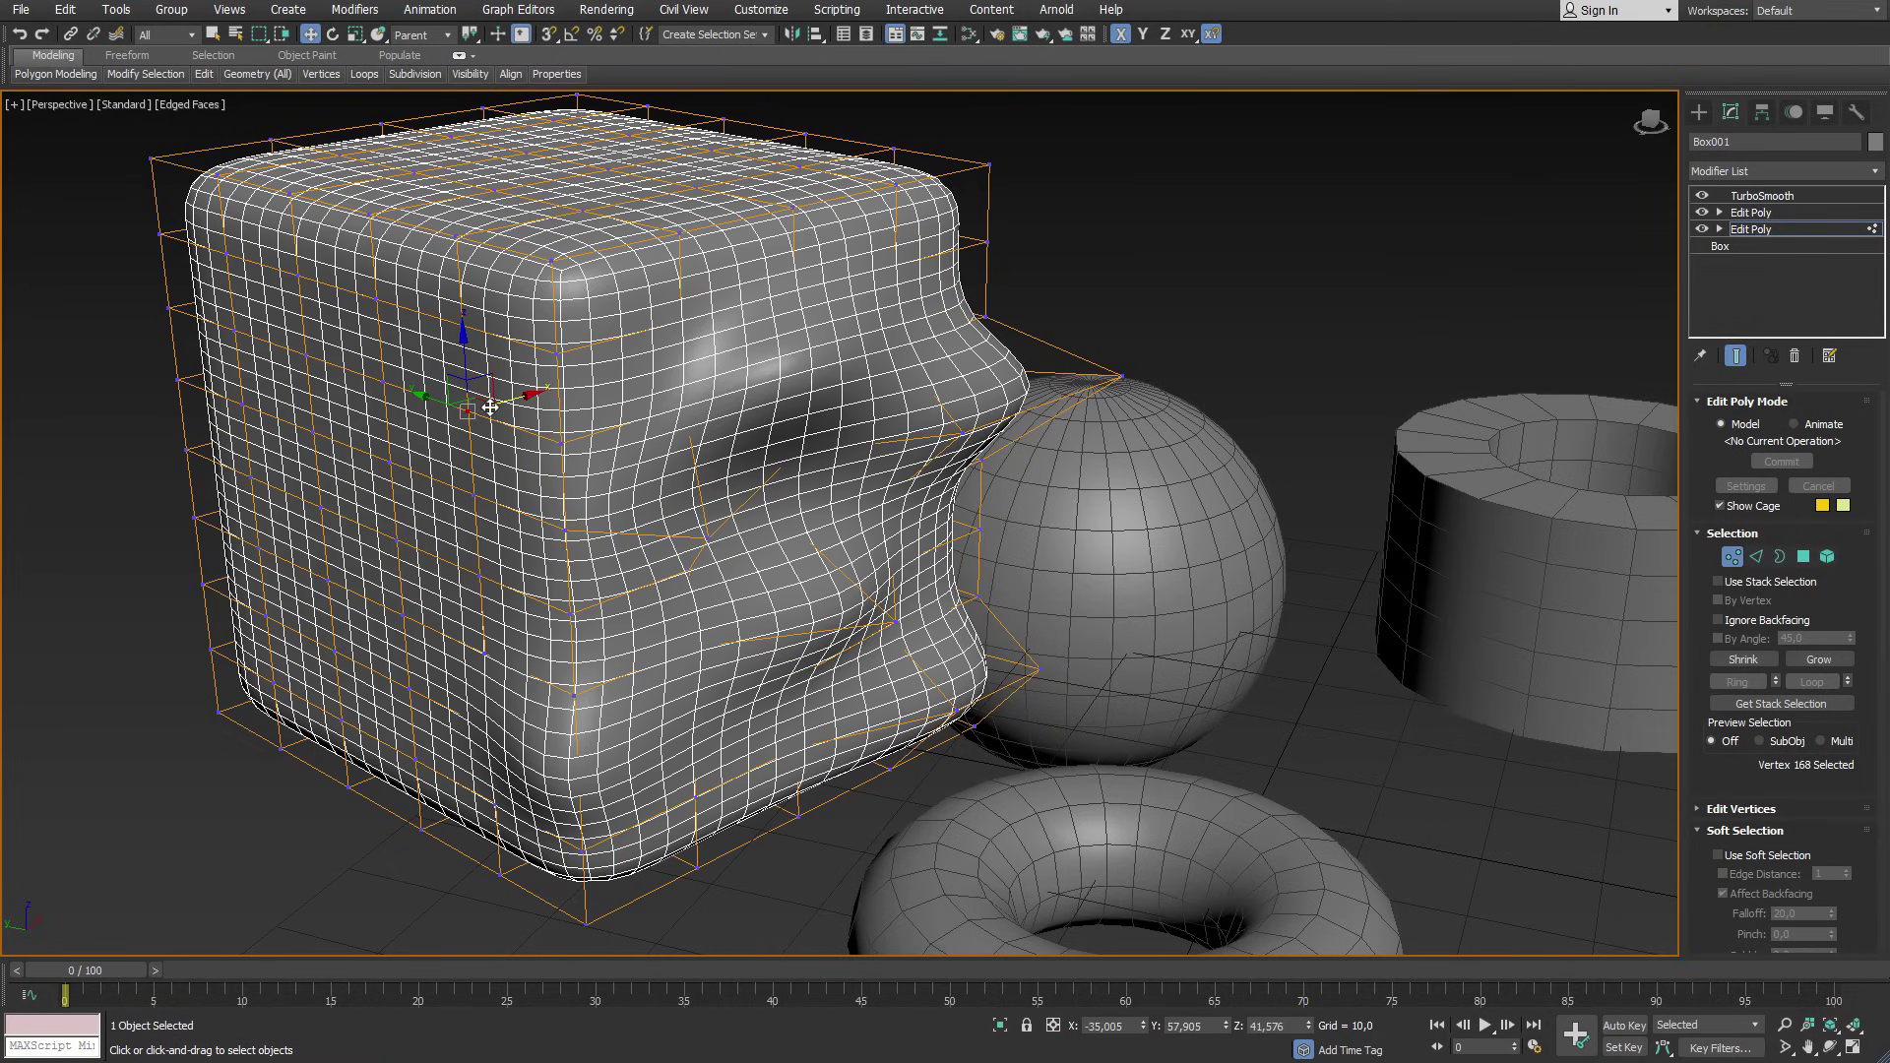
{"action": "left_click_drag", "start_coordinate": [489, 407], "coordinate": [294, 490]}
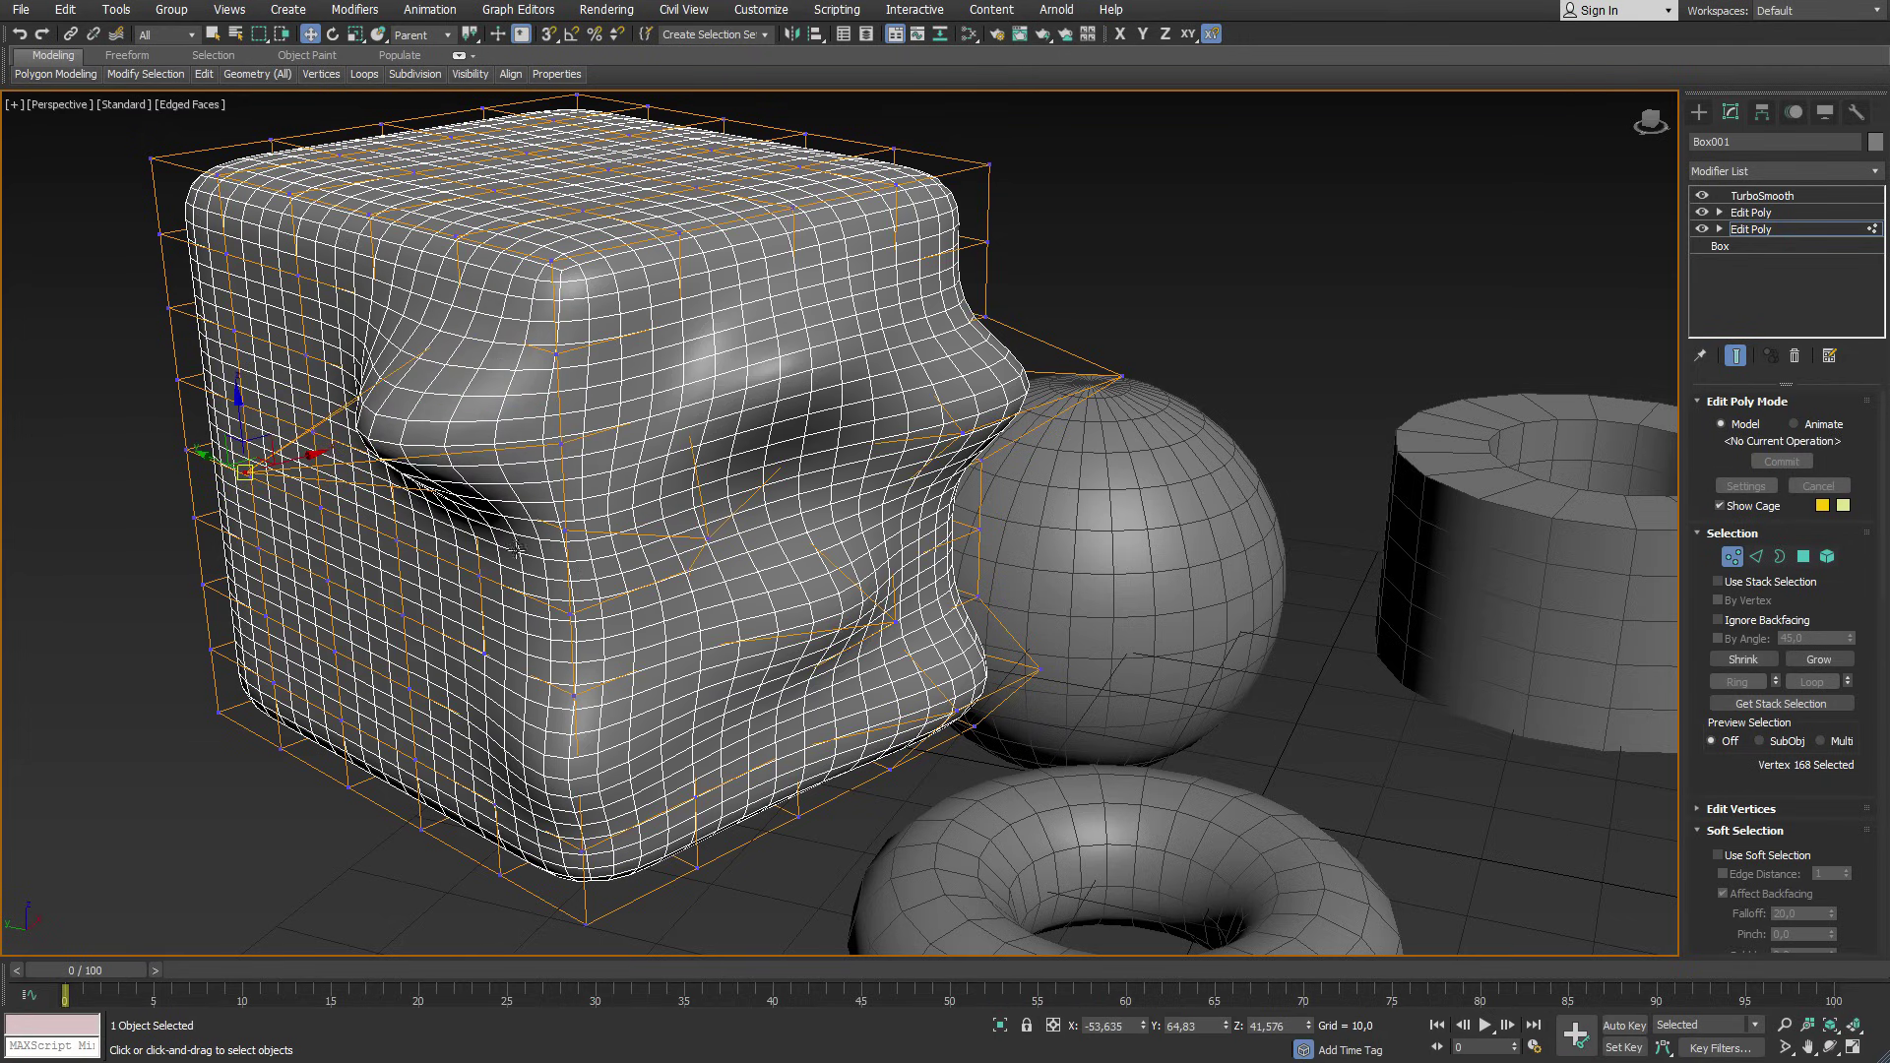
{"action": "left_click", "coordinate": [1721, 507]}
{"action": "left_click", "coordinate": [1732, 556]}
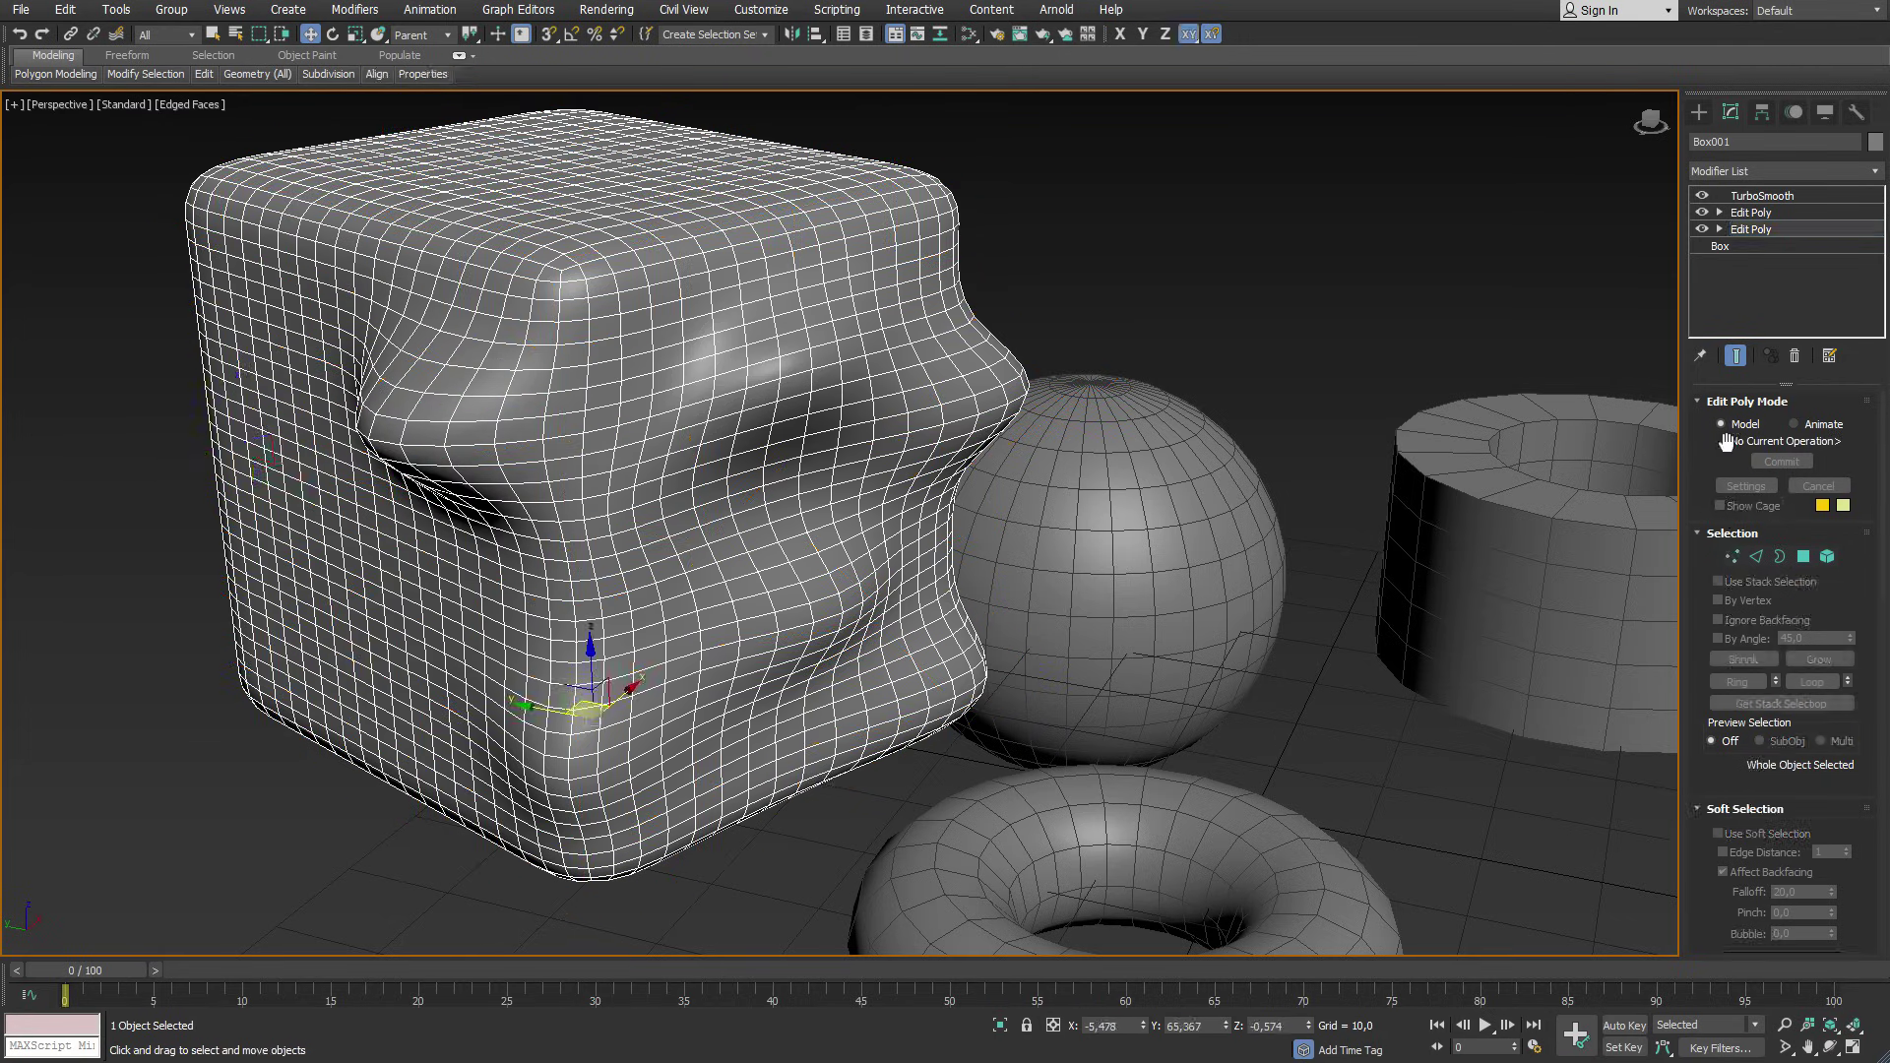
Turn off Show End Result and delete TurboSmooth from Box001's modifier stack.
{"action": "left_click", "coordinate": [1737, 356]}
{"action": "left_click", "coordinate": [1804, 197]}
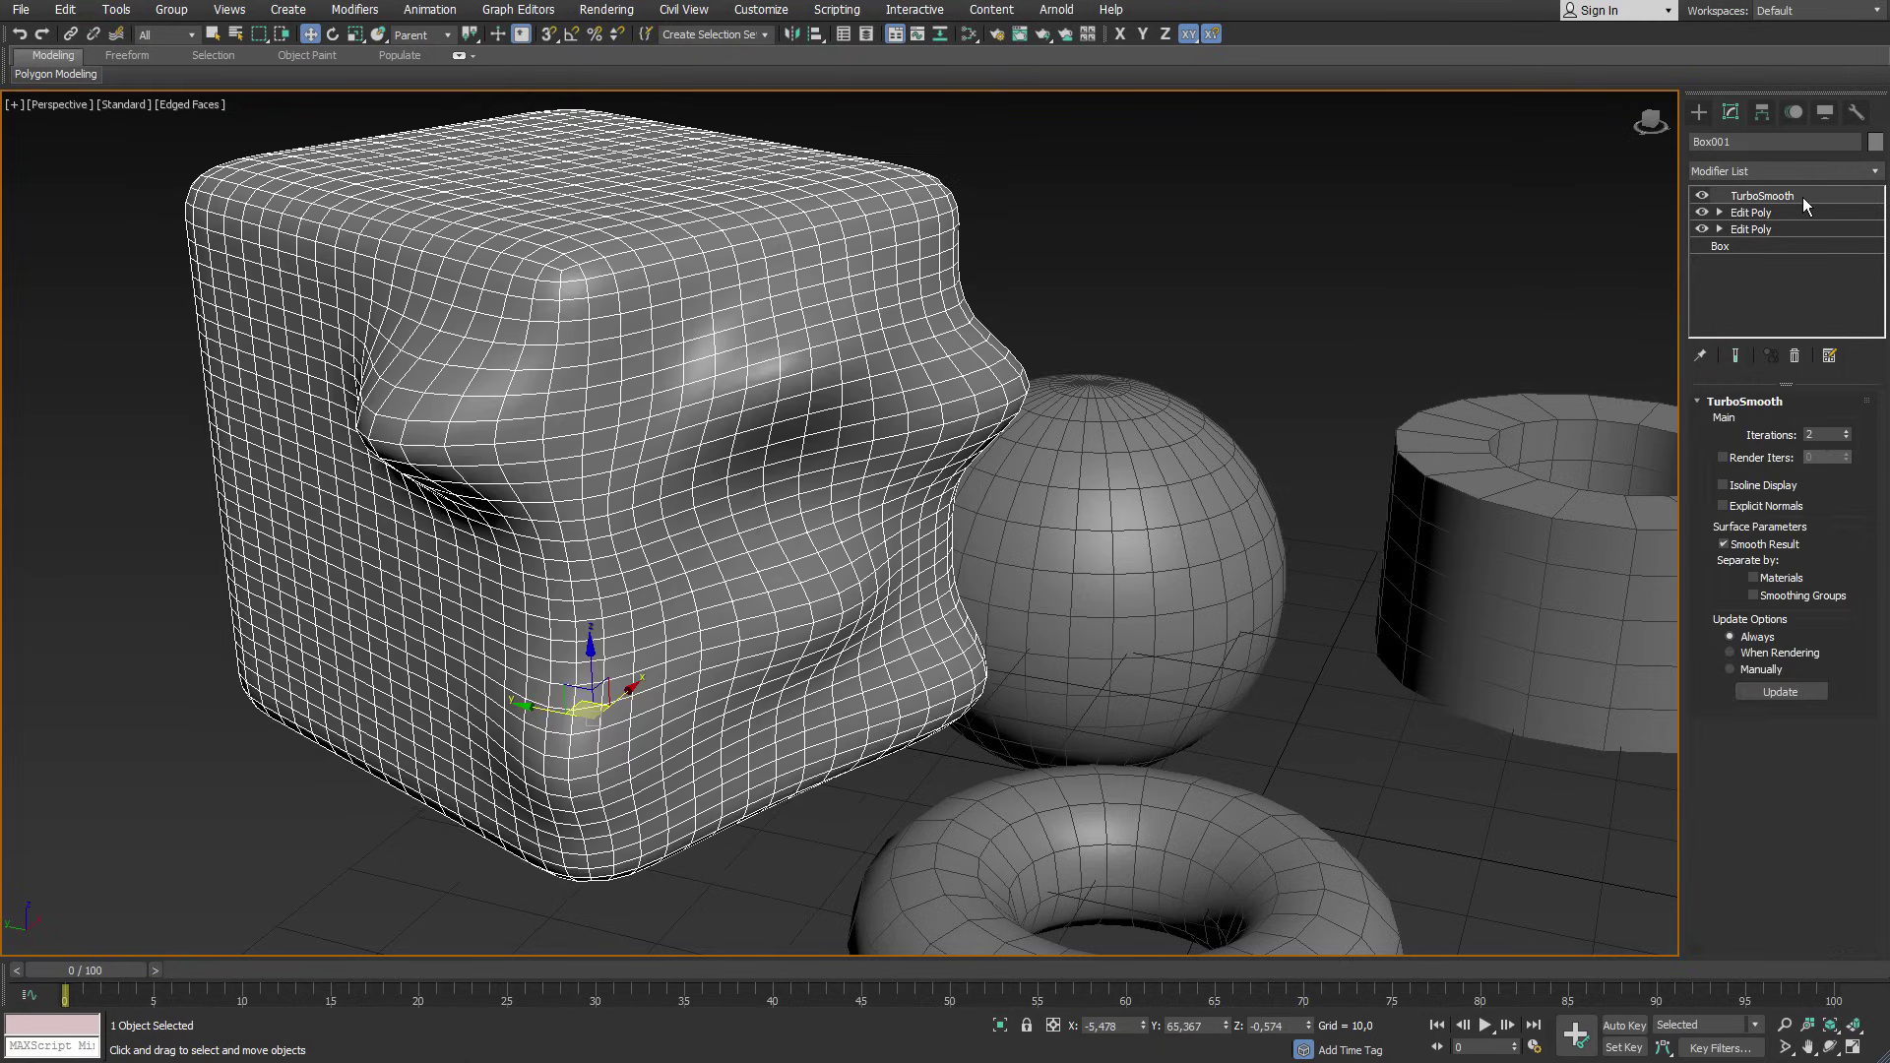
{"action": "left_click", "coordinate": [1795, 356]}
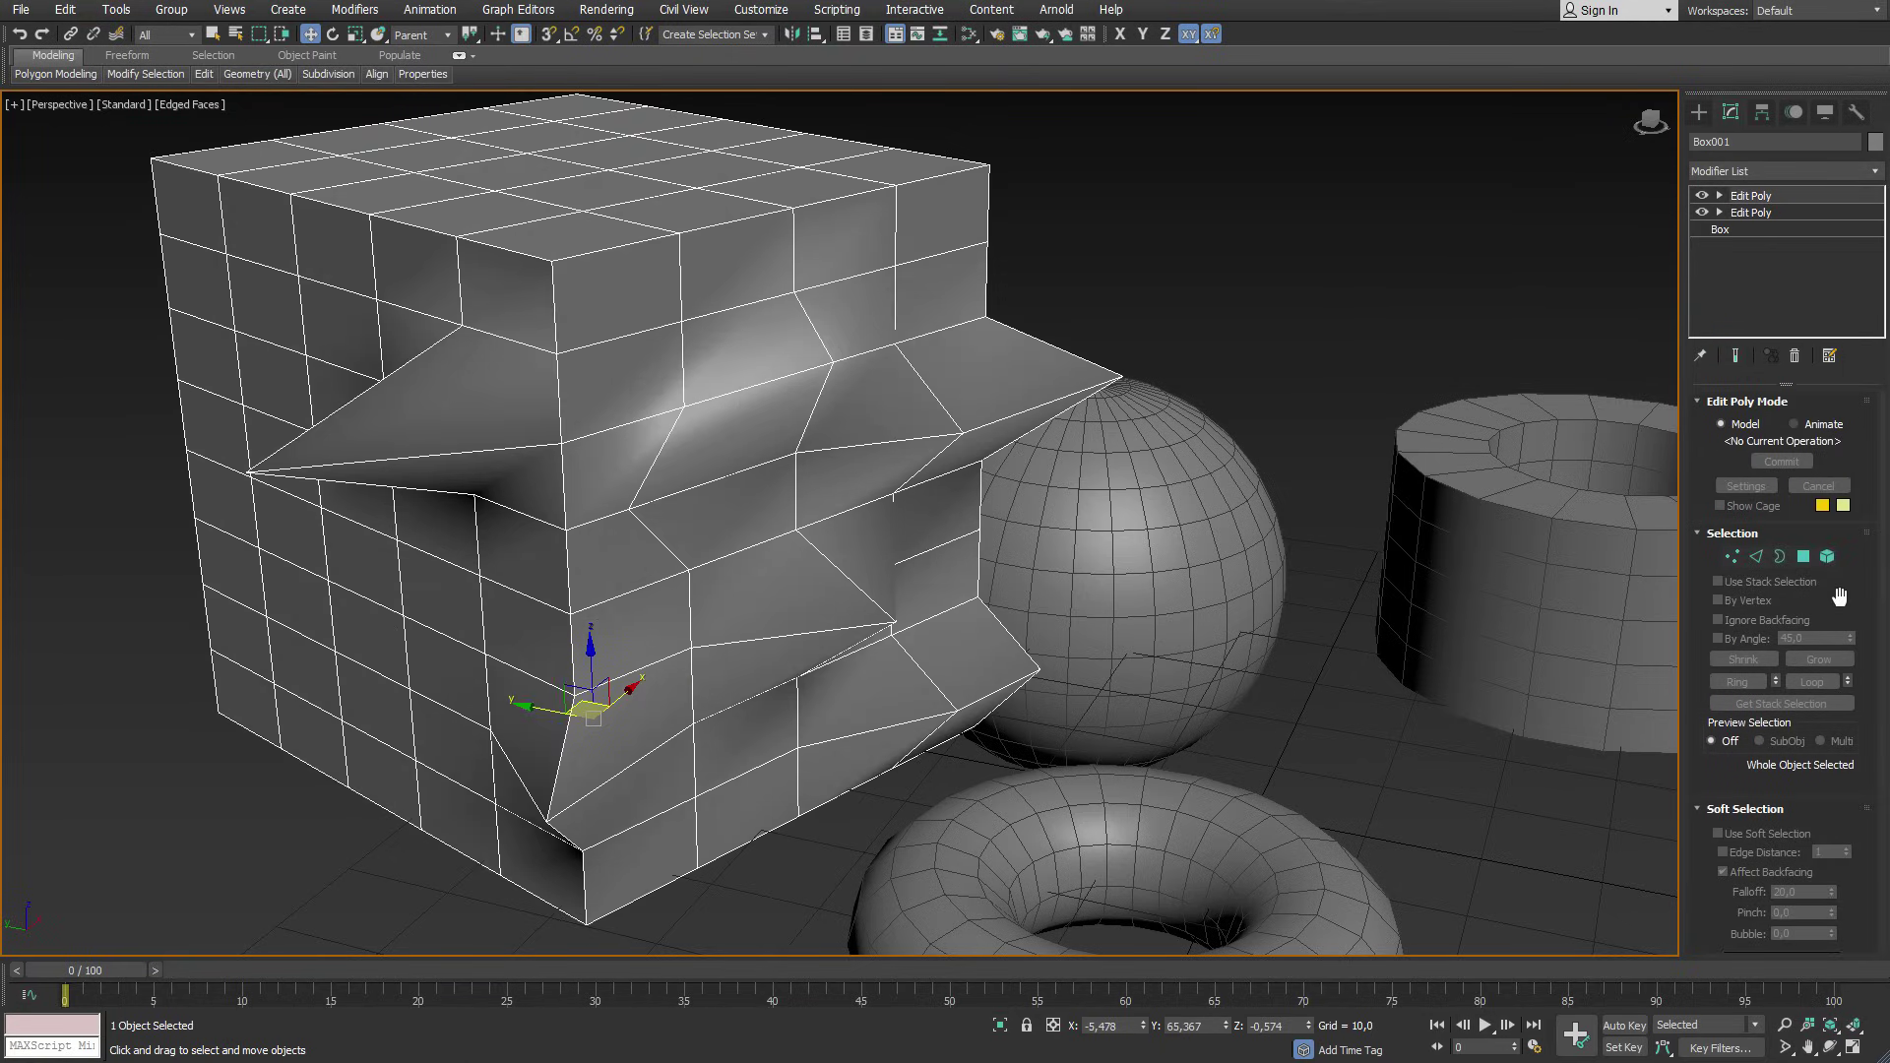
{"action": "scroll", "coordinate": [1839, 591], "scroll_direction": "down", "scroll_amount": 3}
{"action": "scroll", "coordinate": [1851, 591], "scroll_direction": "down", "scroll_amount": 2}
{"action": "scroll", "coordinate": [1846, 724], "scroll_direction": "down", "scroll_amount": 3}
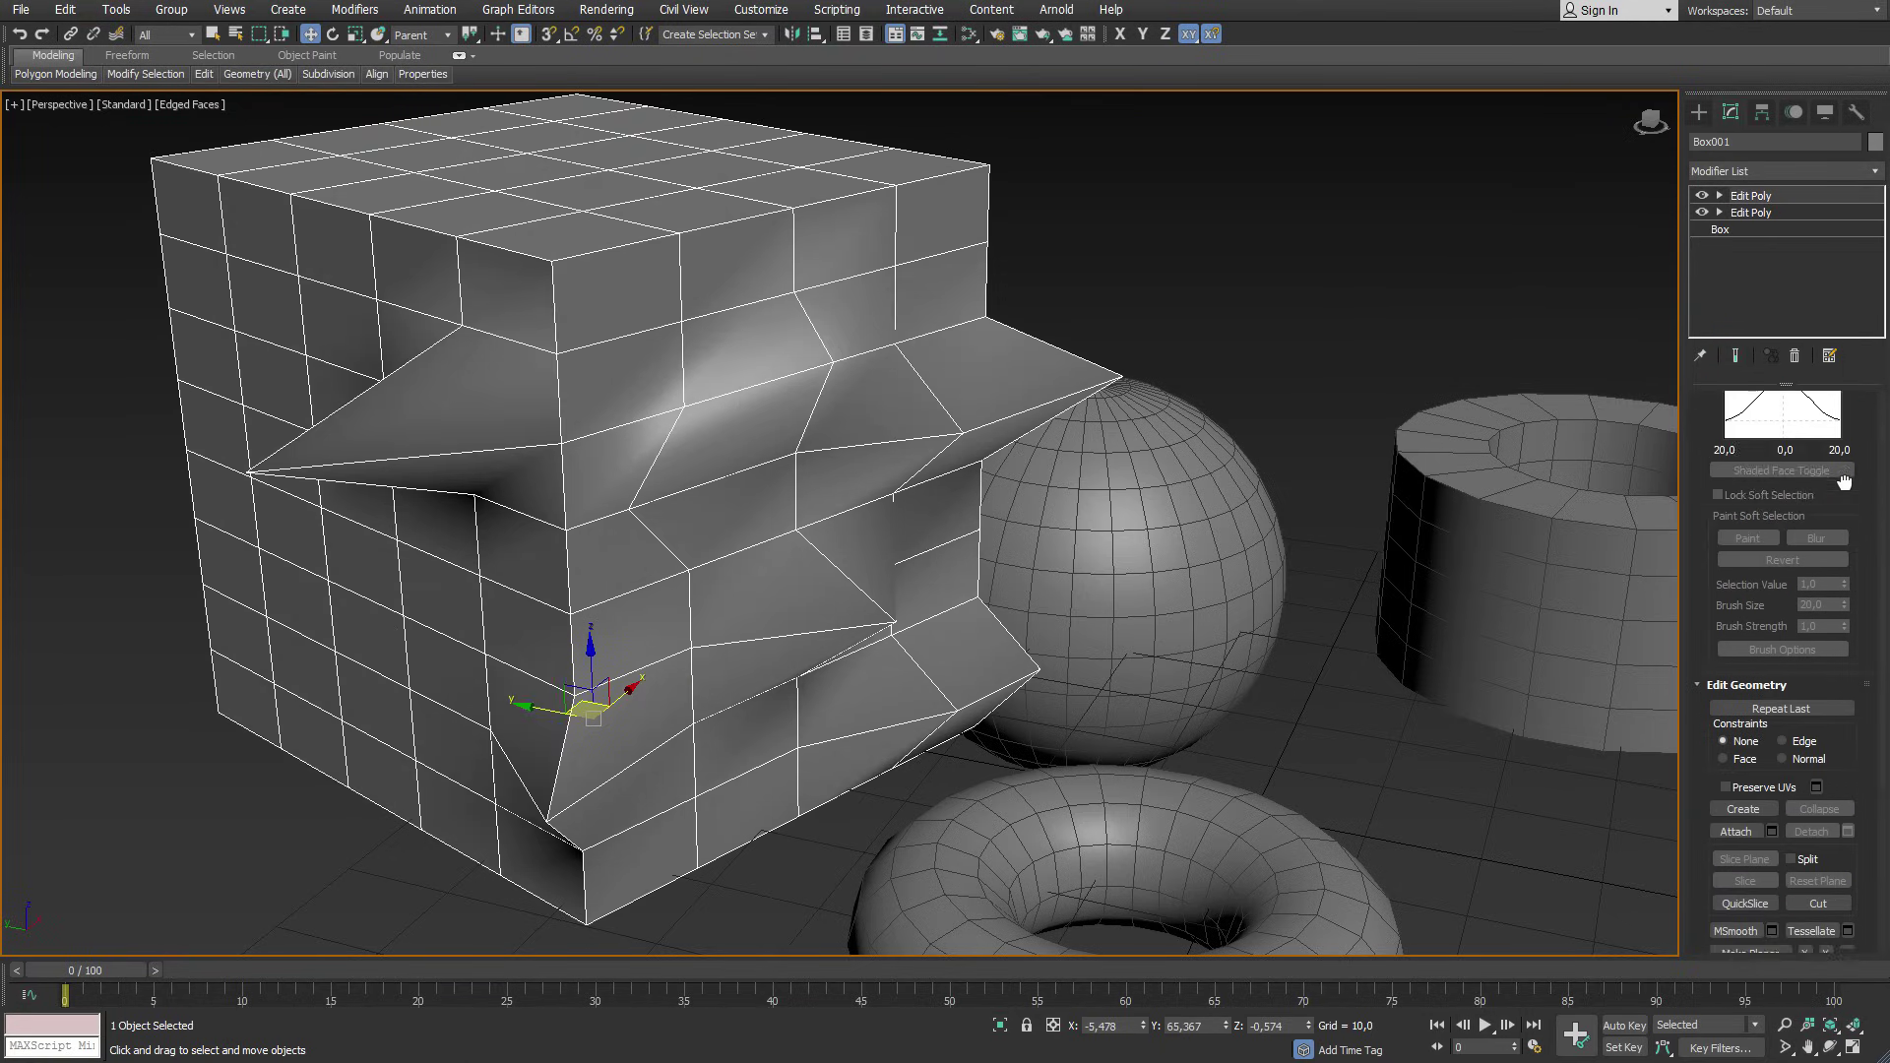
{"action": "scroll", "coordinate": [1841, 709], "scroll_direction": "down", "scroll_amount": 2}
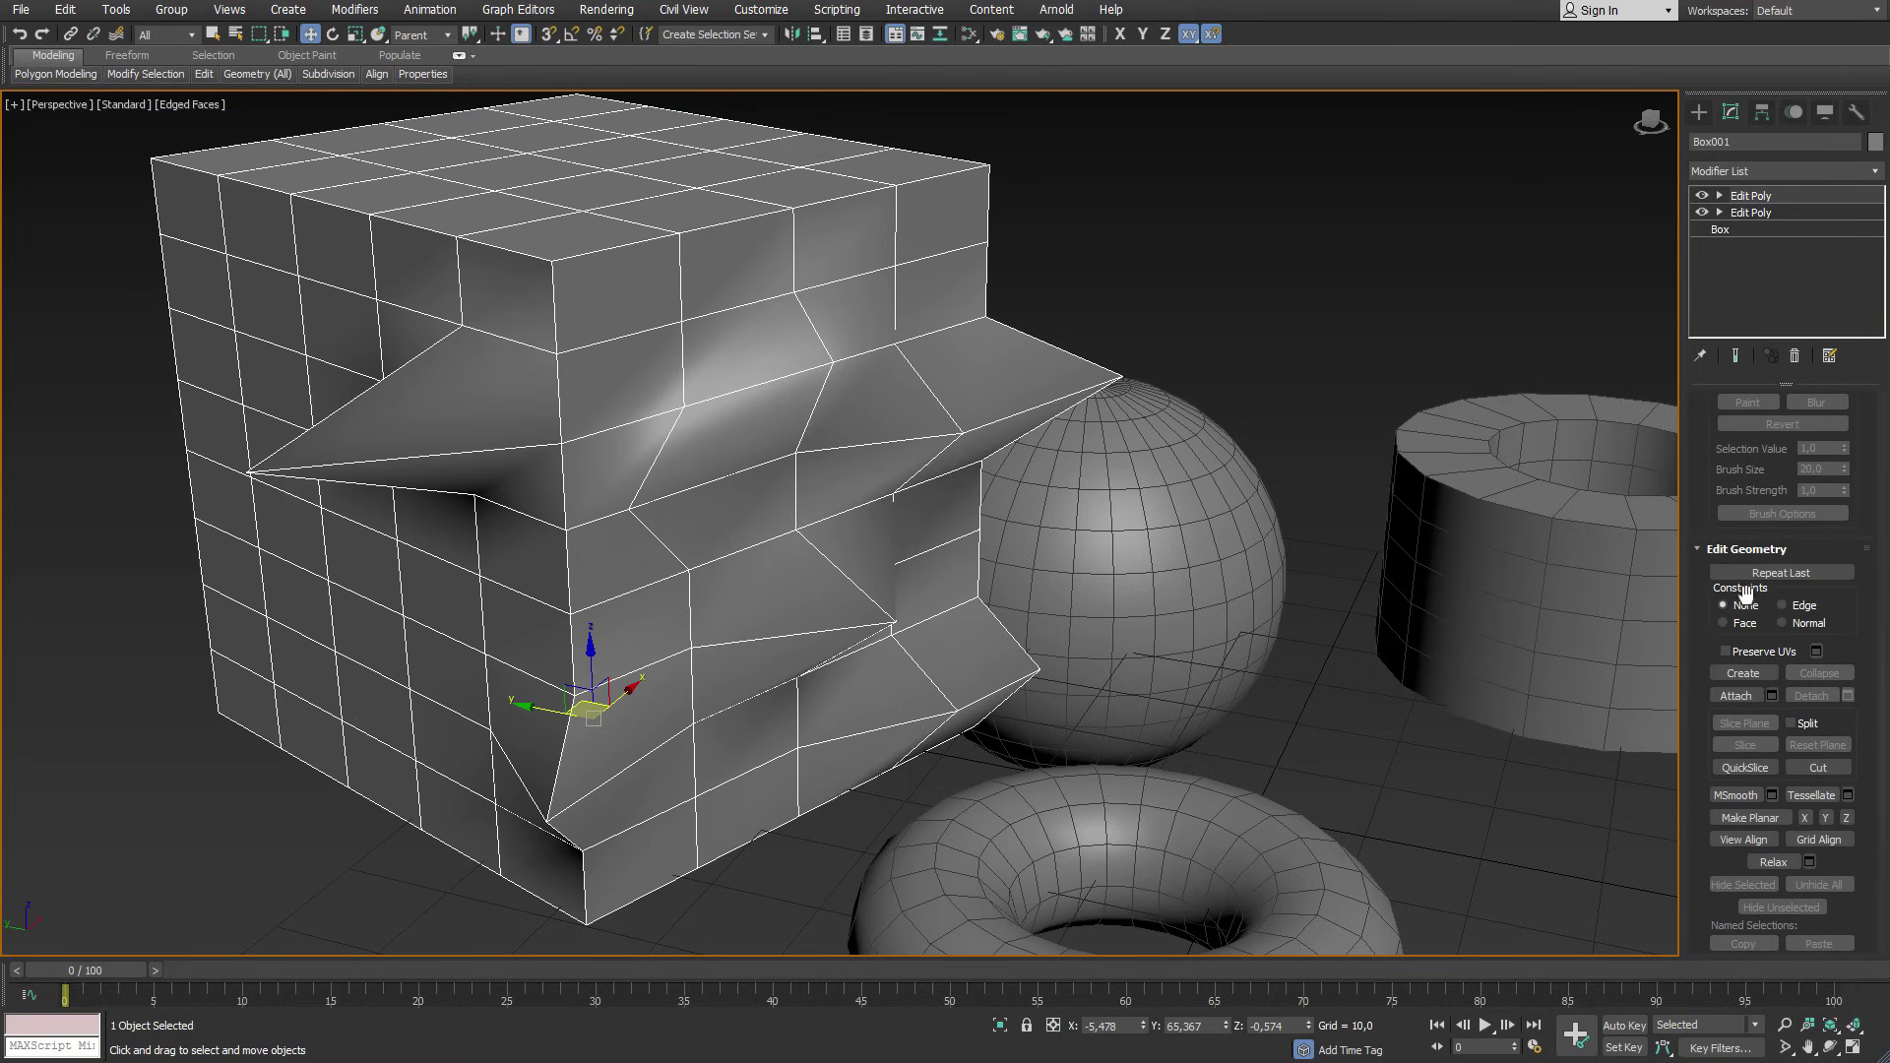
Test-move a vertex and cancel, then set the Edit Geometry constraint to Face and slide it.
{"action": "key", "text": "1"}
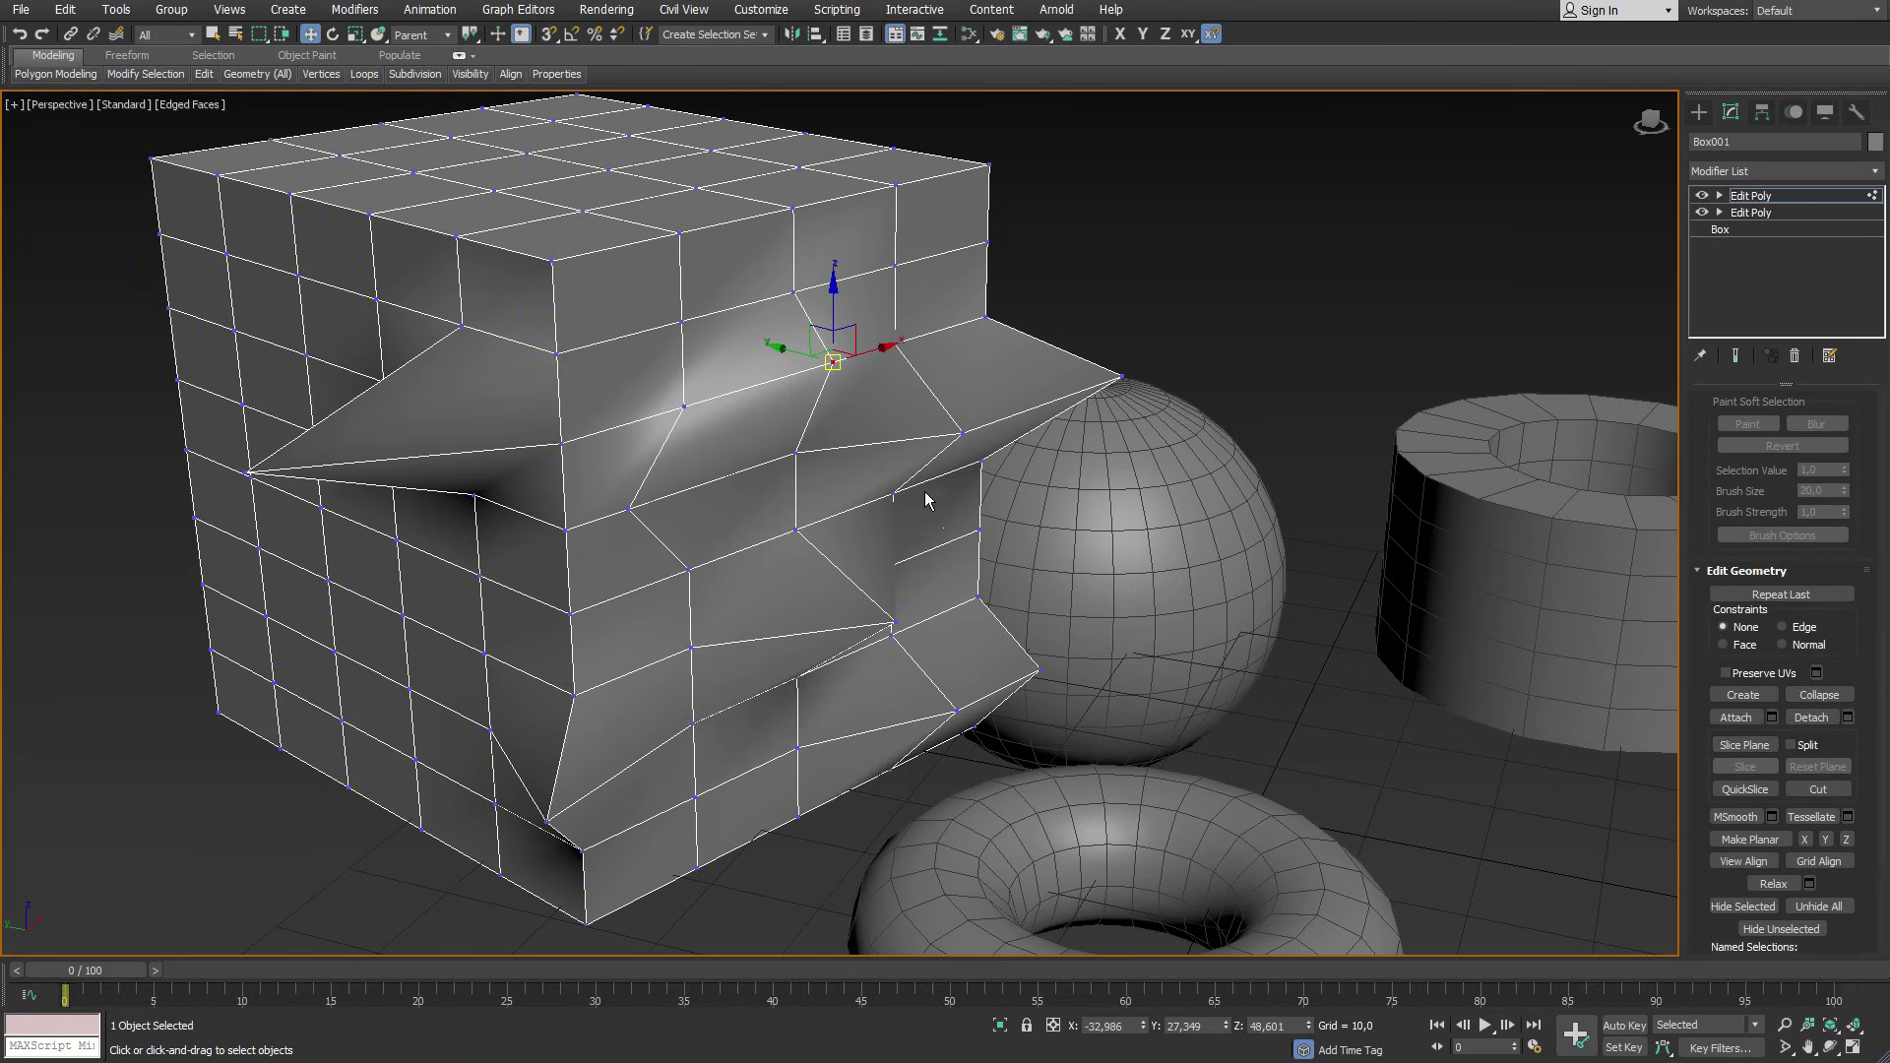
{"action": "left_click", "coordinate": [960, 434]}
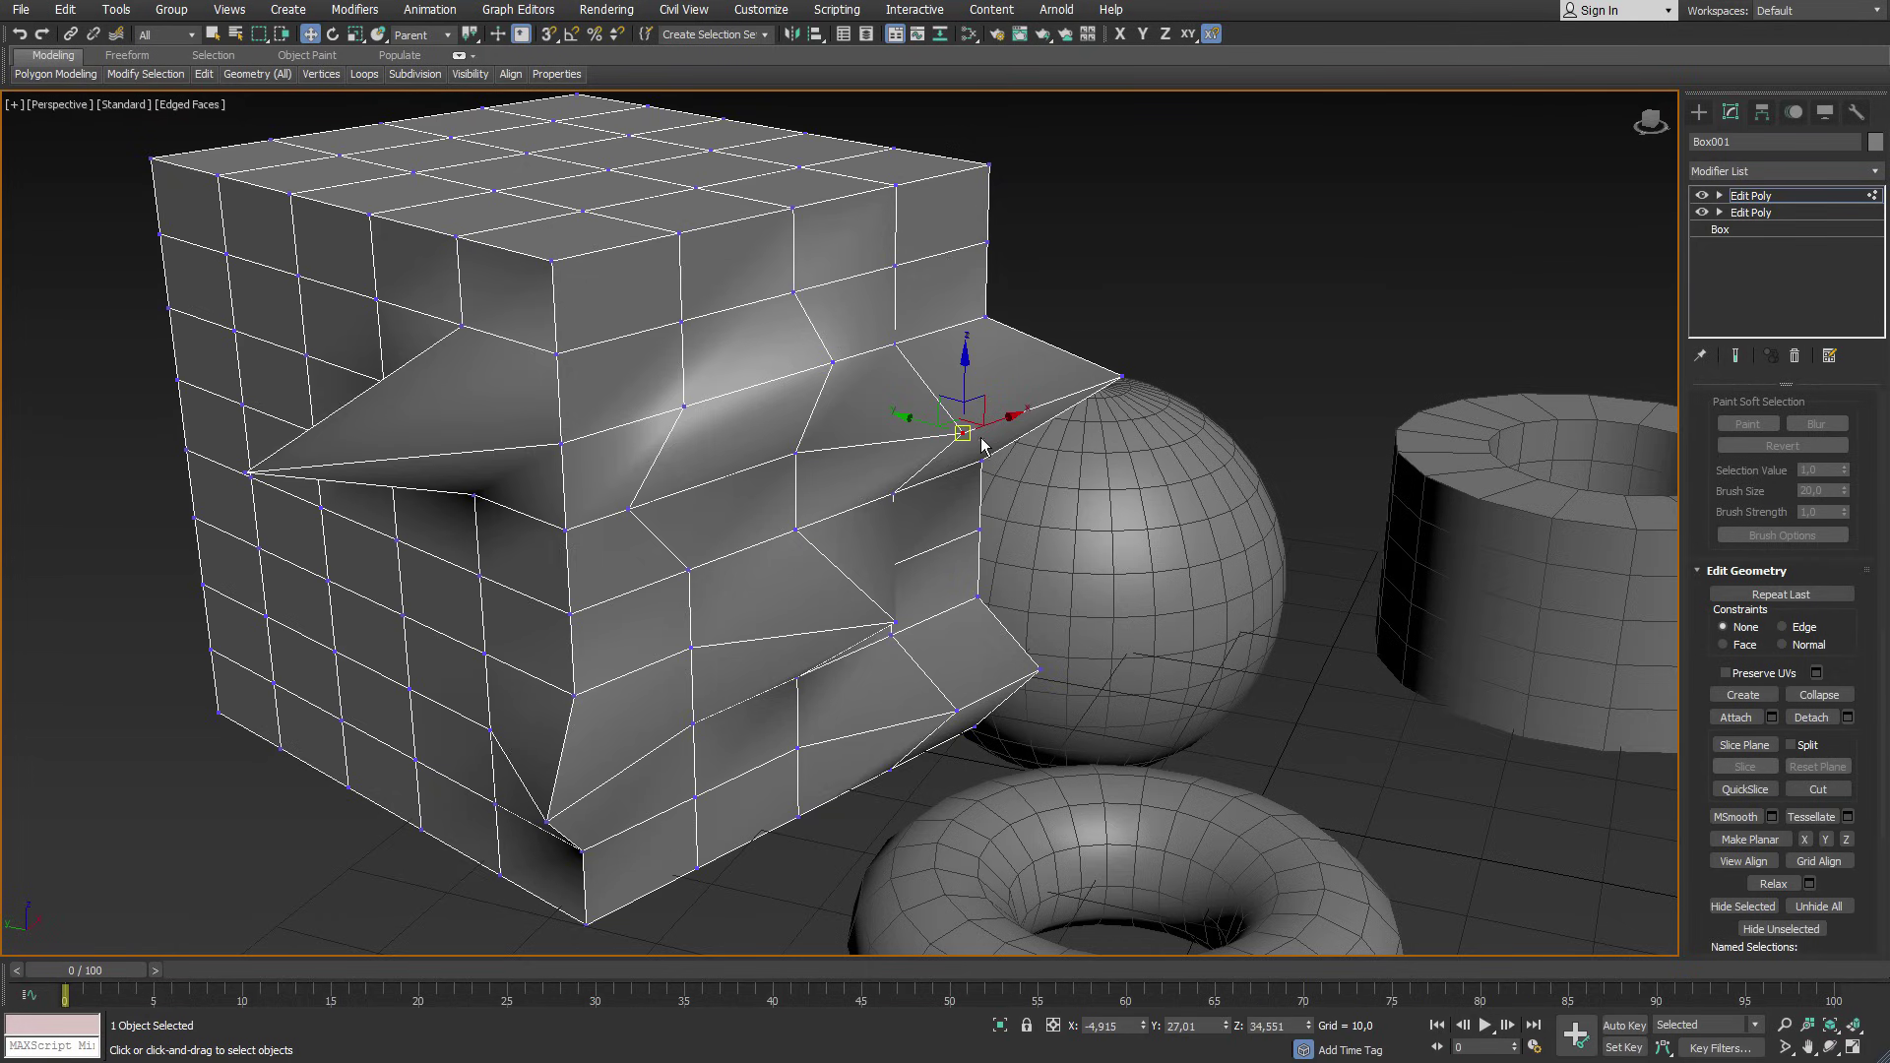
{"action": "left_click_drag", "start_coordinate": [962, 434], "coordinate": [909, 447]}
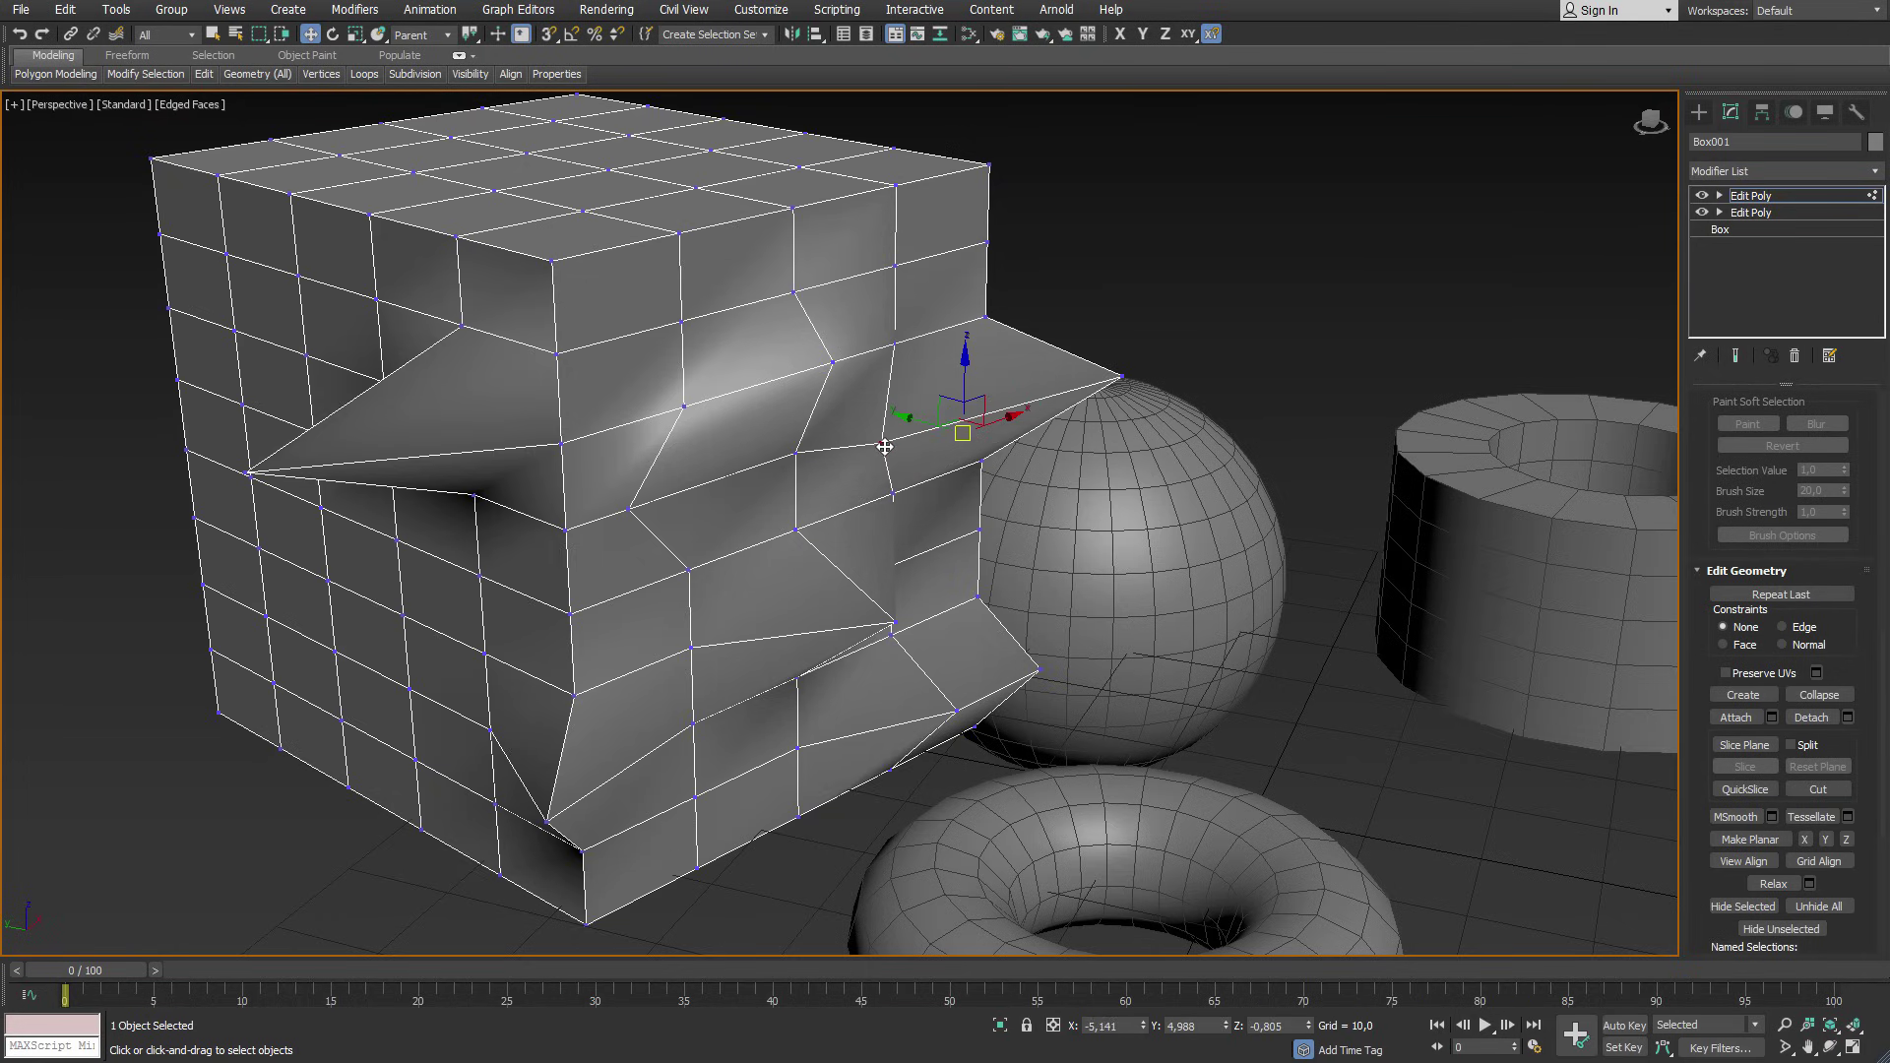
{"action": "right_click", "coordinate": [926, 459]}
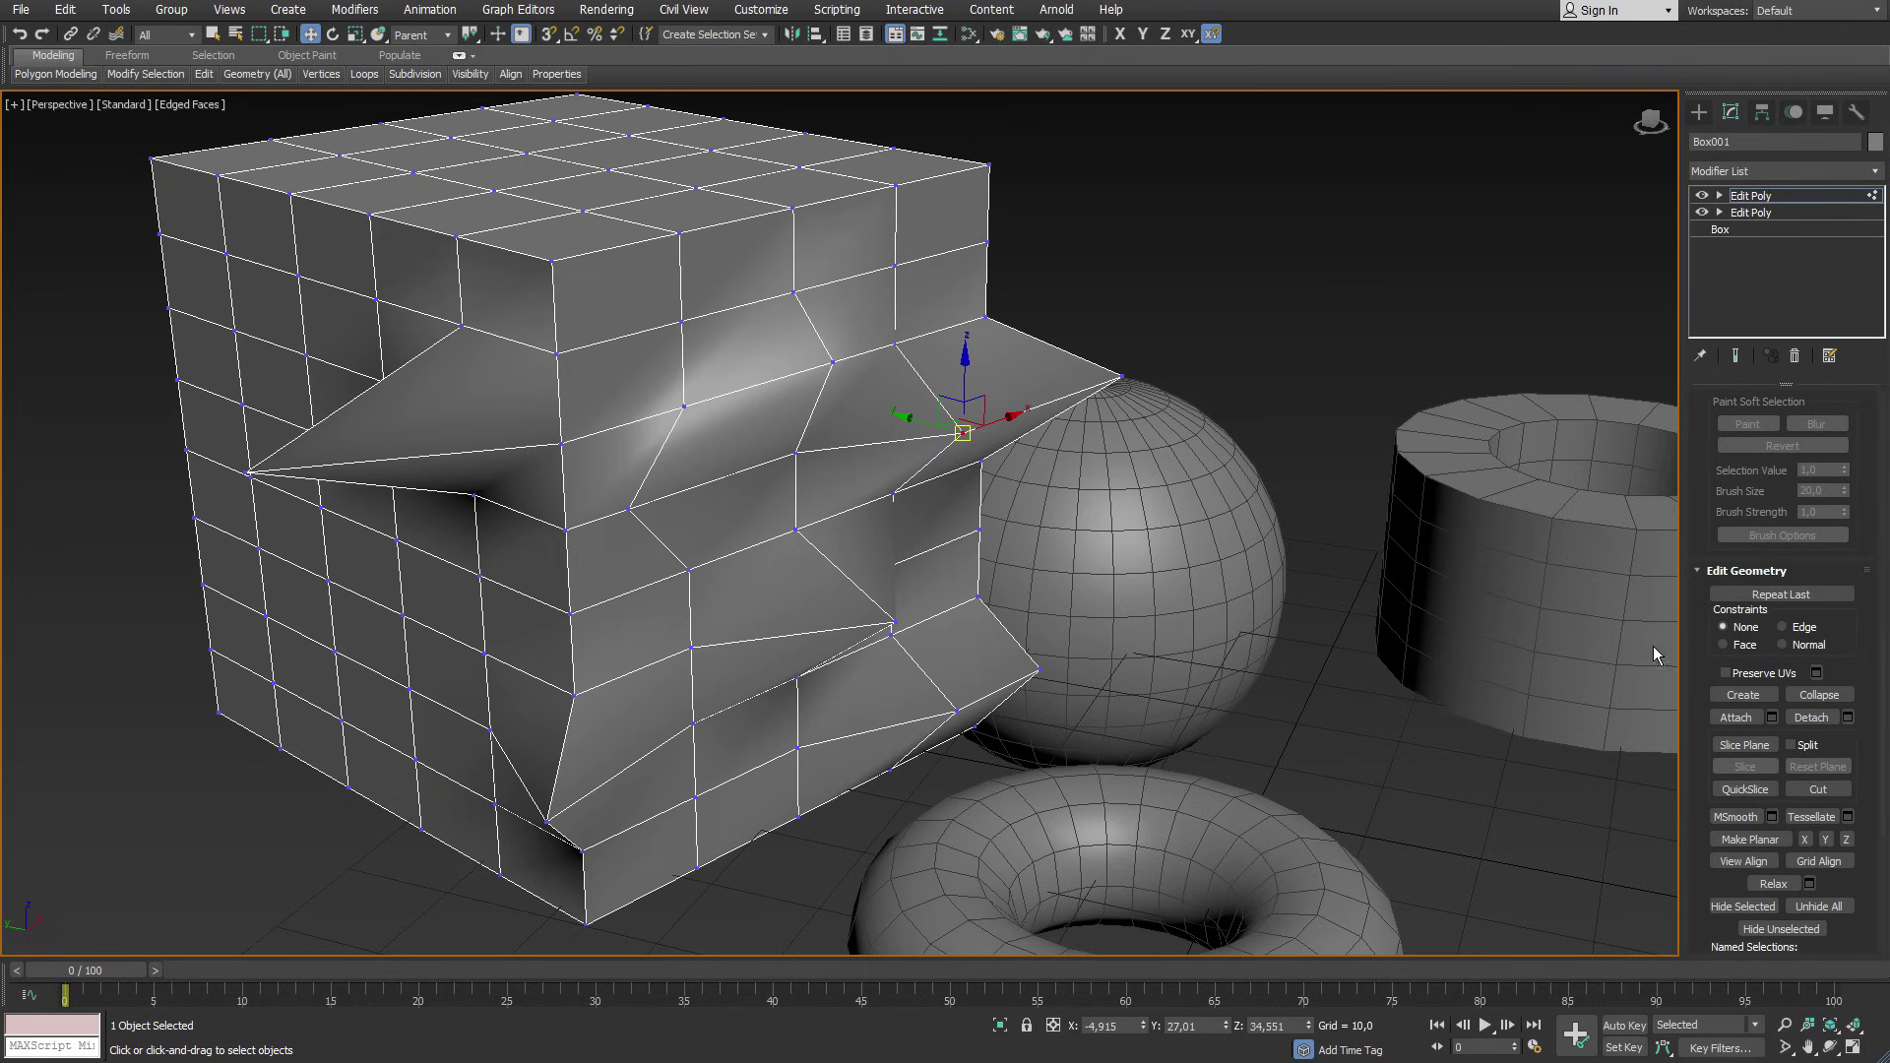
{"action": "left_click", "coordinate": [1782, 627]}
{"action": "mouse_move", "coordinate": [962, 434]}
{"action": "left_mouse_down"}
{"action": "mouse_move", "coordinate": [858, 463]}
{"action": "mouse_move", "coordinate": [1072, 407]}
{"action": "mouse_move", "coordinate": [927, 401]}
{"action": "left_mouse_up"}
Slide a vertex along the face and undo it, exit Vertex mode, and toggle See-Through with Alt+X.
{"action": "left_click_drag", "start_coordinate": [928, 423], "coordinate": [865, 445]}
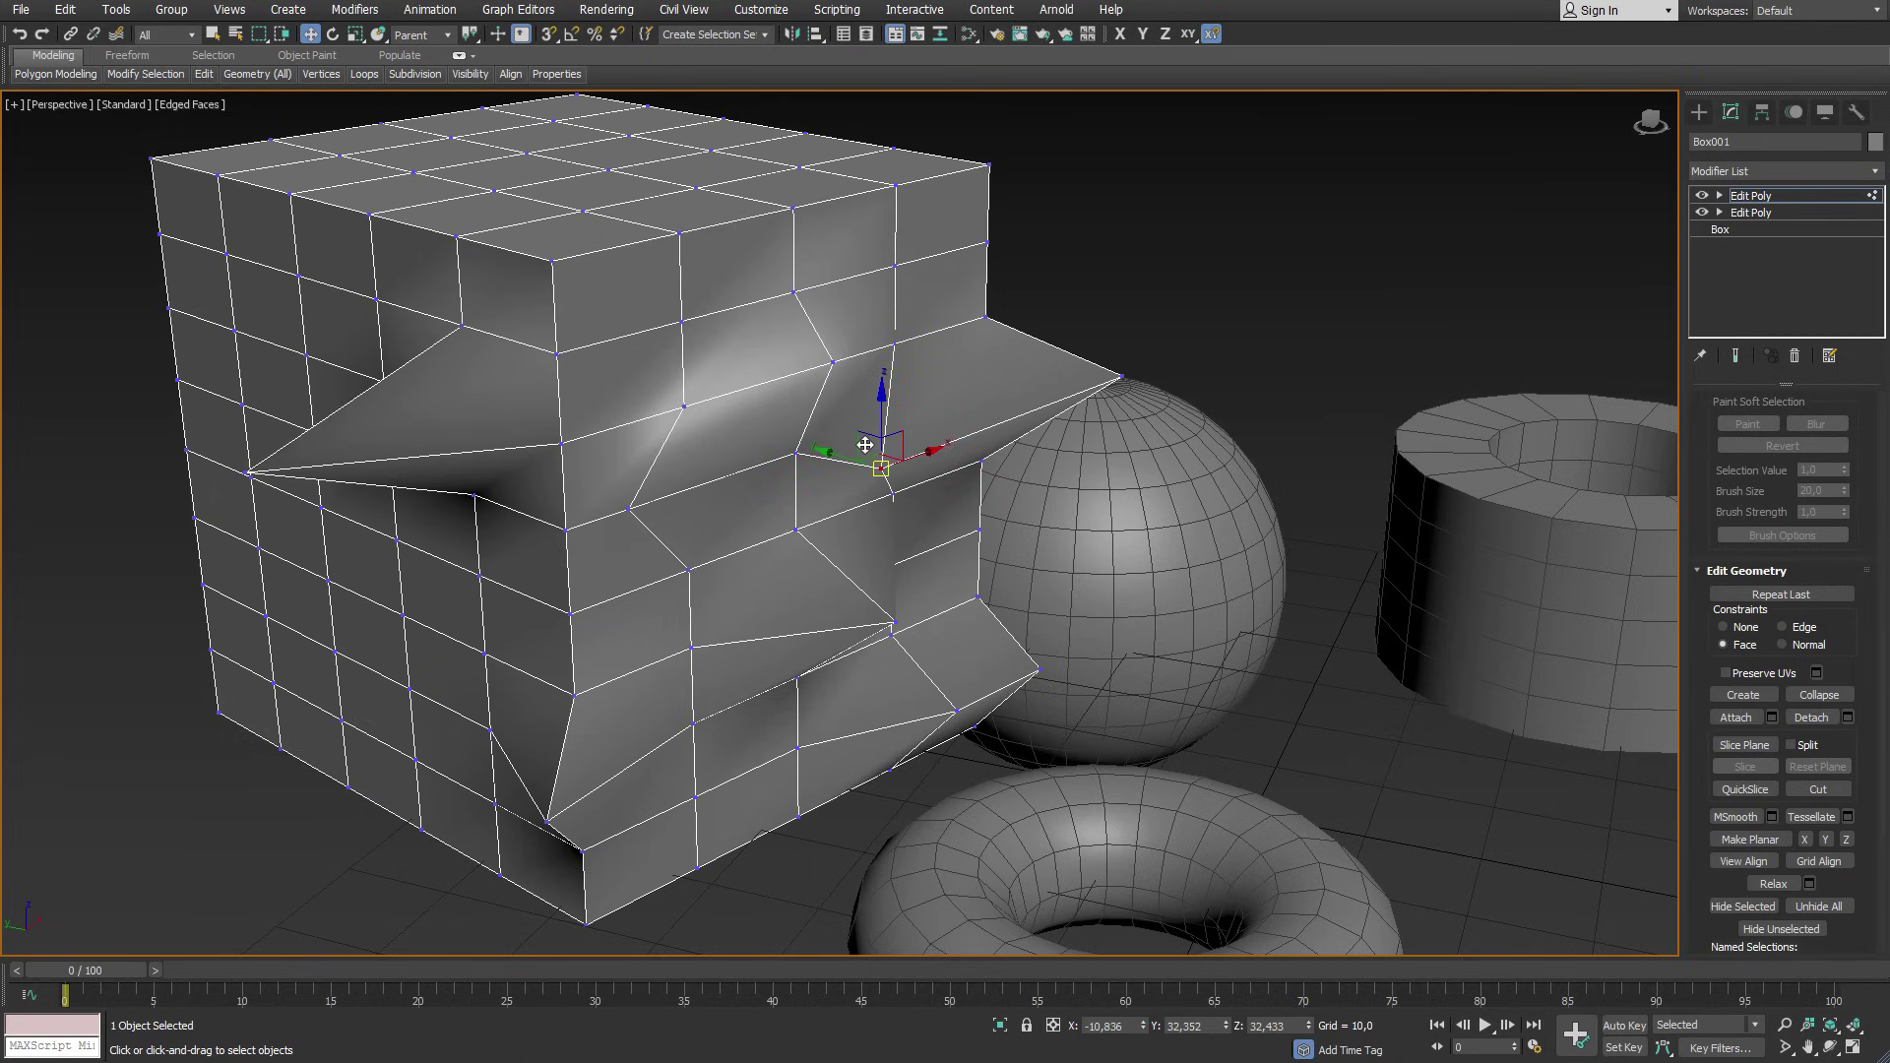
{"action": "key", "text": "ctrl+z"}
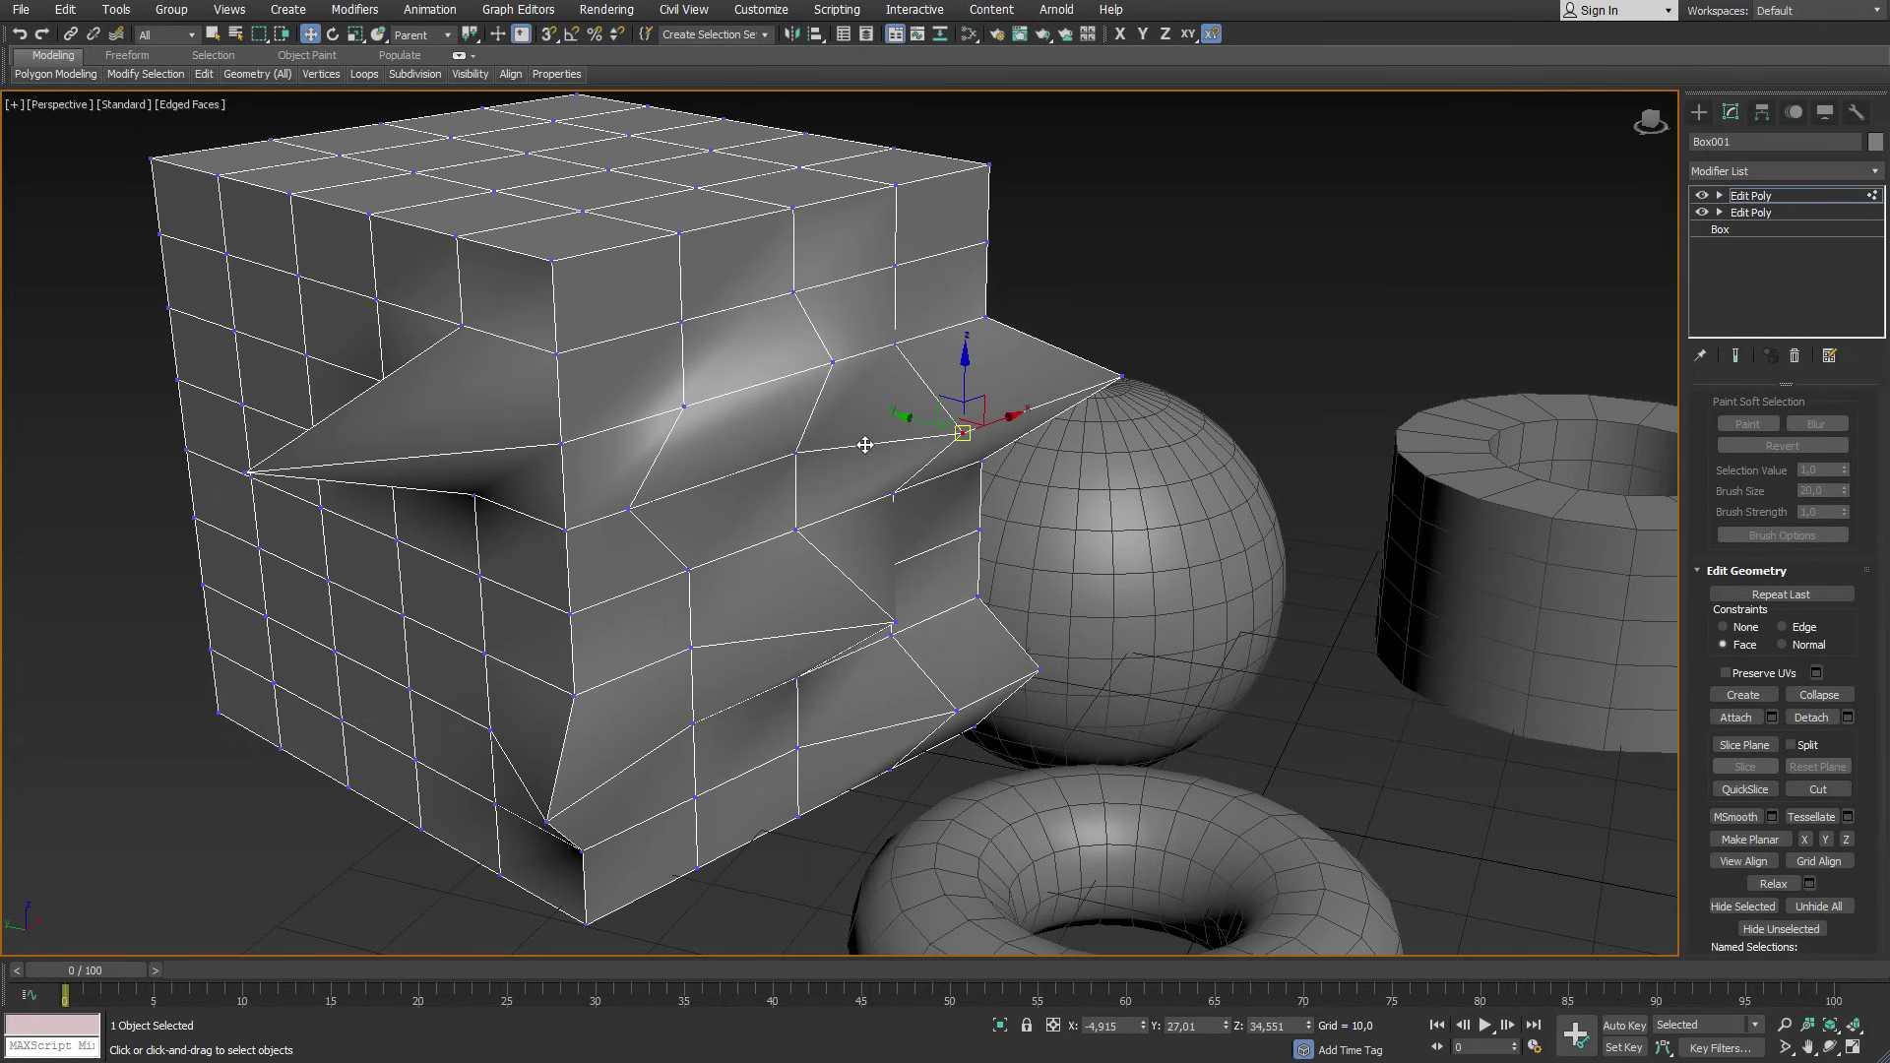
{"action": "key", "text": "1"}
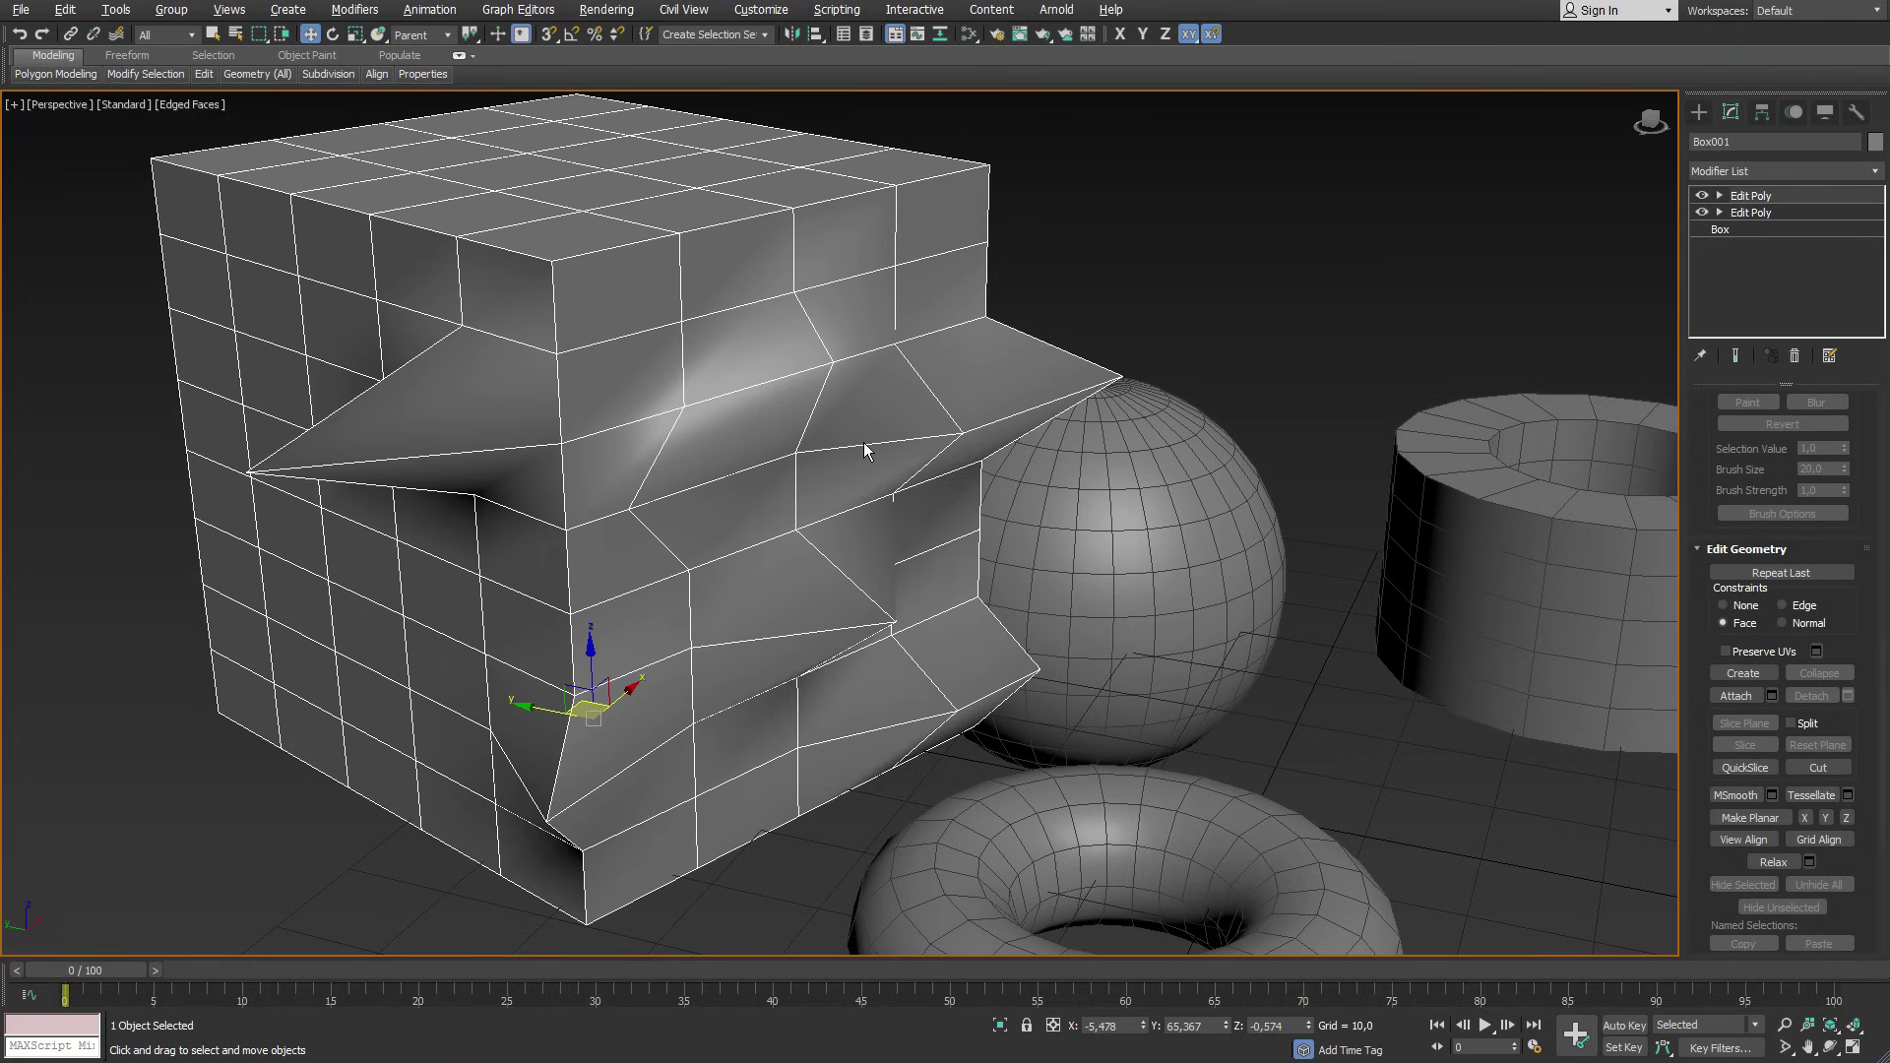
{"action": "key", "text": "alt+x"}
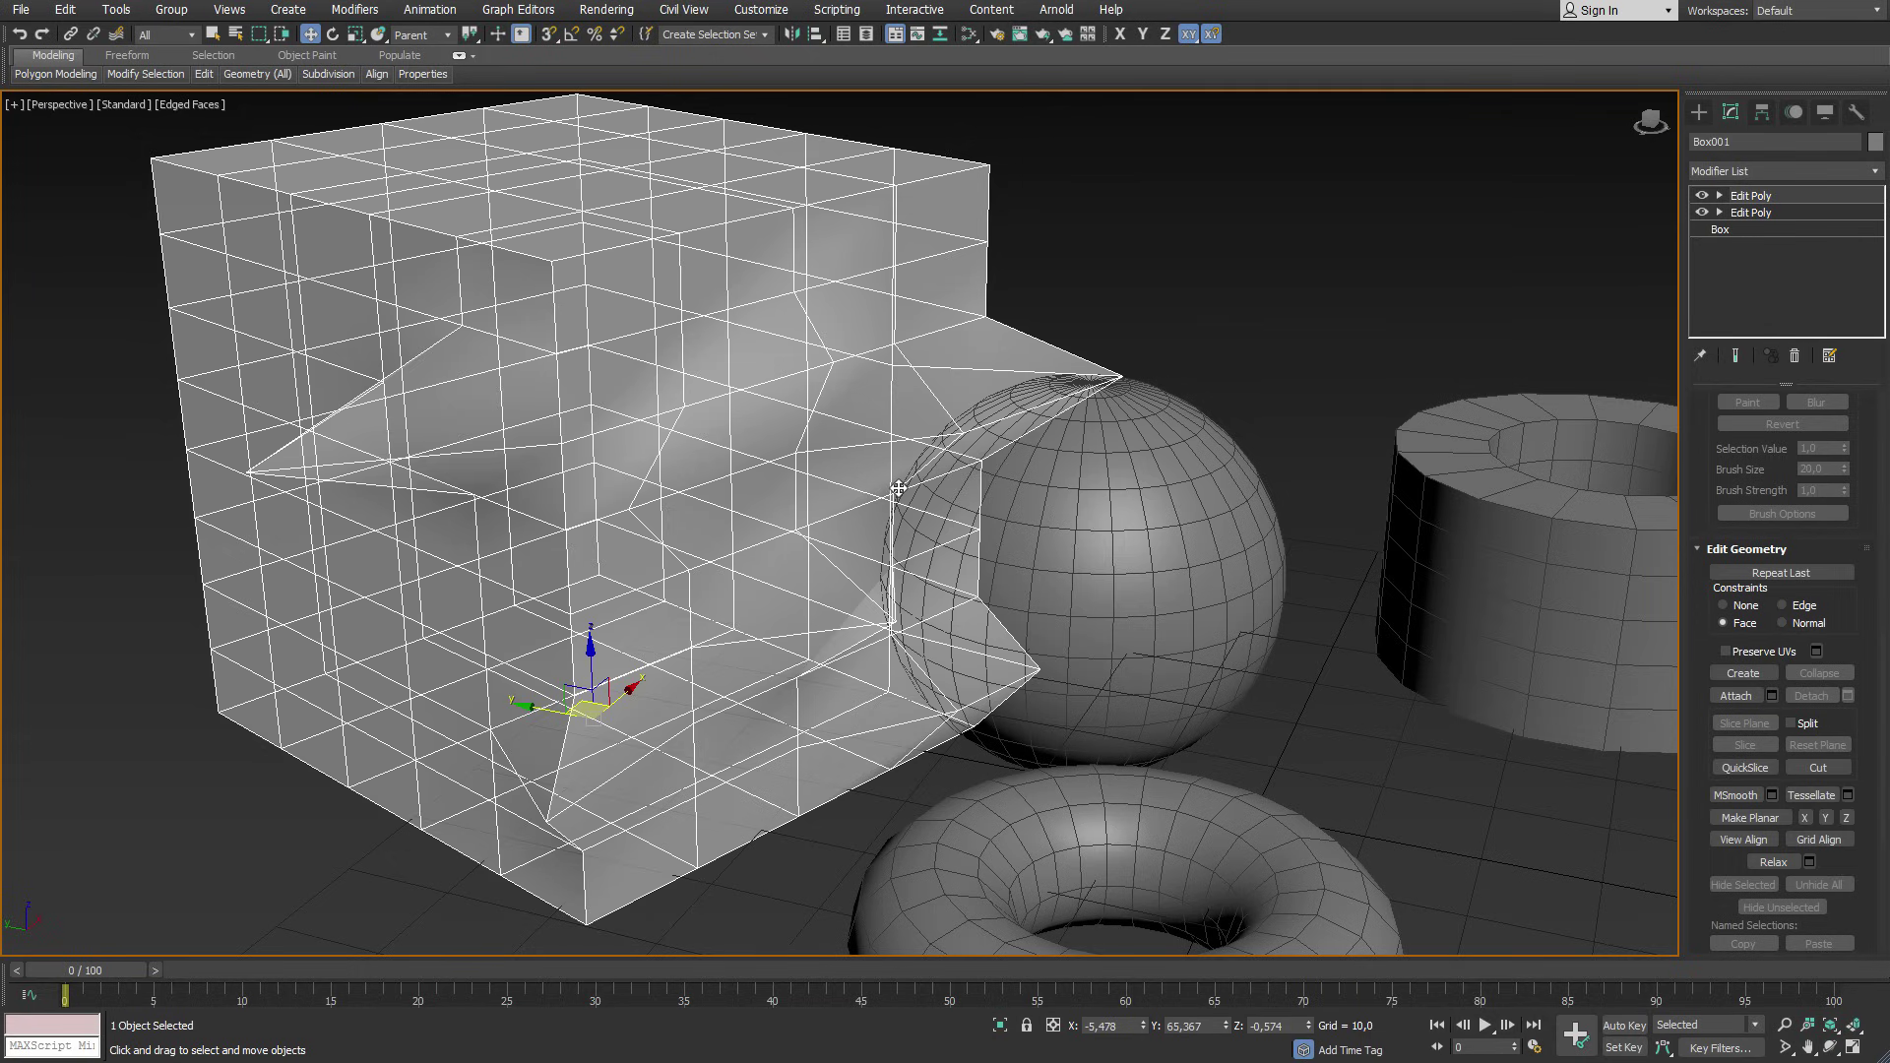
{"action": "key", "text": "alt+x"}
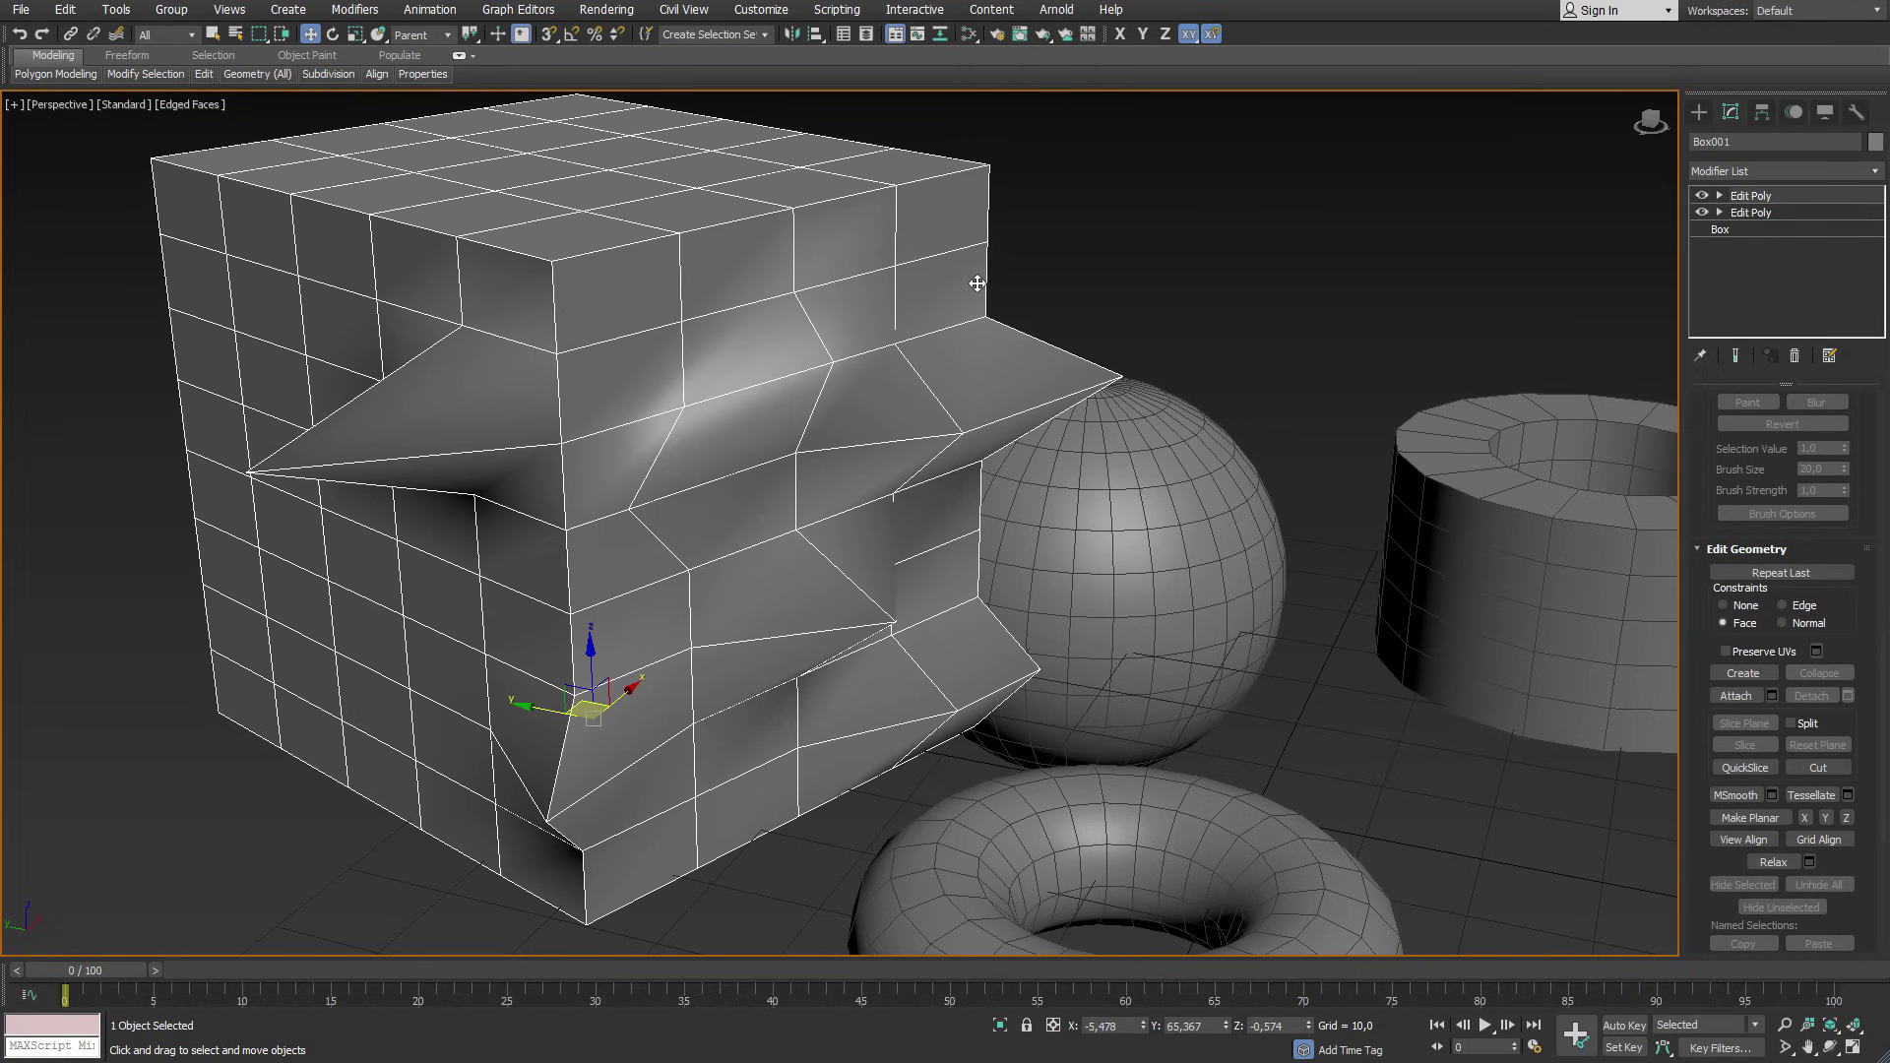
{"action": "mouse_move", "coordinate": [55, 73]}
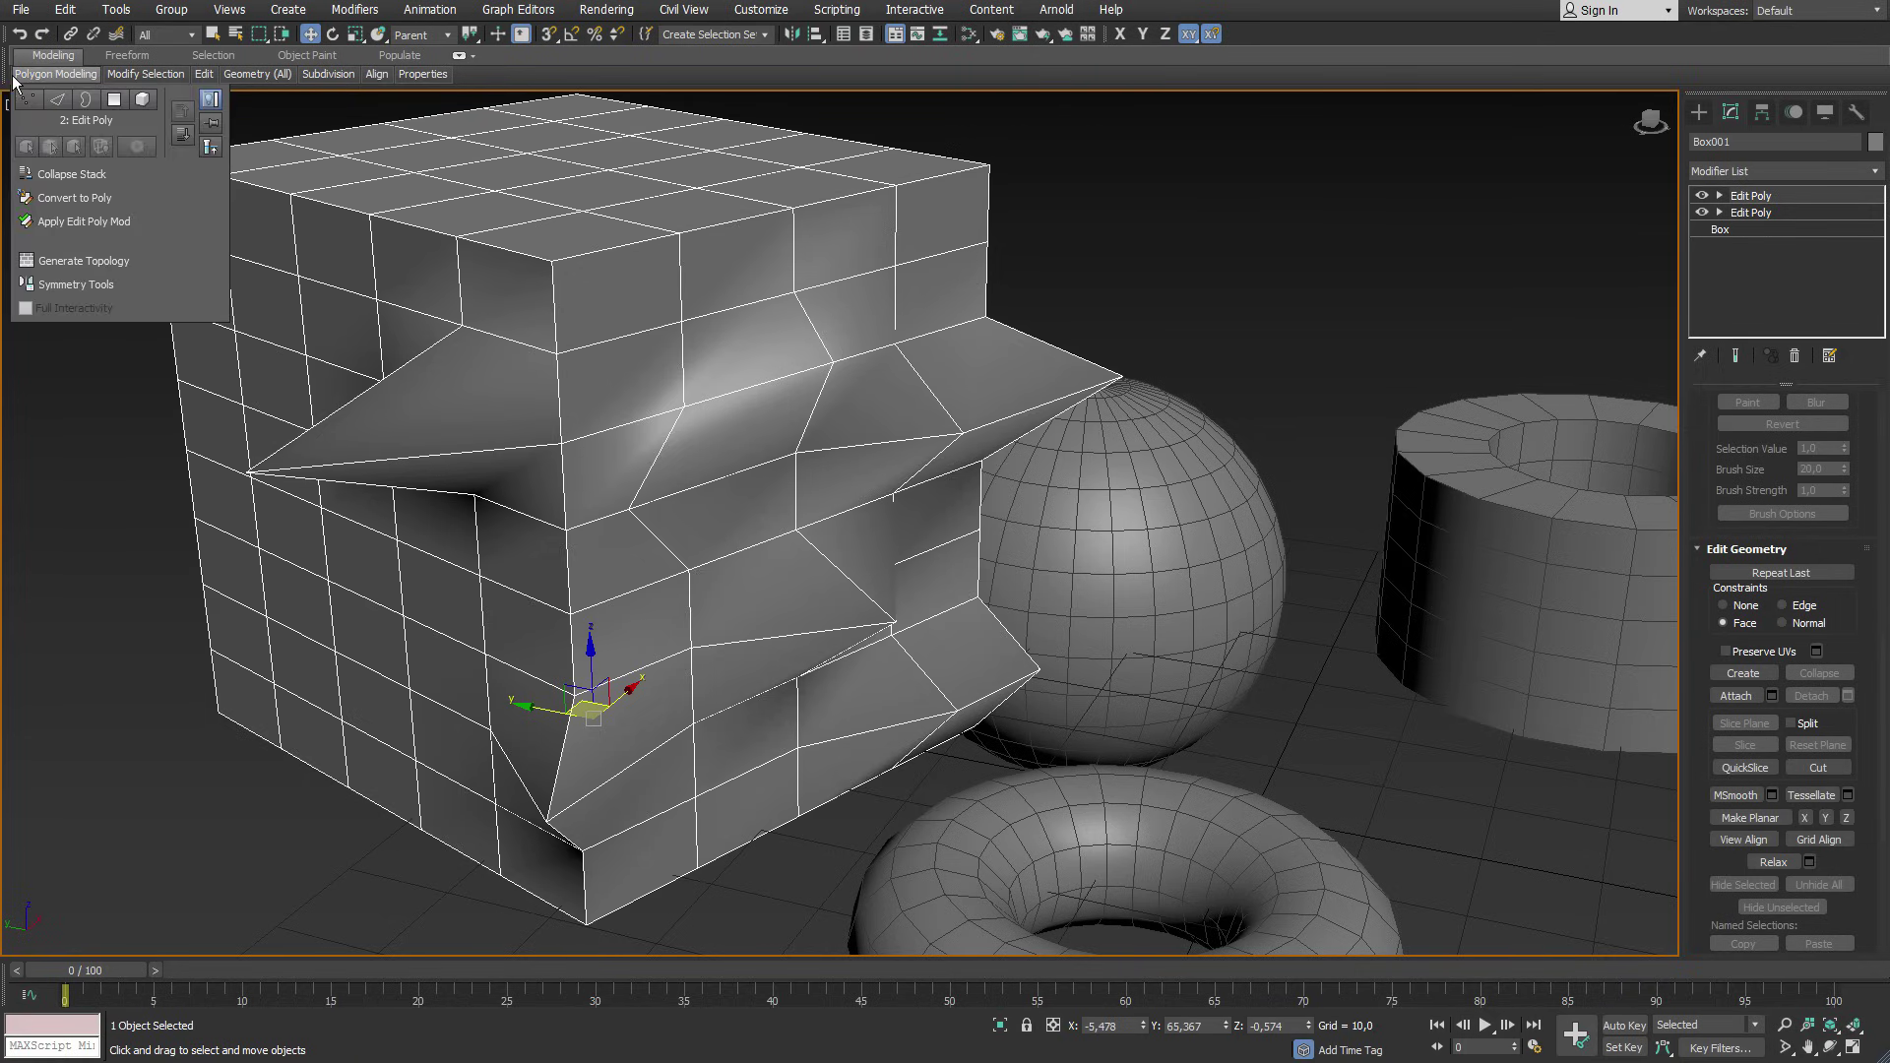
Dock the modelling ribbon vertically on the left and widen the command panel to two columns.
{"action": "mouse_move", "coordinate": [8, 77]}
{"action": "left_mouse_down"}
{"action": "mouse_move", "coordinate": [9, 240]}
{"action": "mouse_move", "coordinate": [282, 288]}
{"action": "mouse_move", "coordinate": [14, 308]}
{"action": "left_mouse_up"}
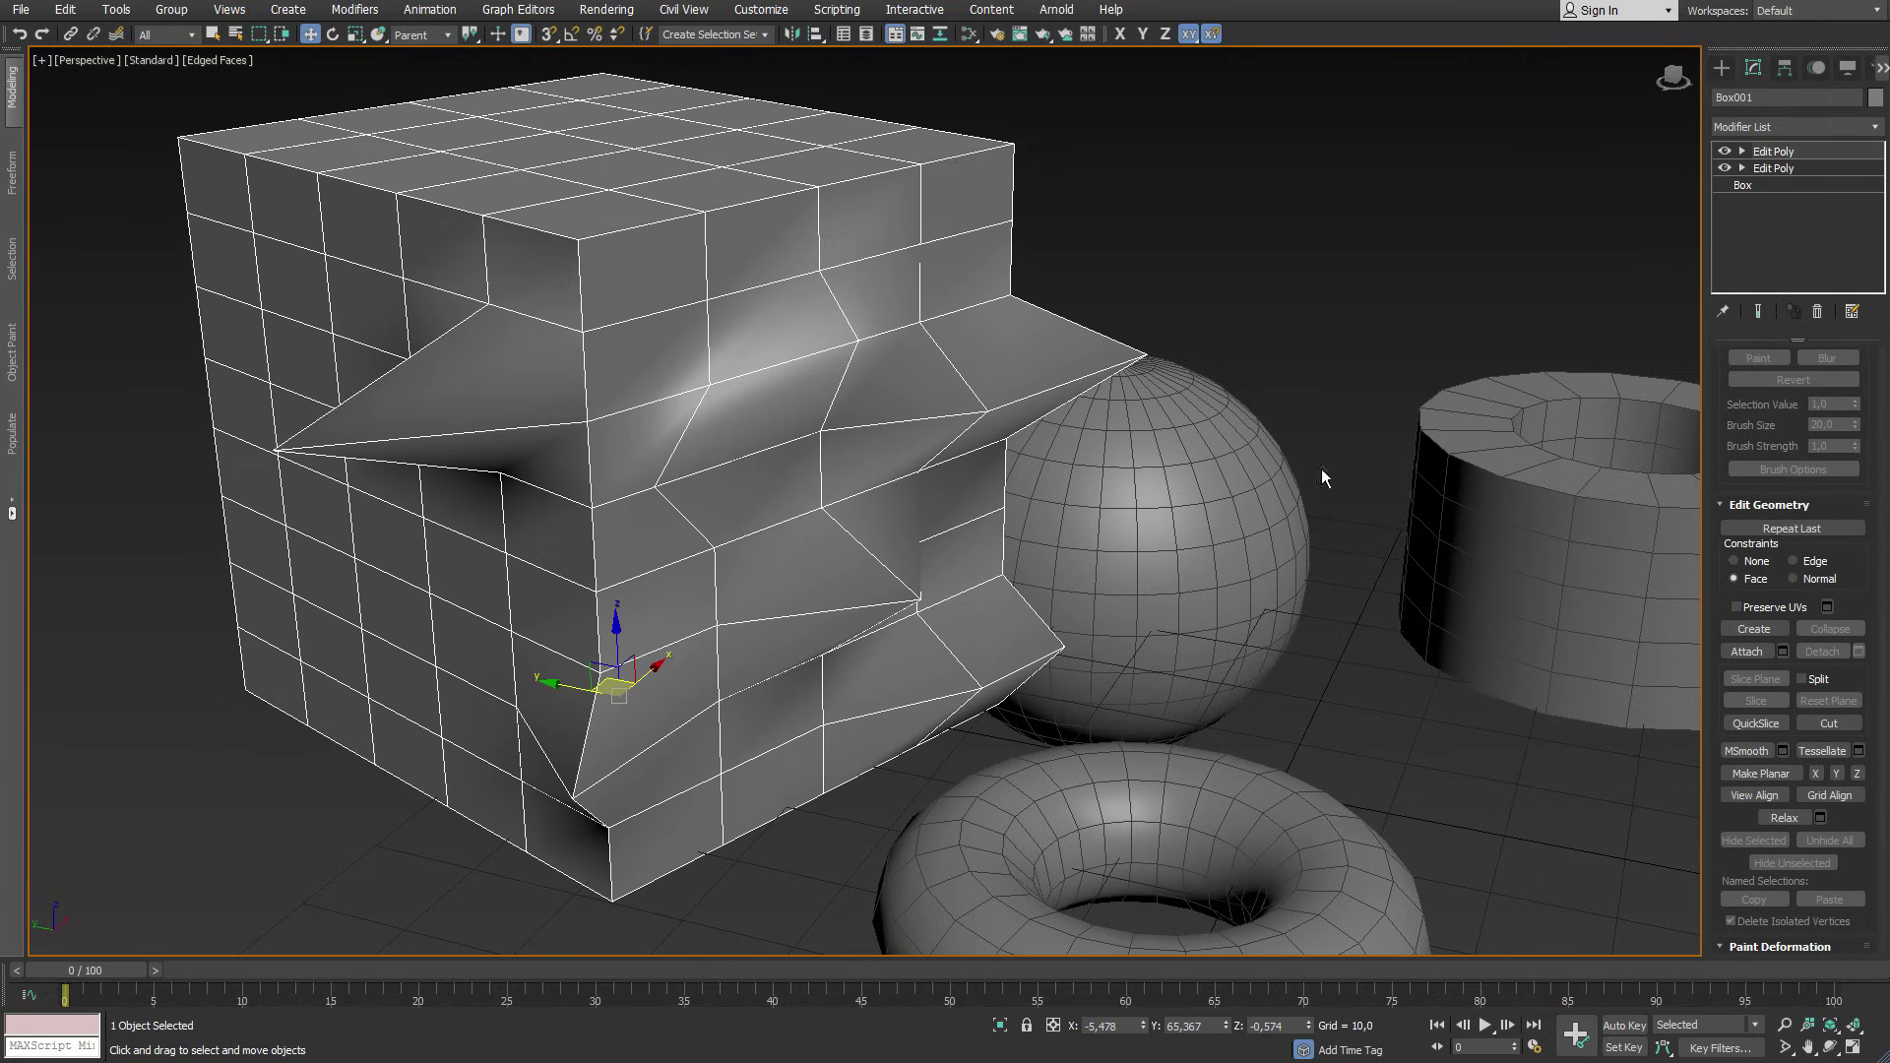
{"action": "left_click_drag", "start_coordinate": [1703, 378], "coordinate": [1486, 378]}
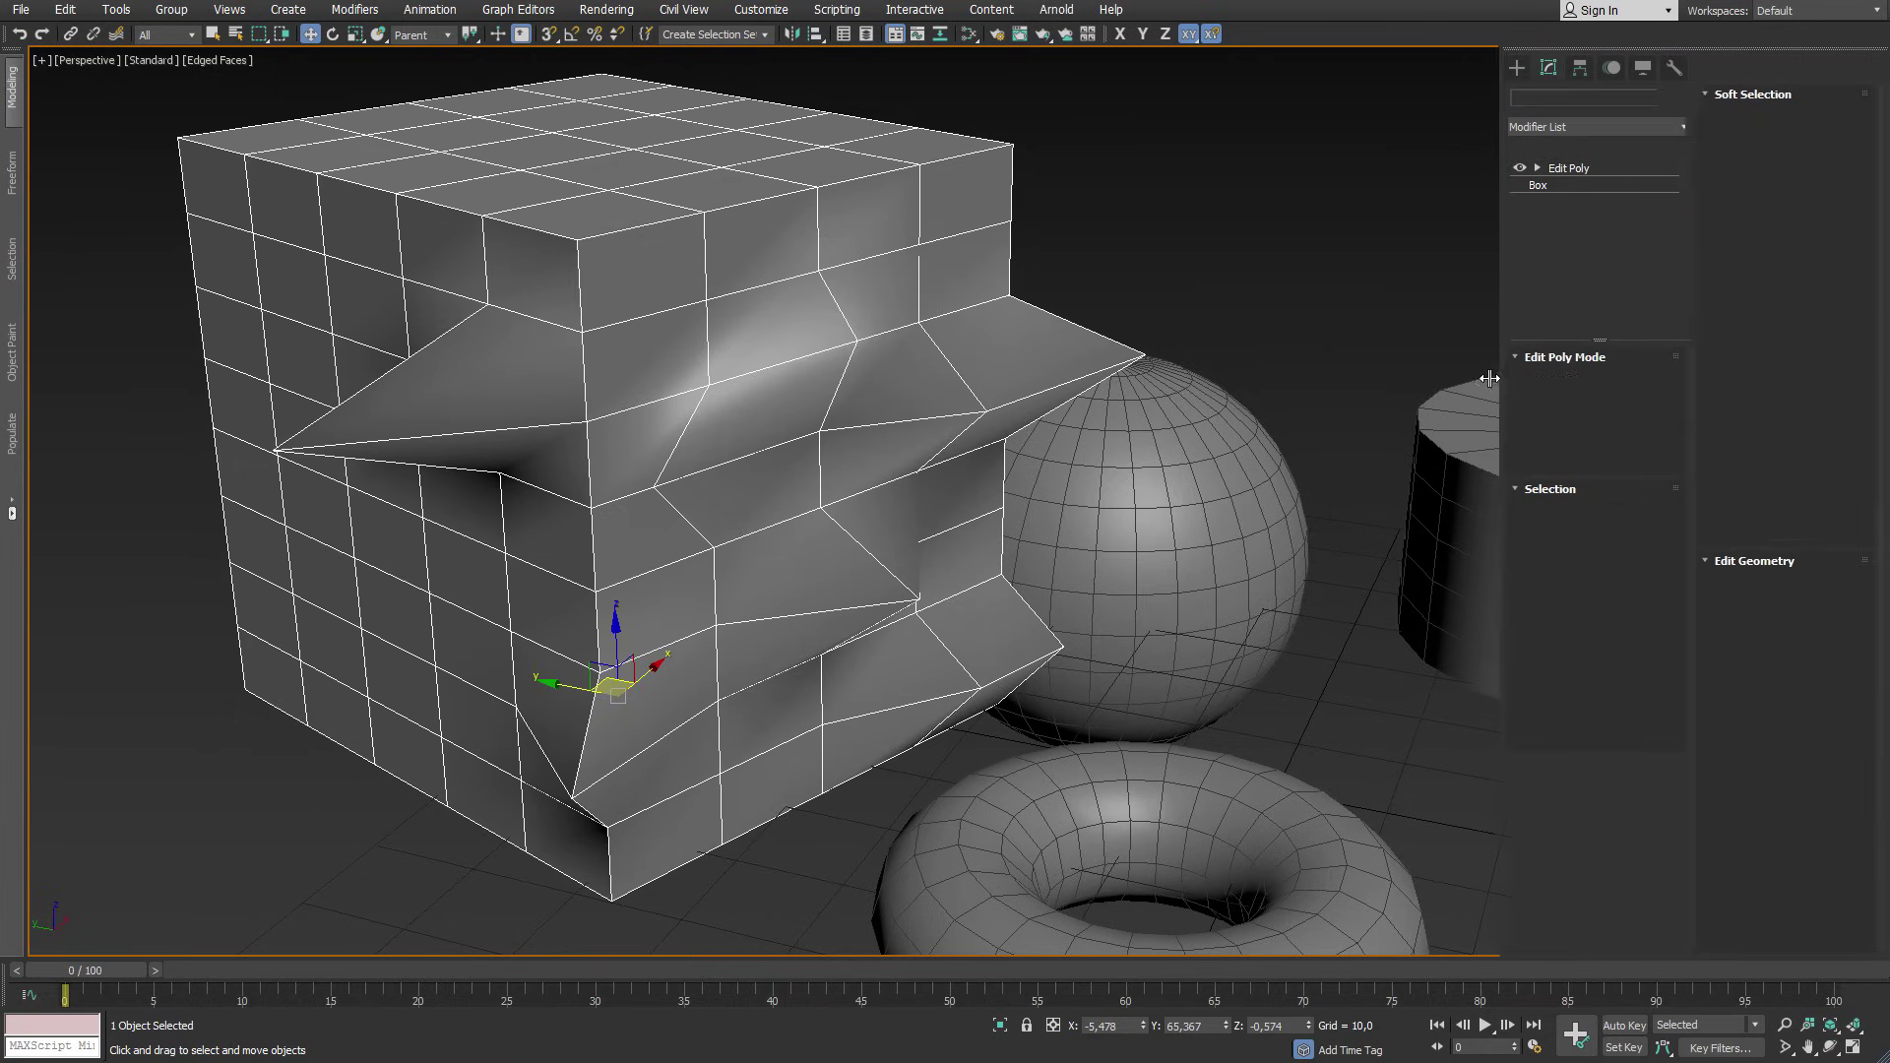